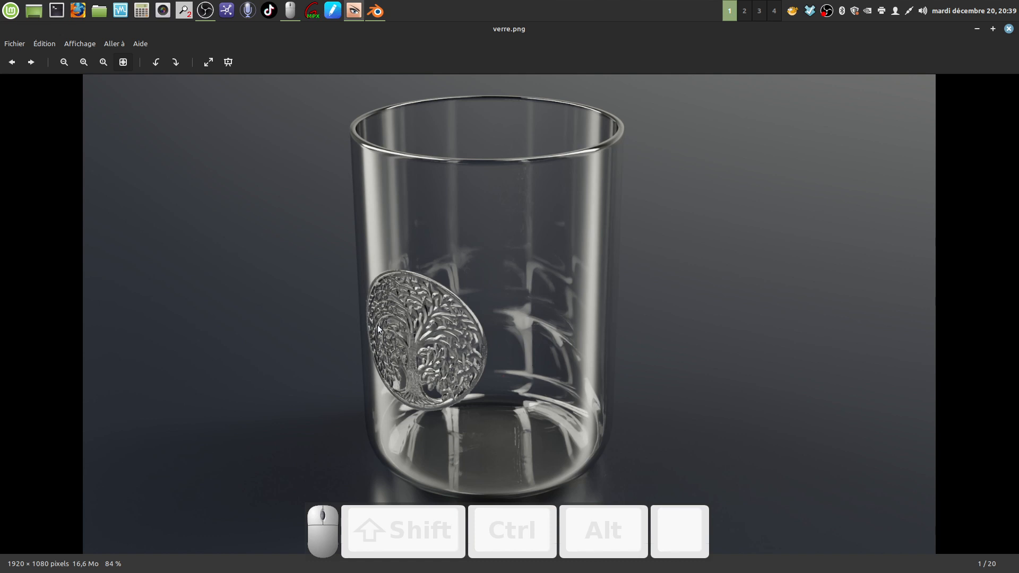
Close the verre.png reference image and clear the Blender window out of the way.
{"action": "left_click", "coordinate": [1008, 28]}
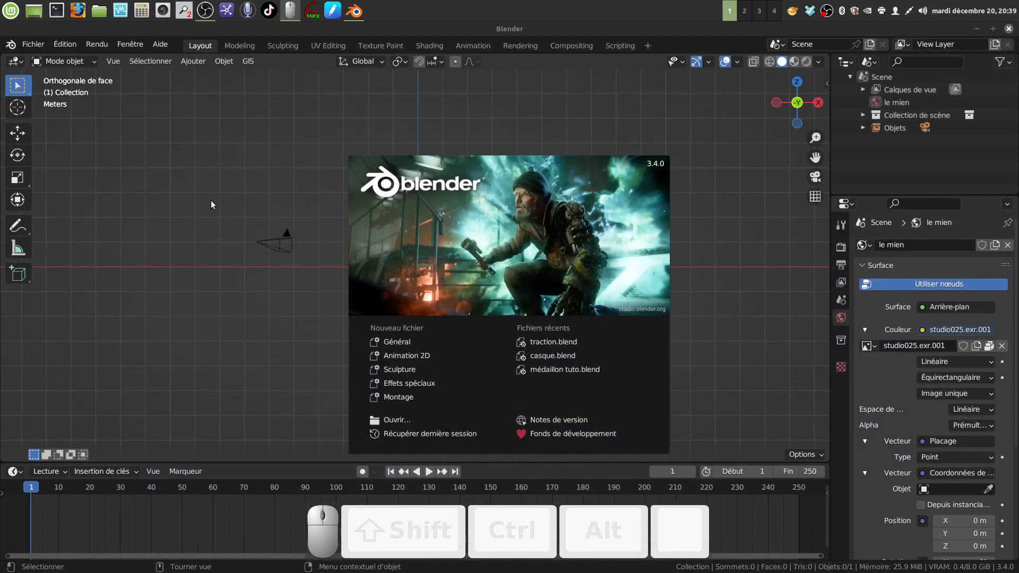
{"action": "left_click", "coordinate": [166, 298]}
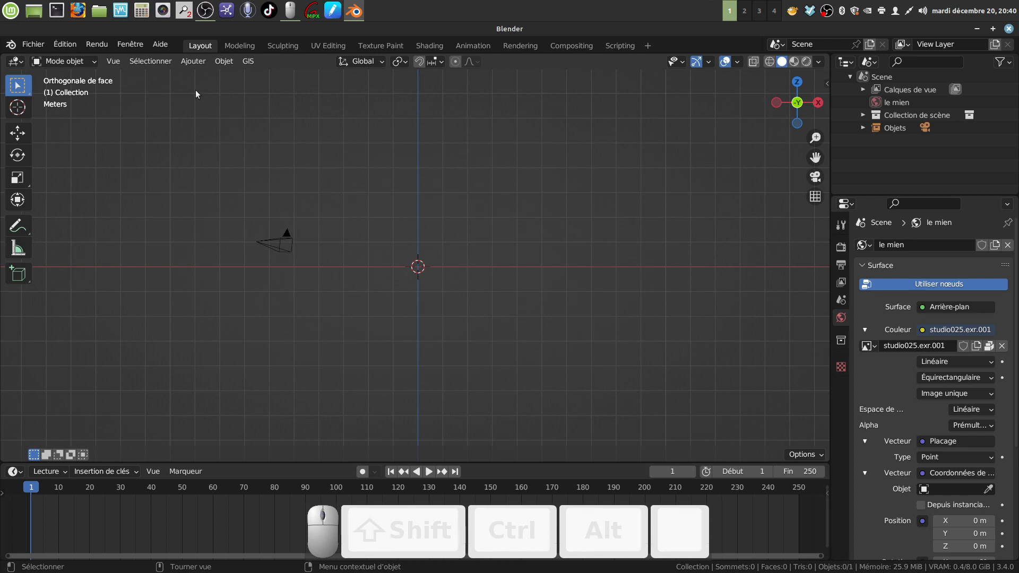
{"action": "left_click", "coordinate": [190, 62]}
{"action": "left_click", "coordinate": [976, 29]}
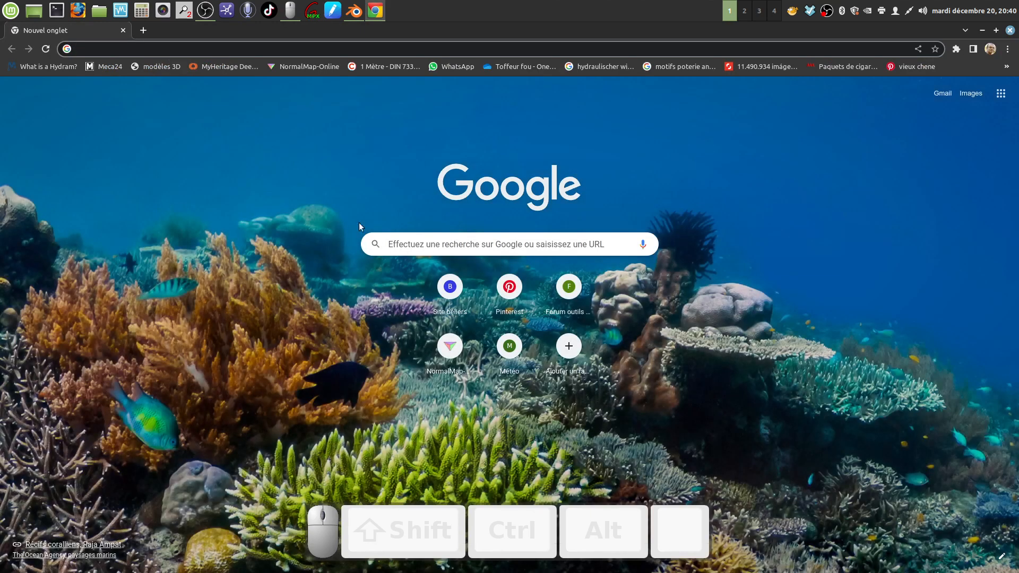
Search Google for "arbre de vie dessin" in Chrome and show the image results.
{"action": "left_click", "coordinate": [400, 244]}
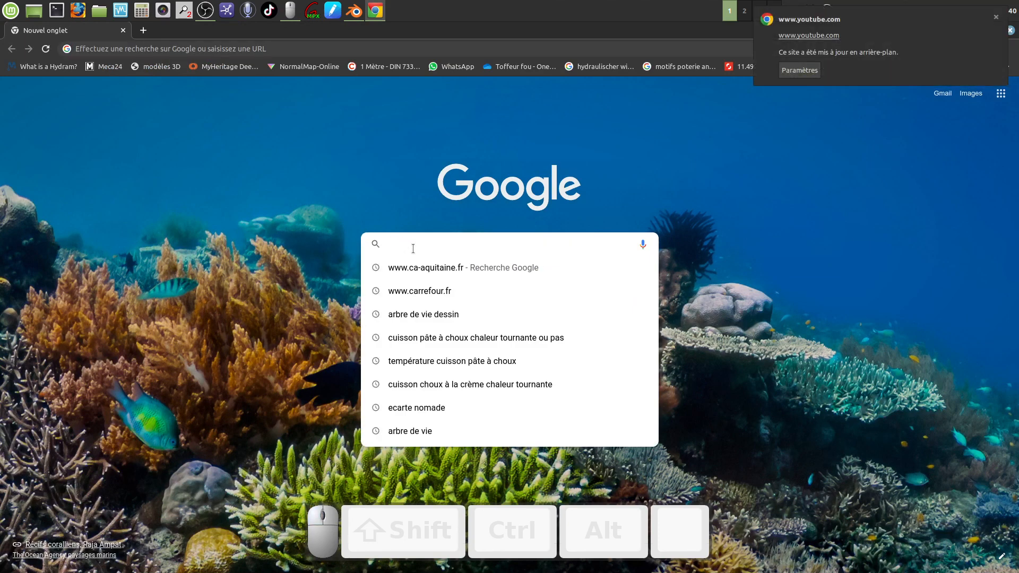
{"action": "type", "text": "arbre de vie"}
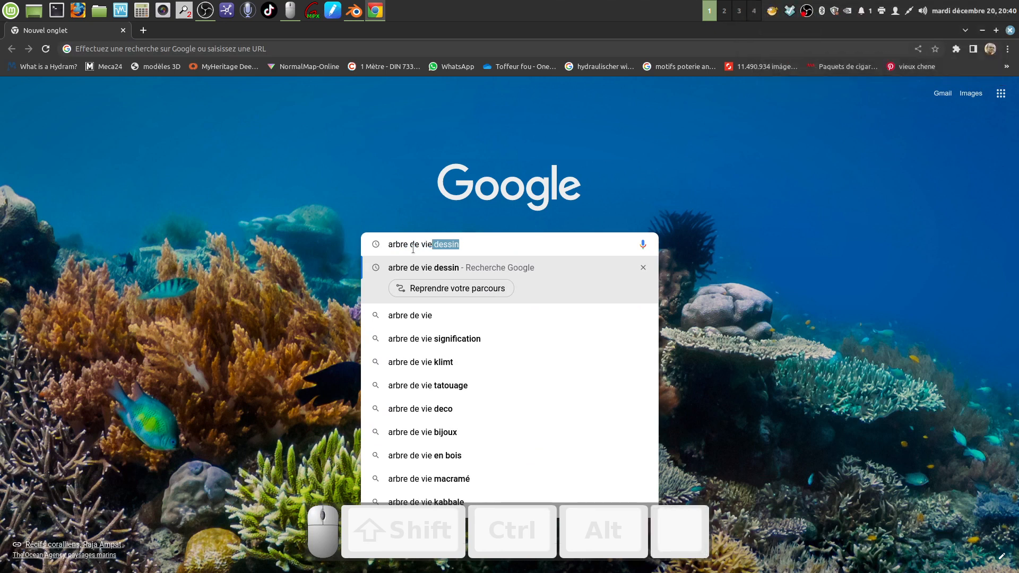
{"action": "left_click", "coordinate": [435, 273]}
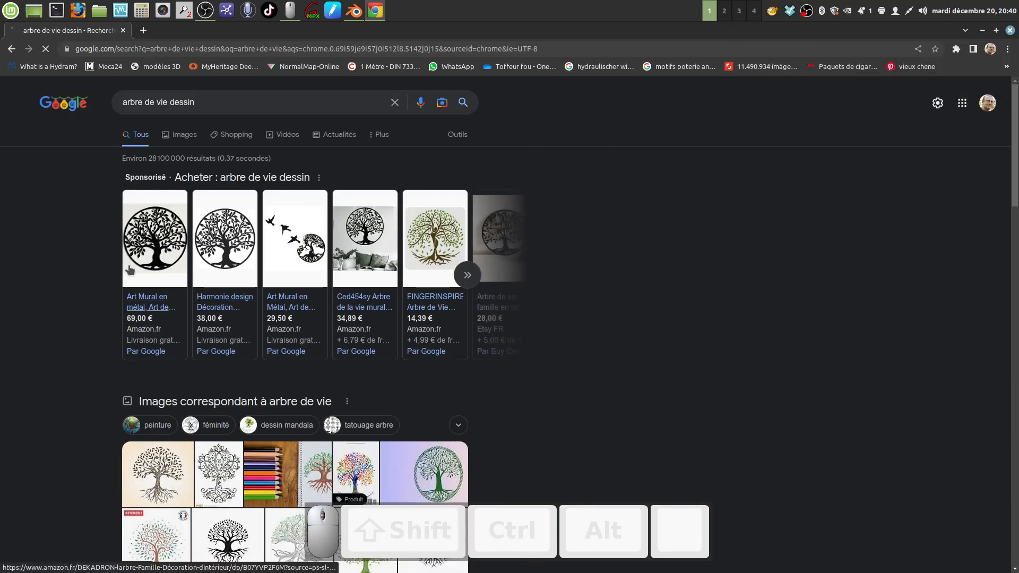
{"action": "left_click", "coordinate": [185, 135]}
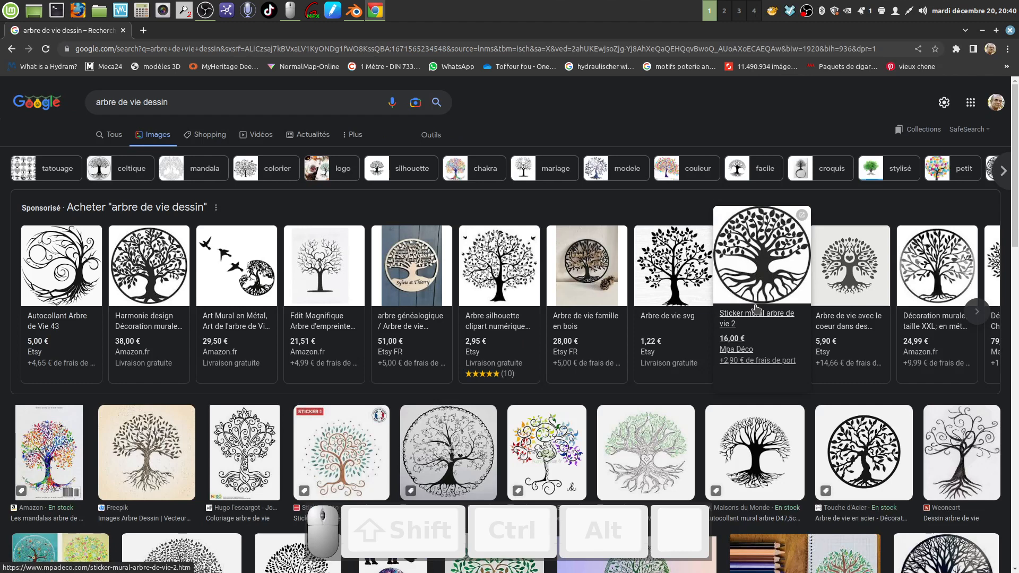
Browse the tree-of-life images and their similar content, and open Wall Art's round picture "Décoration en MDF - Arbre de vie - Rond".
{"action": "scroll", "coordinate": [756, 309], "scroll_direction": "down", "scroll_amount": 2}
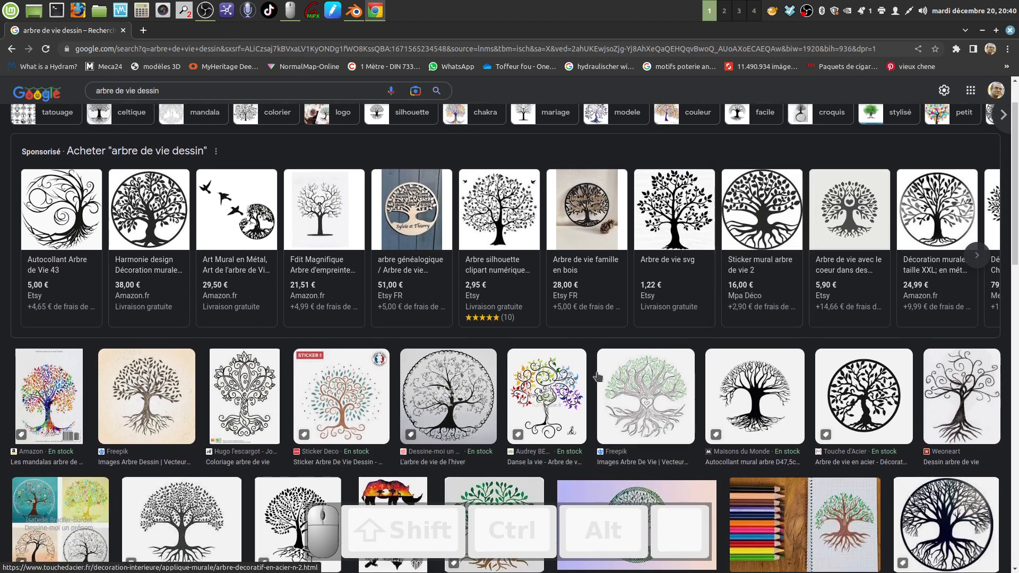
{"action": "scroll", "coordinate": [445, 400], "scroll_direction": "down", "scroll_amount": 3}
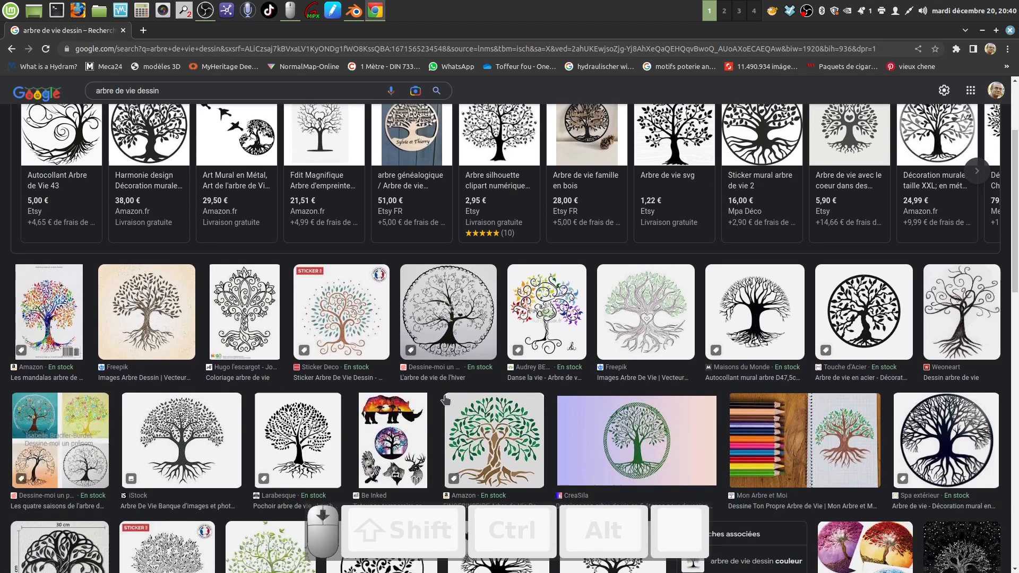
{"action": "scroll", "coordinate": [445, 400], "scroll_direction": "down", "scroll_amount": 8}
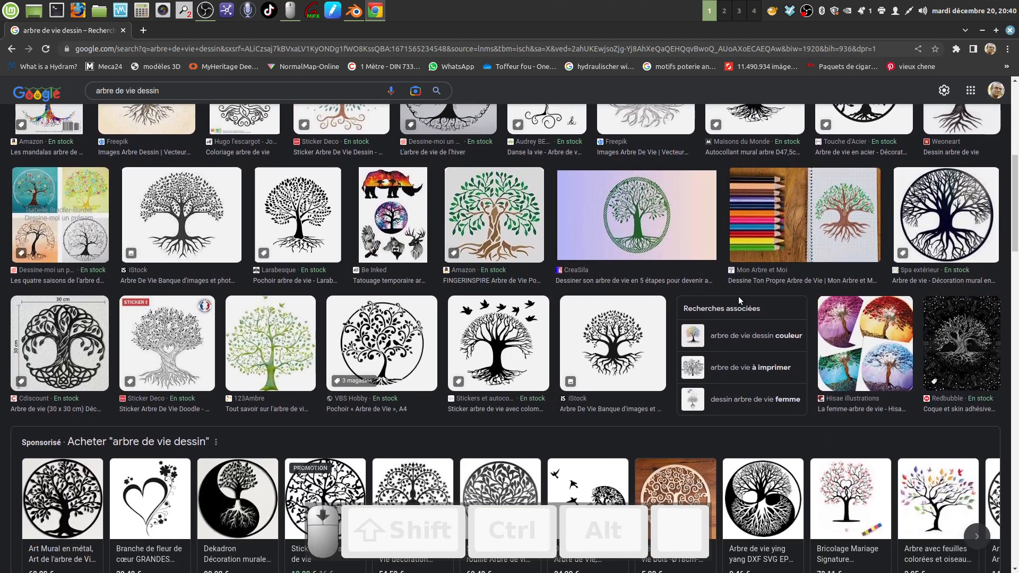
{"action": "scroll", "coordinate": [739, 300], "scroll_direction": "down", "scroll_amount": 2}
{"action": "scroll", "coordinate": [739, 300], "scroll_direction": "down", "scroll_amount": 13}
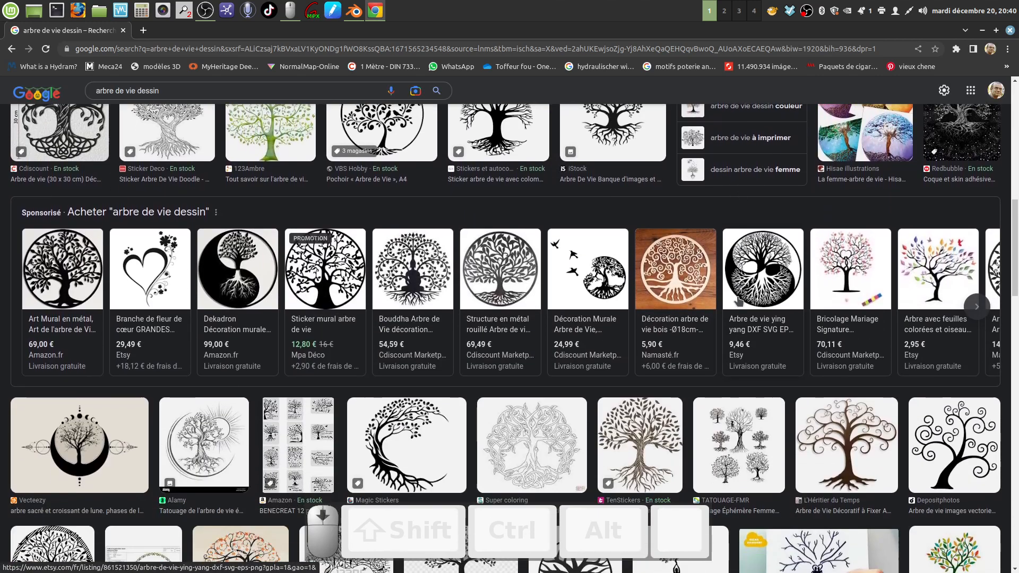
{"action": "scroll", "coordinate": [736, 297], "scroll_direction": "down", "scroll_amount": 3}
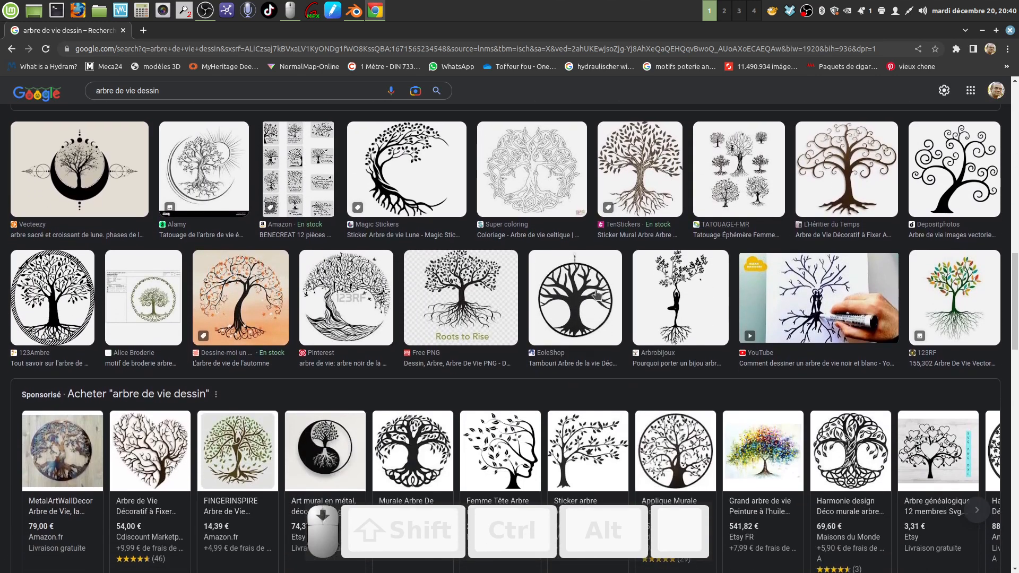
{"action": "left_click", "coordinate": [578, 304]}
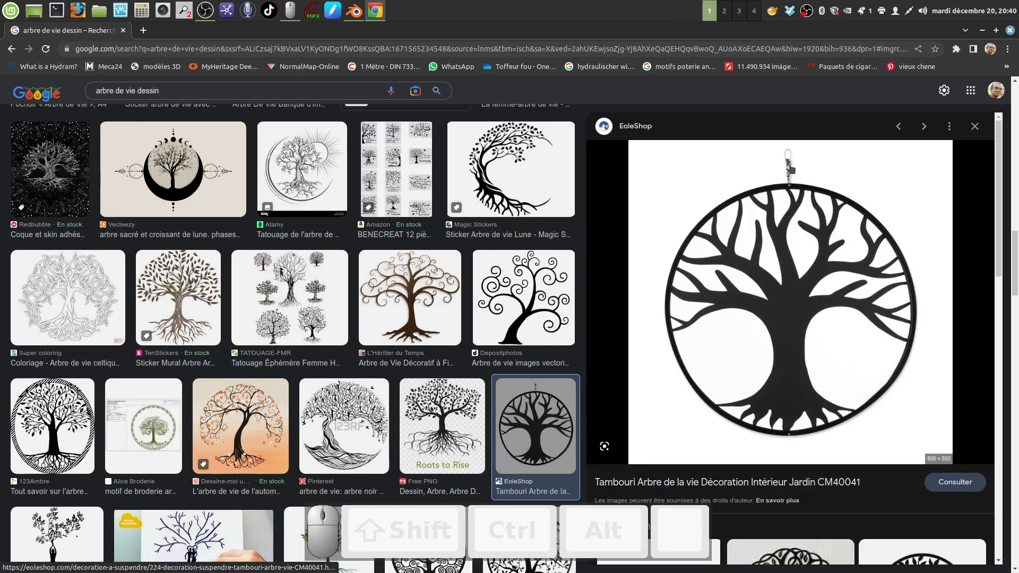
{"action": "scroll", "coordinate": [797, 274], "scroll_direction": "down", "scroll_amount": 7}
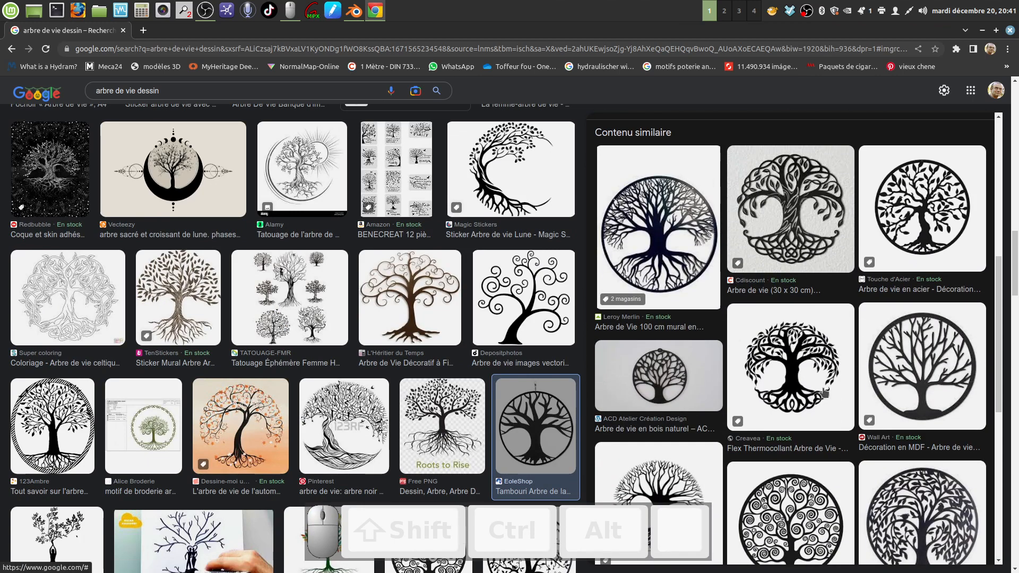
{"action": "left_click", "coordinate": [930, 355]}
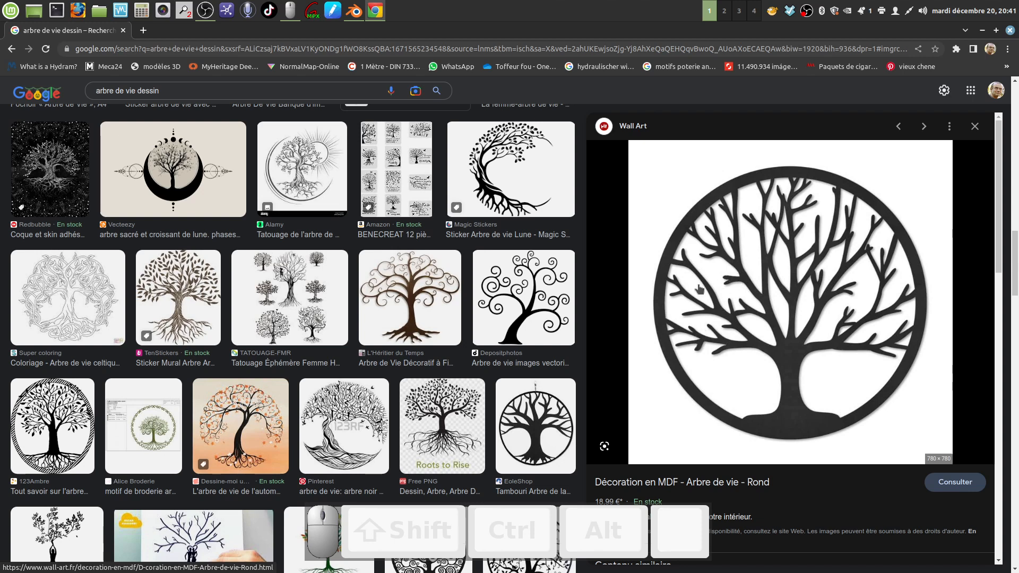
Save the enlarged tree picture as a JPG named "arbre de vie.jpeg" in the cailloux folder.
{"action": "right_click", "coordinate": [788, 302]}
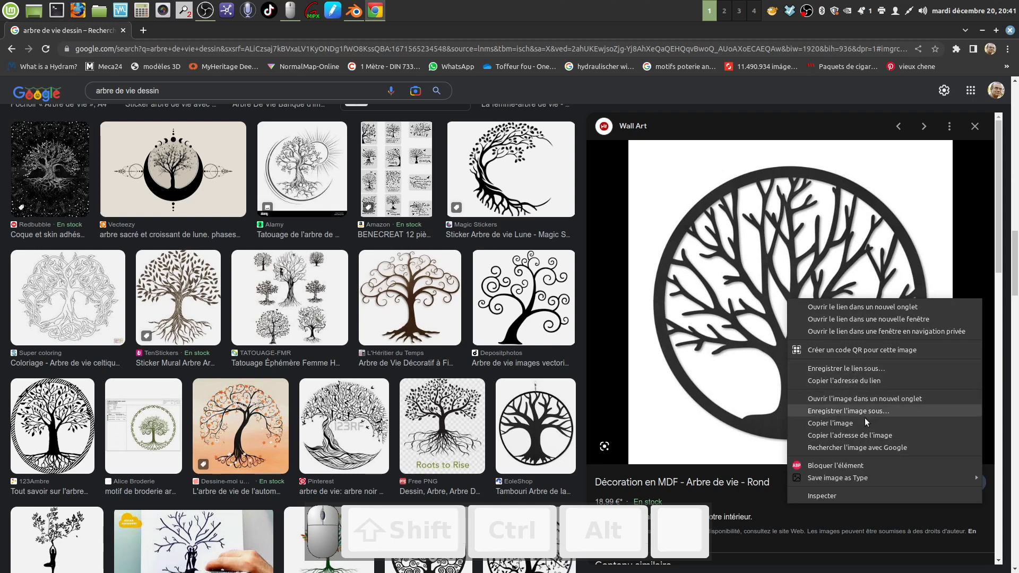
{"action": "mouse_move", "coordinate": [844, 479]}
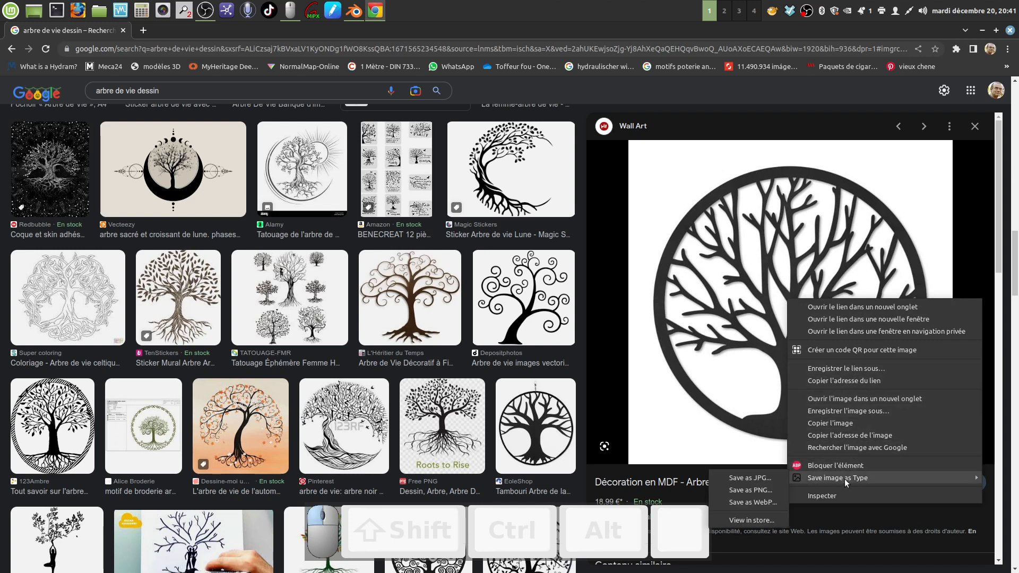
{"action": "left_click", "coordinate": [765, 478]}
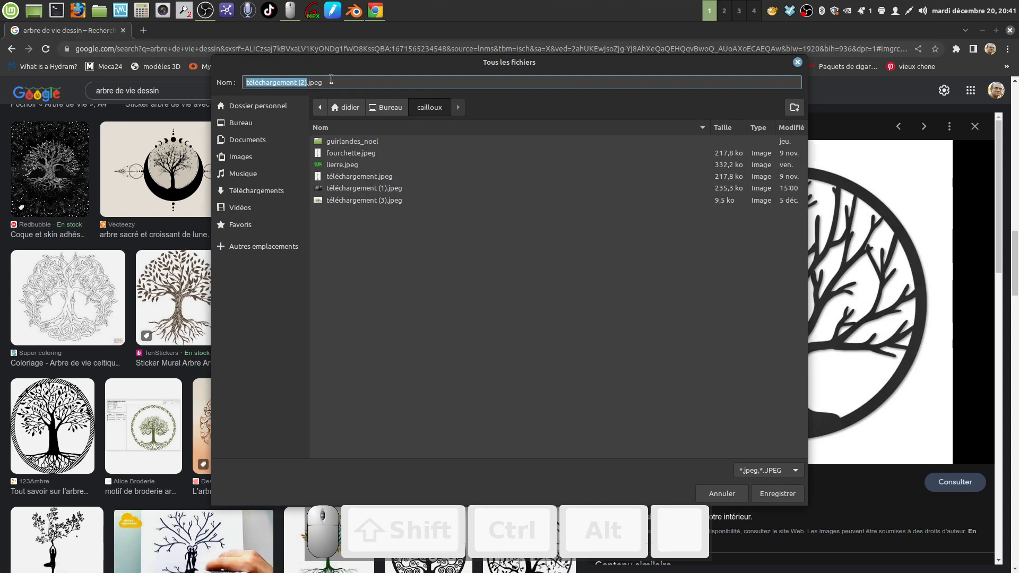
{"action": "left_click", "coordinate": [308, 83]}
{"action": "key", "text": "BackSpace"}
{"action": "key", "text": "BackSpace"}
{"action": "key", "text": "BackSpace"}
{"action": "key", "text": "BackSpace"}
{"action": "key", "text": "BackSpace"}
{"action": "key", "text": "BackSpace"}
{"action": "key", "text": "BackSpace"}
{"action": "key", "text": "BackSpace"}
{"action": "key", "text": "BackSpace"}
{"action": "key", "text": "BackSpace"}
{"action": "key", "text": "BackSpace"}
{"action": "key", "text": "BackSpace"}
{"action": "key", "text": "BackSpace"}
{"action": "key", "text": "BackSpace"}
{"action": "key", "text": "BackSpace"}
{"action": "key", "text": "BackSpace"}
{"action": "key", "text": "BackSpace"}
{"action": "key", "text": "BackSpace"}
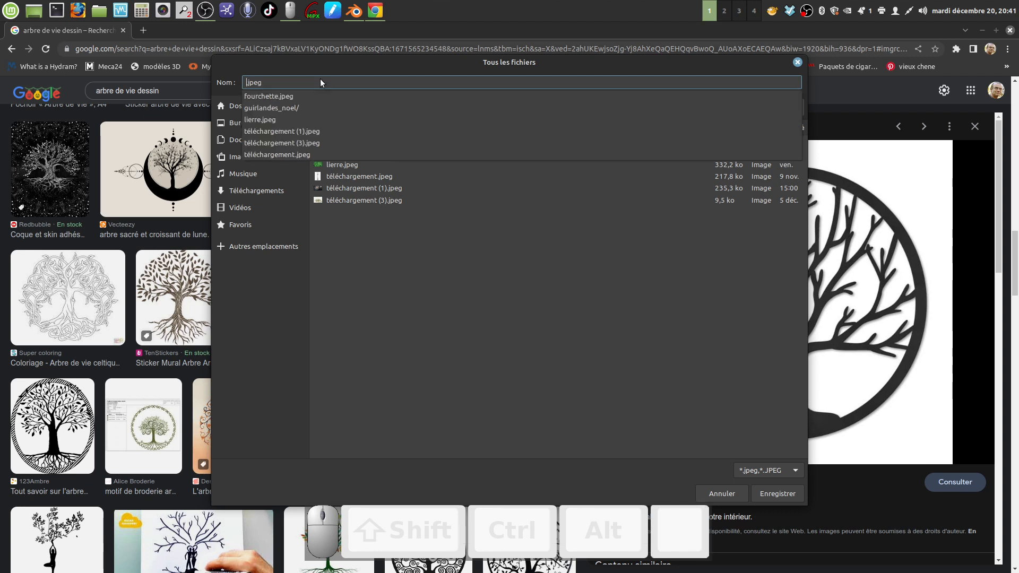
{"action": "type", "text": "arbre"}
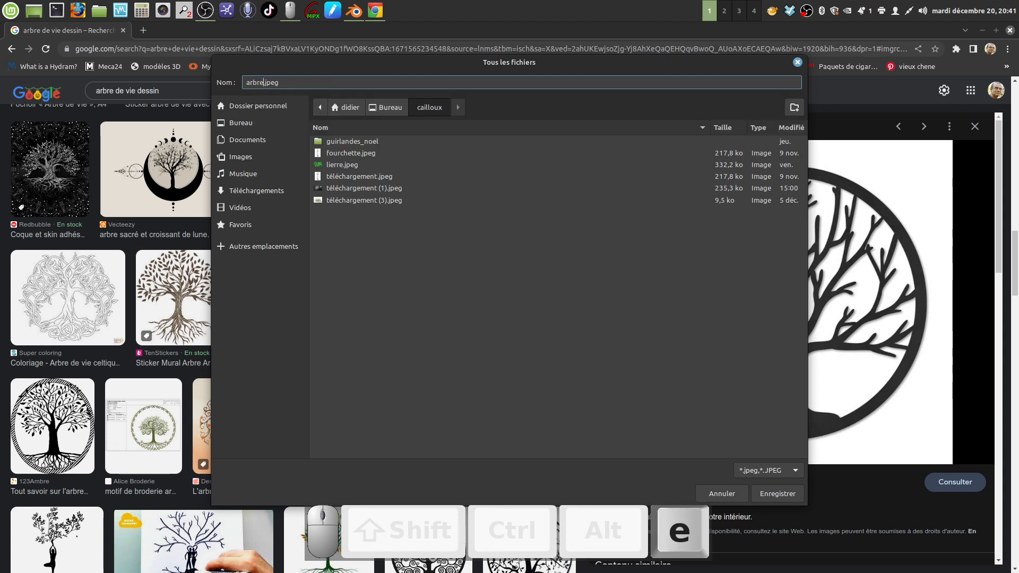
{"action": "type", "text": " de vie"}
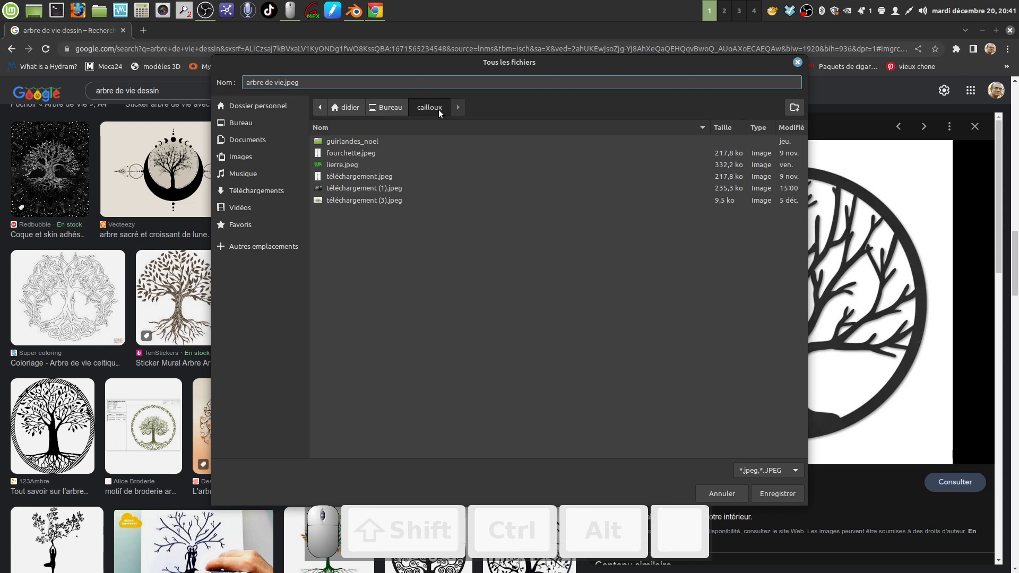
{"action": "left_click", "coordinate": [779, 496]}
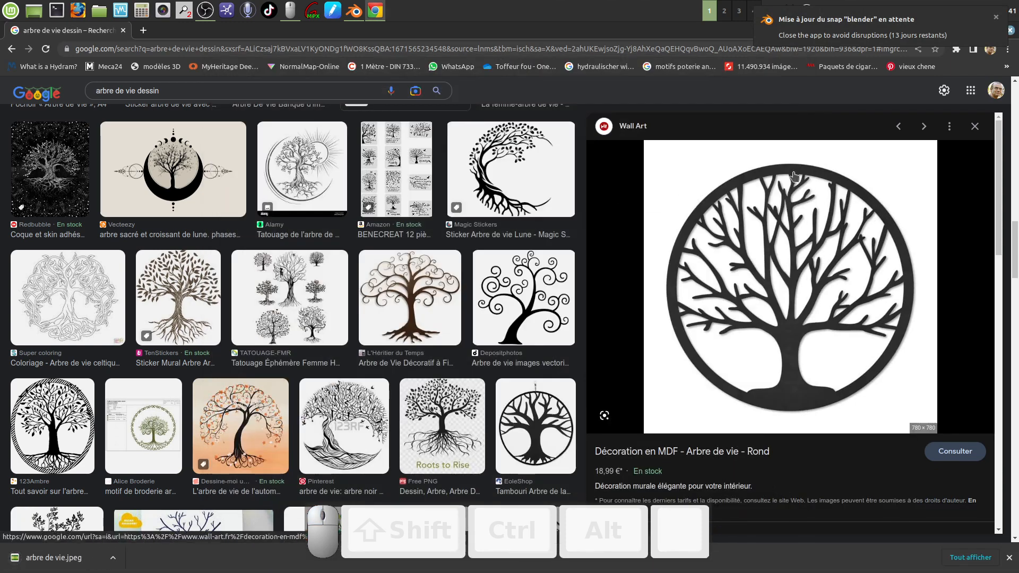
Close the browser and open arbre de vie.jpeg from the desktop's cailloux folder in GIMP, converting it to the built-in sRGB profile.
{"action": "left_click", "coordinate": [1010, 30]}
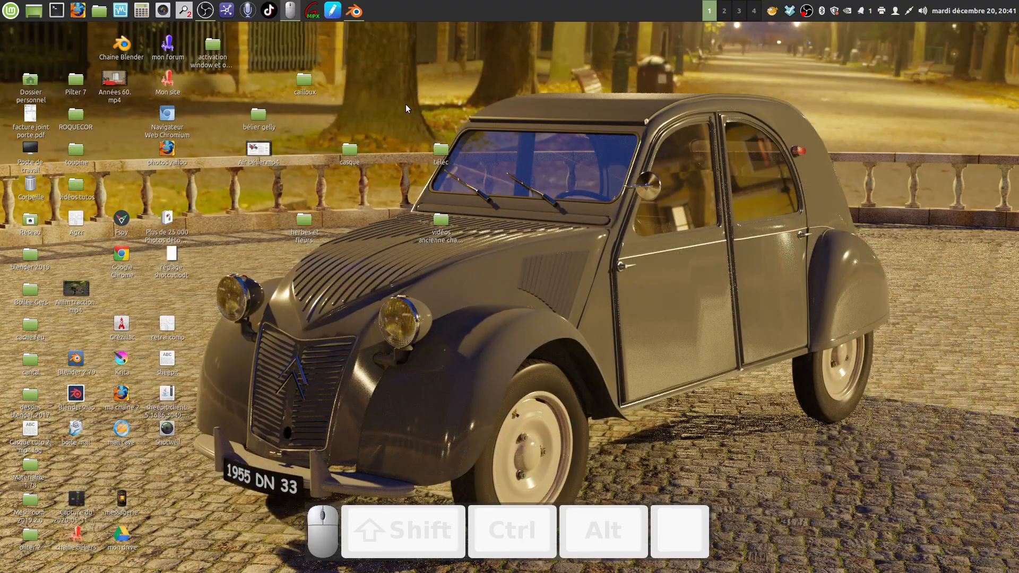
{"action": "double_click", "coordinate": [304, 81]}
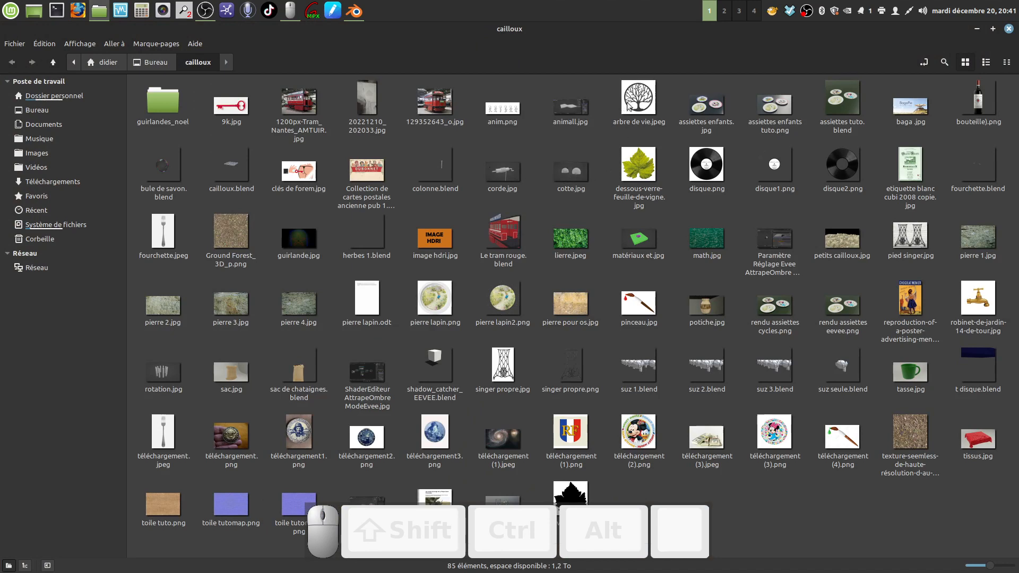
{"action": "right_click", "coordinate": [643, 96]}
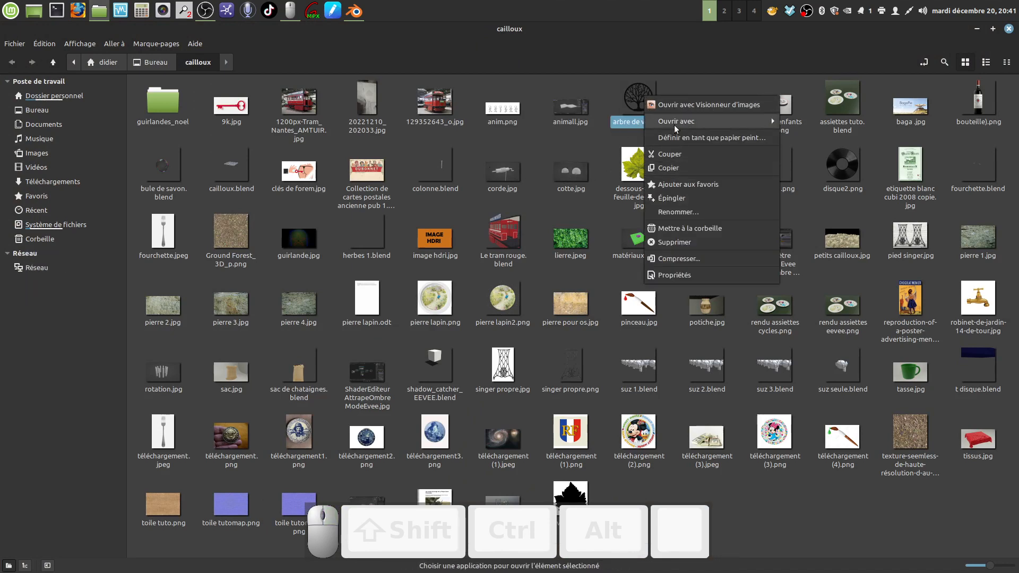
{"action": "mouse_move", "coordinate": [674, 123]}
{"action": "left_click", "coordinate": [818, 137]}
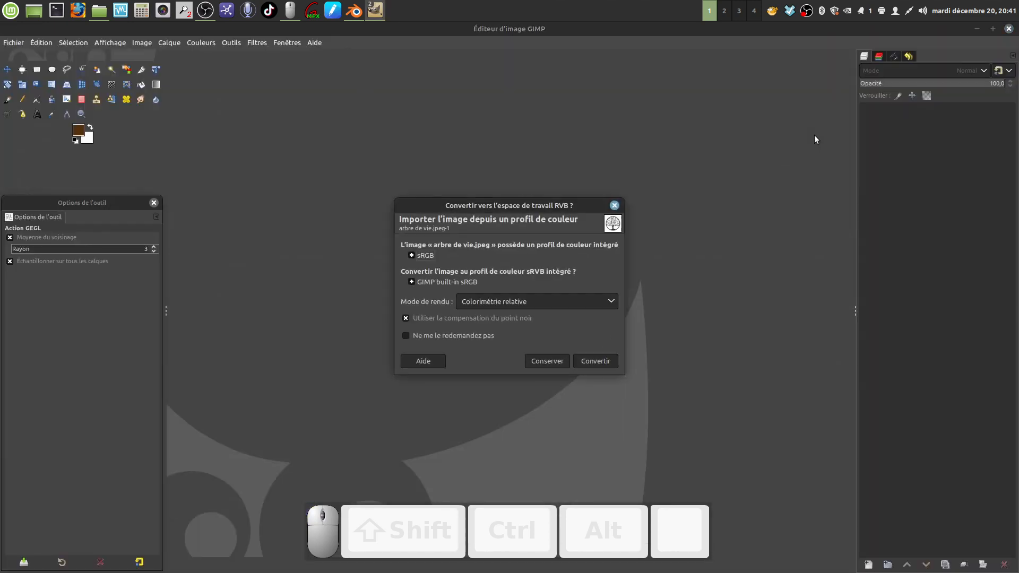
{"action": "left_click", "coordinate": [595, 361]}
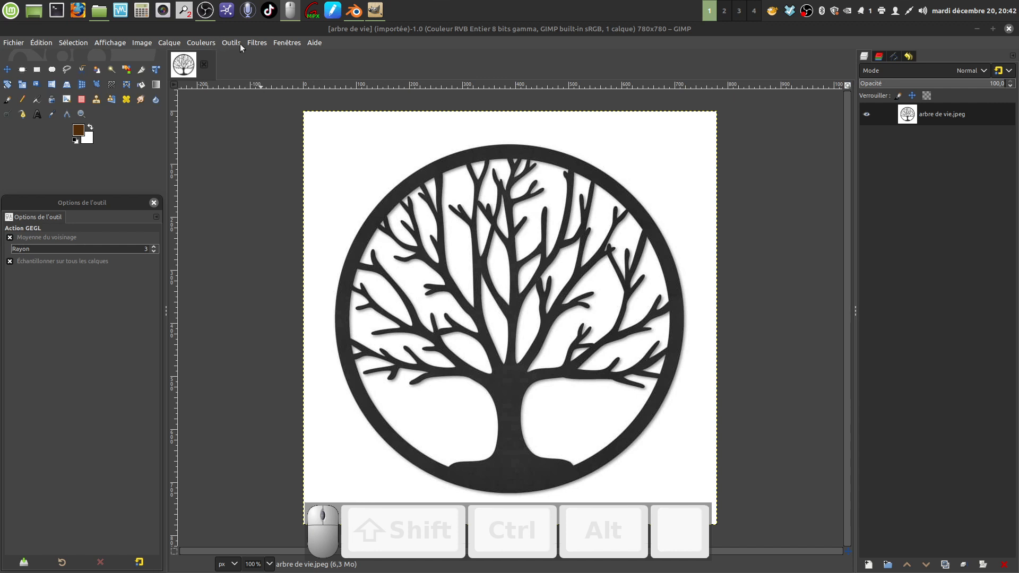
Apply a Gaussian blur of size 1.50 in X and Y to the tree image and invert its colours.
{"action": "left_click", "coordinate": [255, 43]}
{"action": "mouse_move", "coordinate": [275, 99]}
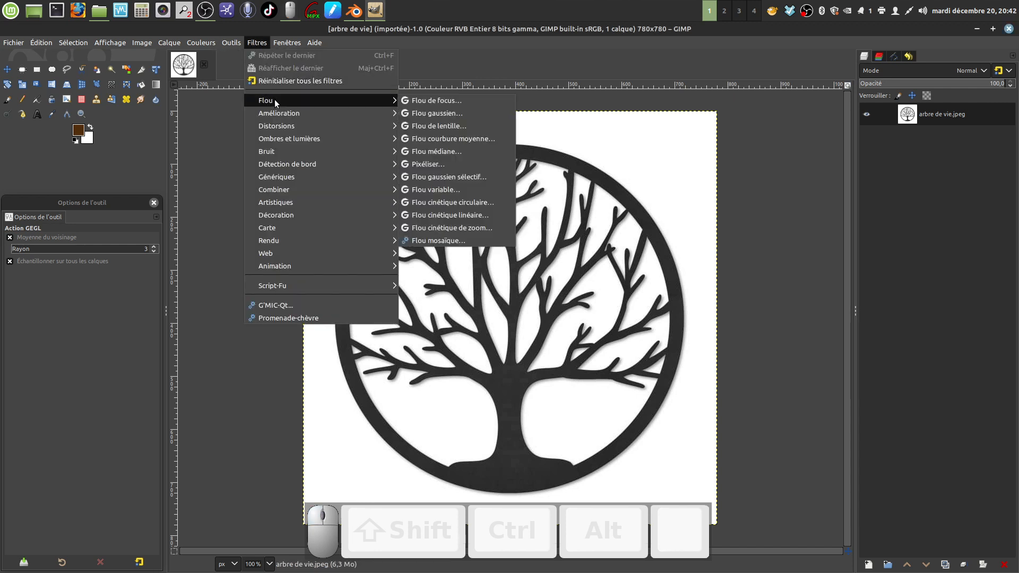
{"action": "left_click", "coordinate": [431, 112]}
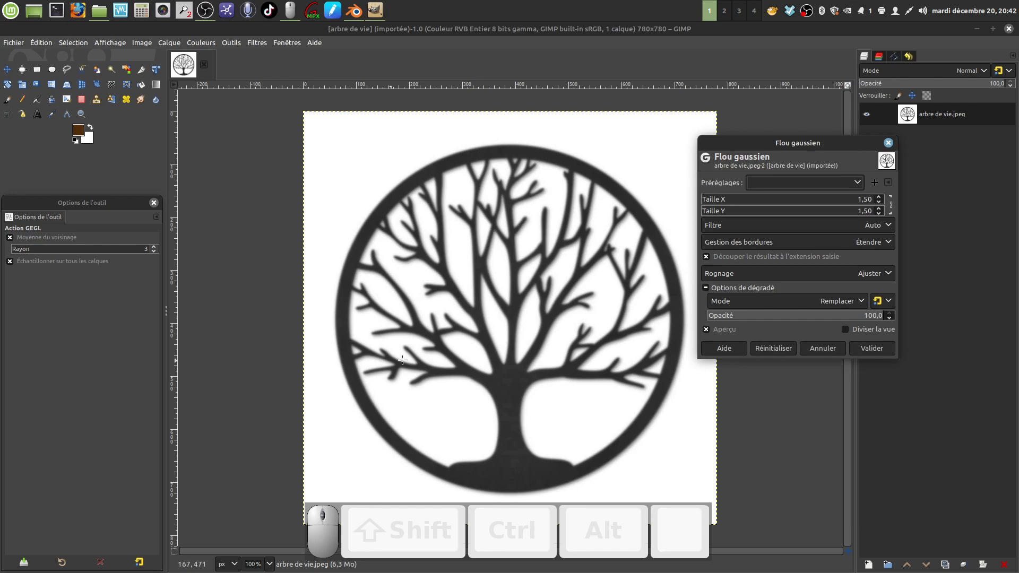
{"action": "left_click", "coordinate": [874, 349]}
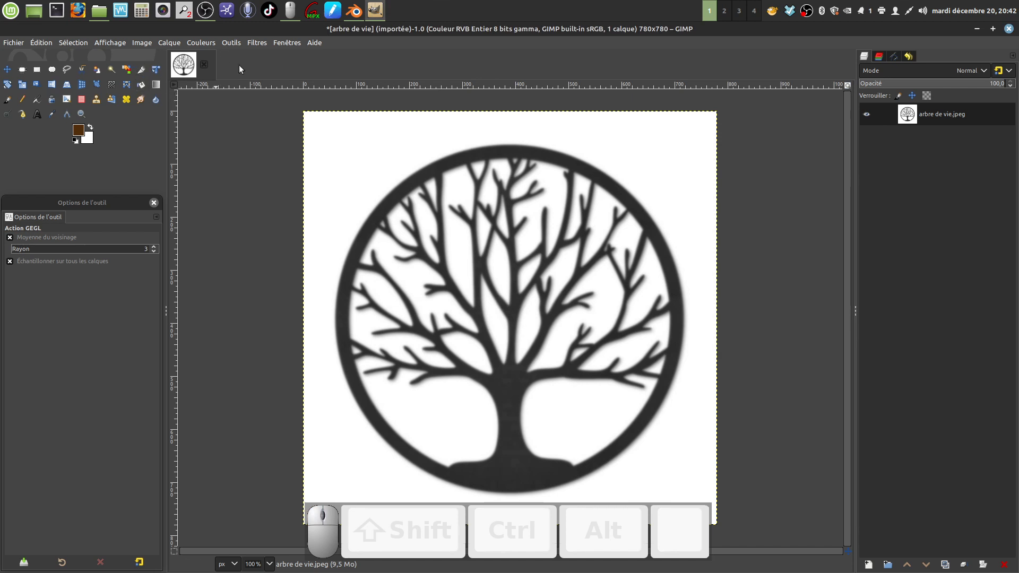
{"action": "left_click", "coordinate": [201, 43]}
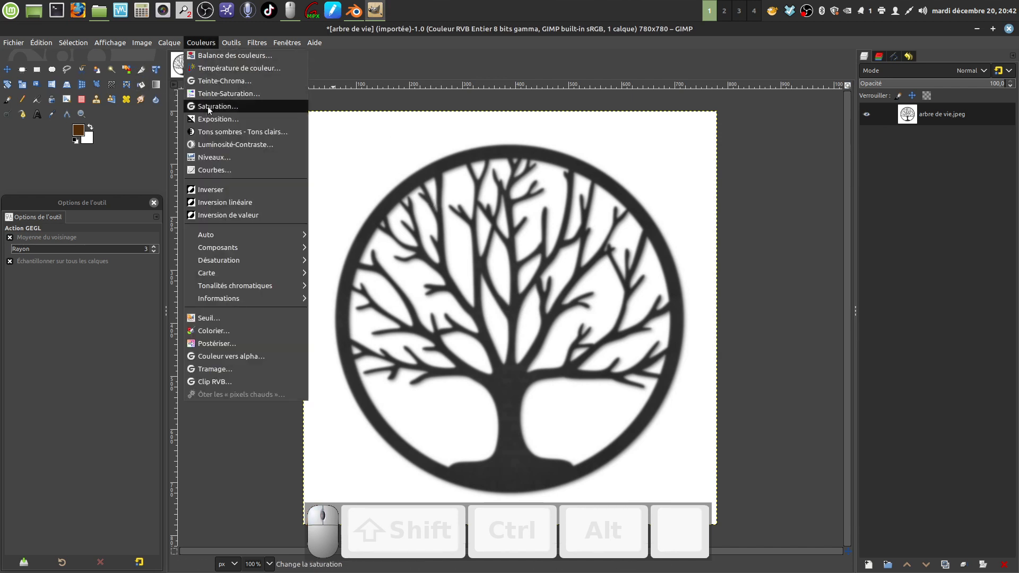
{"action": "left_click", "coordinate": [230, 188]}
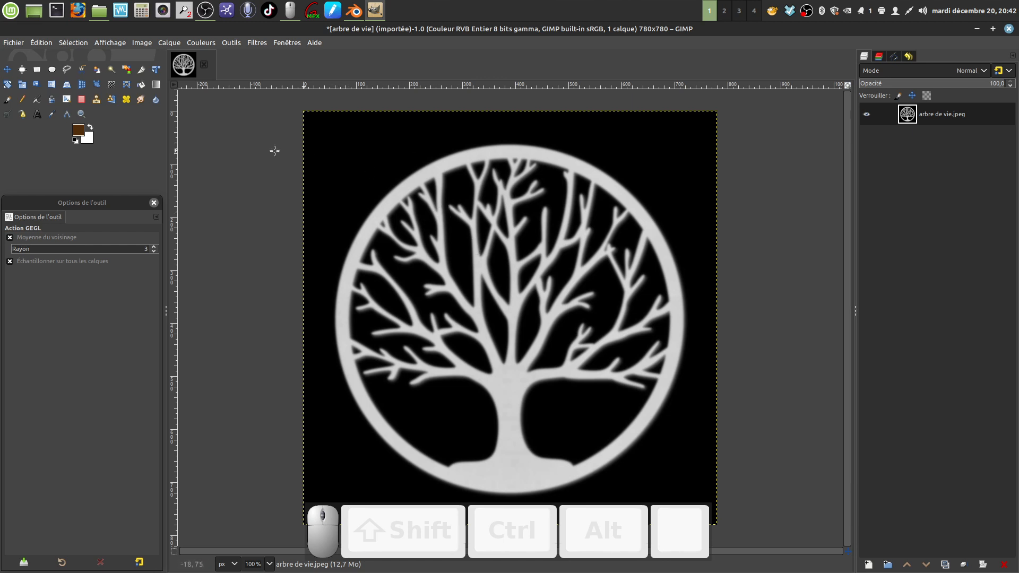
Overwrite arbre de vie.jpeg with the edited image, exporting it at JPEG quality 92.
{"action": "left_click", "coordinate": [10, 44]}
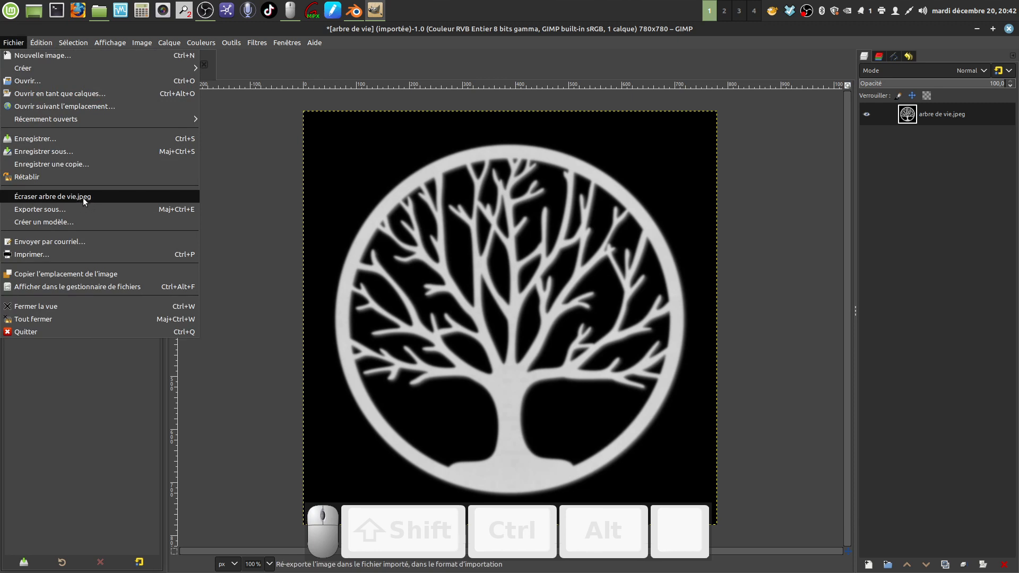
{"action": "key", "text": "ctrl+e"}
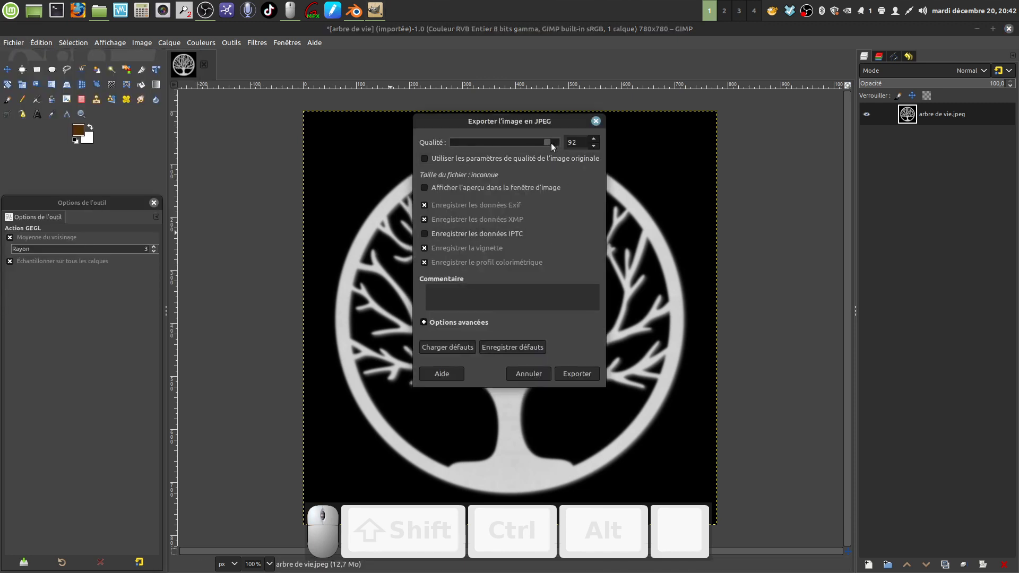
{"action": "left_click", "coordinate": [576, 373]}
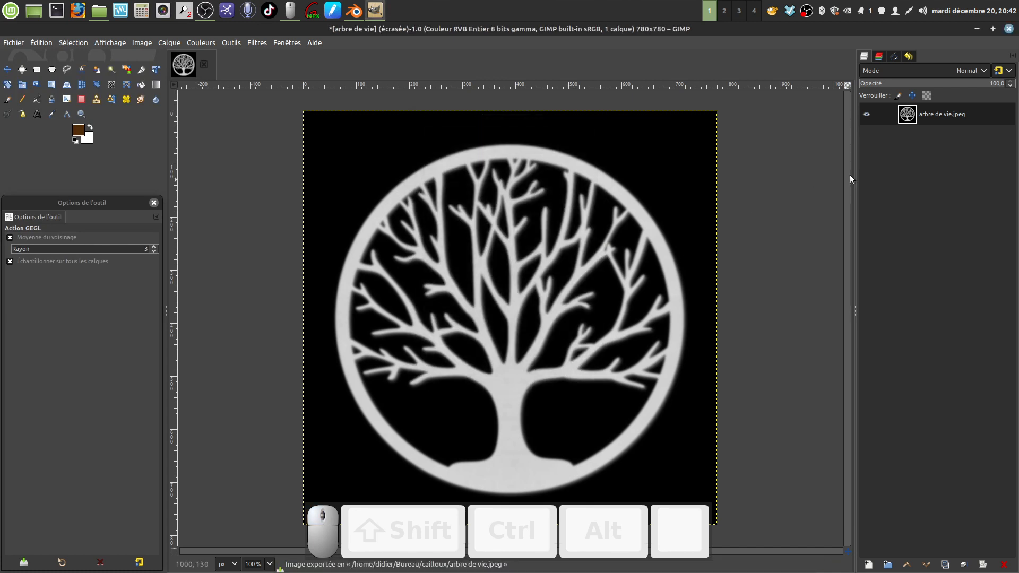
Quit GIMP, discarding the unsaved changes, and close the cailloux folder window to switch to Blender.
{"action": "left_click", "coordinate": [1008, 29]}
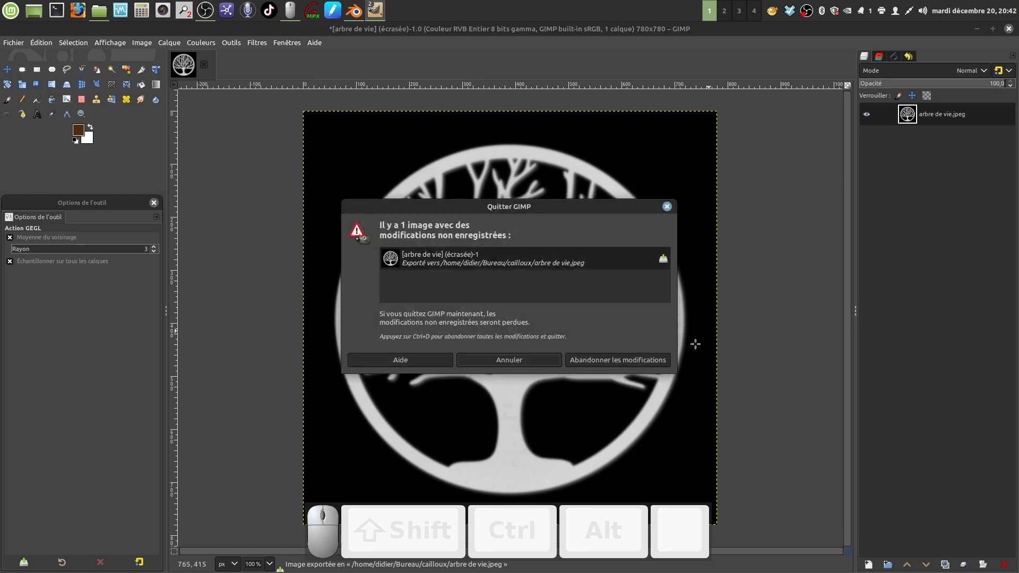
{"action": "left_click", "coordinate": [640, 361]}
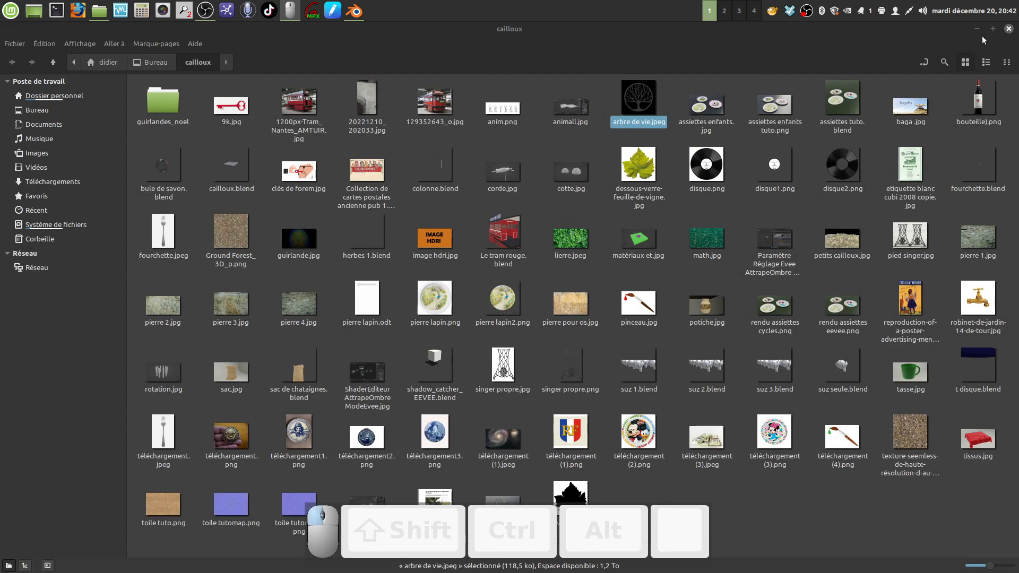
{"action": "left_click", "coordinate": [1009, 29]}
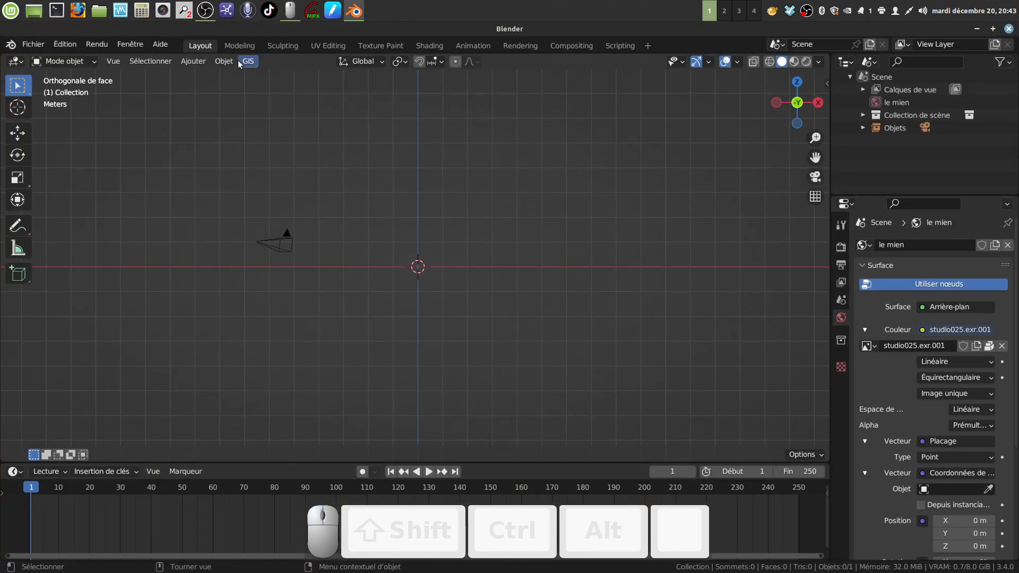
Add a cylinder mesh at the origin and, in edit mode, stretch its whole mesh along Z to make it taller.
{"action": "left_click", "coordinate": [193, 61]}
{"action": "mouse_move", "coordinate": [224, 61]}
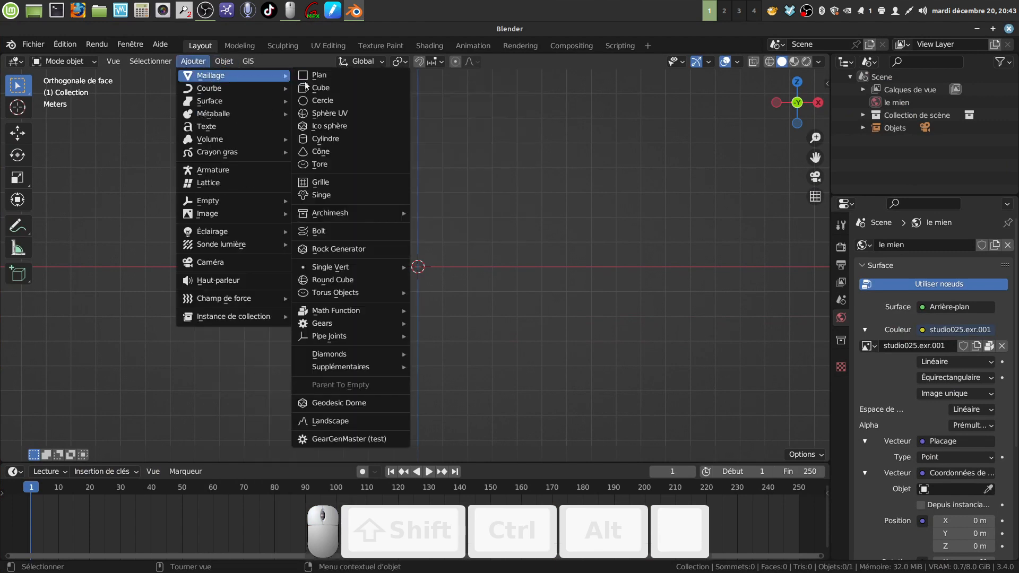
{"action": "left_click", "coordinate": [331, 139]}
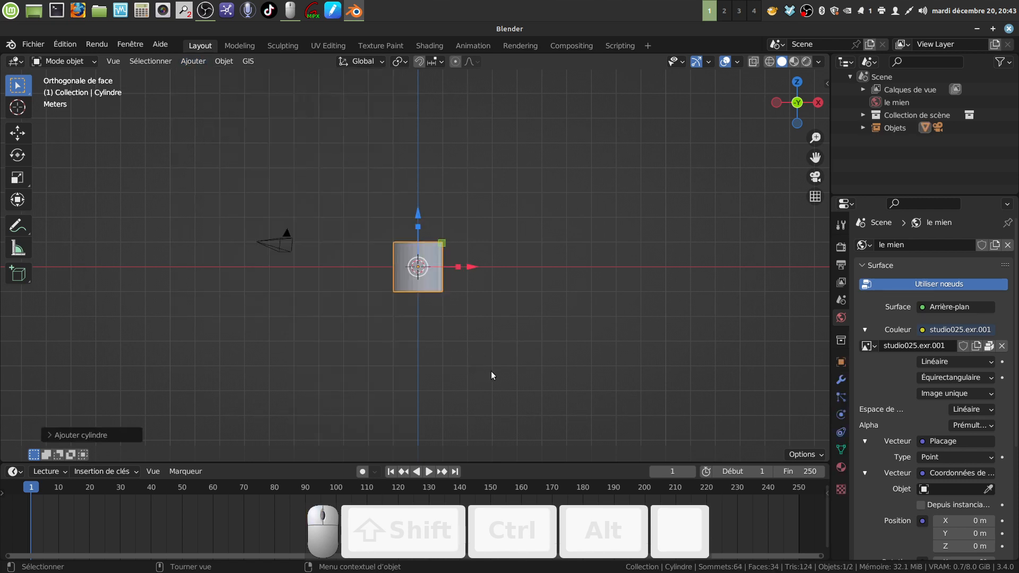
{"action": "scroll", "coordinate": [490, 366], "scroll_direction": "up", "scroll_amount": 3}
{"action": "middle_click_drag", "start_coordinate": [512, 320], "coordinate": [498, 298], "text": "shift"}
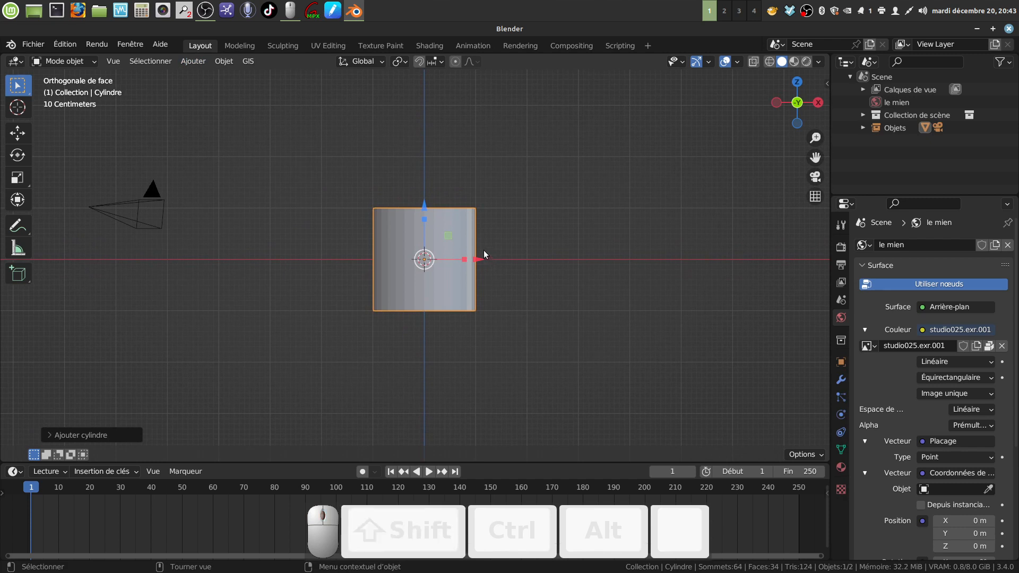
{"action": "key", "text": "Tab"}
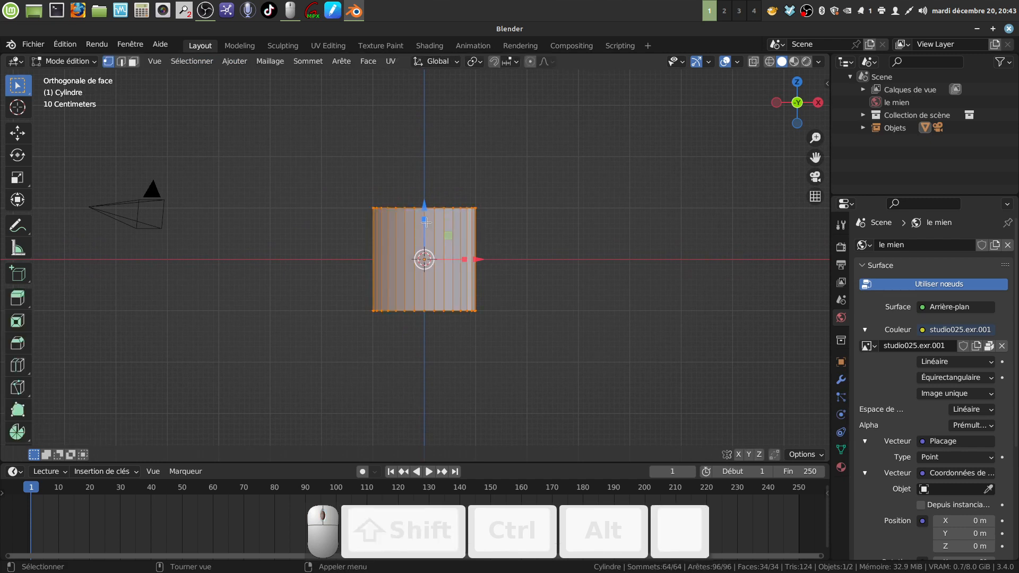
{"action": "left_click_drag", "start_coordinate": [424, 219], "coordinate": [424, 206]}
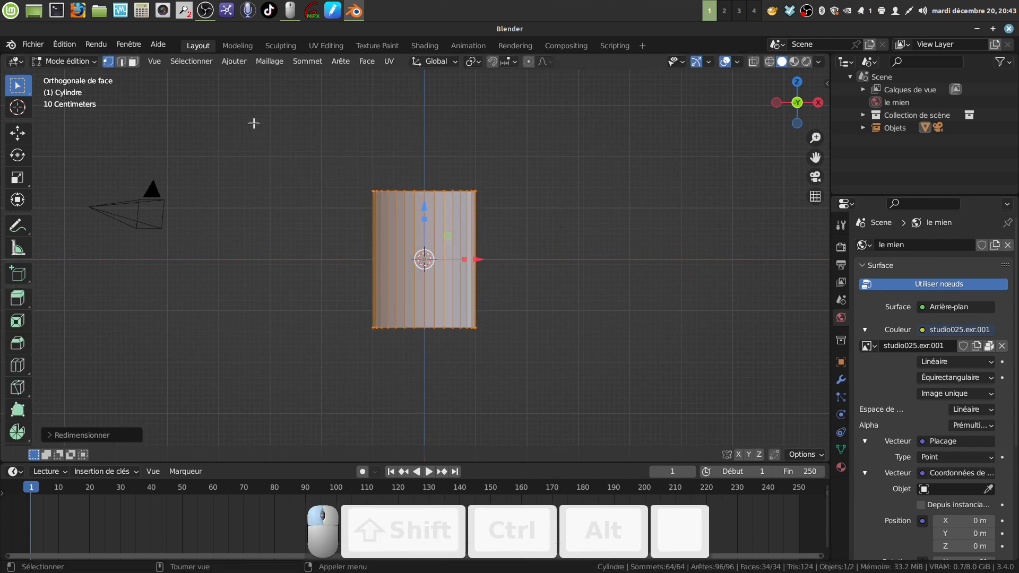
Delete the cylinder's top face to leave it open like a glass.
{"action": "left_click", "coordinate": [133, 61]}
{"action": "middle_click_drag", "start_coordinate": [266, 123], "coordinate": [377, 125]}
{"action": "left_click", "coordinate": [388, 133]}
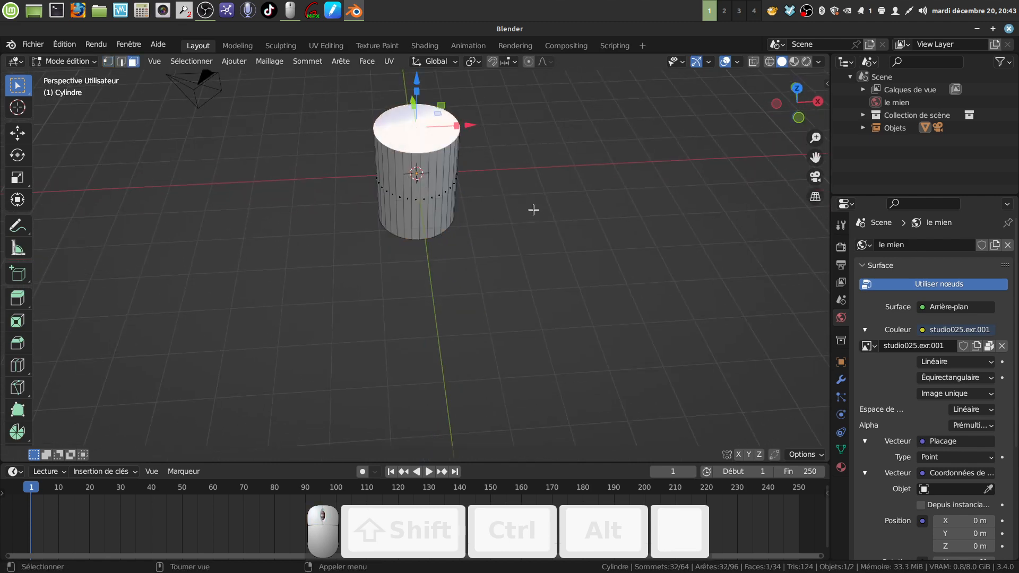
{"action": "key", "text": "x"}
{"action": "left_click", "coordinate": [511, 239]}
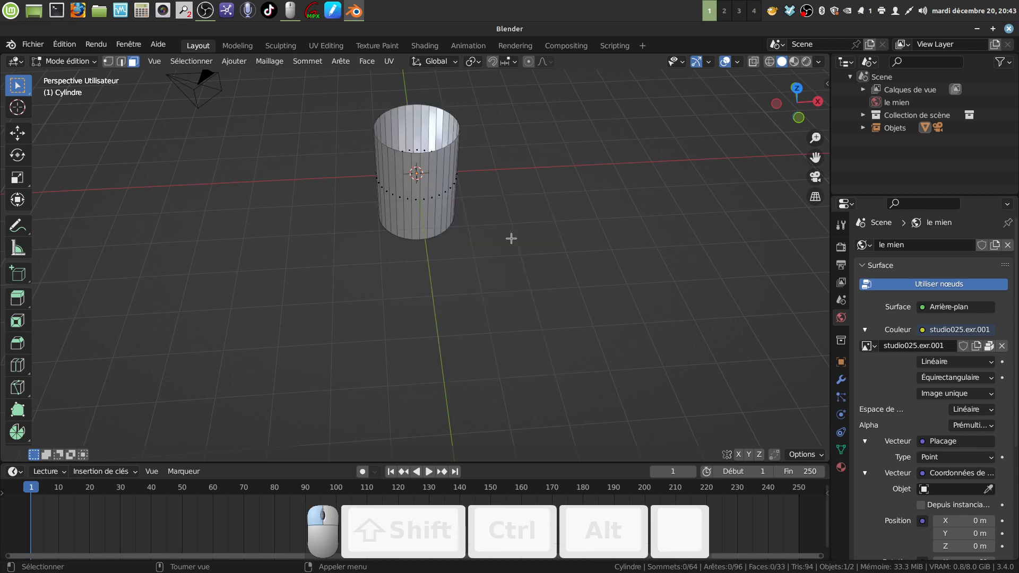
Start the Shortcut VUr key display in the viewport and set its Y offset to 443.
{"action": "middle_click_drag", "start_coordinate": [511, 238], "coordinate": [730, 201]}
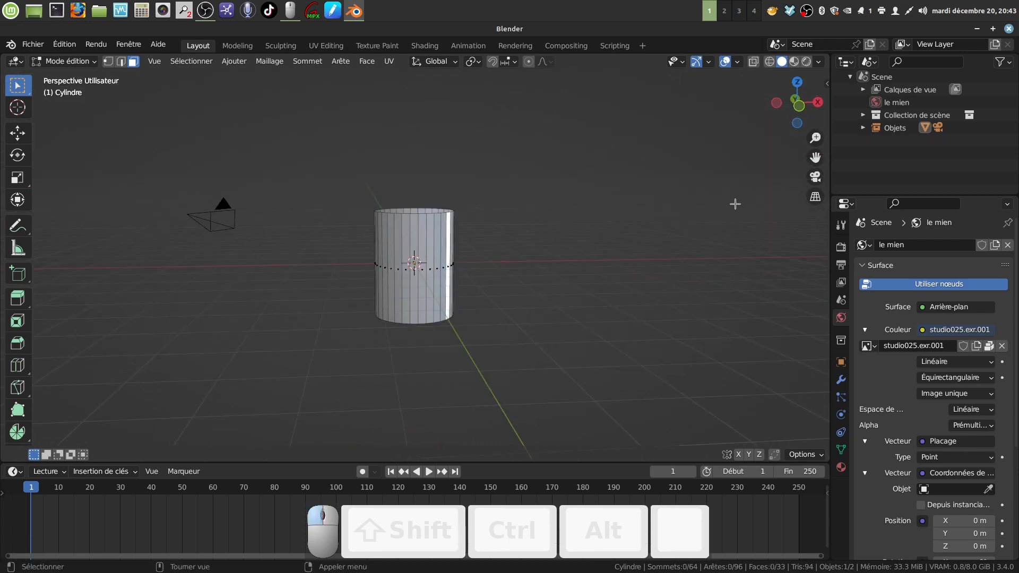
{"action": "key", "text": "n"}
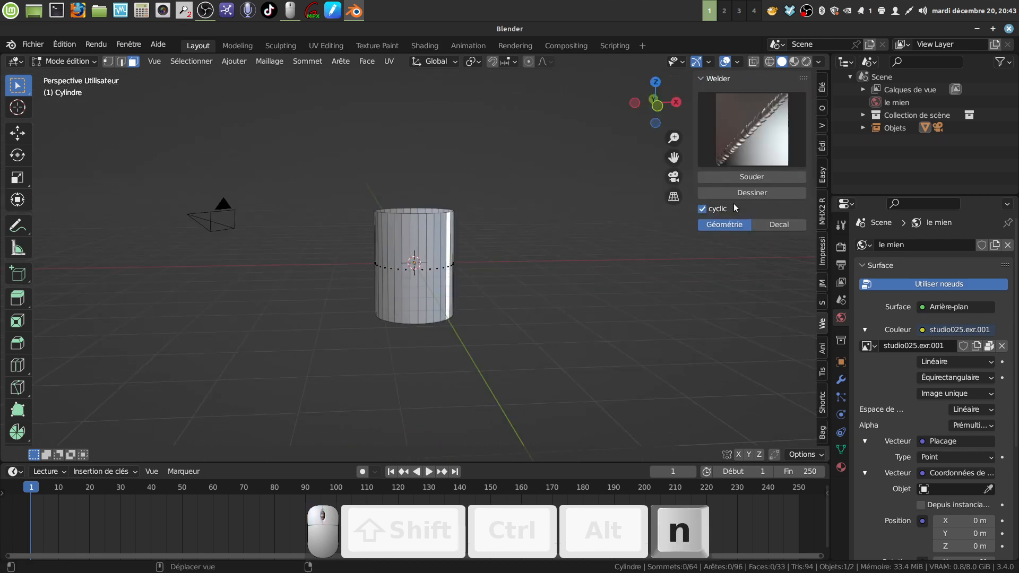
{"action": "left_click", "coordinate": [822, 409]}
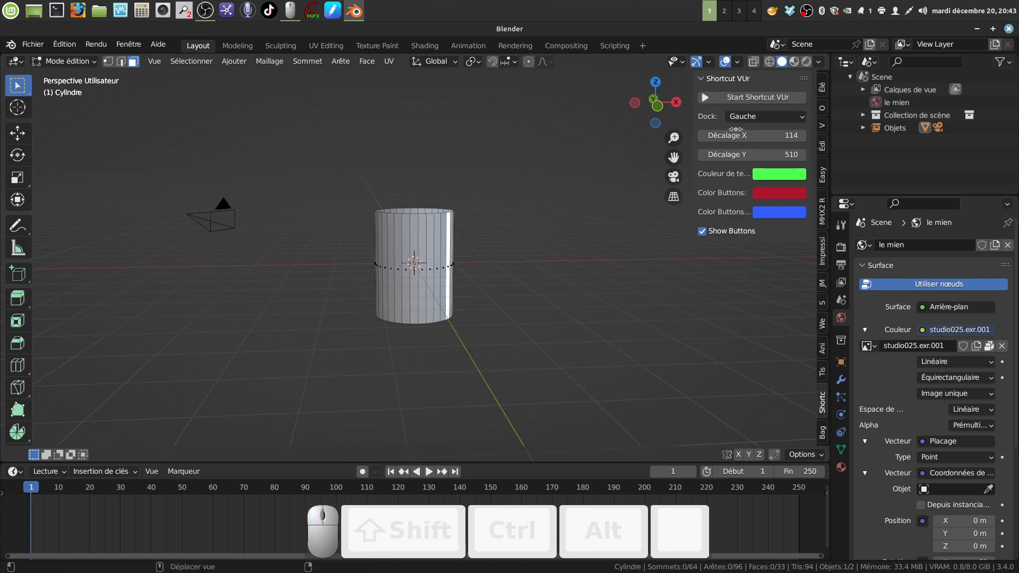
{"action": "left_click", "coordinate": [750, 97]}
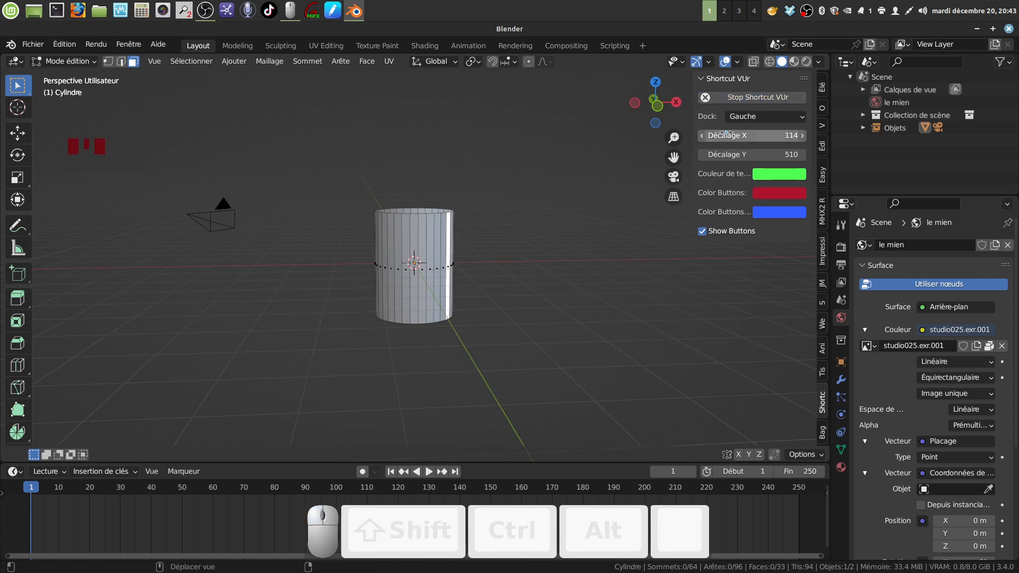
{"action": "left_click_drag", "start_coordinate": [732, 155], "coordinate": [700, 155]}
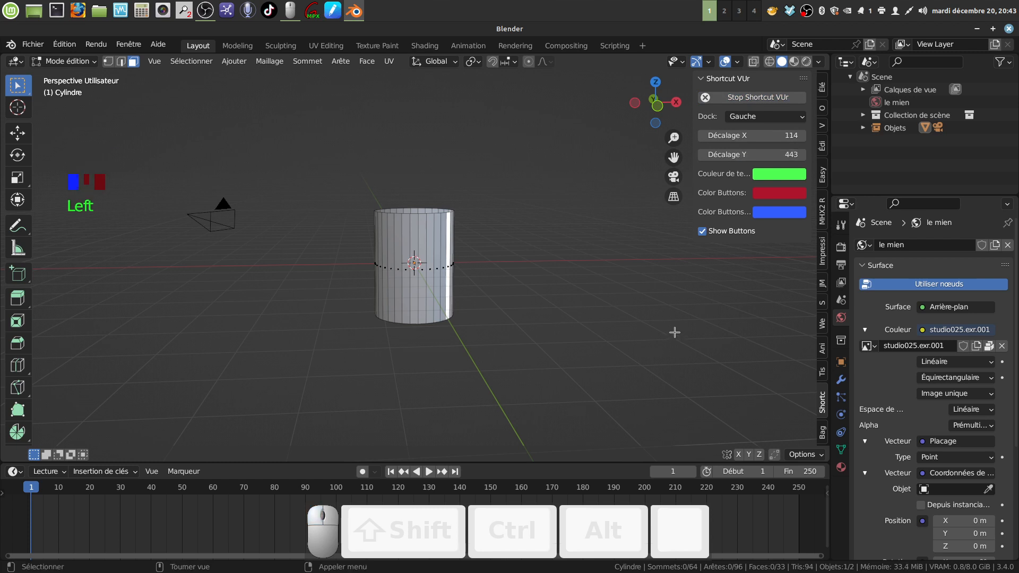
{"action": "key", "text": "n"}
Bevel the edge around the cylinder's bottom face with 2 segments and a width of about 0.17 m.
{"action": "middle_click_drag", "start_coordinate": [428, 313], "coordinate": [456, 236]}
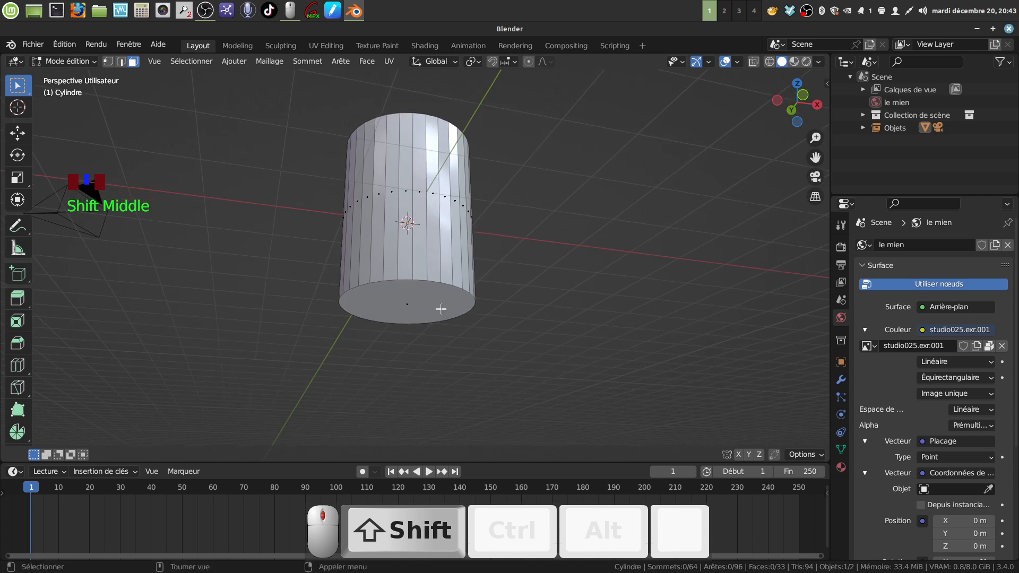
{"action": "left_click", "coordinate": [432, 305]}
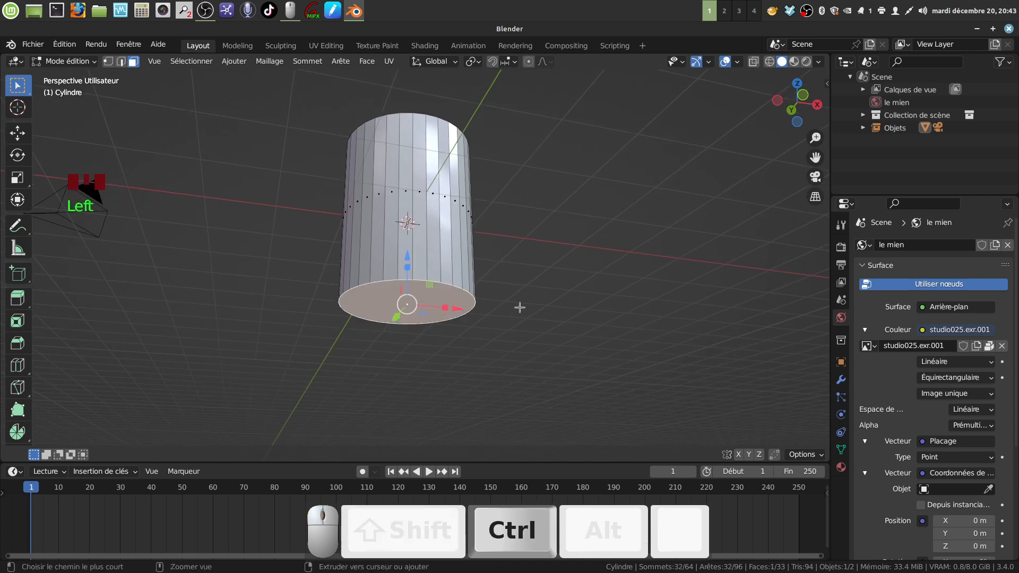
{"action": "key", "text": "ctrl+b"}
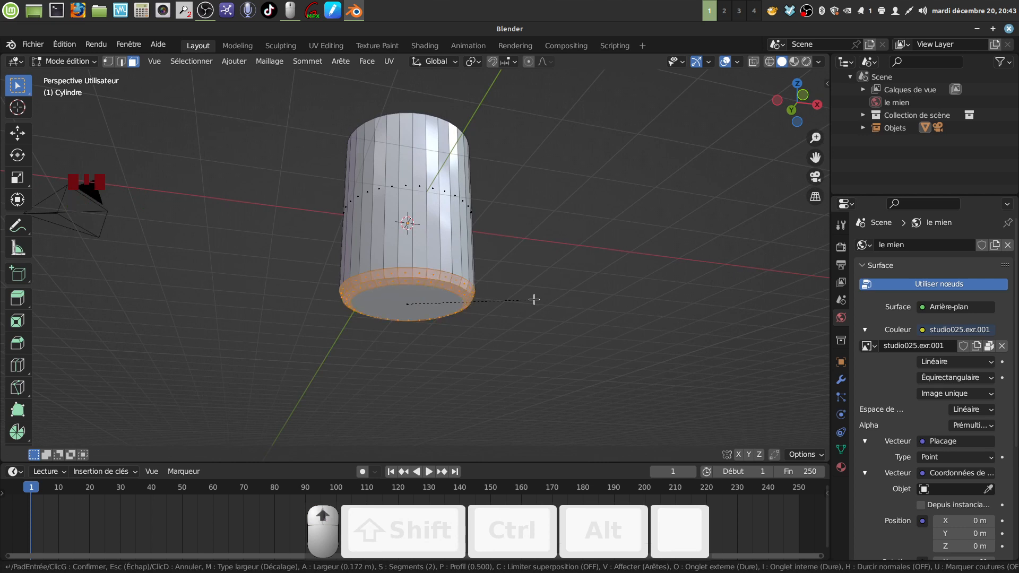
{"action": "left_click", "coordinate": [535, 300]}
Extrude the flat bottom face in place and scale it down to about 0.07, close to the centre.
{"action": "middle_click_drag", "start_coordinate": [497, 332], "coordinate": [450, 314]}
{"action": "key", "text": "alt+a"}
{"action": "left_click", "coordinate": [455, 319]}
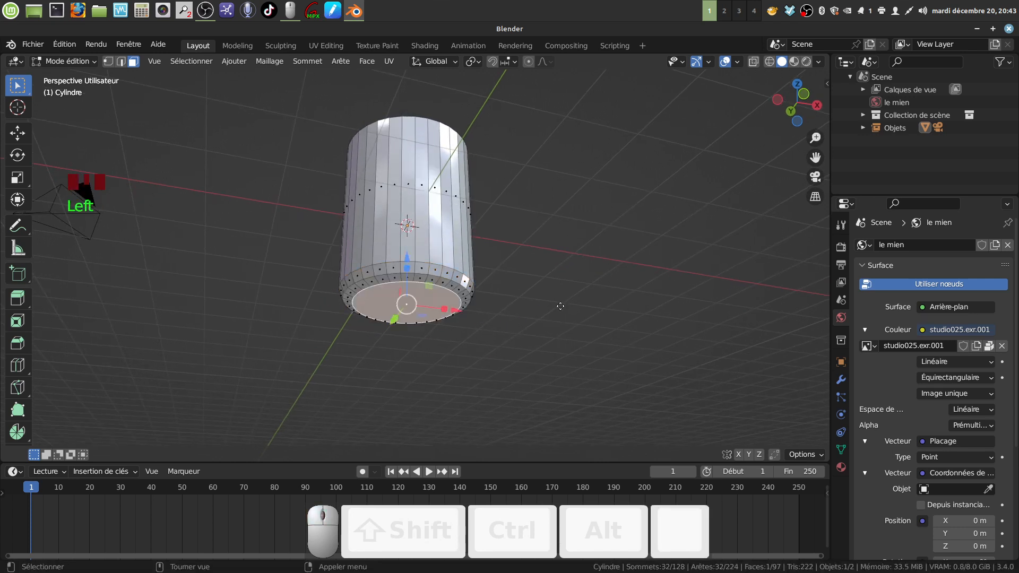
{"action": "key", "text": "e"}
{"action": "key", "text": "s"}
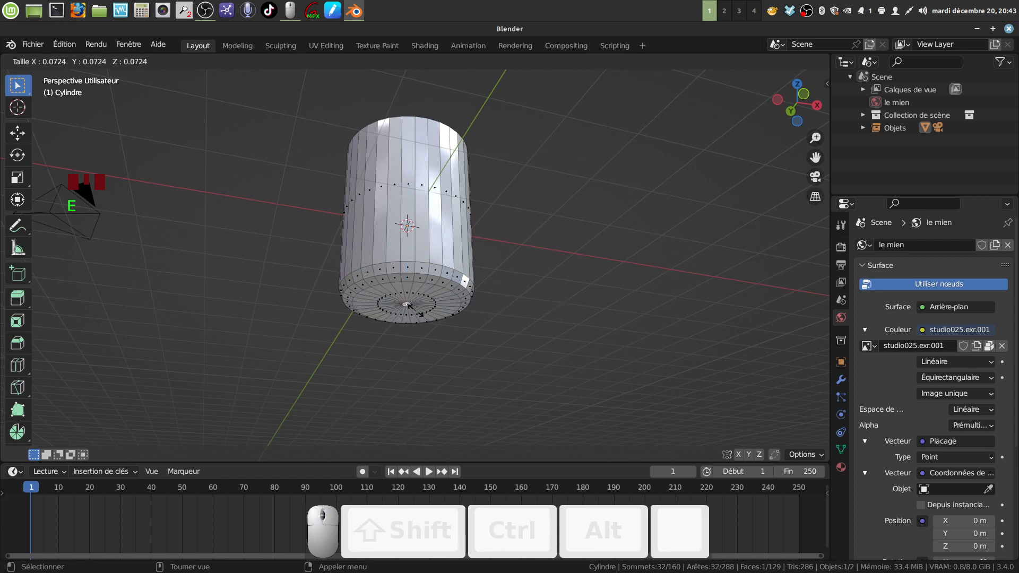
{"action": "left_click", "coordinate": [419, 312]}
Add two horizontal loop cuts around the glass wall, one just above the bevelled base and one near the open rim.
{"action": "middle_click_drag", "start_coordinate": [497, 227], "coordinate": [480, 277]}
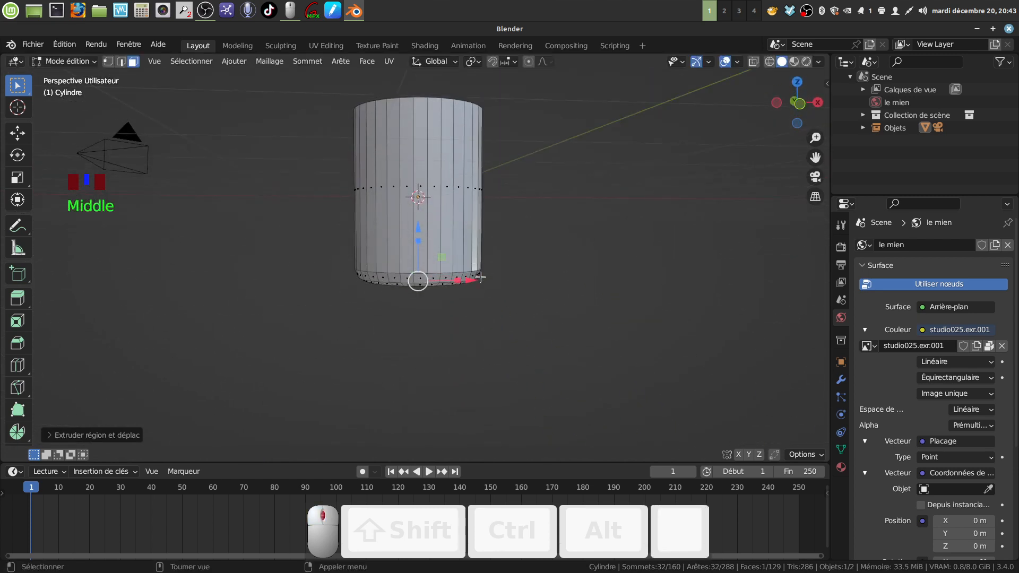
{"action": "key", "text": "ctrl+r"}
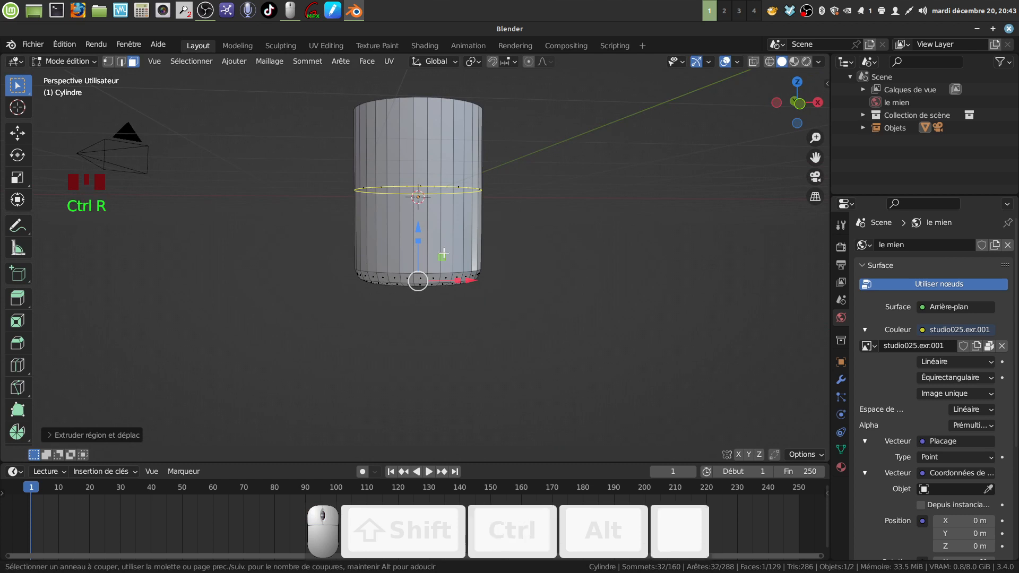
{"action": "left_click", "coordinate": [443, 254]}
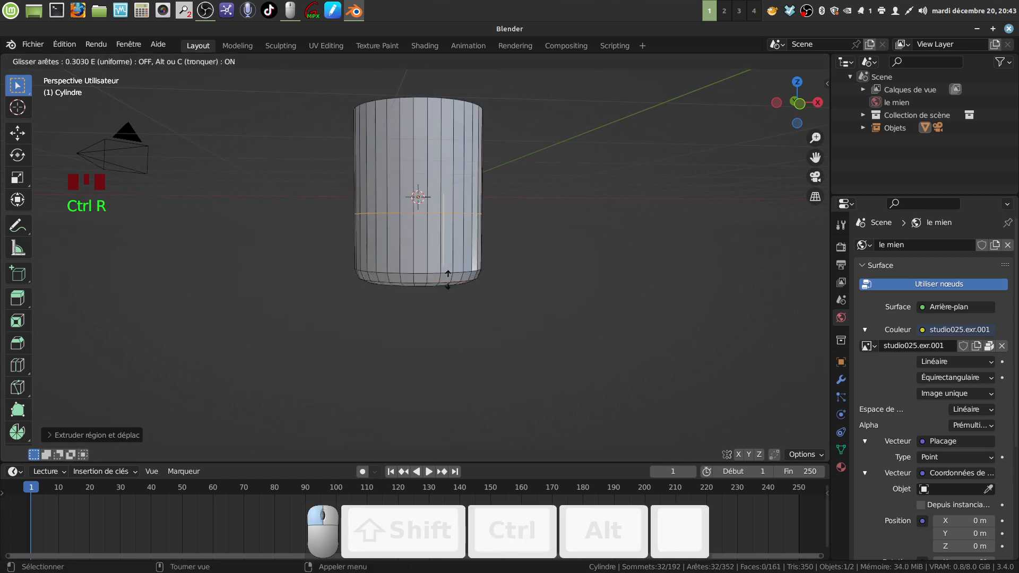
{"action": "left_click", "coordinate": [448, 332]}
{"action": "key", "text": "ctrl+r"}
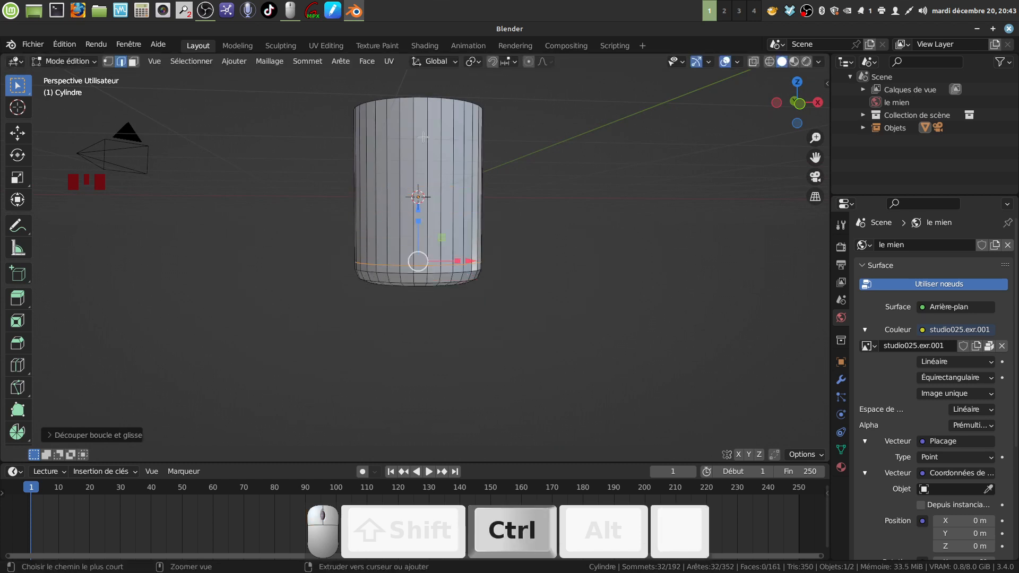
{"action": "left_click", "coordinate": [424, 138]}
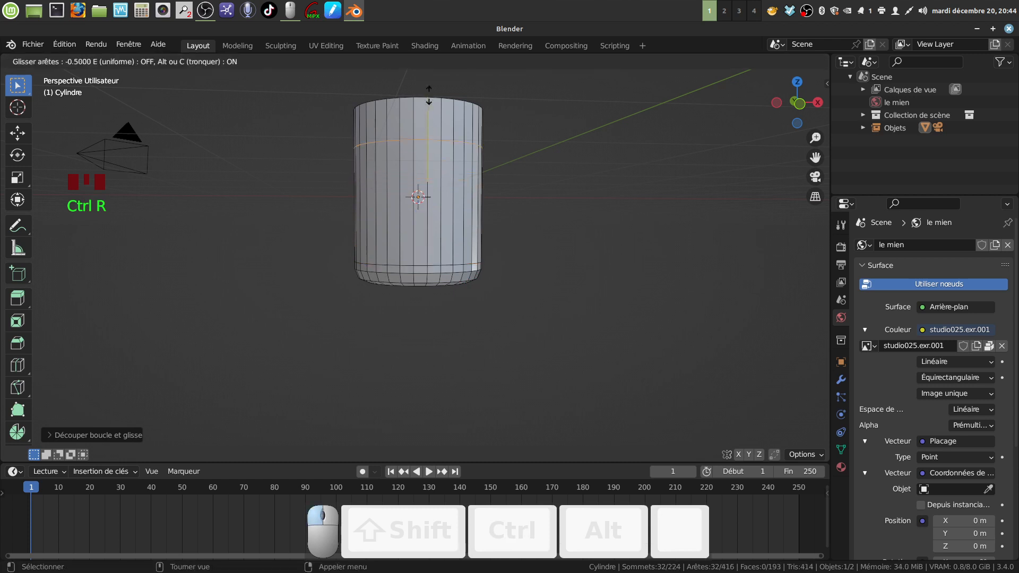
{"action": "left_click", "coordinate": [445, 436]}
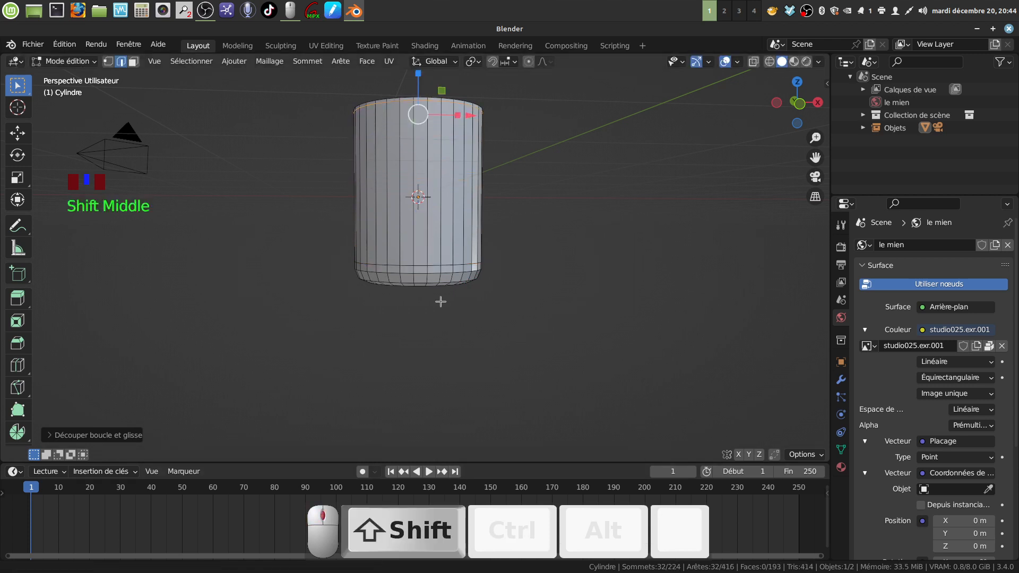
Return to object mode and shade the glass smooth.
{"action": "middle_click_drag", "start_coordinate": [438, 296], "coordinate": [411, 272]}
{"action": "key", "text": "Tab"}
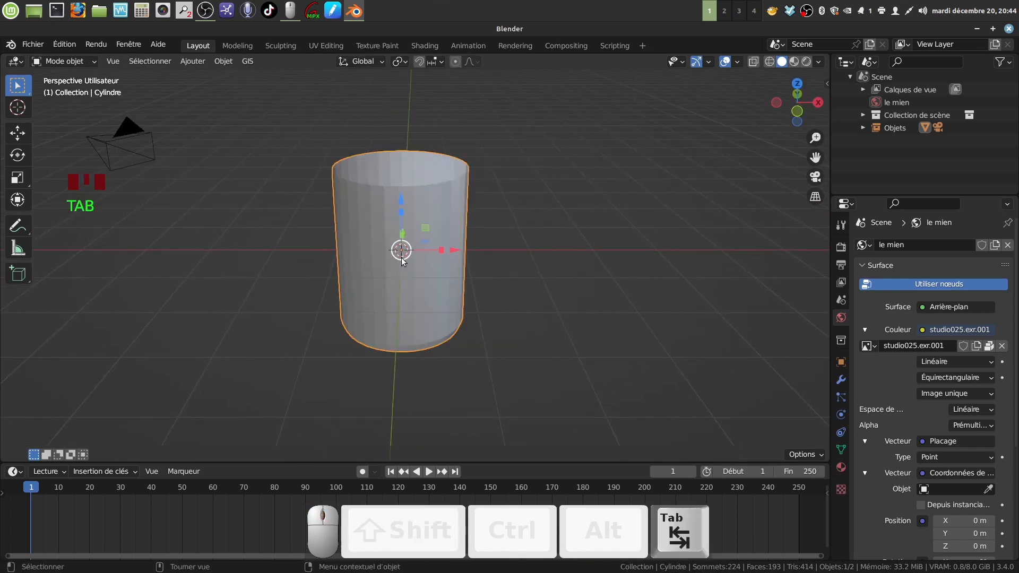
{"action": "right_click", "coordinate": [410, 275]}
{"action": "left_click", "coordinate": [405, 275]}
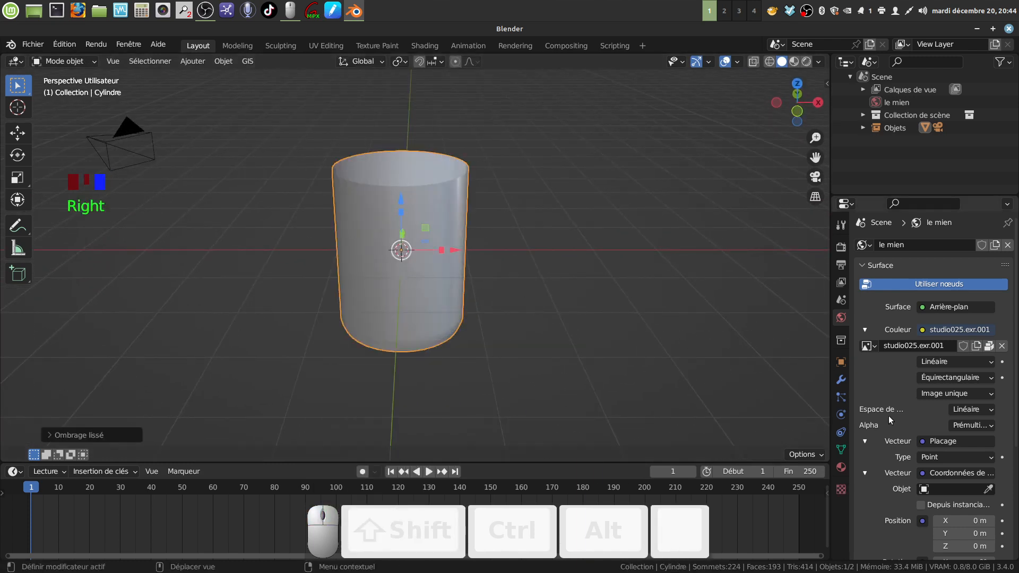
Add a Subdivision Surface modifier with viewport level 2 to the glass and apply it.
{"action": "left_click", "coordinate": [840, 379]}
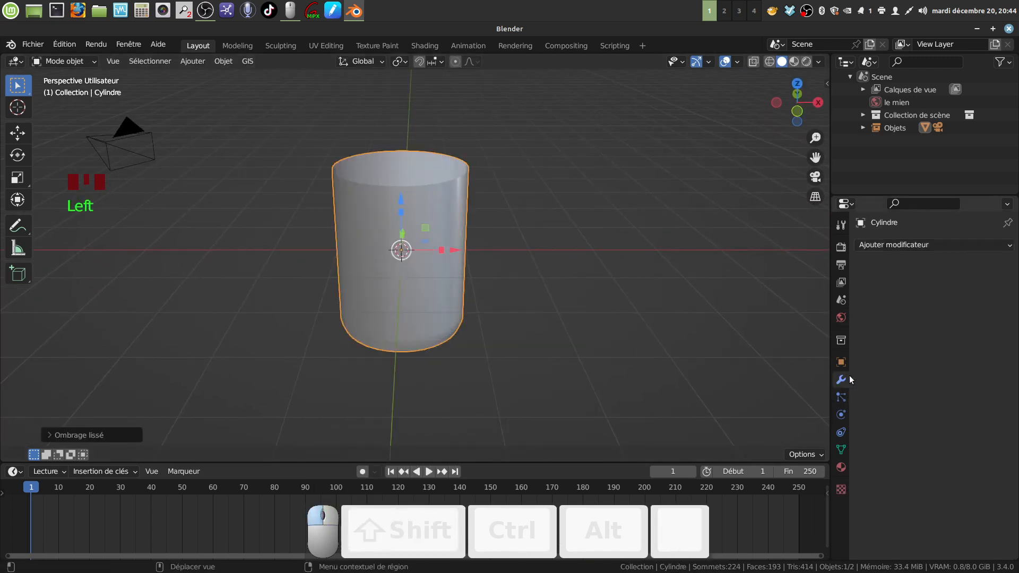
{"action": "left_click", "coordinate": [996, 249]}
{"action": "left_click", "coordinate": [707, 474]}
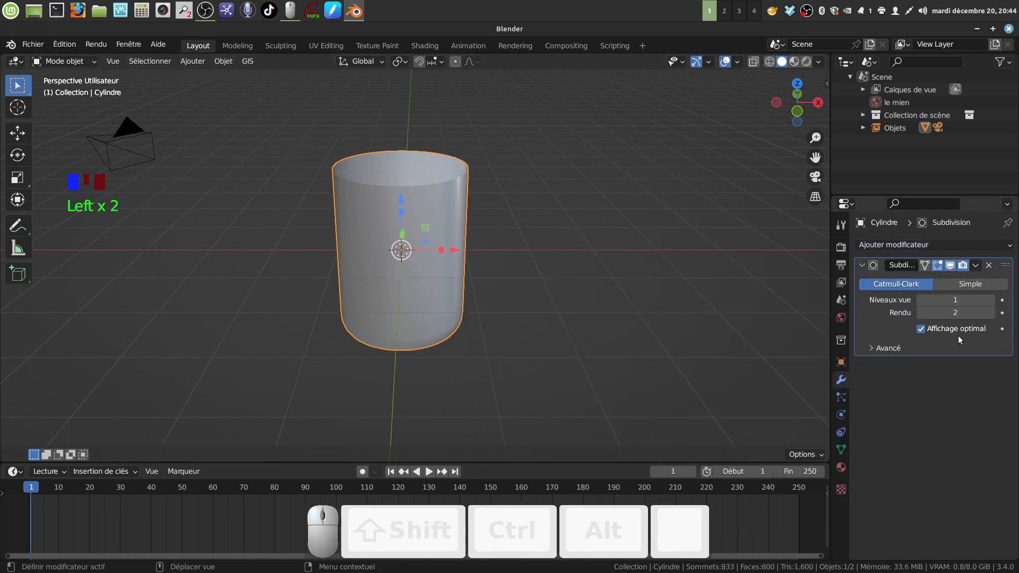
{"action": "left_click", "coordinate": [991, 300]}
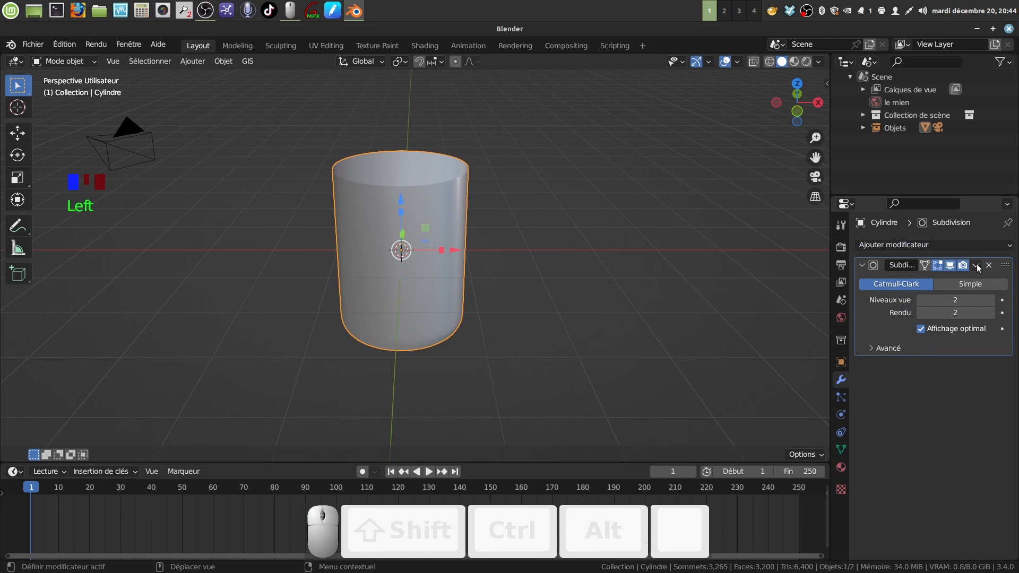
{"action": "left_click", "coordinate": [976, 265]}
{"action": "left_click", "coordinate": [934, 281]}
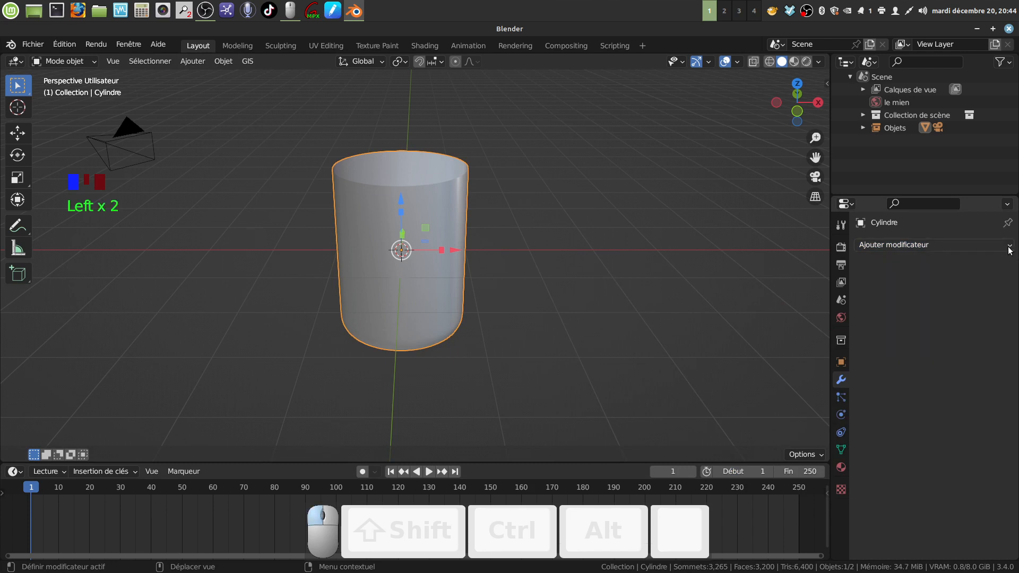
Add a Solidify modifier to the glass with even thickness enabled and a thickness of 0.05 m.
{"action": "left_click", "coordinate": [1009, 250]}
{"action": "left_click", "coordinate": [690, 458]}
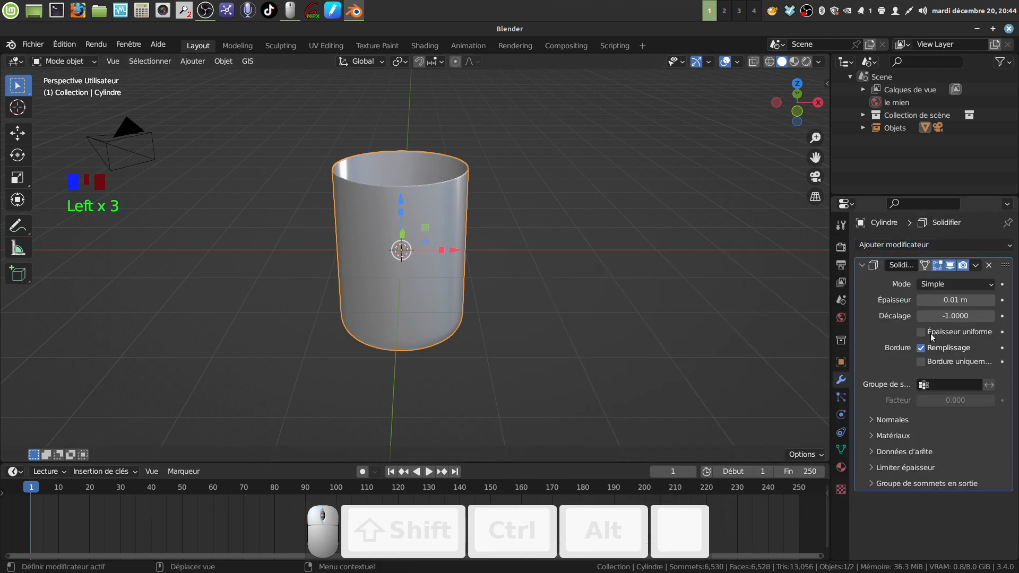
{"action": "left_click", "coordinate": [923, 333]}
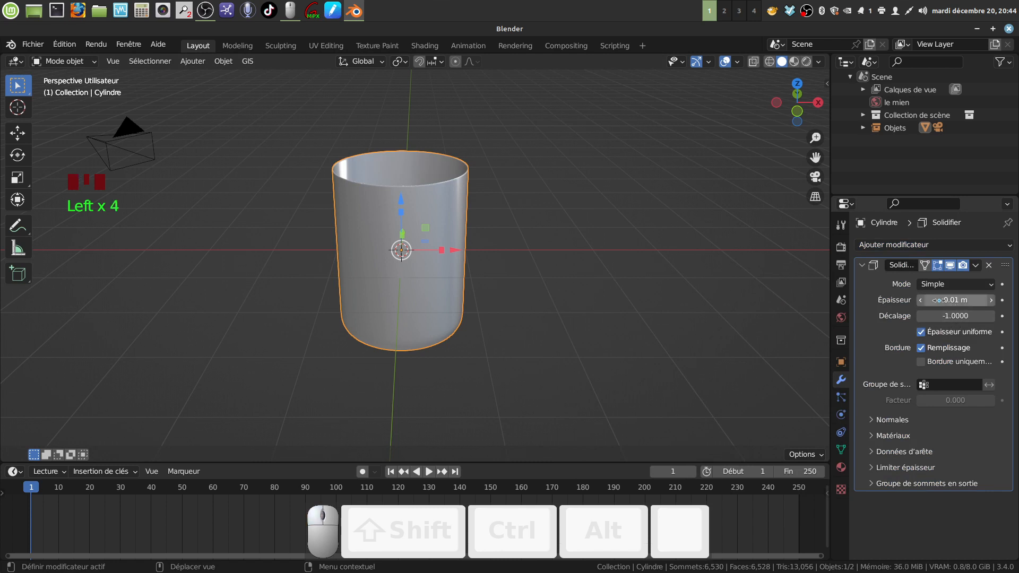
{"action": "left_click", "coordinate": [937, 300]}
{"action": "left_click_drag", "start_coordinate": [937, 301], "coordinate": [955, 300]}
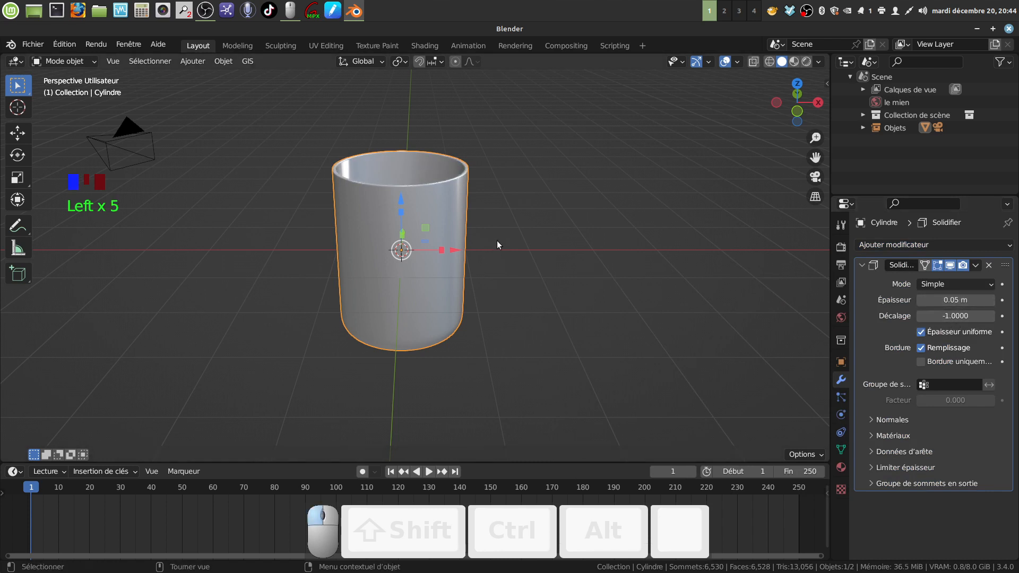
Apply the Solidify modifier to the glass.
{"action": "middle_click_drag", "start_coordinate": [497, 240], "coordinate": [510, 286]}
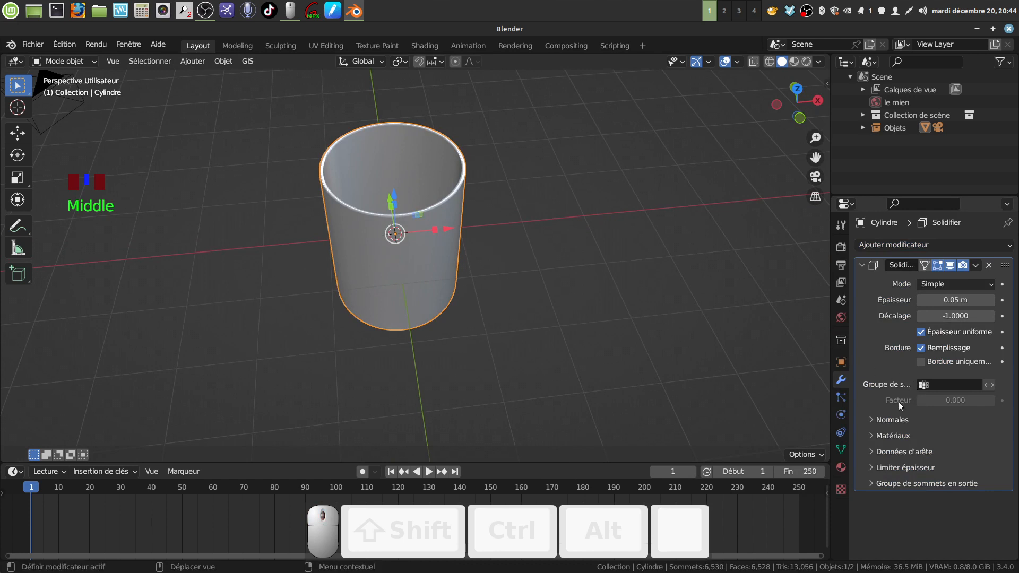
{"action": "left_click", "coordinate": [976, 265]}
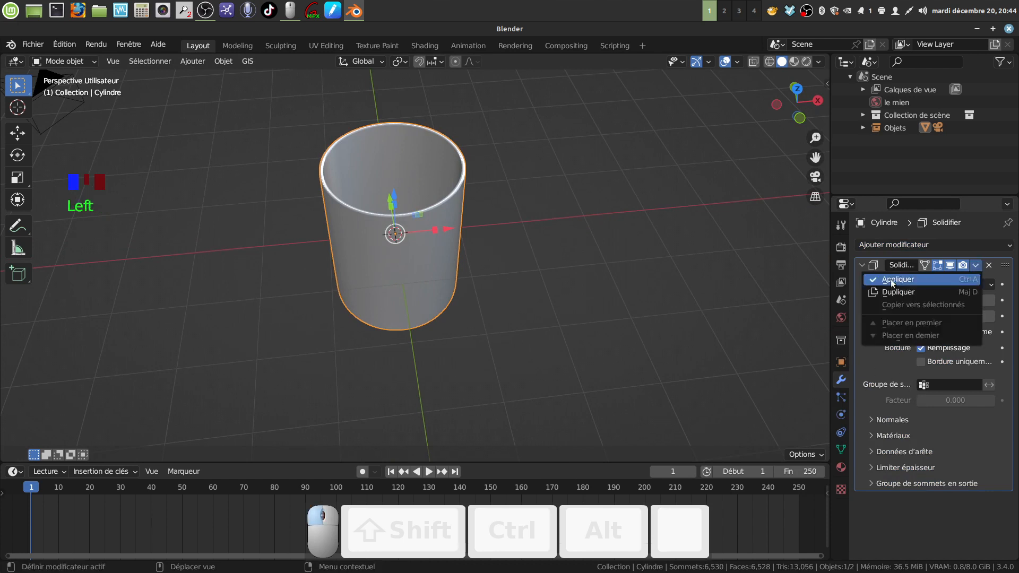
{"action": "left_click", "coordinate": [892, 280]}
{"action": "middle_click_drag", "start_coordinate": [481, 260], "coordinate": [436, 231]}
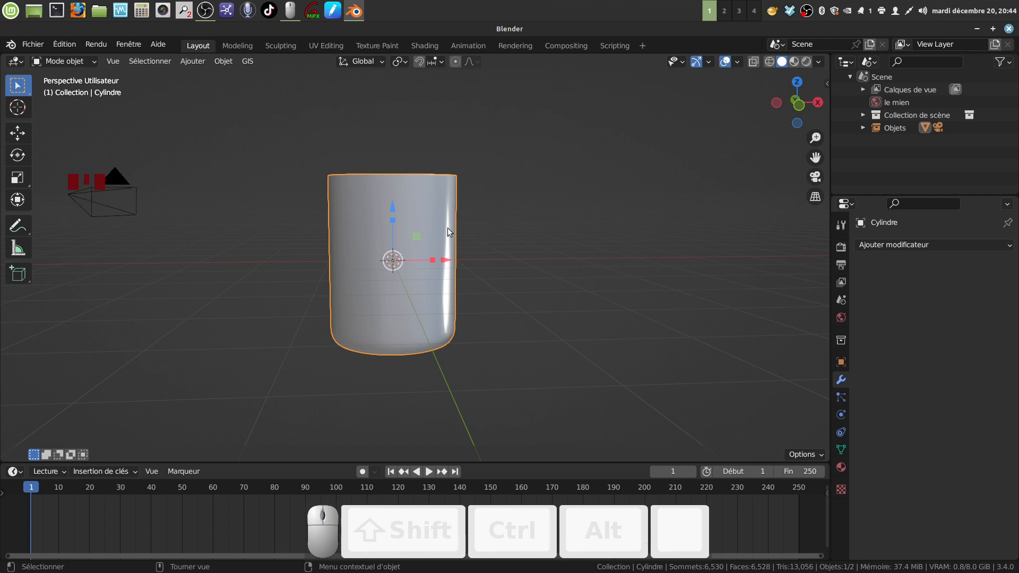
{"action": "middle_click_drag", "start_coordinate": [448, 231], "coordinate": [418, 247]}
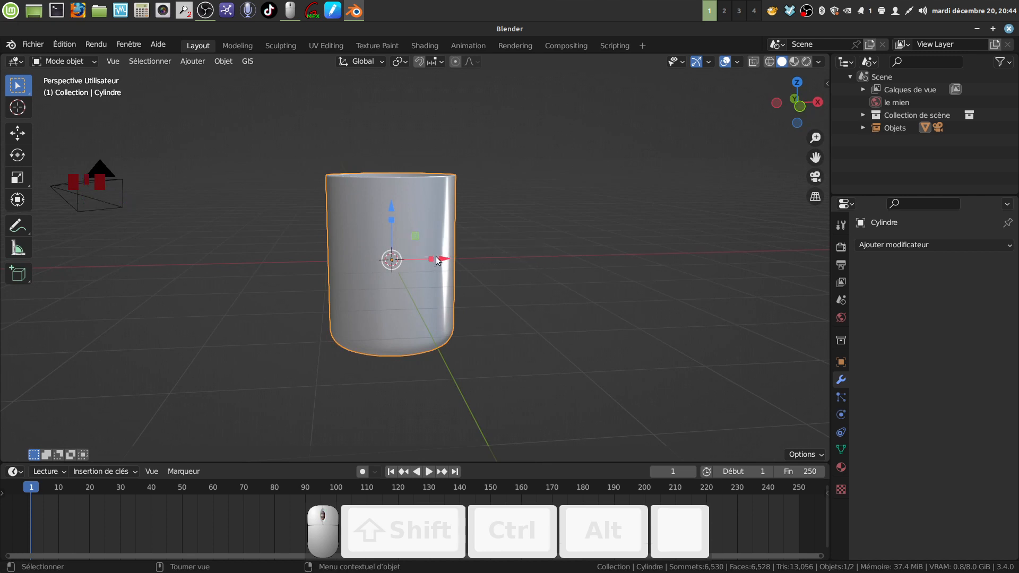
{"action": "middle_click_drag", "start_coordinate": [449, 242], "coordinate": [368, 225]}
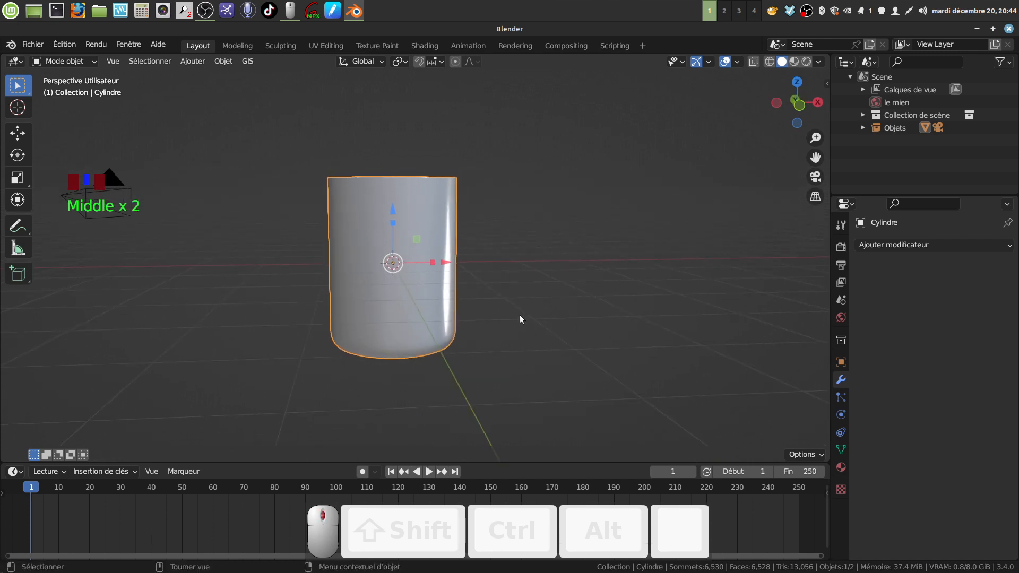
{"action": "mouse_move", "coordinate": [516, 316]}
{"action": "middle_mouse_down"}
{"action": "mouse_move", "coordinate": [525, 285]}
{"action": "mouse_move", "coordinate": [528, 306]}
{"action": "middle_mouse_up"}
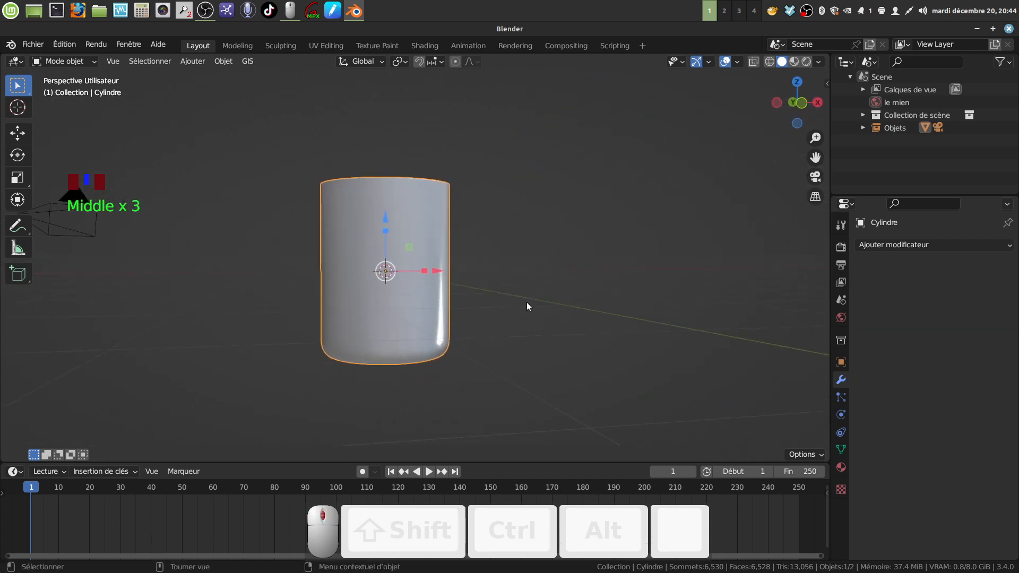
{"action": "middle_click_drag", "start_coordinate": [509, 245], "coordinate": [549, 234], "text": "shift"}
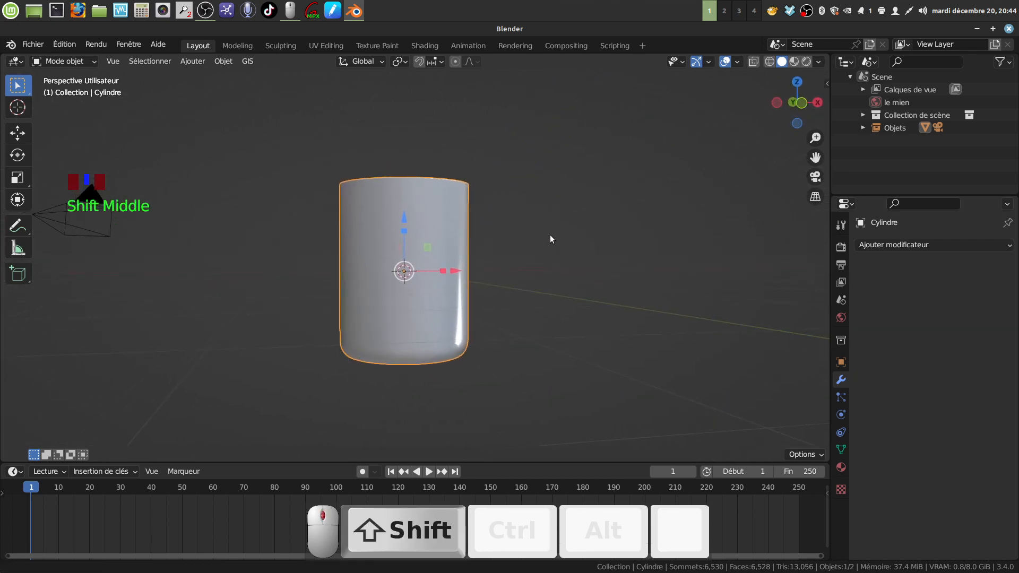
Split the 3D viewport vertically and turn the new area into a Shader Editor with its sidebar hidden.
{"action": "left_click_drag", "start_coordinate": [825, 57], "coordinate": [378, 111]}
{"action": "left_click", "coordinate": [393, 62]}
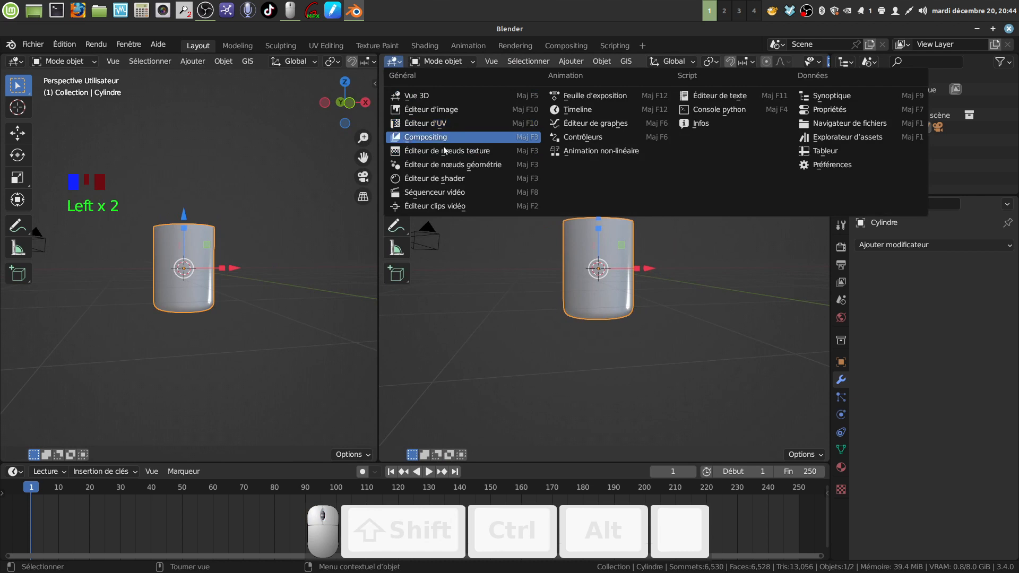
{"action": "left_click", "coordinate": [460, 179]}
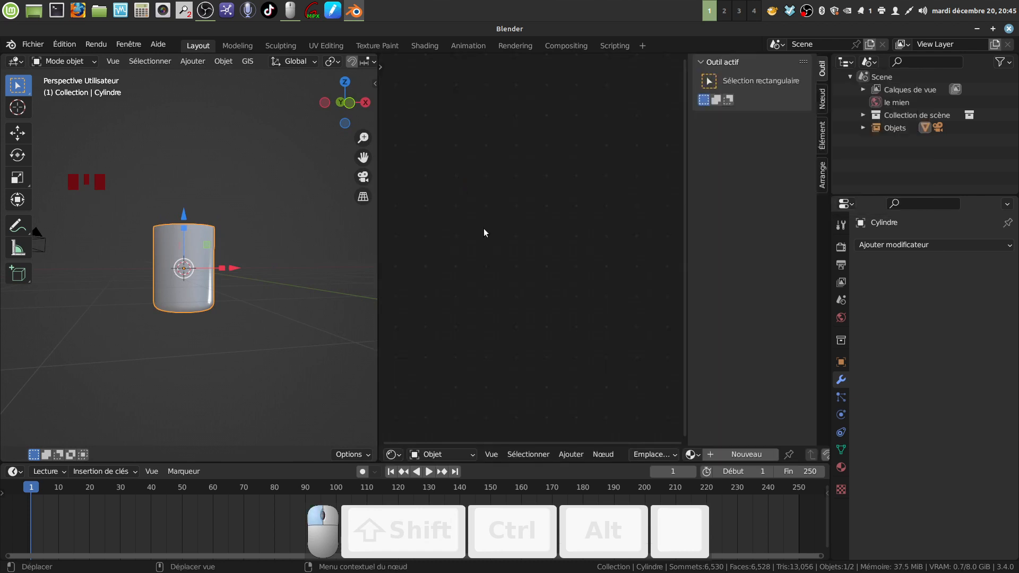
{"action": "key", "text": "n"}
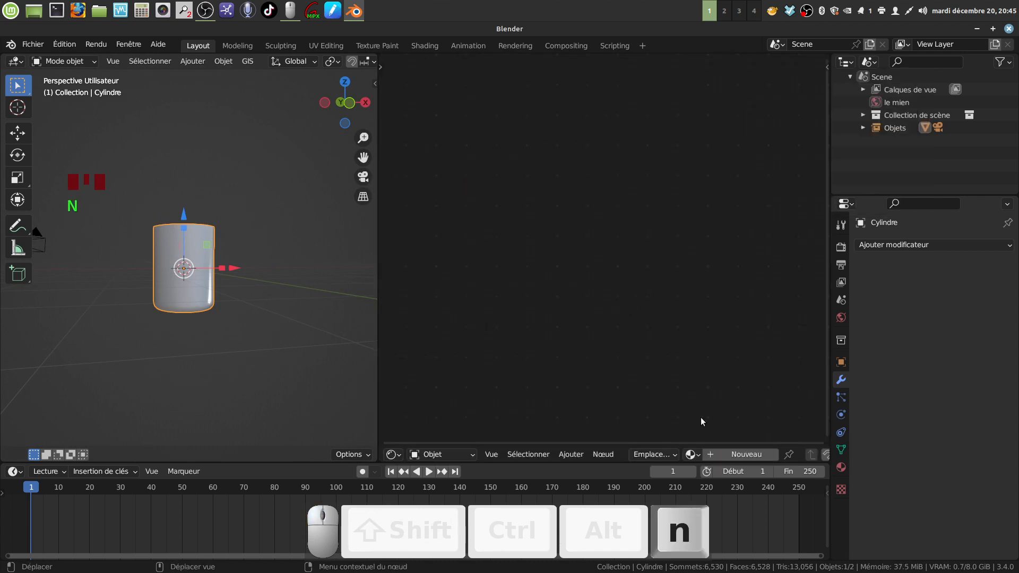
Create a new material for the glass and delete its default Principled BSDF (BSDF guidée) node.
{"action": "left_click", "coordinate": [731, 454]}
{"action": "middle_click_drag", "start_coordinate": [663, 323], "coordinate": [677, 232]}
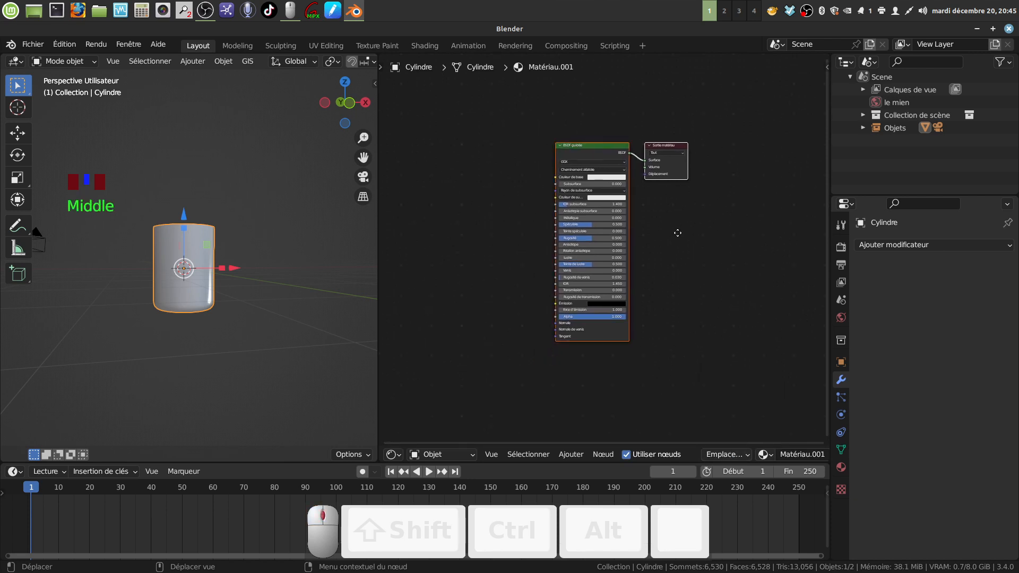
{"action": "left_click", "coordinate": [601, 153]}
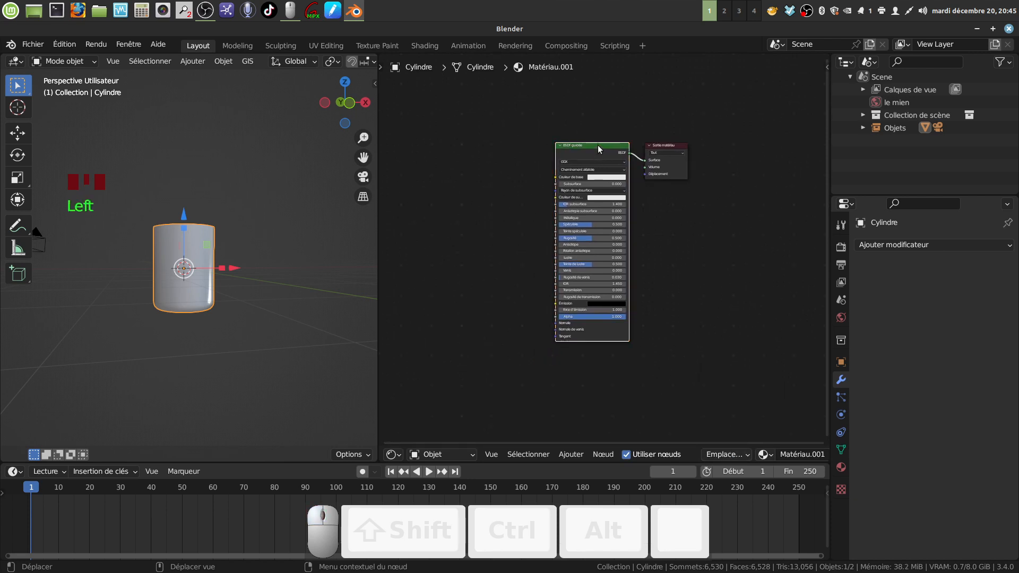
{"action": "key", "text": "x"}
Add a Glass BSDF (BSDF verre) shader node and connect its BSDF output to the material output's Surface input.
{"action": "left_click", "coordinate": [570, 455]}
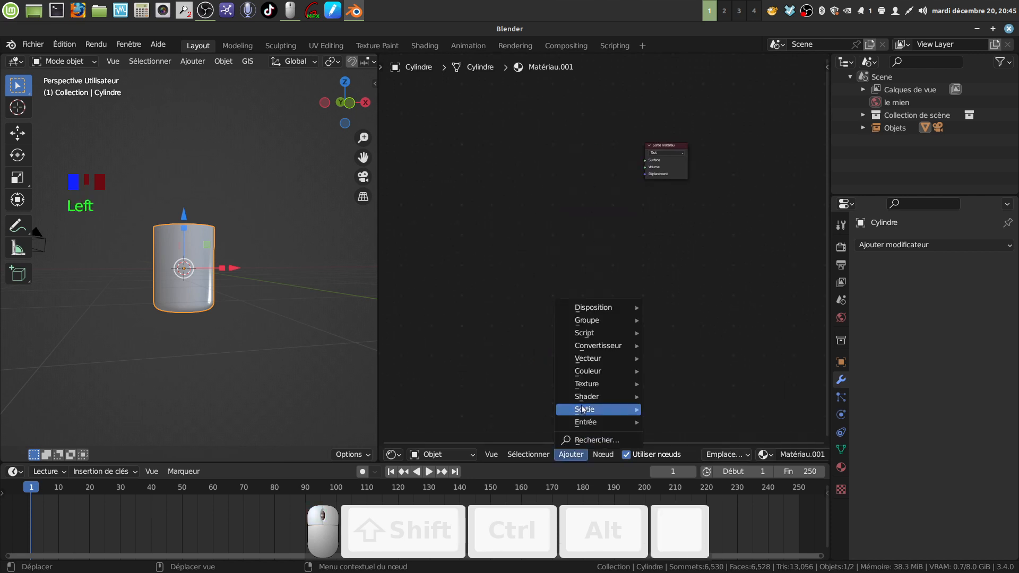
{"action": "mouse_move", "coordinate": [578, 398]}
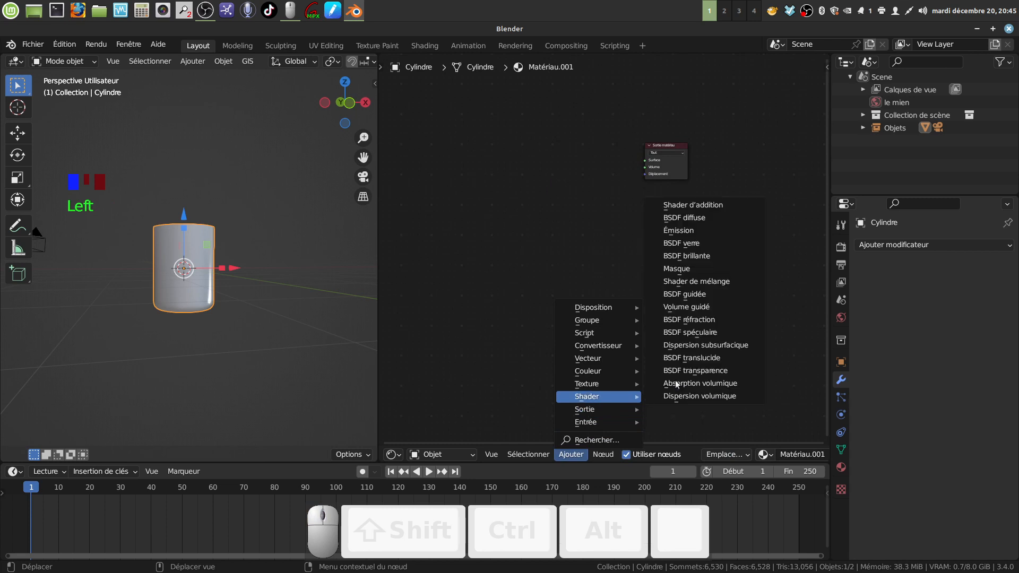
{"action": "left_click", "coordinate": [683, 243]}
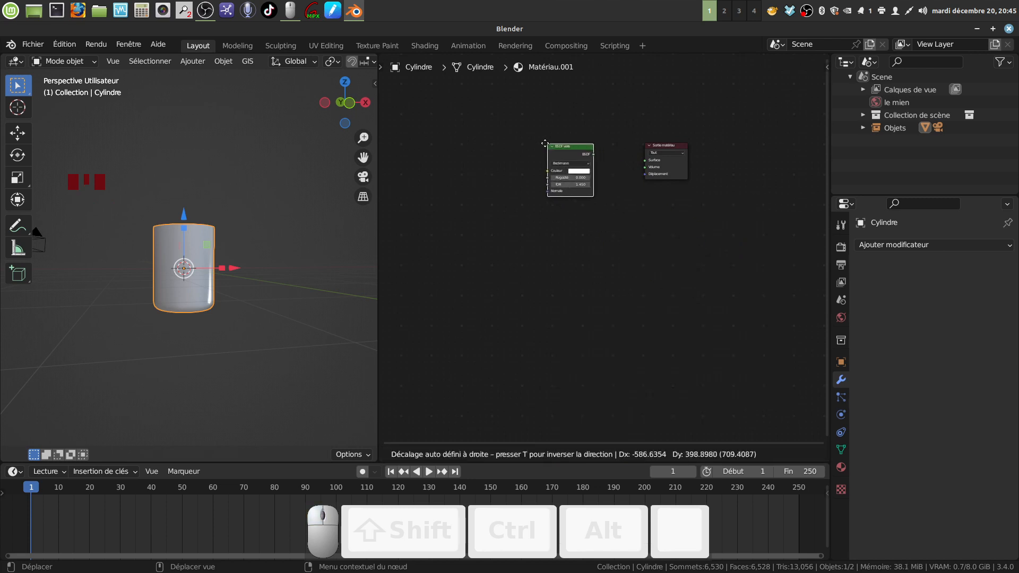
{"action": "left_click", "coordinate": [544, 143]}
{"action": "scroll", "coordinate": [652, 318], "scroll_direction": "up", "scroll_amount": 5}
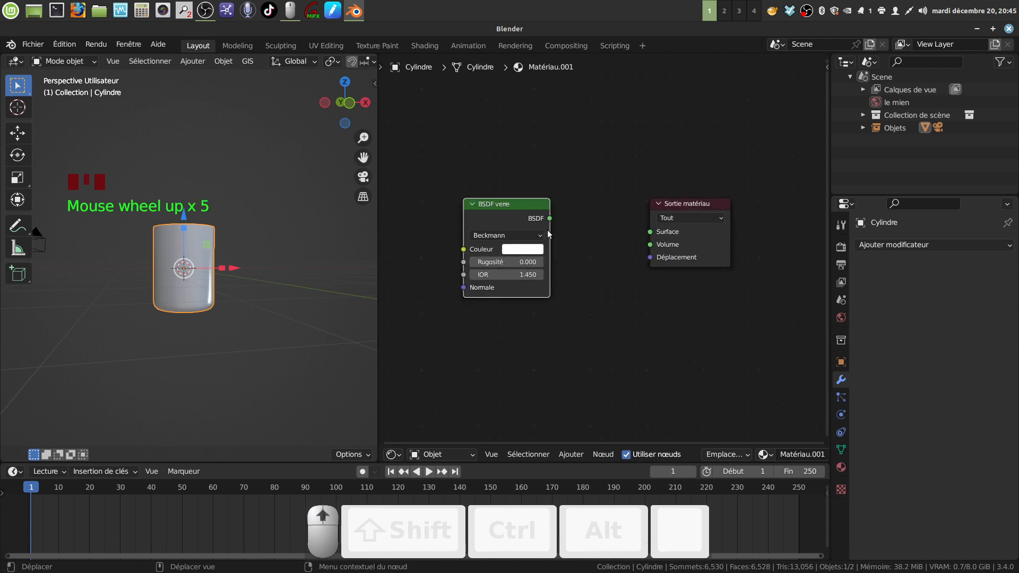
{"action": "left_click_drag", "start_coordinate": [549, 219], "coordinate": [650, 231]}
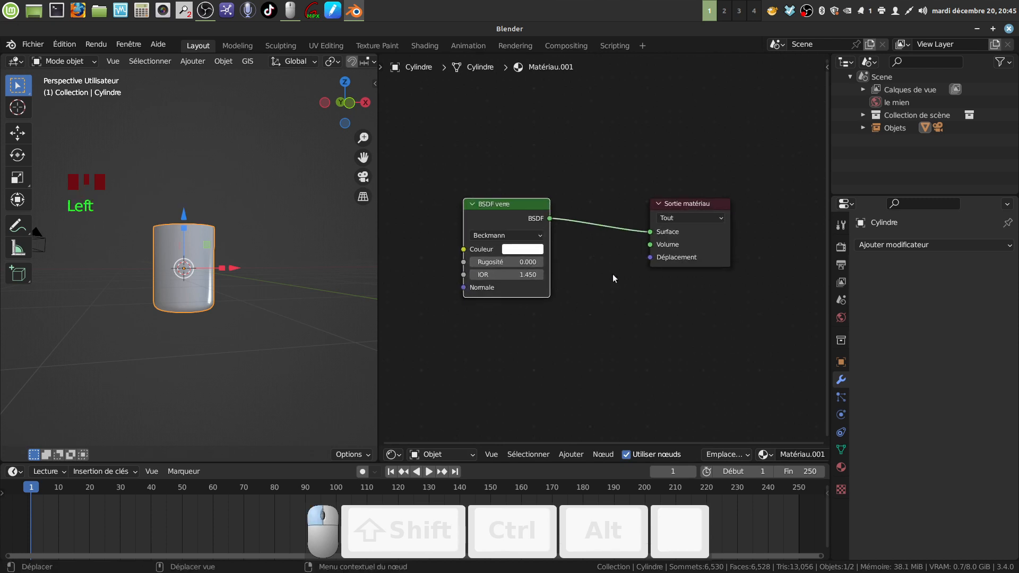
Widen the 3D viewport beside the node editor and switch it to rendered shading to preview the glass.
{"action": "scroll", "coordinate": [589, 332], "scroll_direction": "down", "scroll_amount": 4}
{"action": "middle_click_drag", "start_coordinate": [589, 332], "coordinate": [595, 285]}
{"action": "scroll", "coordinate": [584, 302], "scroll_direction": "down", "scroll_amount": 3}
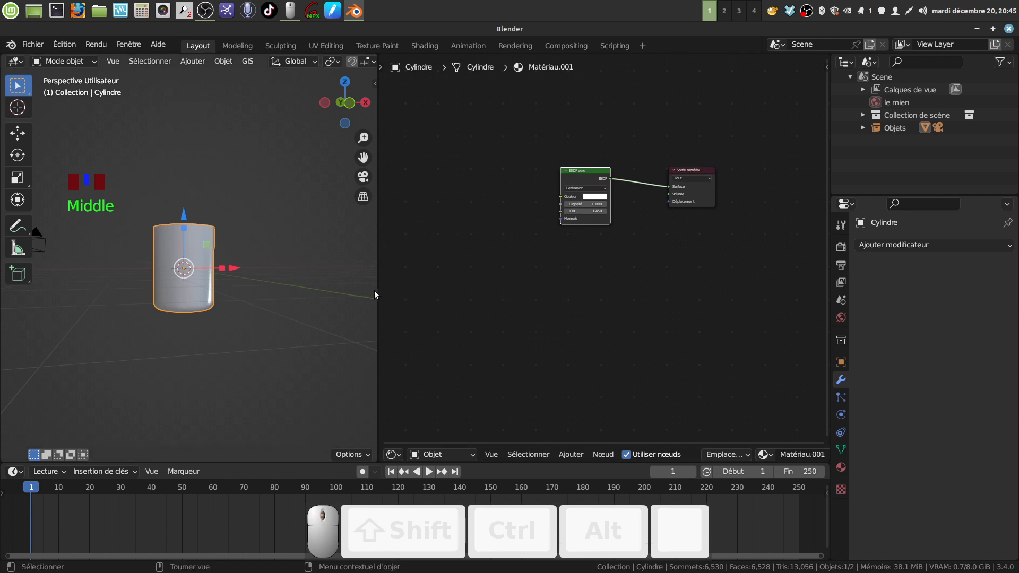
{"action": "left_click_drag", "start_coordinate": [376, 290], "coordinate": [479, 306]}
{"action": "scroll", "coordinate": [308, 312], "scroll_direction": "up", "scroll_amount": 4}
{"action": "middle_click_drag", "start_coordinate": [308, 311], "coordinate": [310, 325]}
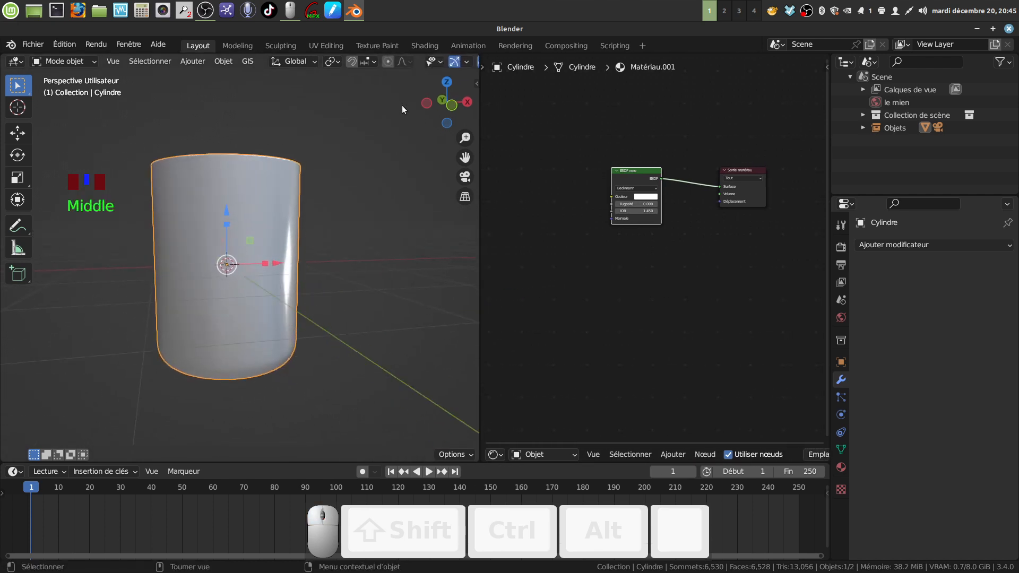
{"action": "scroll", "coordinate": [431, 72], "scroll_direction": "down", "scroll_amount": 5}
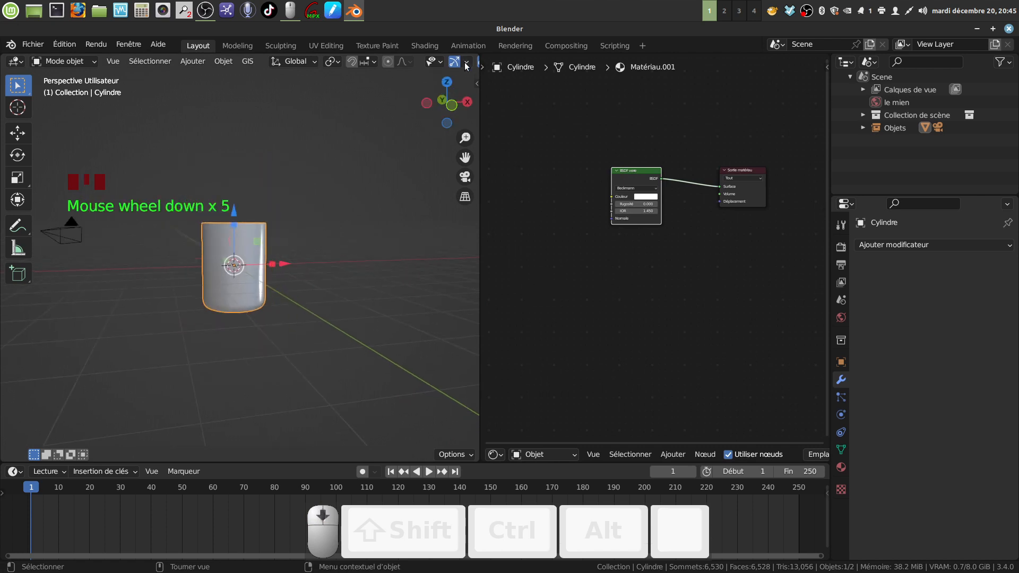
{"action": "scroll", "coordinate": [466, 65], "scroll_direction": "down", "scroll_amount": 3}
{"action": "scroll", "coordinate": [466, 65], "scroll_direction": "down", "scroll_amount": 3}
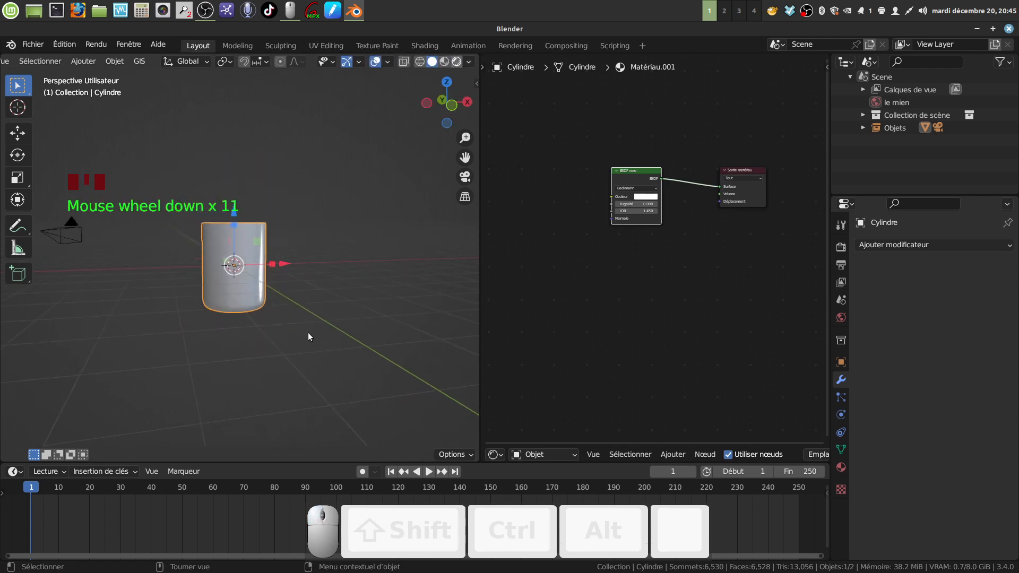
{"action": "left_click", "coordinate": [456, 62]}
{"action": "scroll", "coordinate": [351, 301], "scroll_direction": "up", "scroll_amount": 3}
{"action": "mouse_move", "coordinate": [351, 301]}
{"action": "middle_mouse_down"}
{"action": "mouse_move", "coordinate": [367, 295]}
{"action": "mouse_move", "coordinate": [348, 315]}
{"action": "mouse_move", "coordinate": [434, 277]}
{"action": "mouse_move", "coordinate": [385, 301]}
{"action": "mouse_move", "coordinate": [354, 297]}
{"action": "mouse_move", "coordinate": [396, 268]}
{"action": "mouse_move", "coordinate": [322, 317]}
{"action": "mouse_move", "coordinate": [252, 297]}
{"action": "mouse_move", "coordinate": [234, 260]}
{"action": "mouse_move", "coordinate": [397, 252]}
{"action": "mouse_move", "coordinate": [412, 271]}
{"action": "mouse_move", "coordinate": [391, 295]}
{"action": "middle_mouse_up"}
{"action": "scroll", "coordinate": [333, 301], "scroll_direction": "up", "scroll_amount": 4}
{"action": "scroll", "coordinate": [336, 308], "scroll_direction": "down", "scroll_amount": 3}
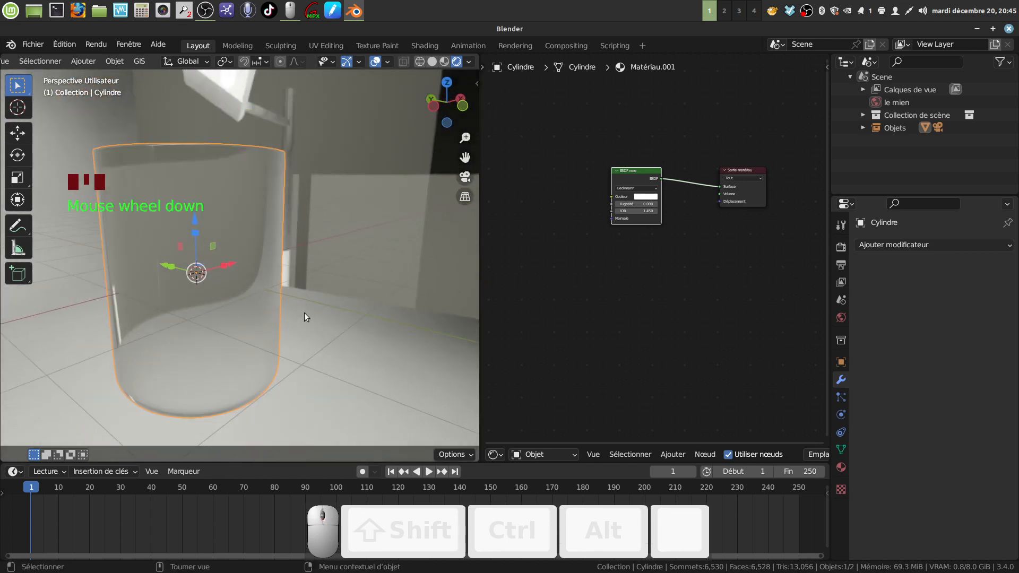
{"action": "middle_click_drag", "start_coordinate": [304, 313], "coordinate": [399, 275], "text": "shift"}
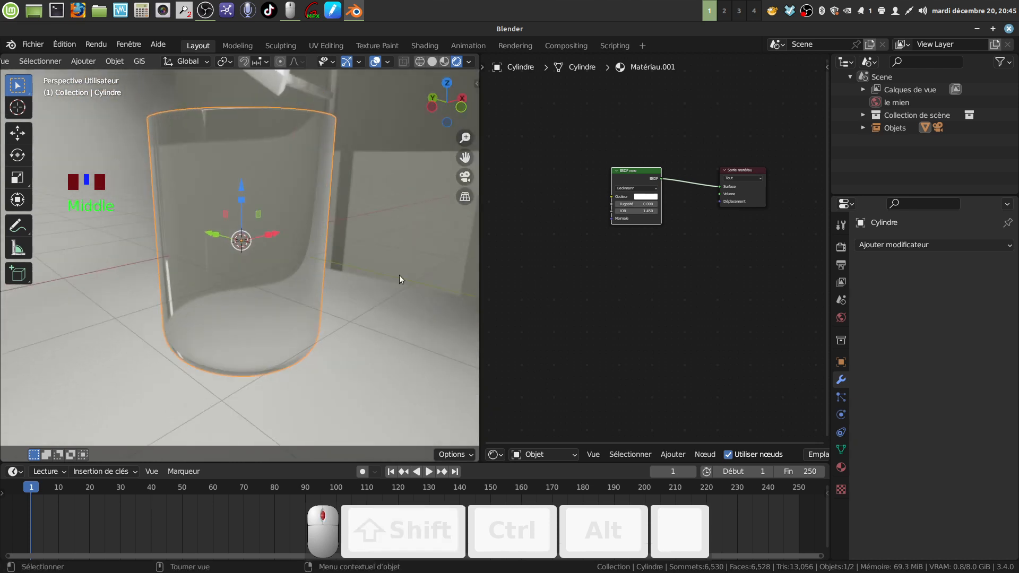
Set the glass material's blend mode to Alpha Blend (Mélange alpha) and check its transparency from several angles.
{"action": "scroll", "coordinate": [666, 283], "scroll_direction": "up", "scroll_amount": 4}
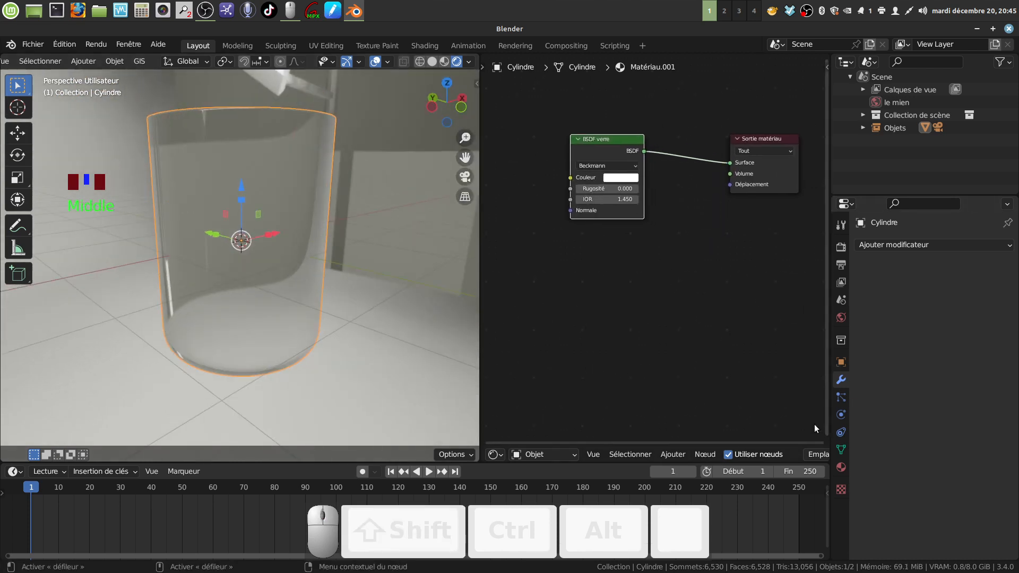
{"action": "left_click", "coordinate": [841, 467]}
{"action": "scroll", "coordinate": [920, 473], "scroll_direction": "down", "scroll_amount": 7}
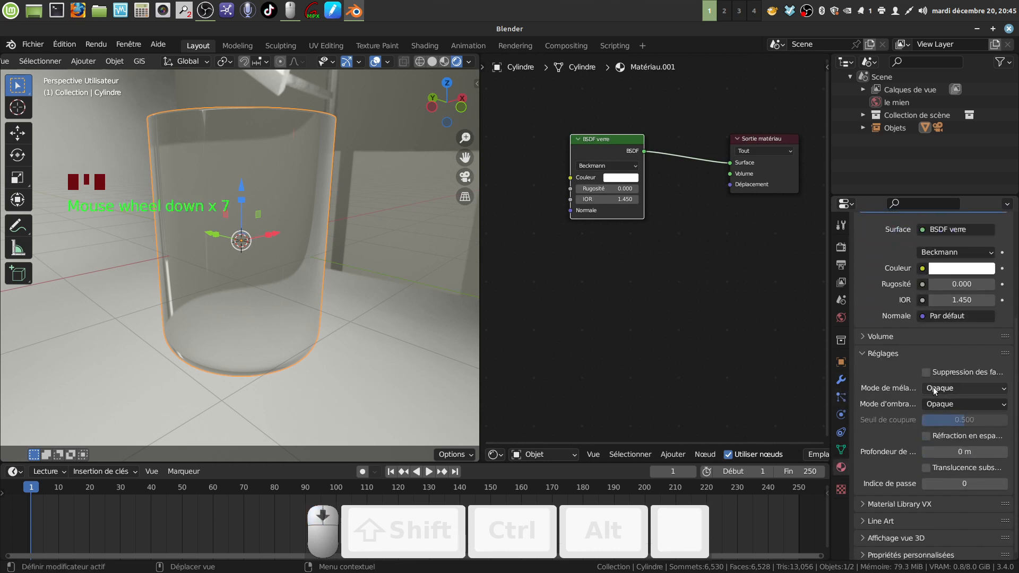
{"action": "left_click", "coordinate": [994, 391]}
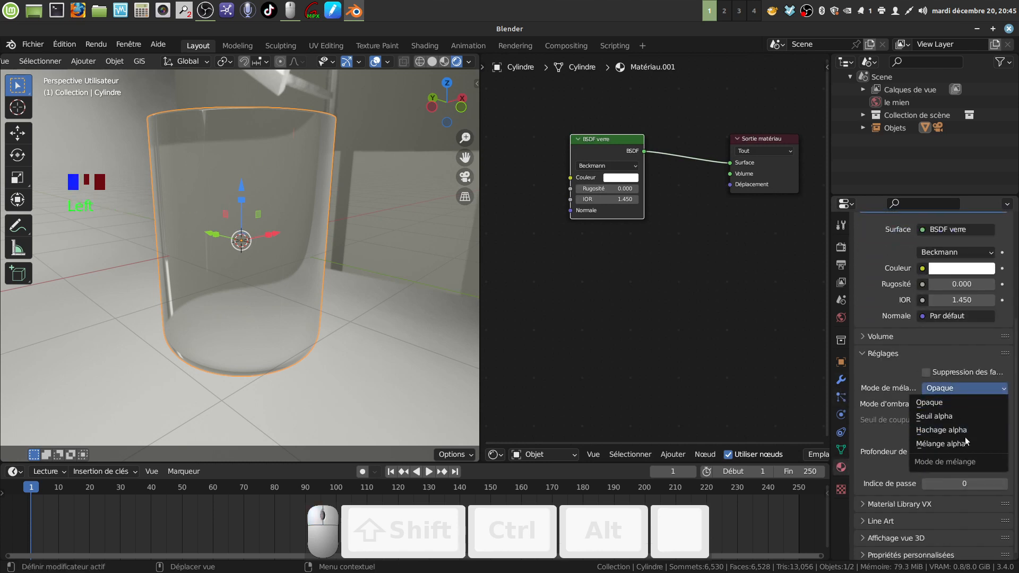
{"action": "left_click", "coordinate": [940, 443]}
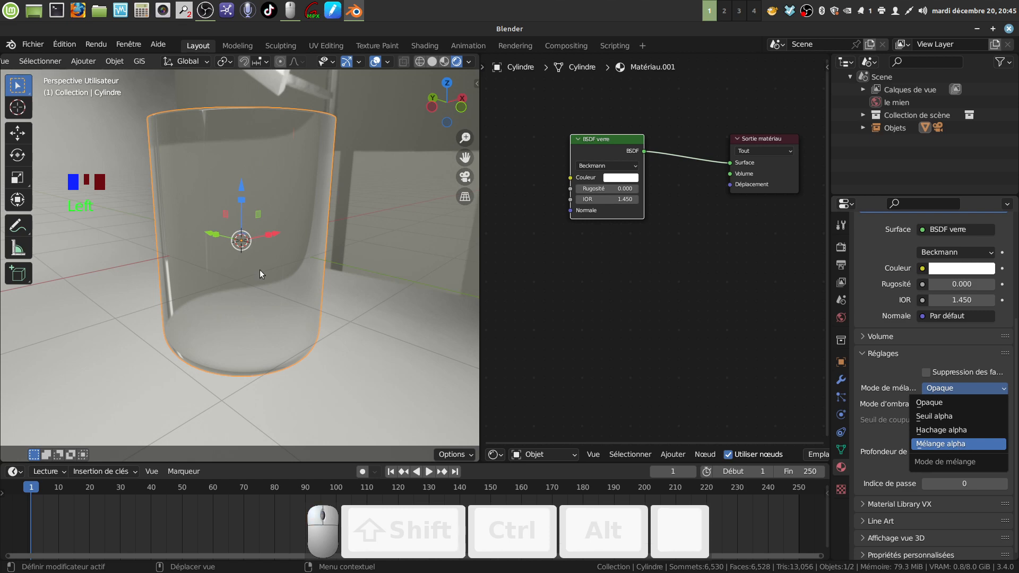
{"action": "mouse_move", "coordinate": [298, 267]}
{"action": "middle_mouse_down"}
{"action": "mouse_move", "coordinate": [333, 232]}
{"action": "mouse_move", "coordinate": [370, 245]}
{"action": "mouse_move", "coordinate": [341, 301]}
{"action": "mouse_move", "coordinate": [281, 284]}
{"action": "mouse_move", "coordinate": [274, 248]}
{"action": "mouse_move", "coordinate": [311, 250]}
{"action": "mouse_move", "coordinate": [300, 272]}
{"action": "mouse_move", "coordinate": [298, 250]}
{"action": "mouse_move", "coordinate": [293, 272]}
{"action": "middle_mouse_up"}
{"action": "middle_click_drag", "start_coordinate": [572, 257], "coordinate": [575, 245]}
{"action": "middle_click_drag", "start_coordinate": [284, 258], "coordinate": [288, 297]}
{"action": "middle_click_drag", "start_coordinate": [307, 322], "coordinate": [285, 304]}
{"action": "scroll", "coordinate": [616, 297], "scroll_direction": "down", "scroll_amount": 2}
{"action": "middle_click_drag", "start_coordinate": [616, 297], "coordinate": [585, 314]}
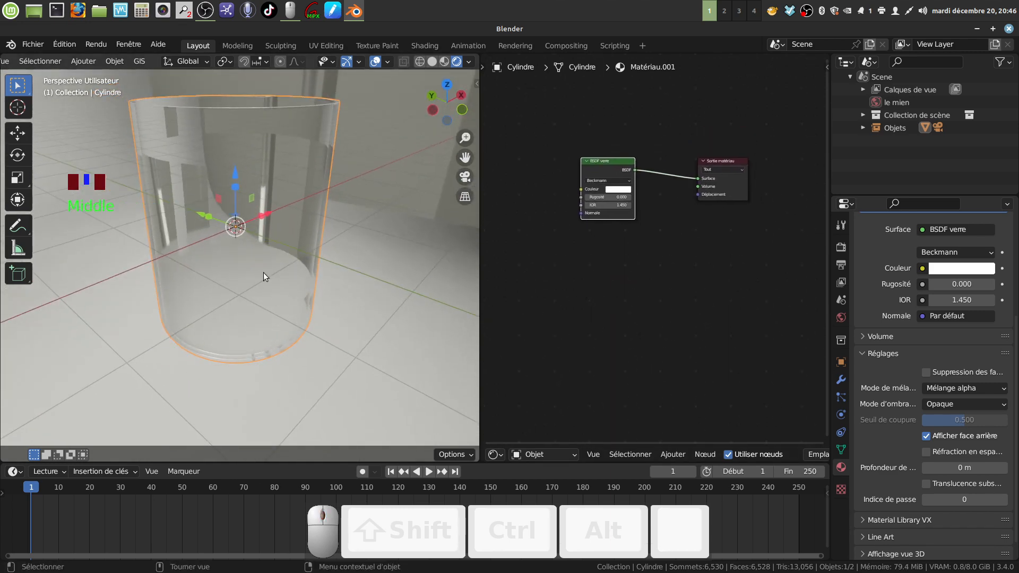
Align the 3D viewport to the front view and return it to solid shading.
{"action": "key", "text": "KP_1"}
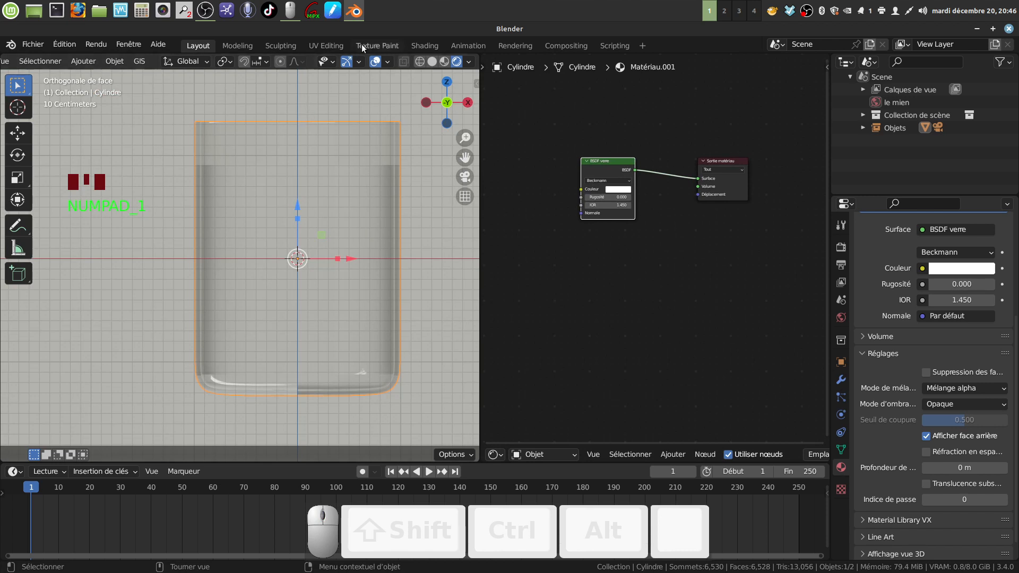
{"action": "left_click", "coordinate": [432, 62]}
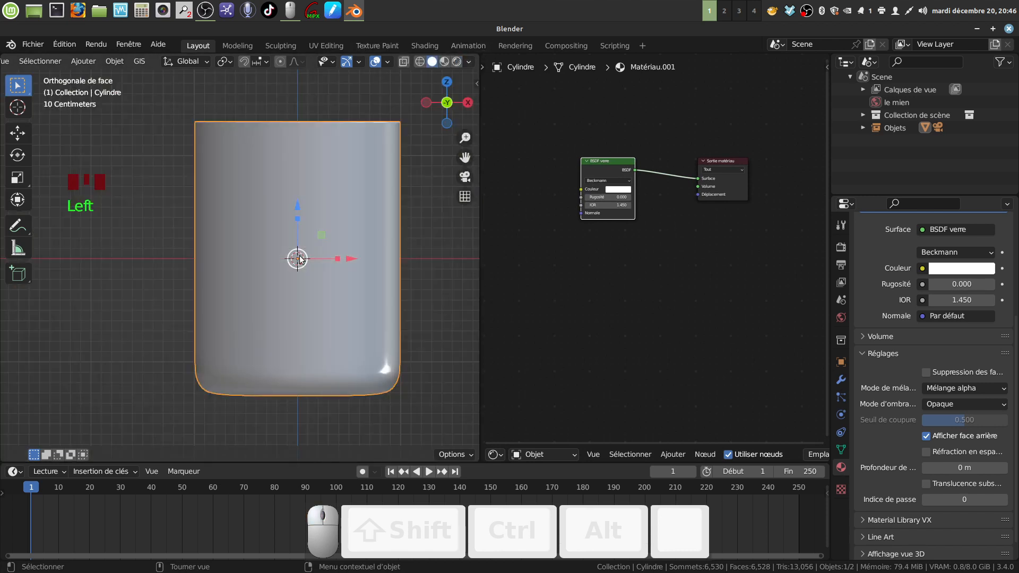
{"action": "key", "text": "KP_1"}
In edit mode, clear the selection and box-select a rectangular area of faces on the front wall of the glass.
{"action": "key", "text": "Tab"}
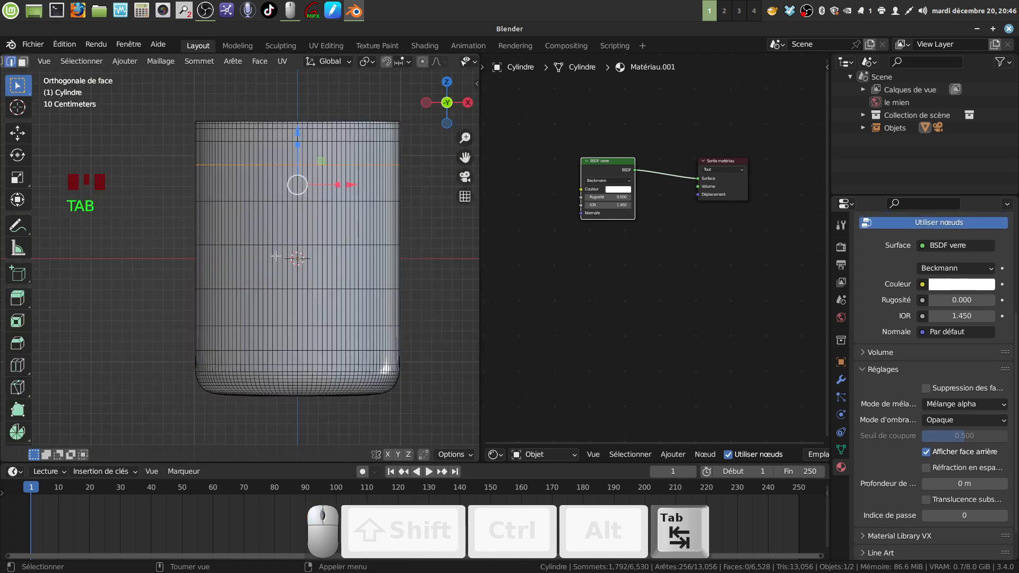
{"action": "key", "text": "a"}
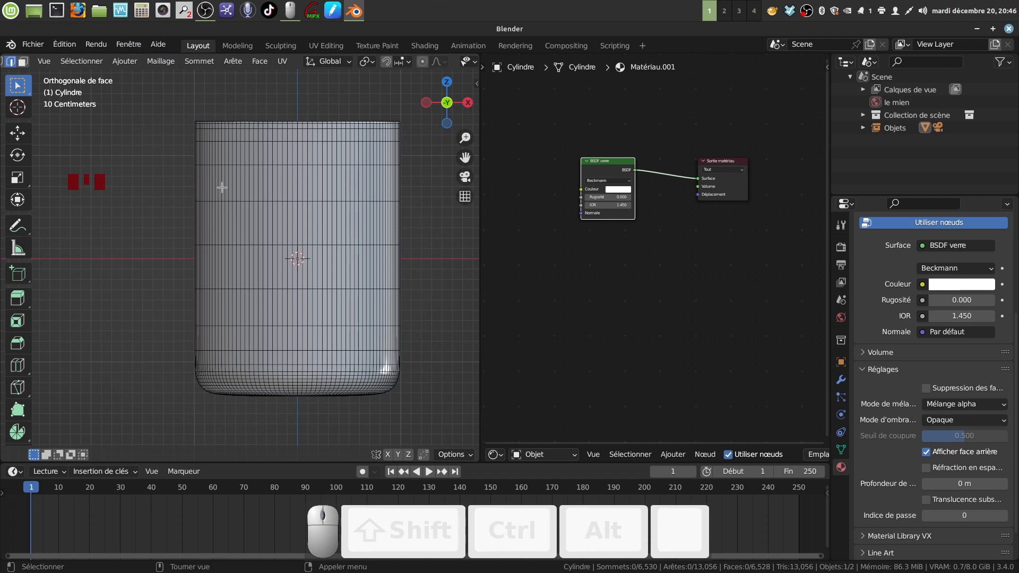
{"action": "key", "text": "3"}
{"action": "key", "text": "b"}
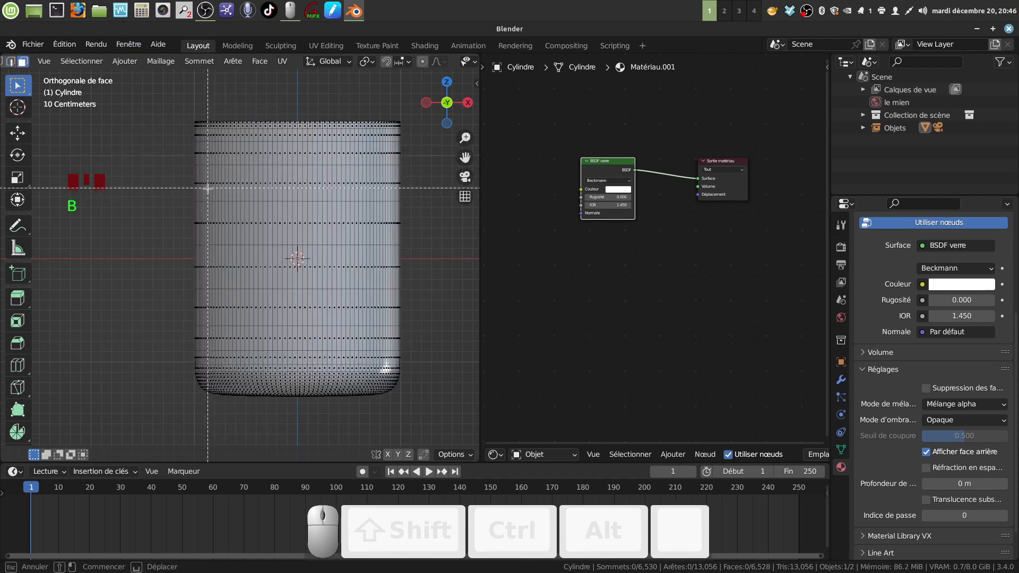
{"action": "left_click_drag", "start_coordinate": [222, 191], "coordinate": [370, 329]}
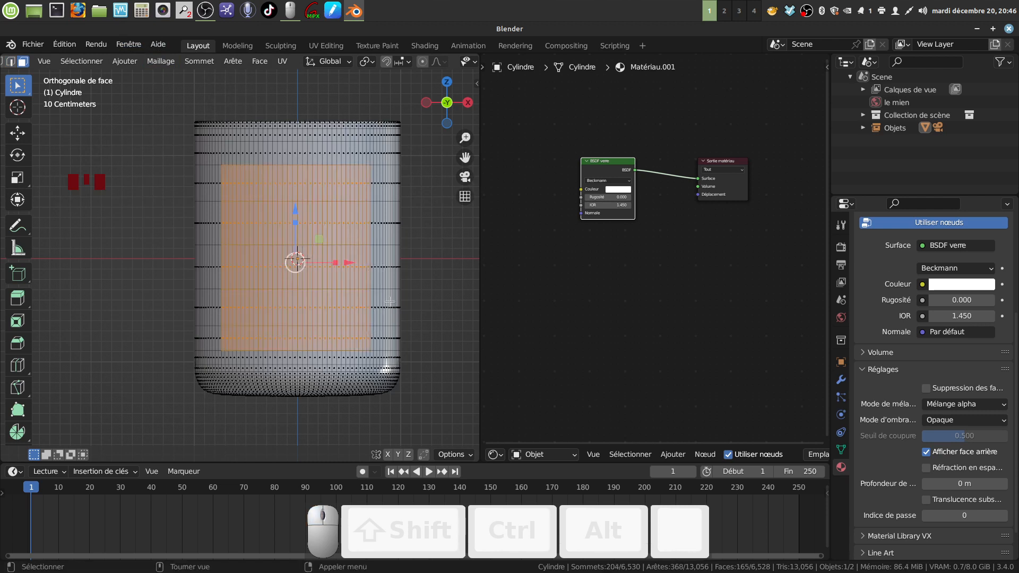
{"action": "left_click", "coordinate": [865, 304]}
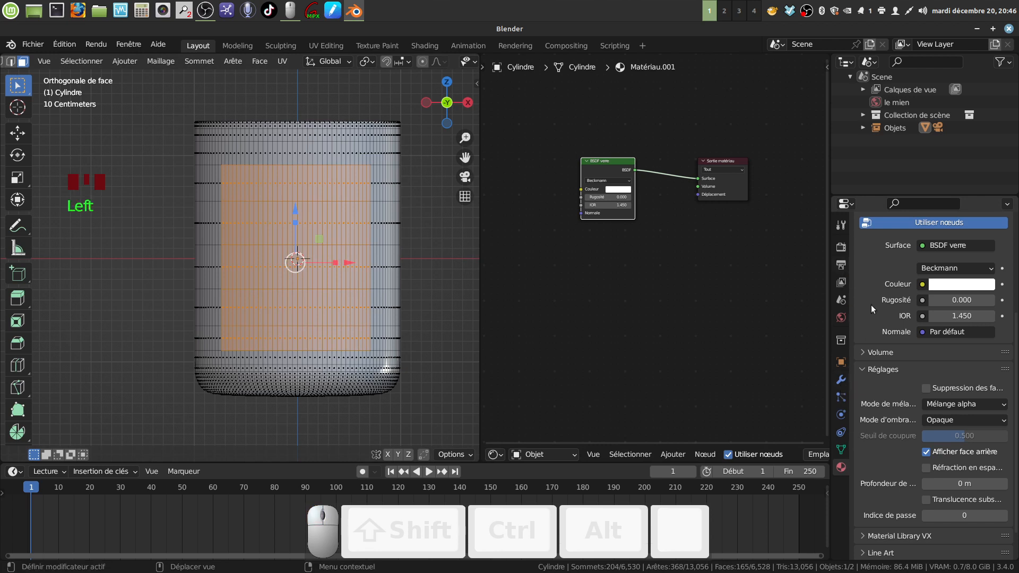
Add a second material slot holding an independent copy of the glass material Matériau.001 and assign it to the selected front faces.
{"action": "scroll", "coordinate": [881, 287], "scroll_direction": "up", "scroll_amount": 4}
{"action": "scroll", "coordinate": [887, 269], "scroll_direction": "up", "scroll_amount": 5}
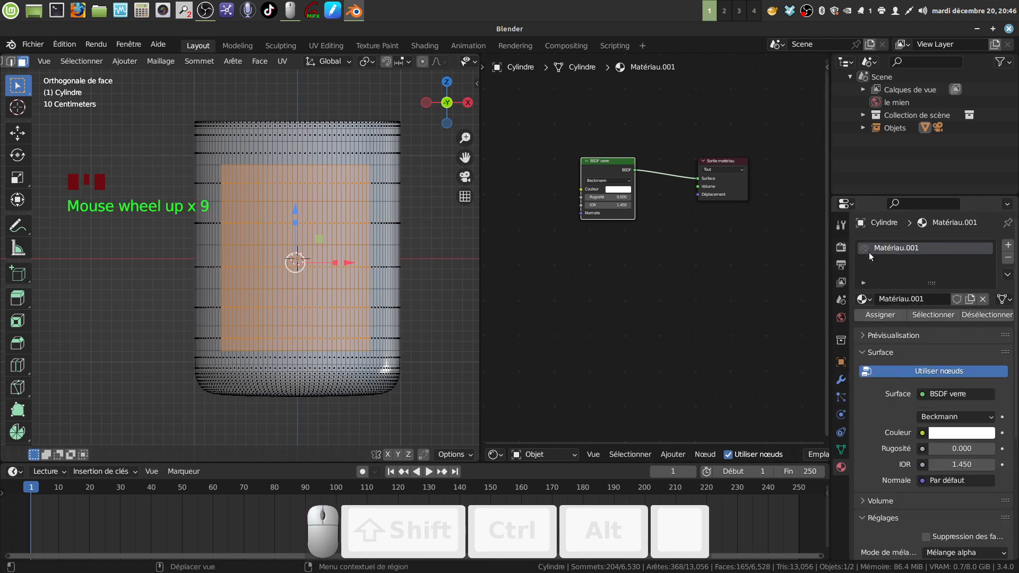
{"action": "left_click", "coordinate": [1007, 244]}
{"action": "left_click", "coordinate": [870, 326]}
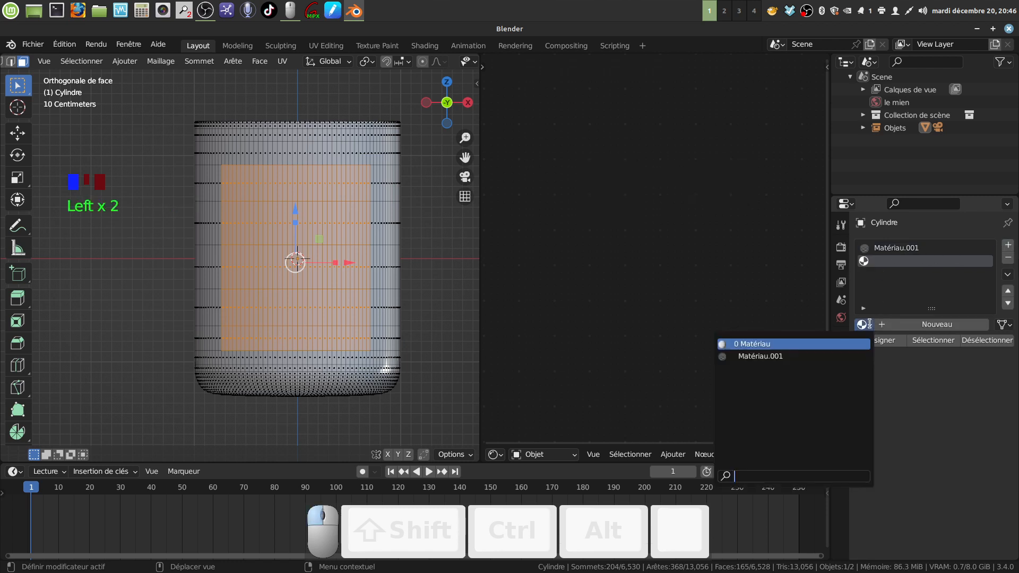
{"action": "left_click", "coordinate": [812, 354]}
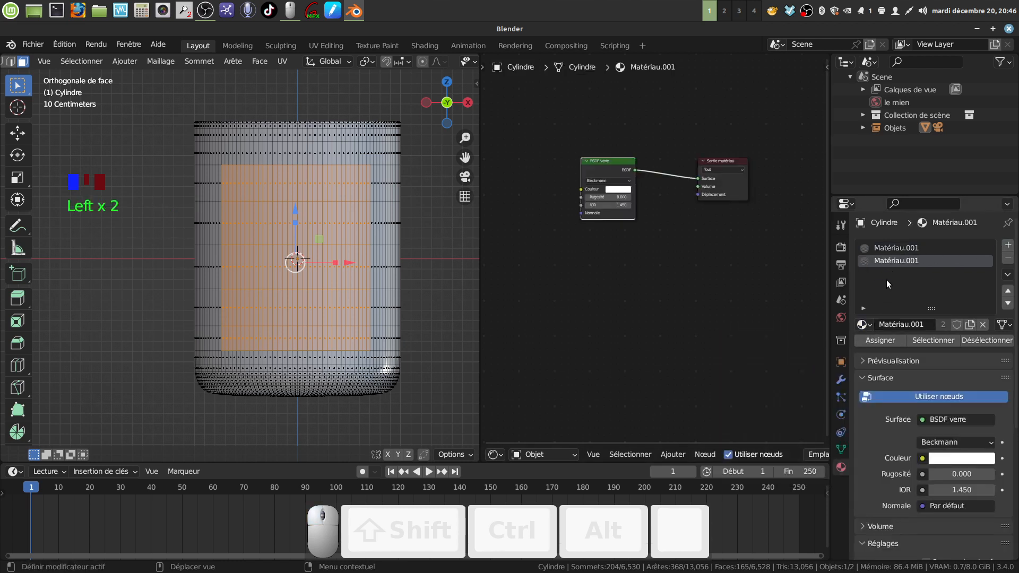
{"action": "left_click", "coordinate": [969, 325]}
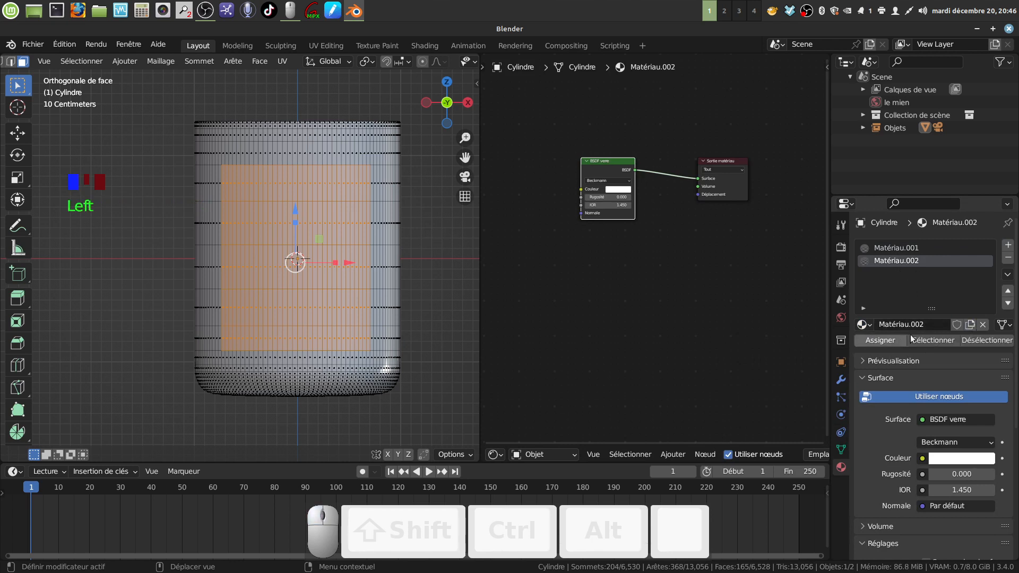
{"action": "left_click", "coordinate": [880, 342]}
Widen the node editor and move the material output and glass BSDF nodes aside to free space before the shader.
{"action": "left_click_drag", "start_coordinate": [479, 296], "coordinate": [361, 296]}
{"action": "middle_click_drag", "start_coordinate": [505, 275], "coordinate": [612, 271]}
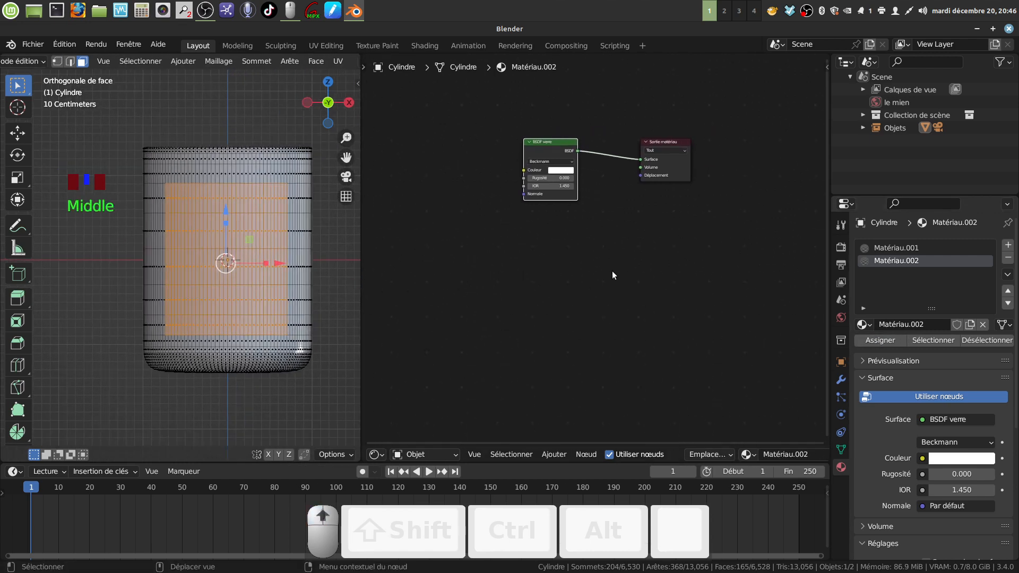
{"action": "scroll", "coordinate": [613, 271], "scroll_direction": "down", "scroll_amount": 2}
{"action": "left_click", "coordinate": [632, 231]}
{"action": "left_click_drag", "start_coordinate": [666, 176], "coordinate": [718, 244]}
{"action": "middle_click_drag", "start_coordinate": [562, 239], "coordinate": [629, 258]}
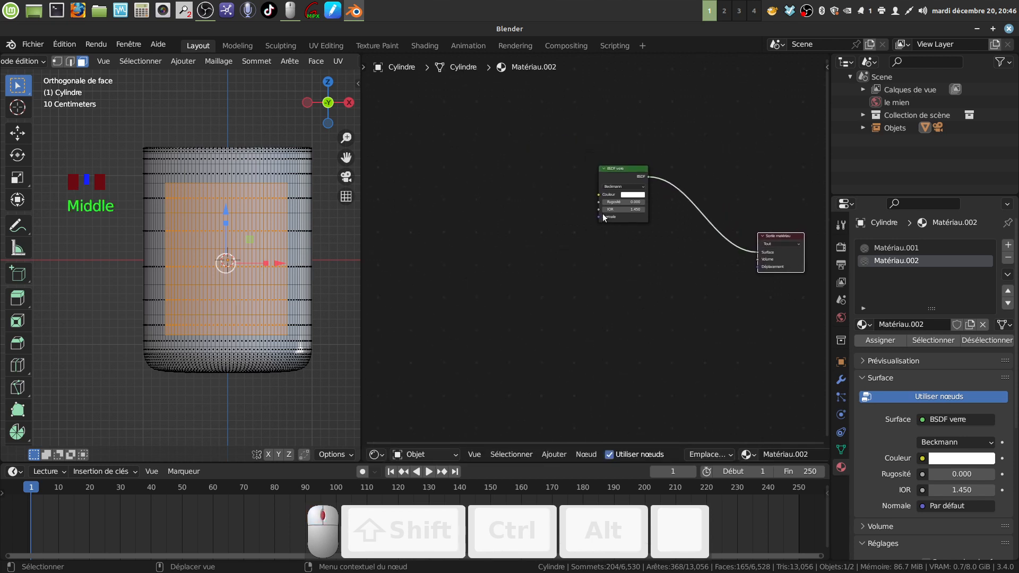
{"action": "left_click_drag", "start_coordinate": [612, 183], "coordinate": [666, 211]}
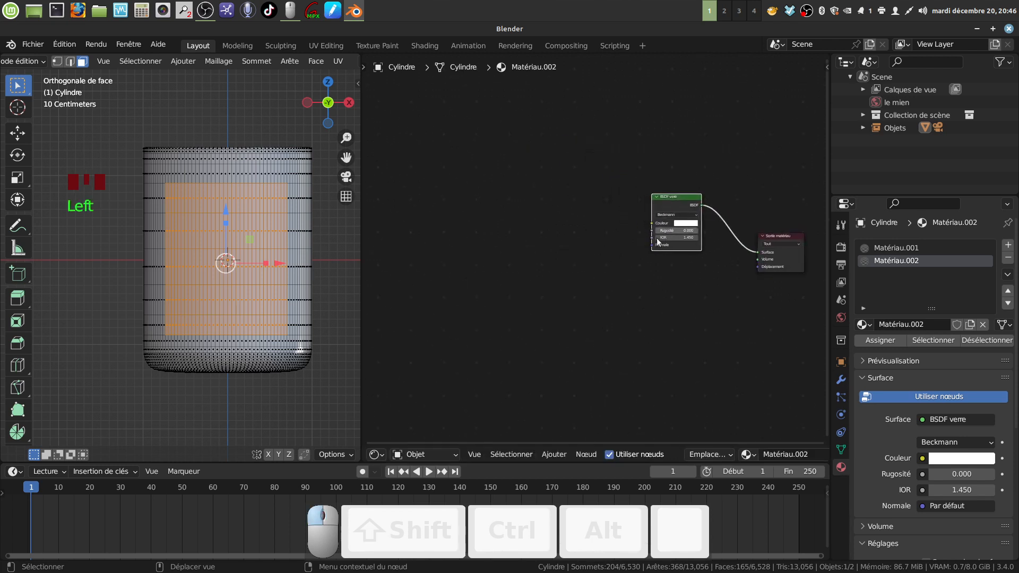
{"action": "middle_click_drag", "start_coordinate": [591, 359], "coordinate": [562, 338]}
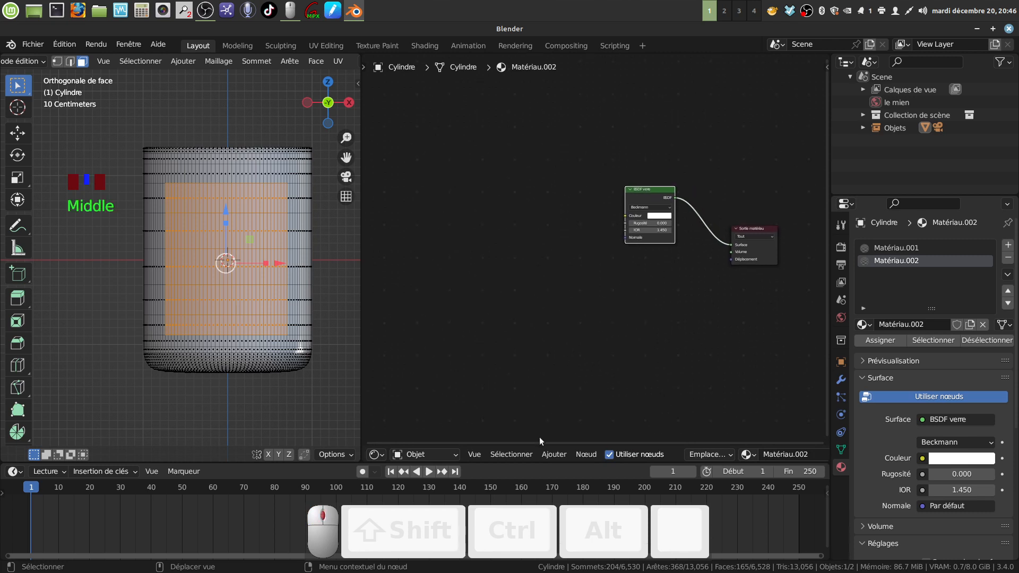
Add a UV Map (Carte UV) node ahead of the glass shader and set it to the CarteUV map.
{"action": "left_click", "coordinate": [554, 454]}
{"action": "mouse_move", "coordinate": [584, 422]}
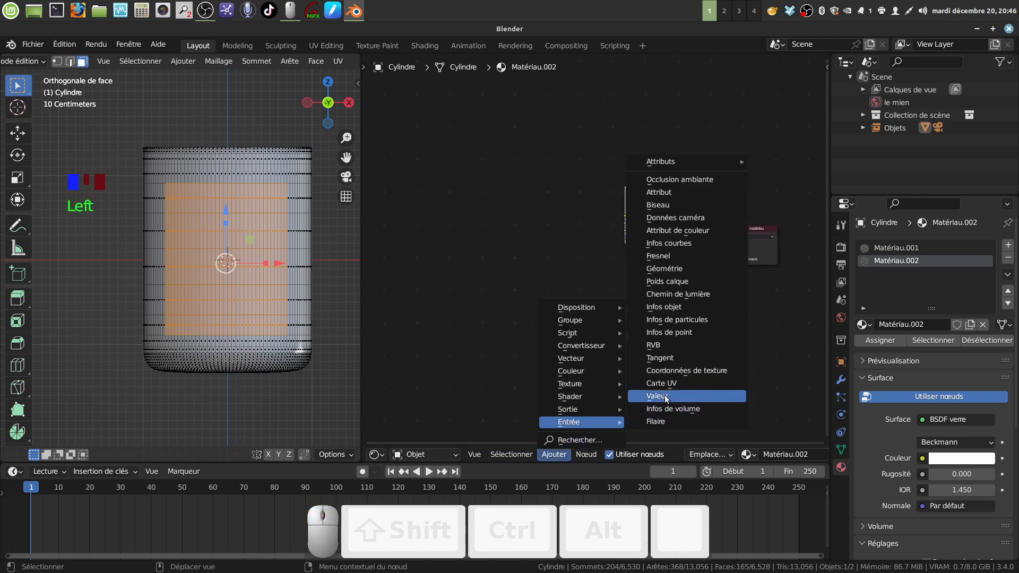
{"action": "left_click", "coordinate": [676, 383]}
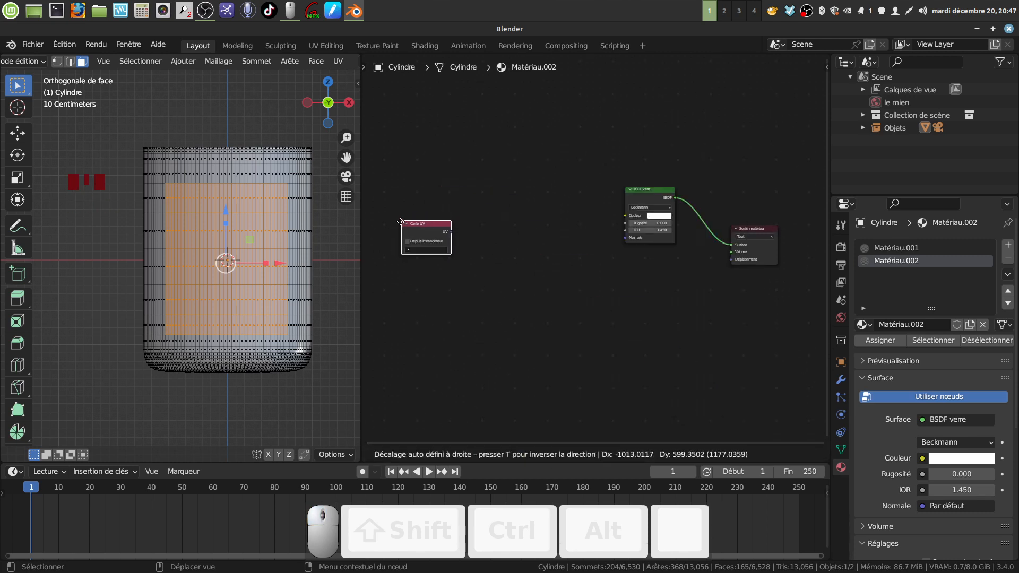
{"action": "left_click", "coordinate": [422, 242]}
{"action": "left_click", "coordinate": [418, 250]}
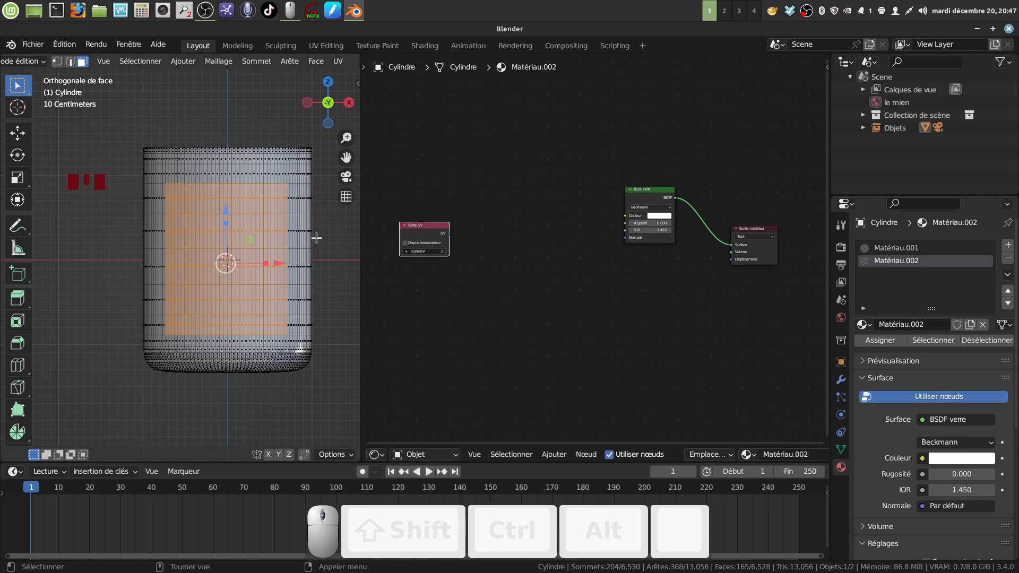
Add an Image Texture (Texture image) node and arrange it beside the UV map node, well ahead of the glass shader.
{"action": "left_click", "coordinate": [554, 454]}
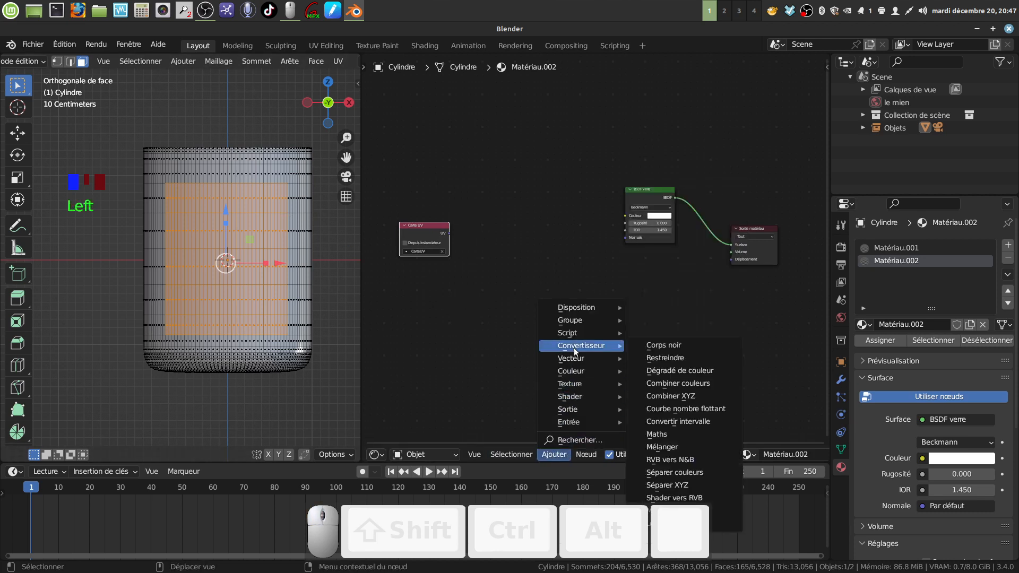
{"action": "mouse_move", "coordinate": [578, 383]}
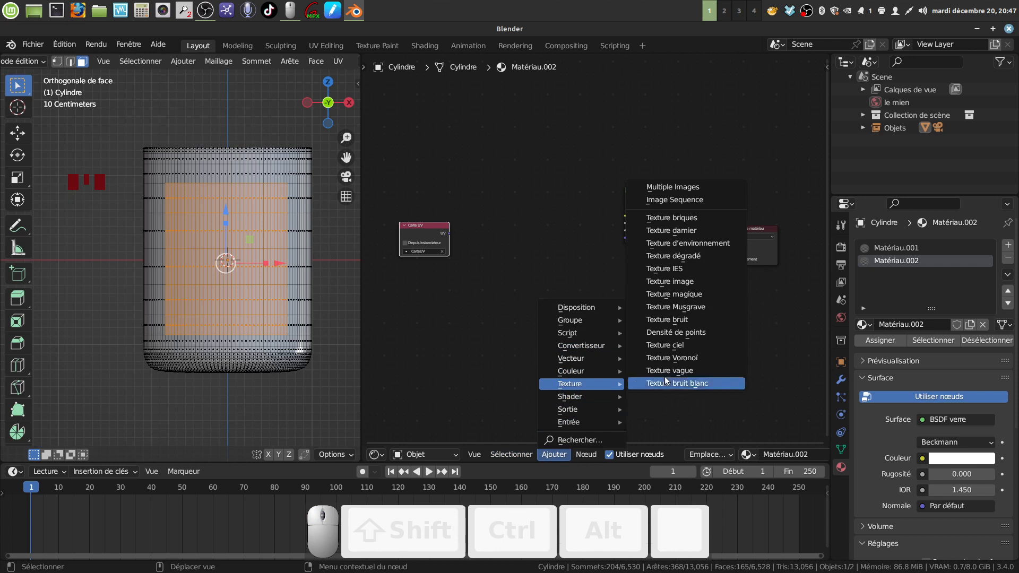
{"action": "left_click", "coordinate": [693, 281]}
{"action": "left_click", "coordinate": [514, 254]}
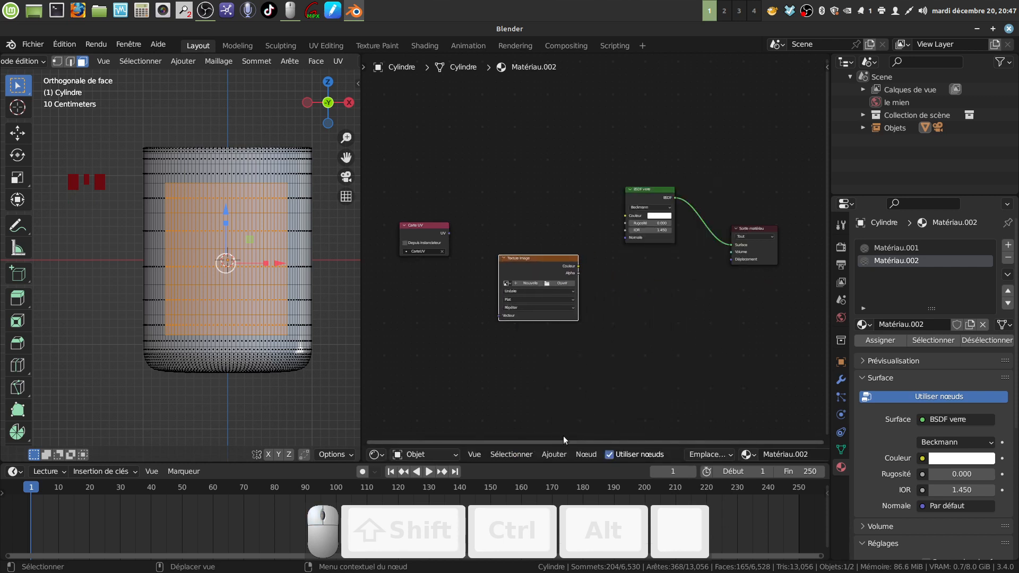
{"action": "left_click_drag", "start_coordinate": [519, 262], "coordinate": [481, 248]}
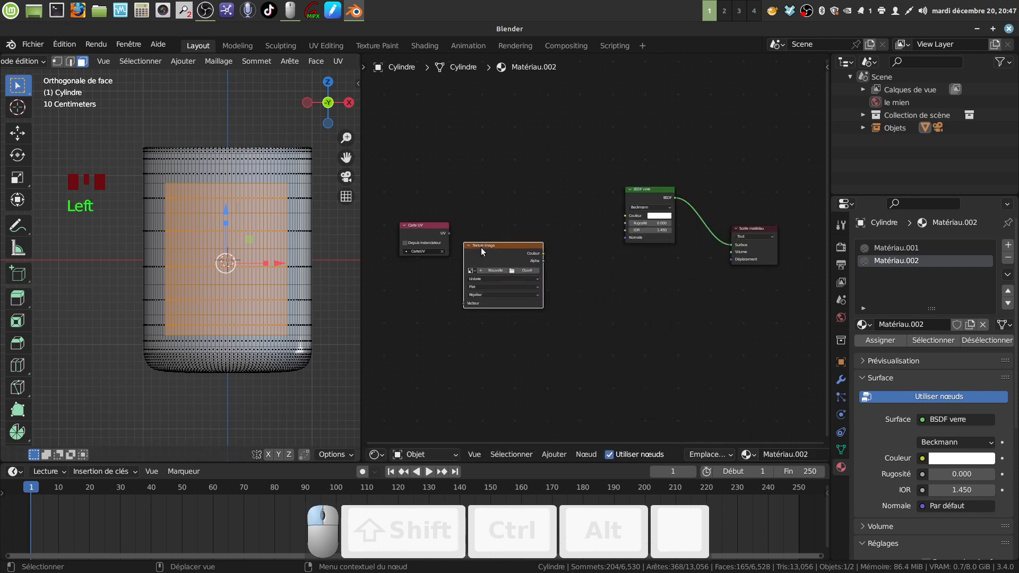
{"action": "middle_click_drag", "start_coordinate": [418, 237], "coordinate": [502, 248]}
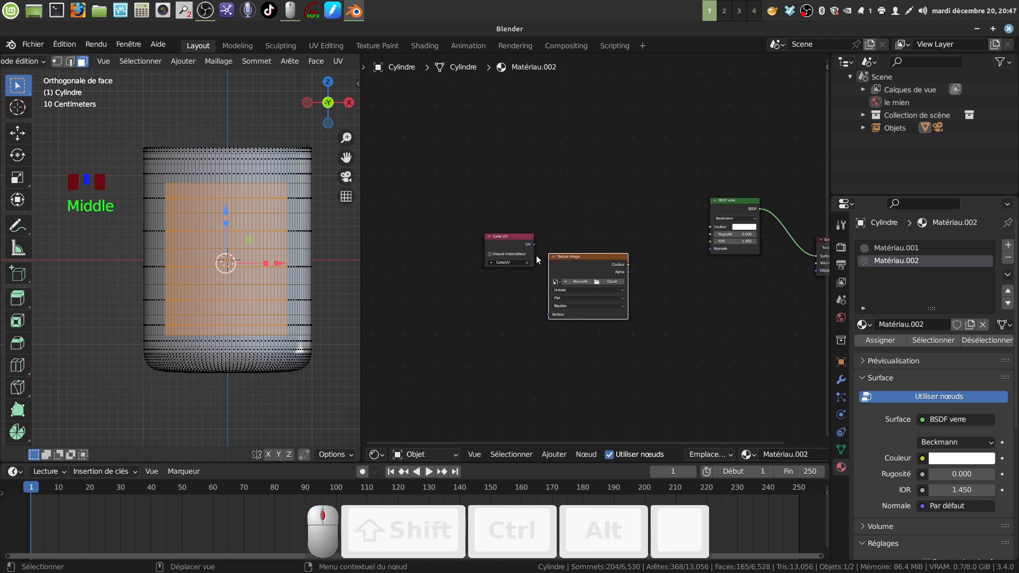
{"action": "left_click_drag", "start_coordinate": [511, 243], "coordinate": [431, 223]}
{"action": "left_click_drag", "start_coordinate": [567, 264], "coordinate": [491, 226]}
Add a Bump (Relief) node between the image texture and the glass BSDF.
{"action": "left_click", "coordinate": [554, 455]}
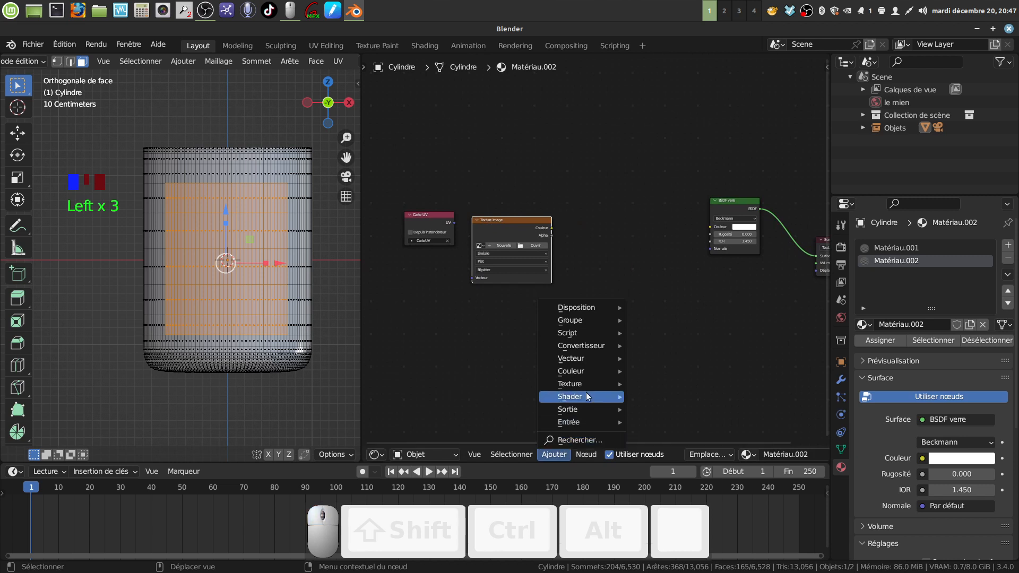
{"action": "mouse_move", "coordinate": [580, 395]}
{"action": "mouse_move", "coordinate": [589, 359]}
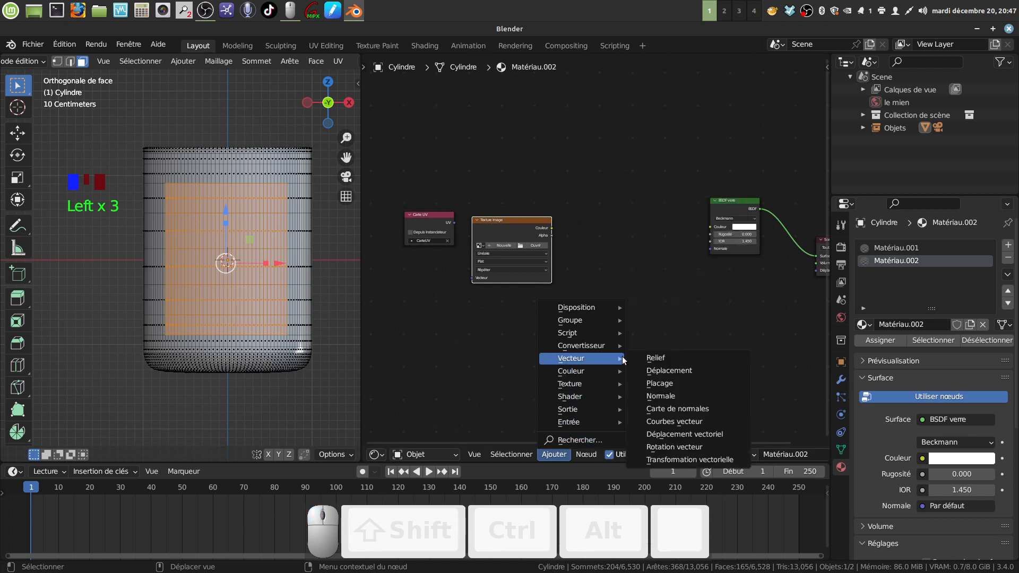
{"action": "left_click", "coordinate": [670, 358]}
{"action": "left_click", "coordinate": [582, 217]}
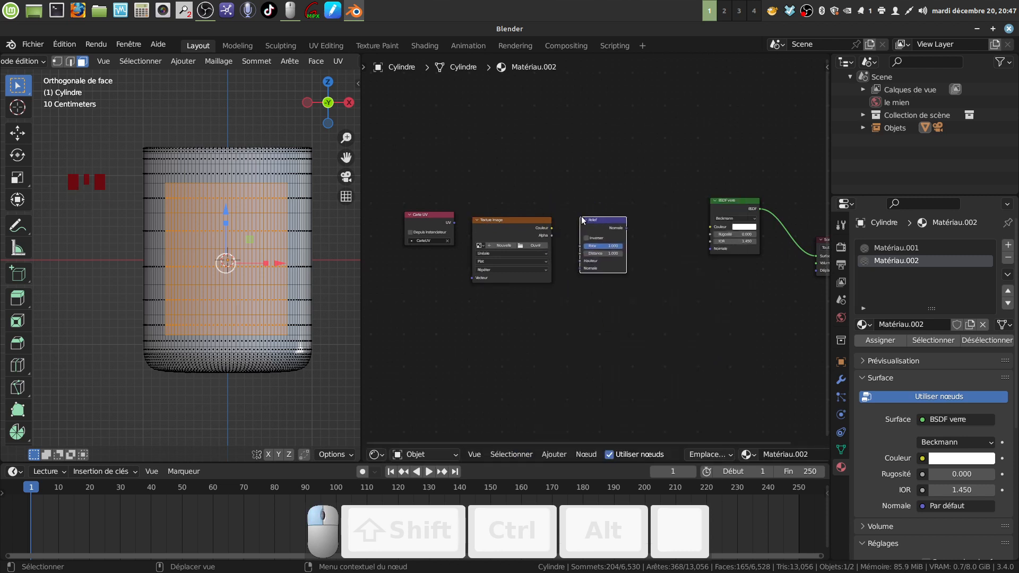
Link the UV map node's UV output to the image texture's Vecteur input.
{"action": "scroll", "coordinate": [657, 310], "scroll_direction": "up", "scroll_amount": 5}
{"action": "middle_click_drag", "start_coordinate": [664, 306], "coordinate": [726, 326]}
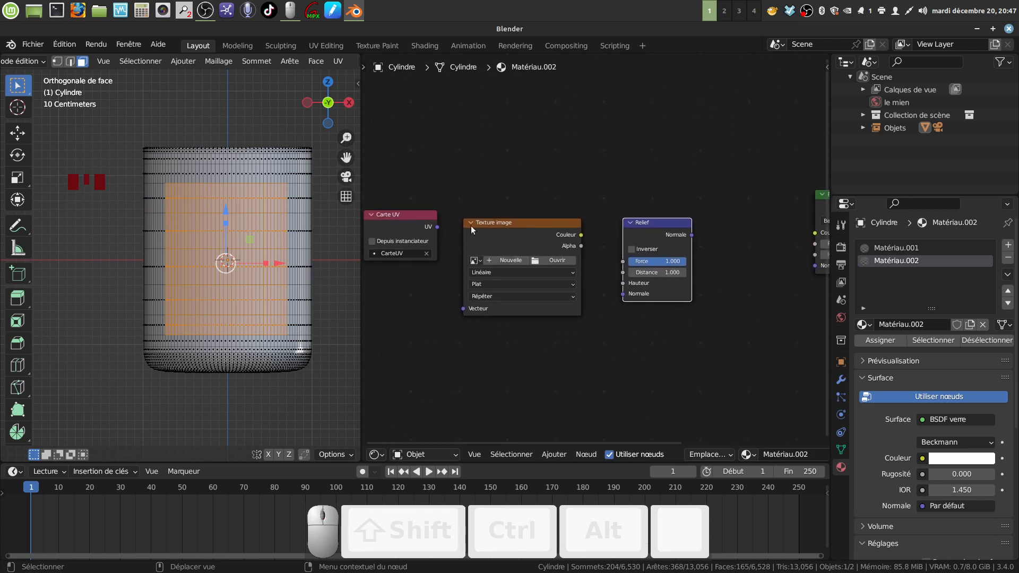
{"action": "scroll", "coordinate": [708, 317], "scroll_direction": "down", "scroll_amount": 1}
{"action": "mouse_move", "coordinate": [708, 317]}
{"action": "middle_mouse_down"}
{"action": "mouse_move", "coordinate": [670, 334]}
{"action": "mouse_move", "coordinate": [683, 321]}
{"action": "mouse_move", "coordinate": [710, 323]}
{"action": "middle_mouse_up"}
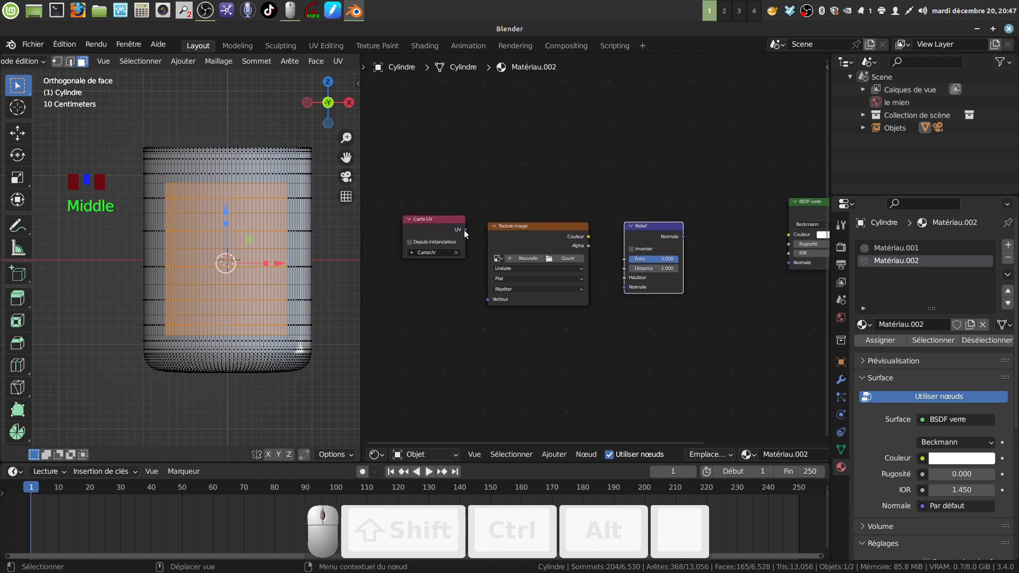
{"action": "left_click_drag", "start_coordinate": [465, 230], "coordinate": [470, 244]}
{"action": "left_click_drag", "start_coordinate": [479, 298], "coordinate": [485, 300]}
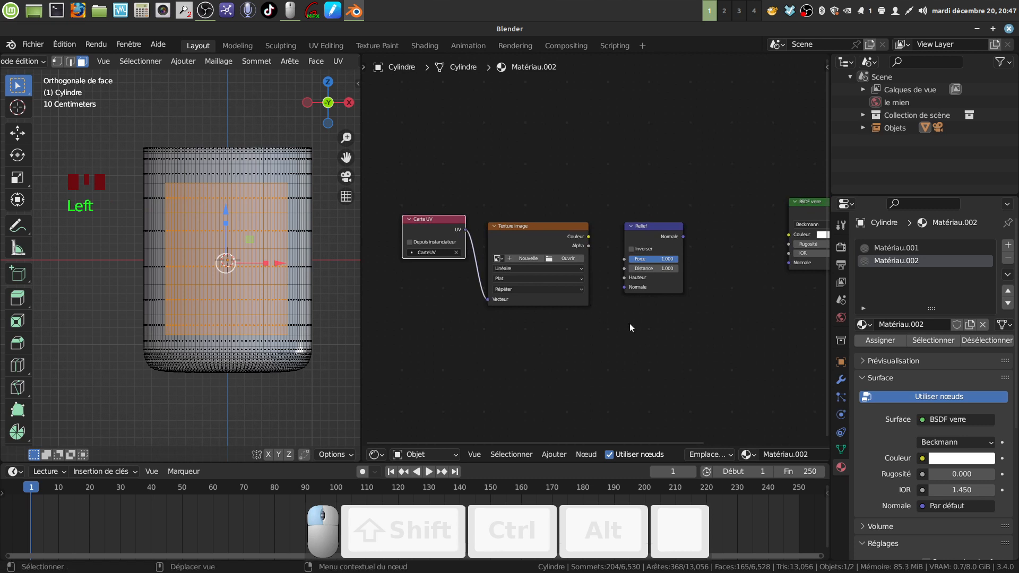
Link the image texture's Couleur to the Relief node's Hauteur, and Relief's Normale output to the glass shader's Normale input.
{"action": "middle_click_drag", "start_coordinate": [629, 323], "coordinate": [599, 328]}
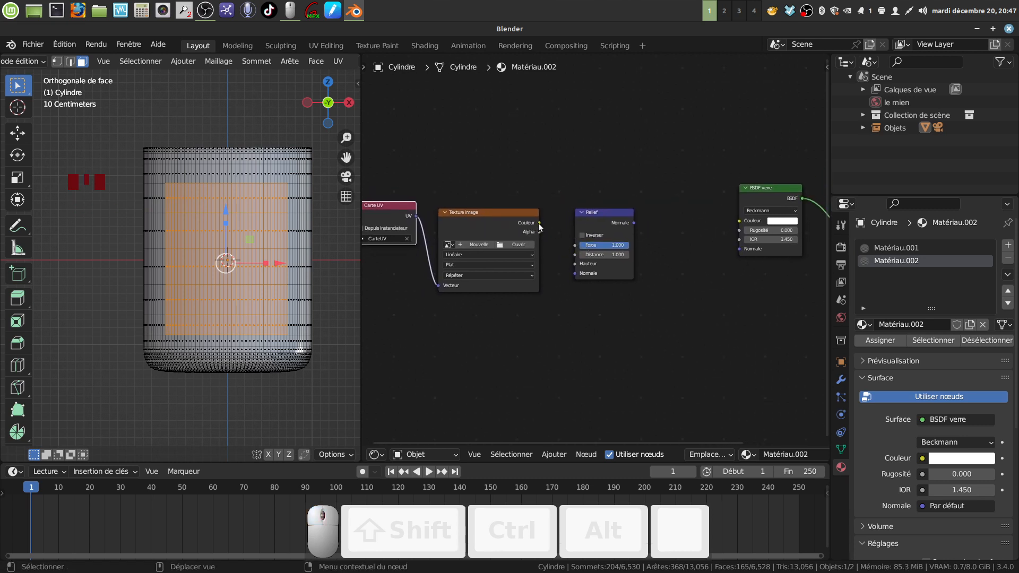
{"action": "left_click_drag", "start_coordinate": [539, 223], "coordinate": [575, 264]}
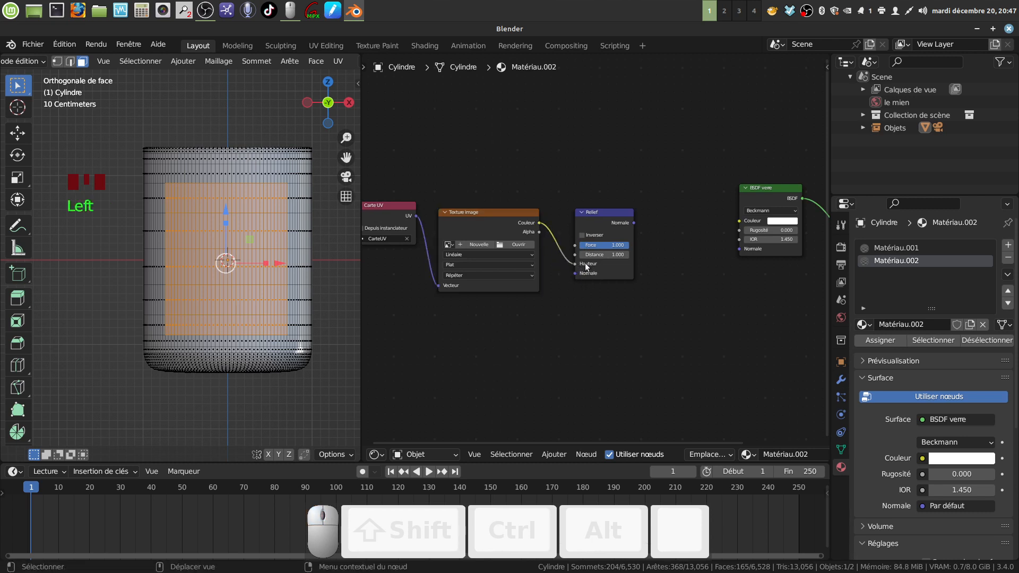
{"action": "left_click_drag", "start_coordinate": [633, 224], "coordinate": [741, 249]}
Load "arbre de vie.jpeg" from the cailloux folder into the image texture node.
{"action": "scroll", "coordinate": [581, 378], "scroll_direction": "up", "scroll_amount": 4}
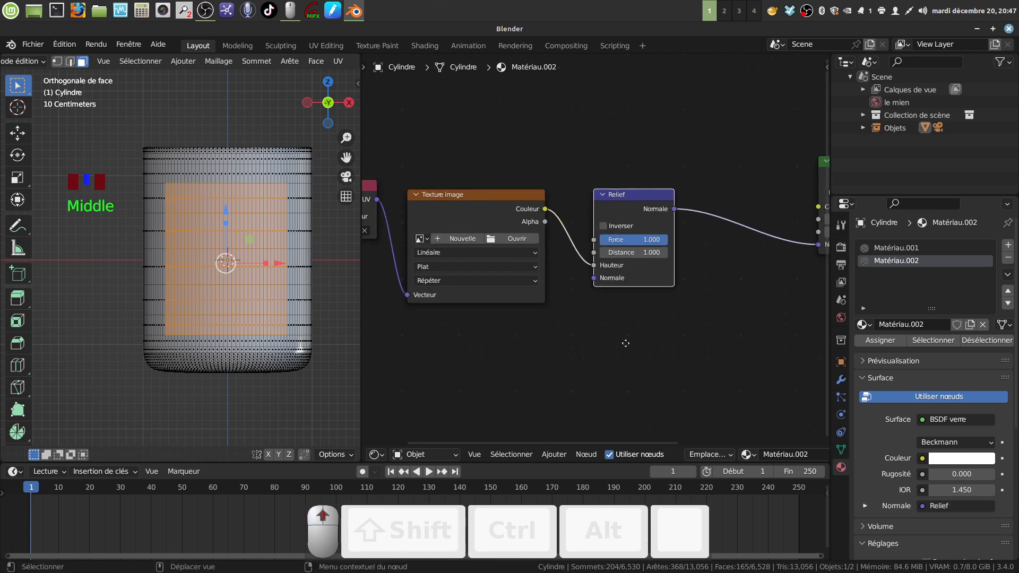
{"action": "left_click", "coordinate": [529, 242]}
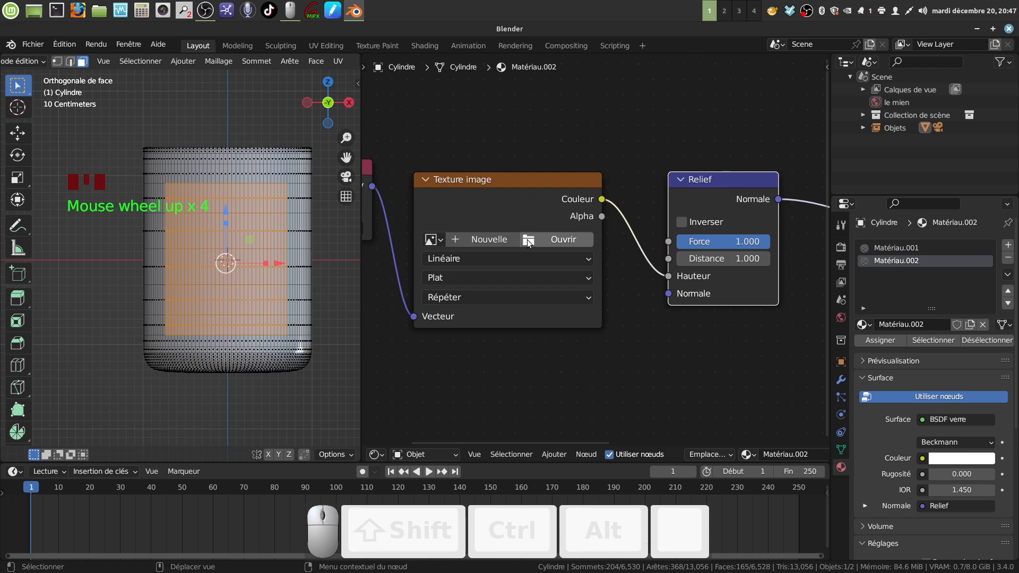
{"action": "left_click", "coordinate": [235, 428]}
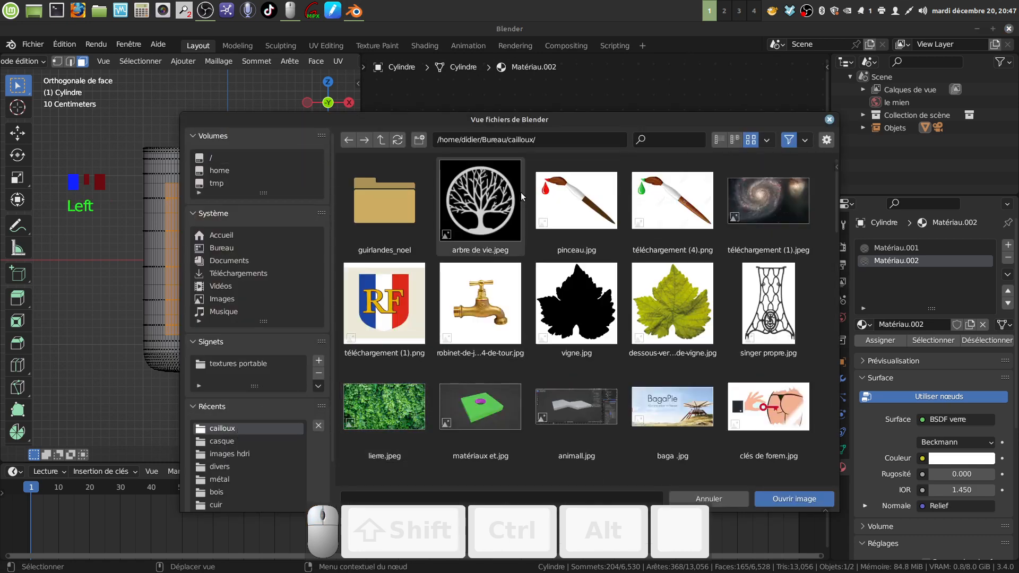
{"action": "left_click", "coordinate": [491, 207]}
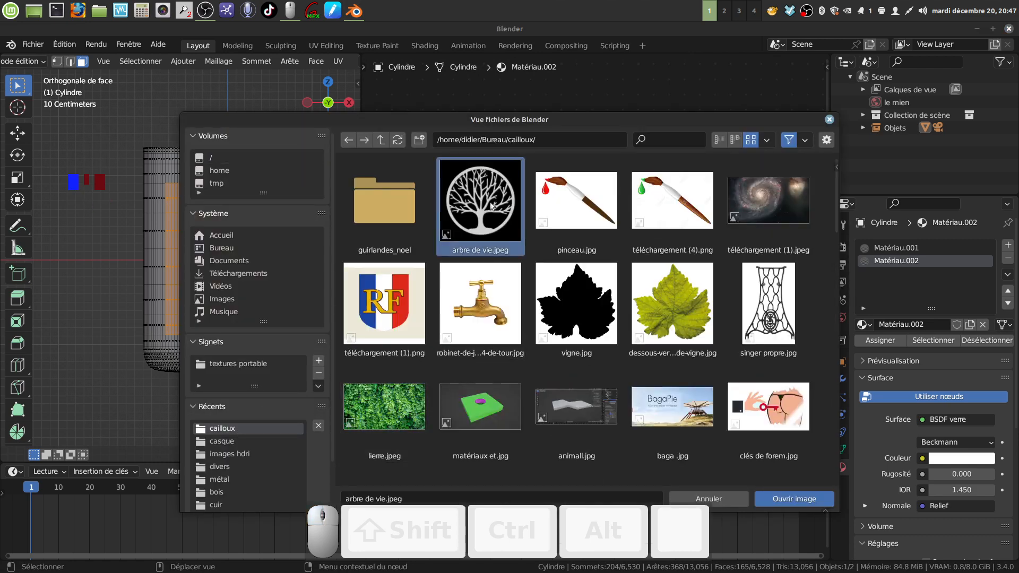
{"action": "left_click", "coordinate": [775, 500]}
Set the tree image's colour space to Non-couleurs and its extension mode to Limiter.
{"action": "middle_click_drag", "start_coordinate": [631, 377], "coordinate": [634, 333]}
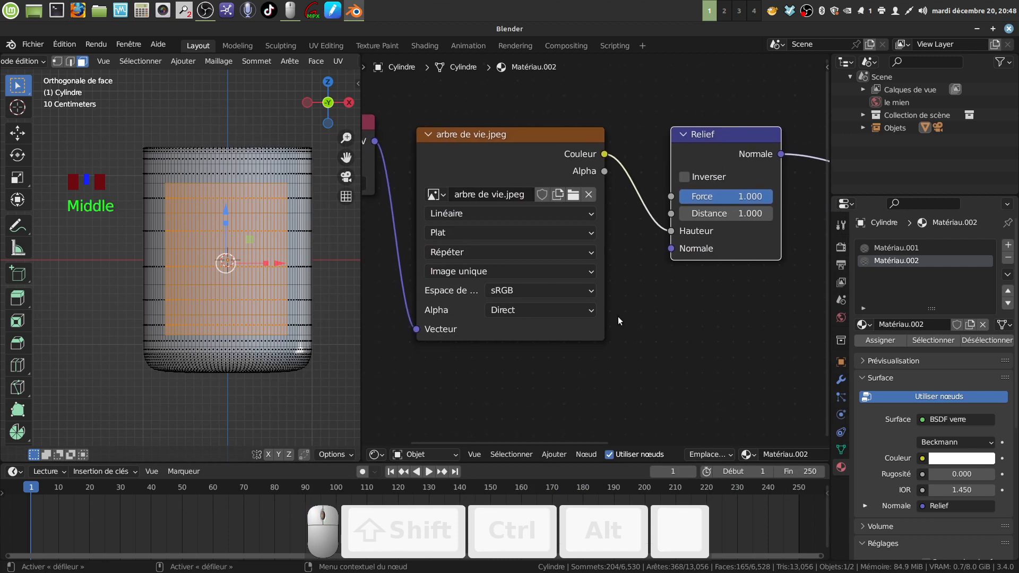
{"action": "scroll", "coordinate": [617, 316], "scroll_direction": "down", "scroll_amount": 1}
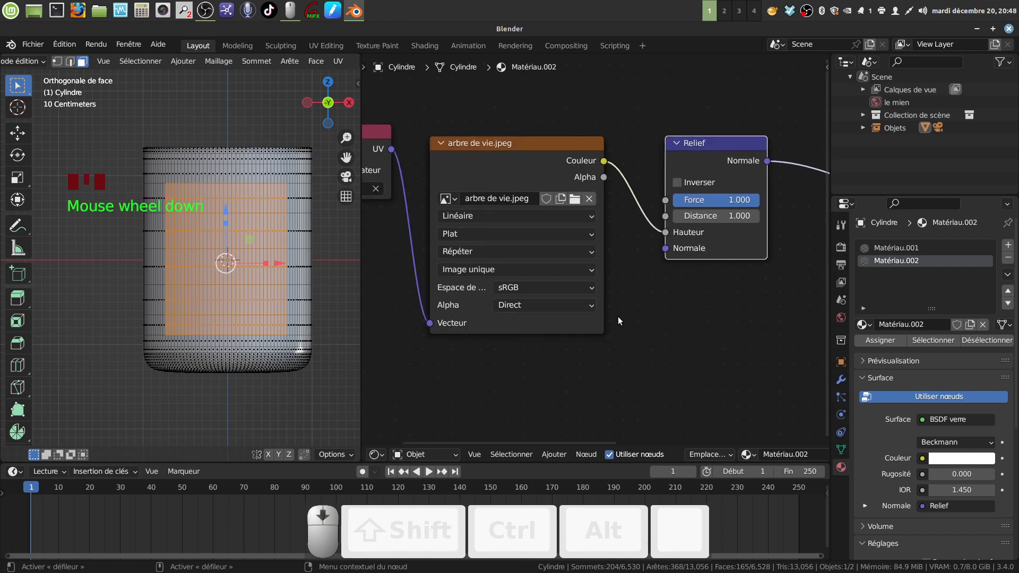
{"action": "left_click", "coordinate": [593, 291]}
{"action": "left_click", "coordinate": [538, 380]}
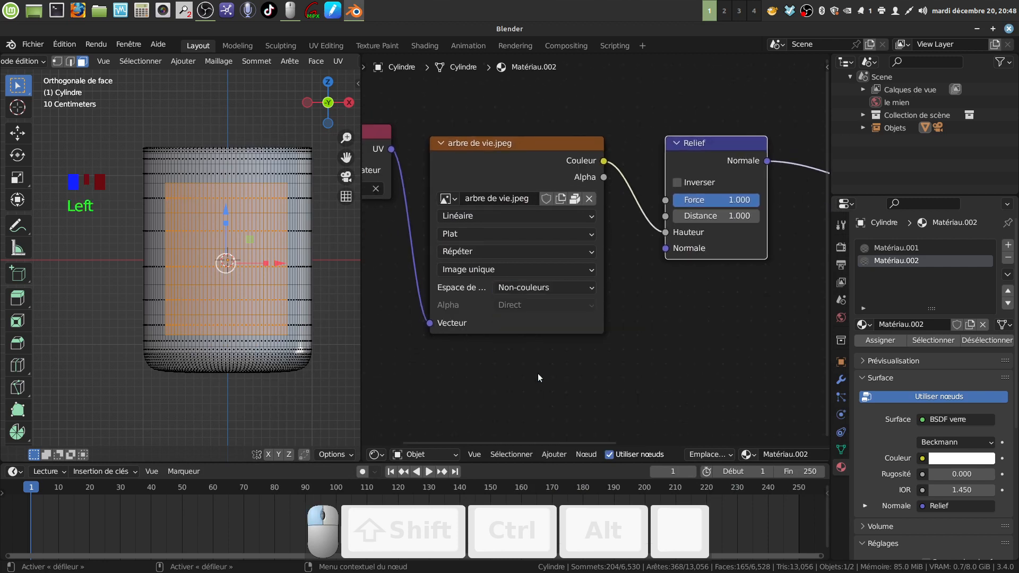
{"action": "left_click", "coordinate": [592, 251]}
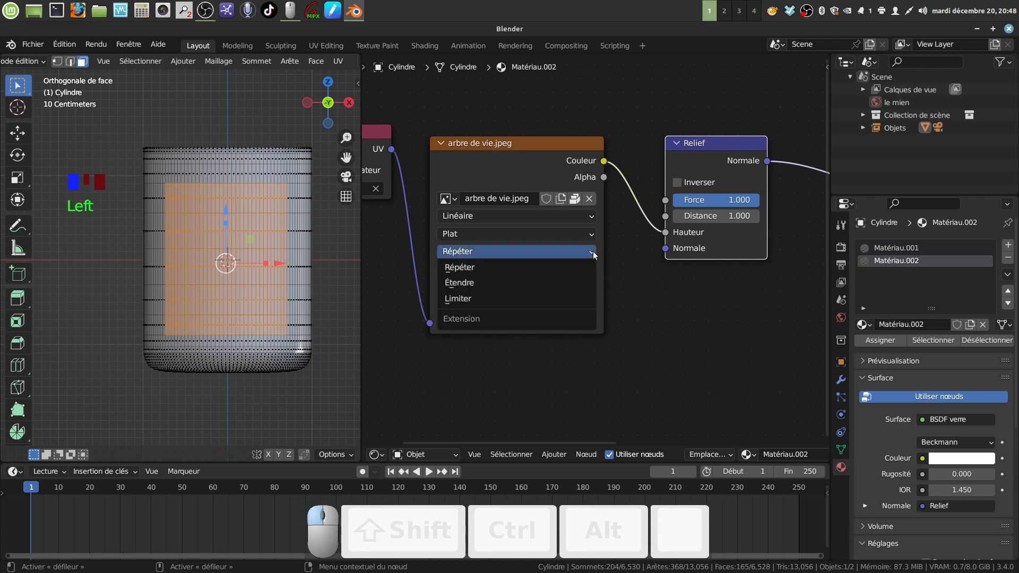
{"action": "left_click", "coordinate": [545, 299]}
Set the Relief node's distance to 0.300 and its strength (Force) to 0.503.
{"action": "scroll", "coordinate": [768, 312], "scroll_direction": "down", "scroll_amount": 2}
{"action": "middle_click_drag", "start_coordinate": [763, 327], "coordinate": [660, 362]}
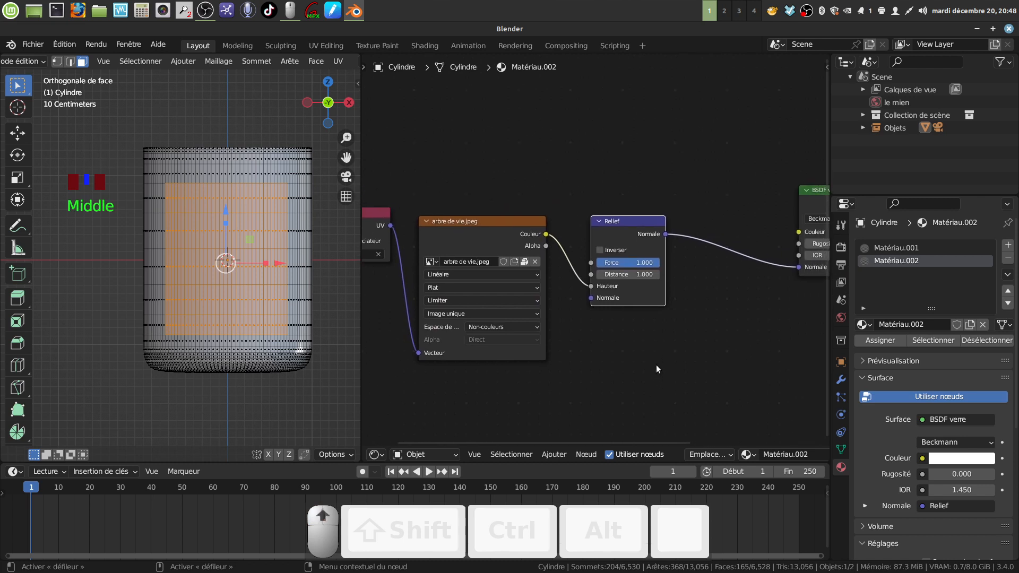
{"action": "scroll", "coordinate": [656, 364], "scroll_direction": "up", "scroll_amount": 3}
{"action": "left_click", "coordinate": [637, 286]}
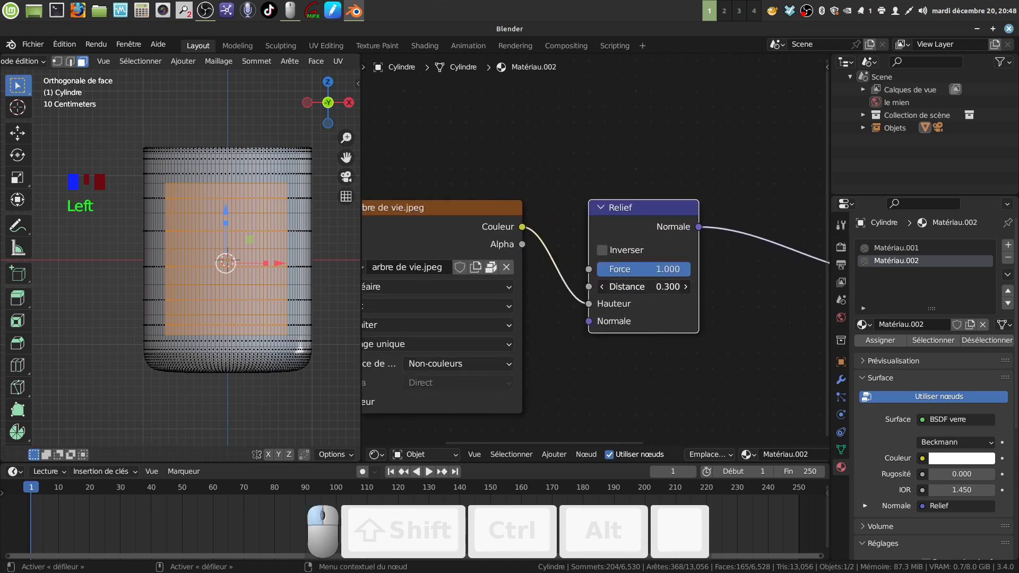
{"action": "left_click_drag", "start_coordinate": [673, 270], "coordinate": [627, 270]}
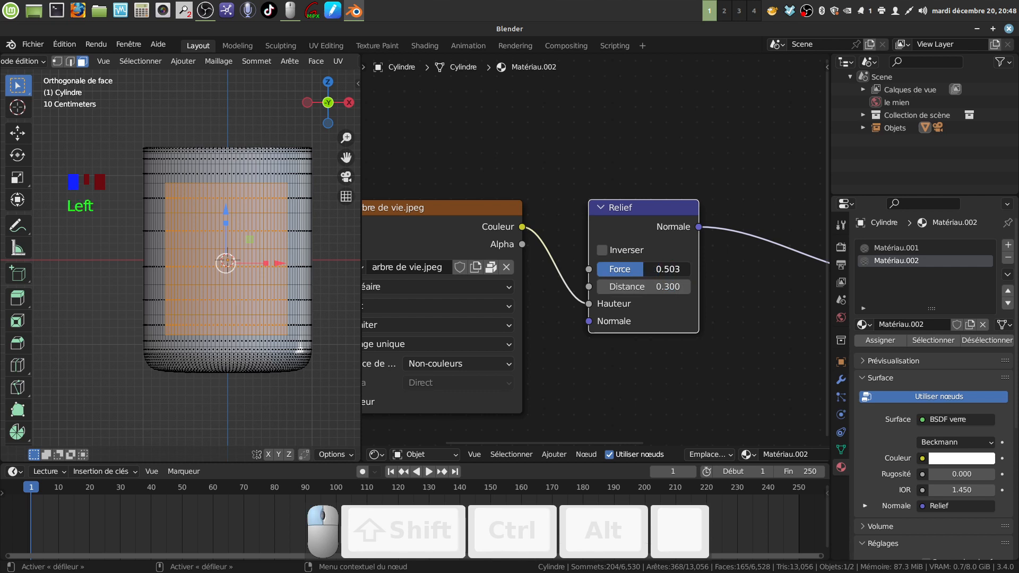
Assign Matériau.002 to the selected rectangle of faces on the front of the glass.
{"action": "scroll", "coordinate": [714, 371], "scroll_direction": "down", "scroll_amount": 5}
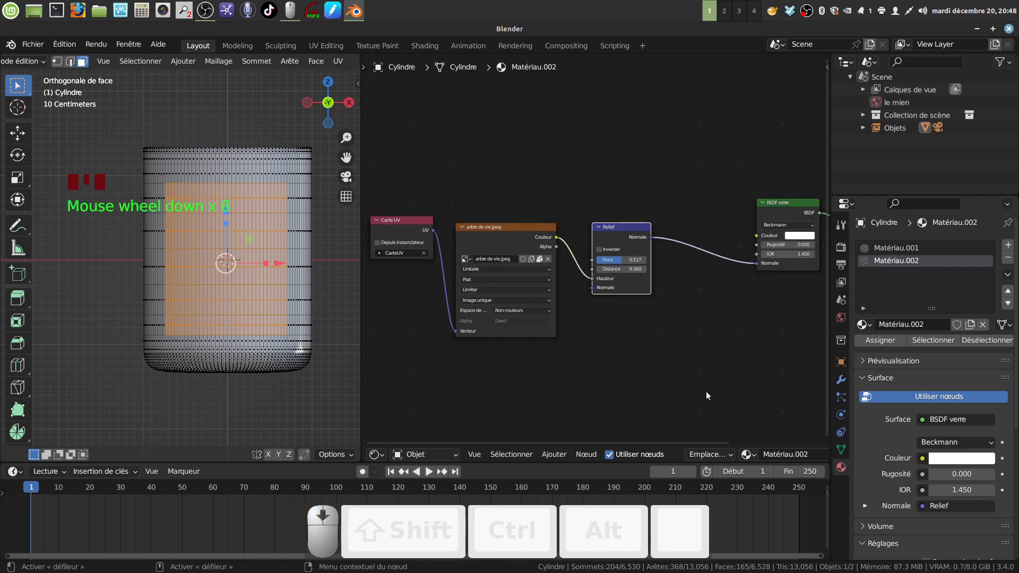
{"action": "middle_click_drag", "start_coordinate": [706, 391], "coordinate": [647, 309]}
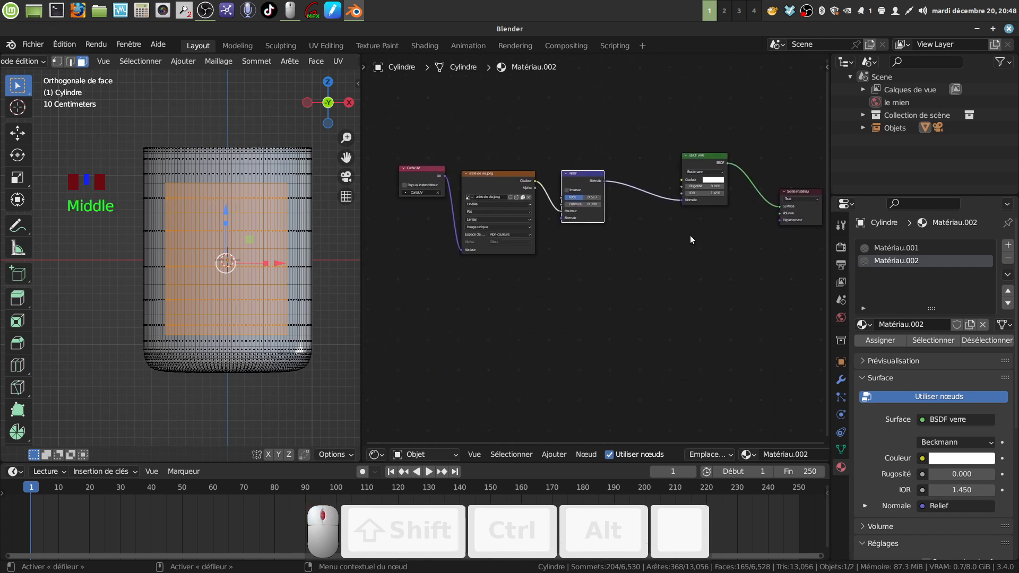
{"action": "middle_click_drag", "start_coordinate": [690, 234], "coordinate": [712, 226]}
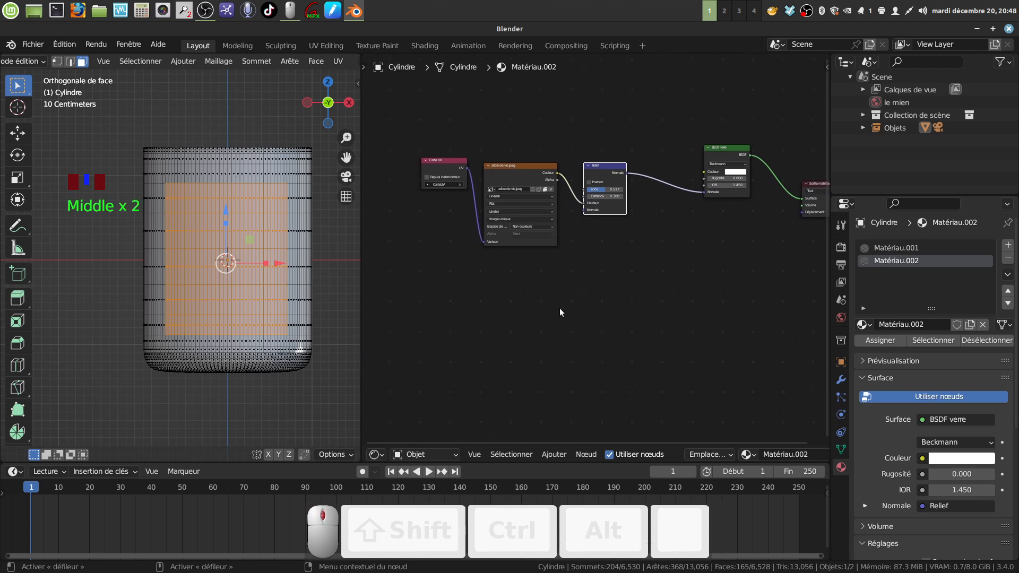
{"action": "left_click", "coordinate": [880, 342]}
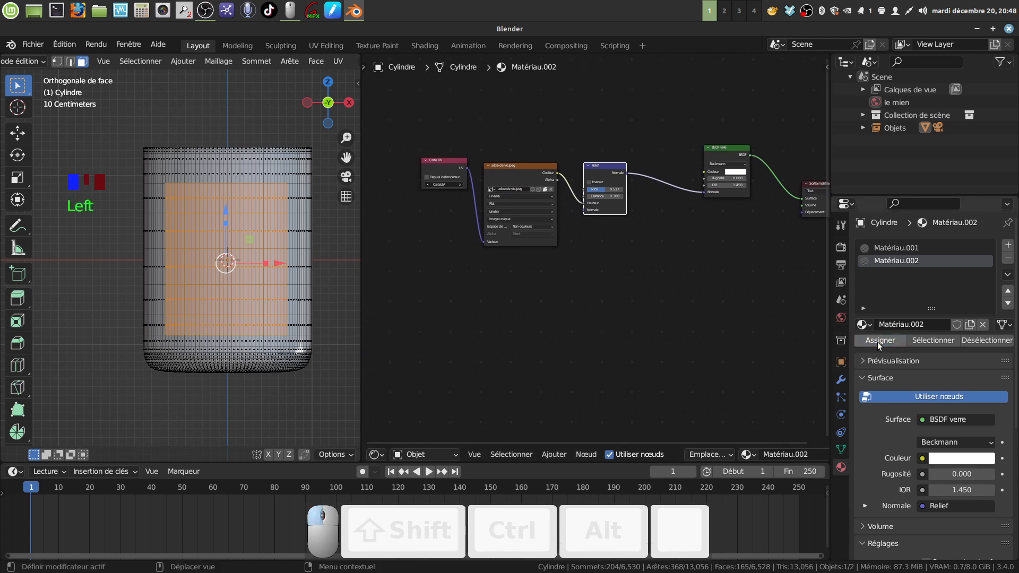
Widen the 3D view, swap the shader editor for the UV editor, and unwrap the selected front faces with Projeter depuis vue.
{"action": "left_click_drag", "start_coordinate": [362, 302], "coordinate": [460, 303]}
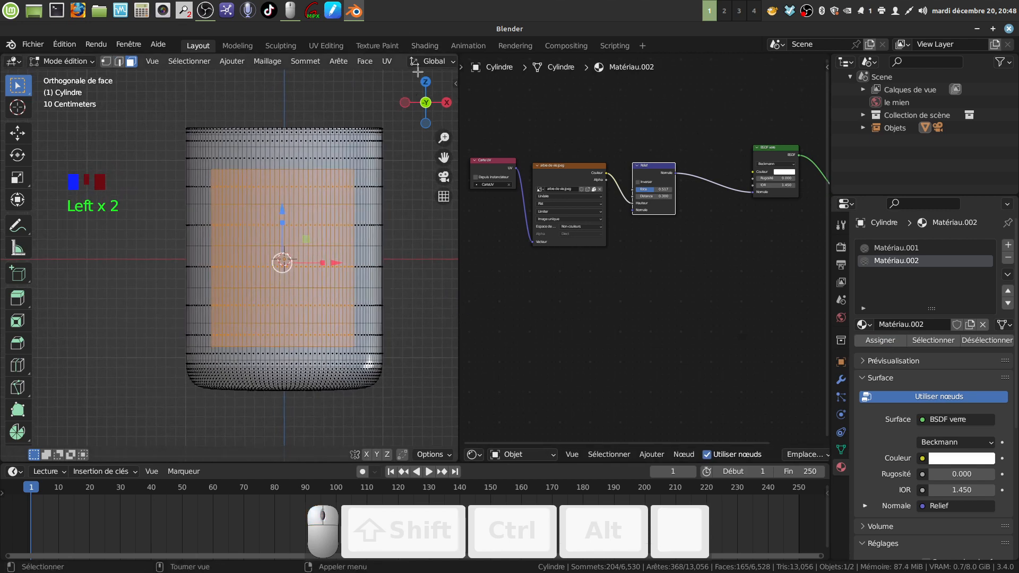
{"action": "scroll", "coordinate": [417, 74], "scroll_direction": "down", "scroll_amount": 3}
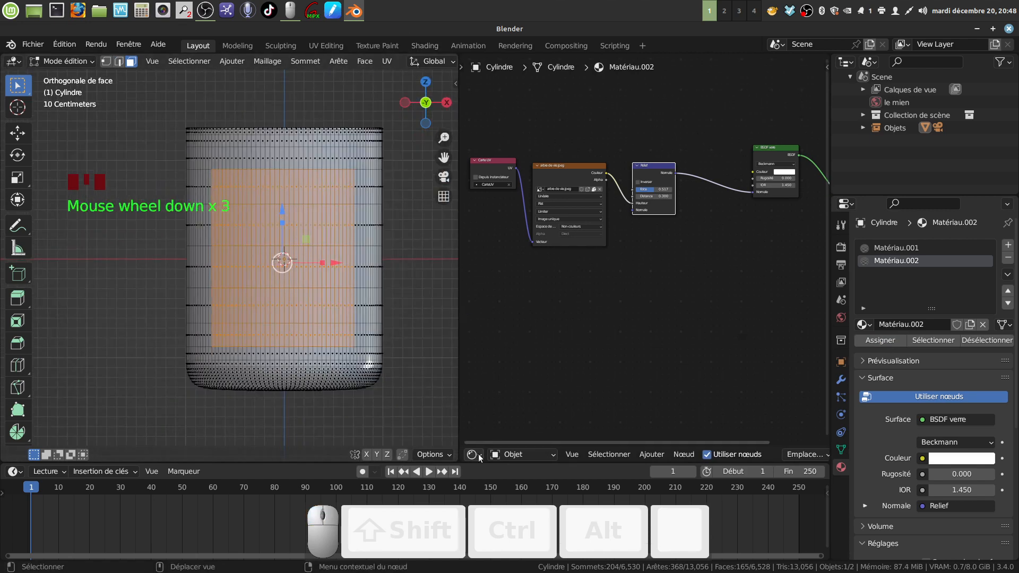
{"action": "left_click", "coordinate": [477, 454]}
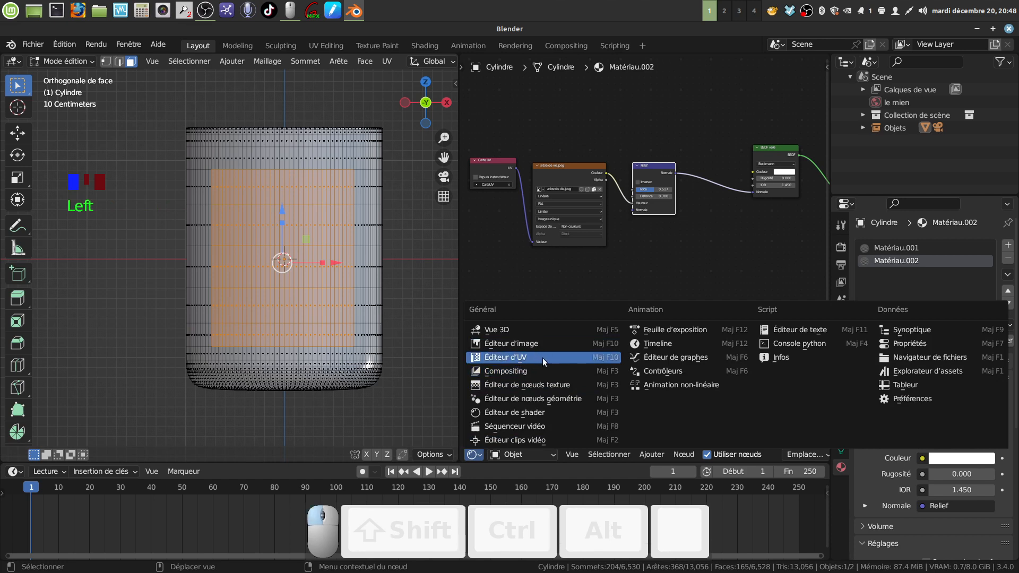
{"action": "left_click", "coordinate": [542, 358]}
{"action": "scroll", "coordinate": [648, 242], "scroll_direction": "down", "scroll_amount": 3}
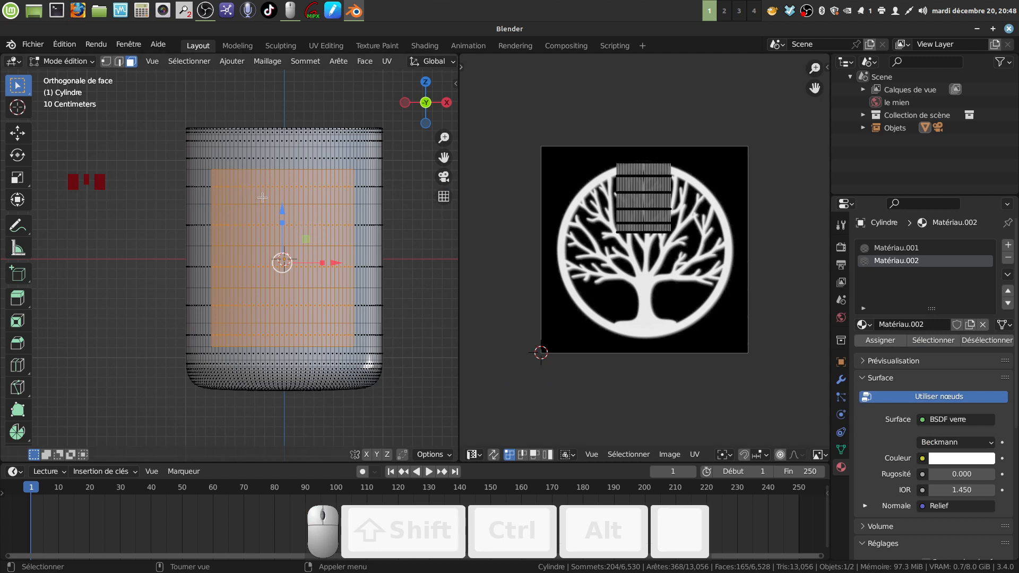
{"action": "key", "text": "u"}
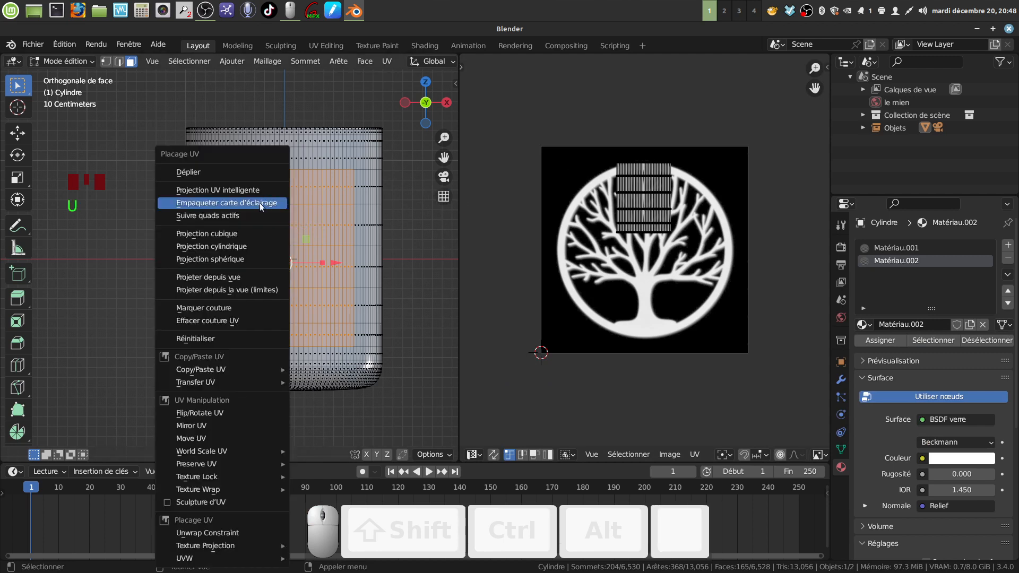
{"action": "left_click", "coordinate": [252, 279]}
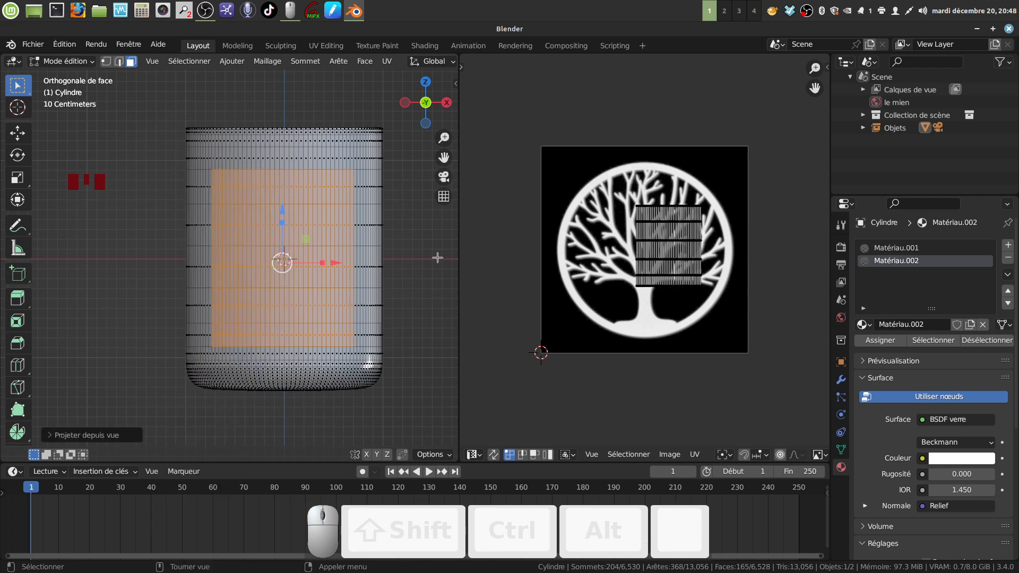
Scale up and centre the projected UVs so they cover the whole tree-of-life circle and nearly the image's full width.
{"action": "left_click_drag", "start_coordinate": [616, 191], "coordinate": [727, 300]}
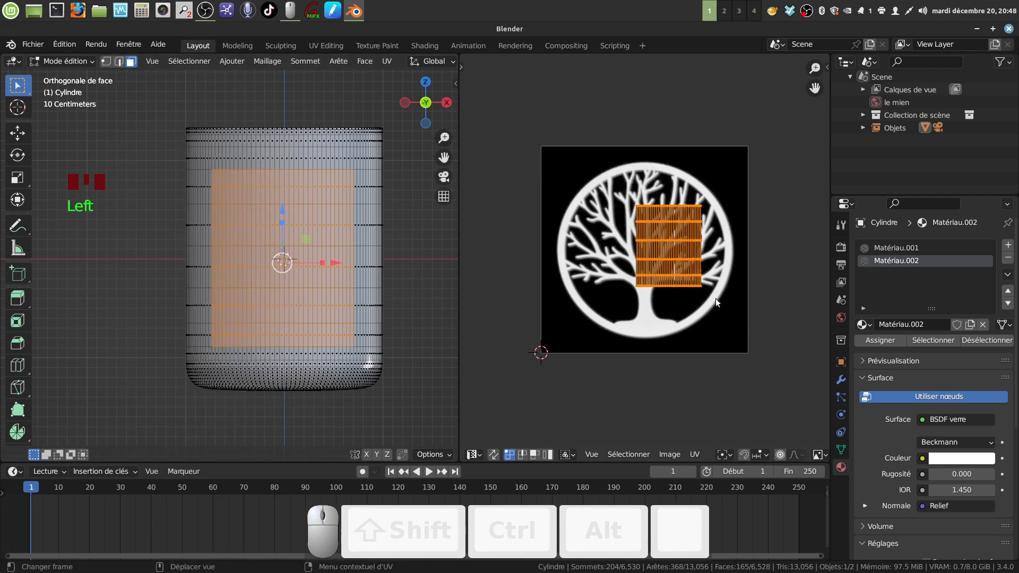
{"action": "key", "text": "s"}
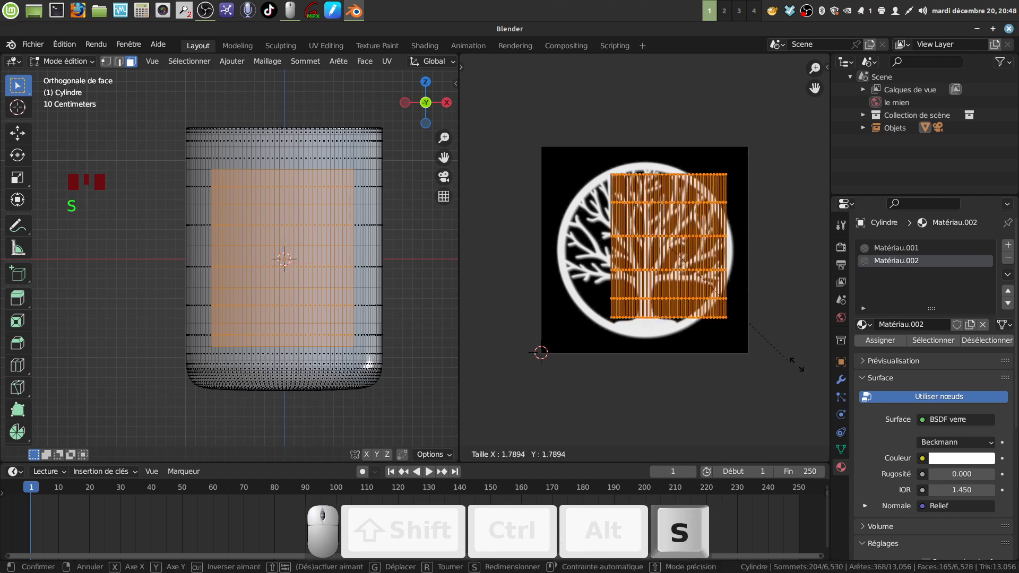
{"action": "left_click", "coordinate": [611, 387]}
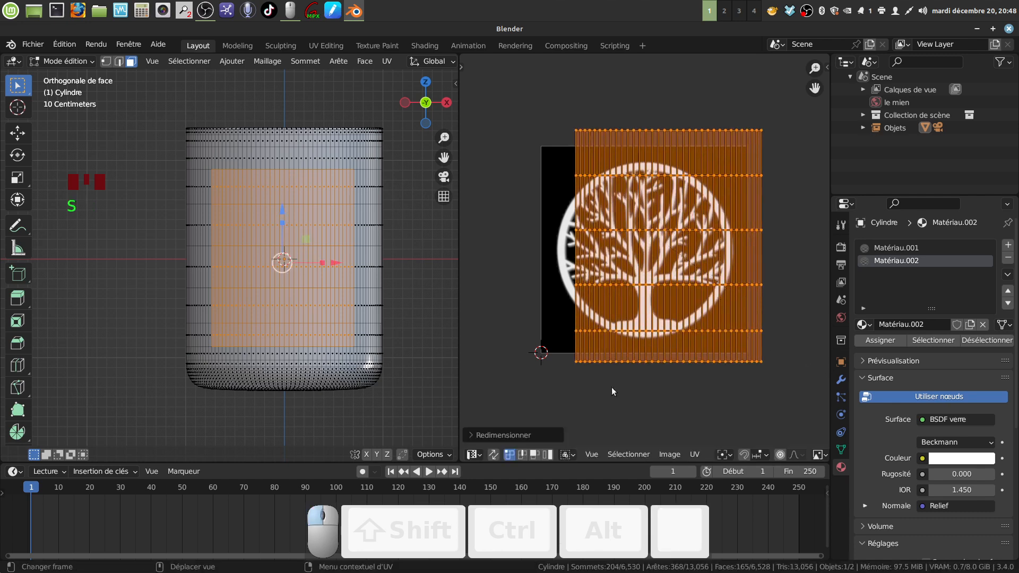
{"action": "key", "text": "g"}
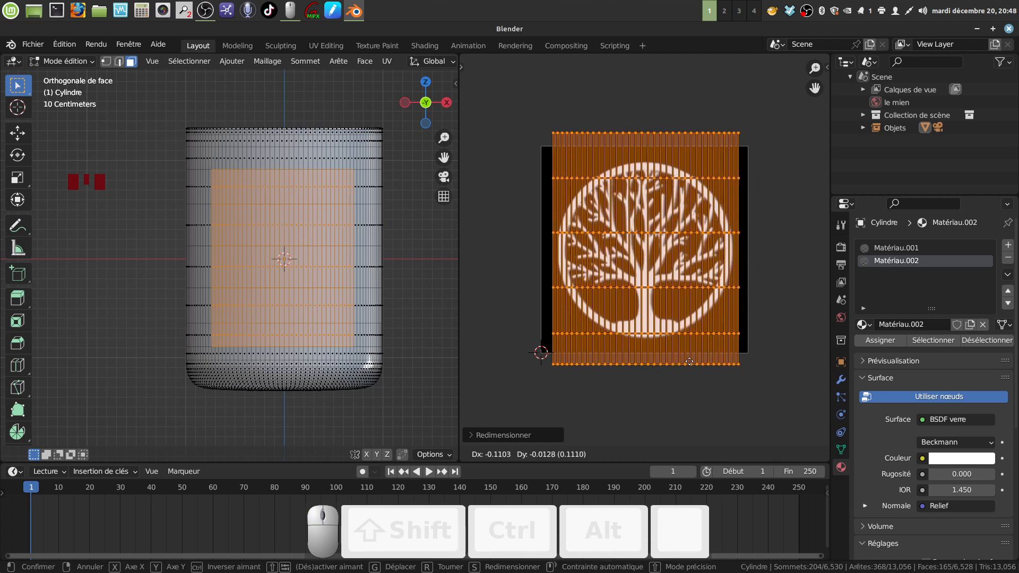
{"action": "left_click", "coordinate": [688, 361]}
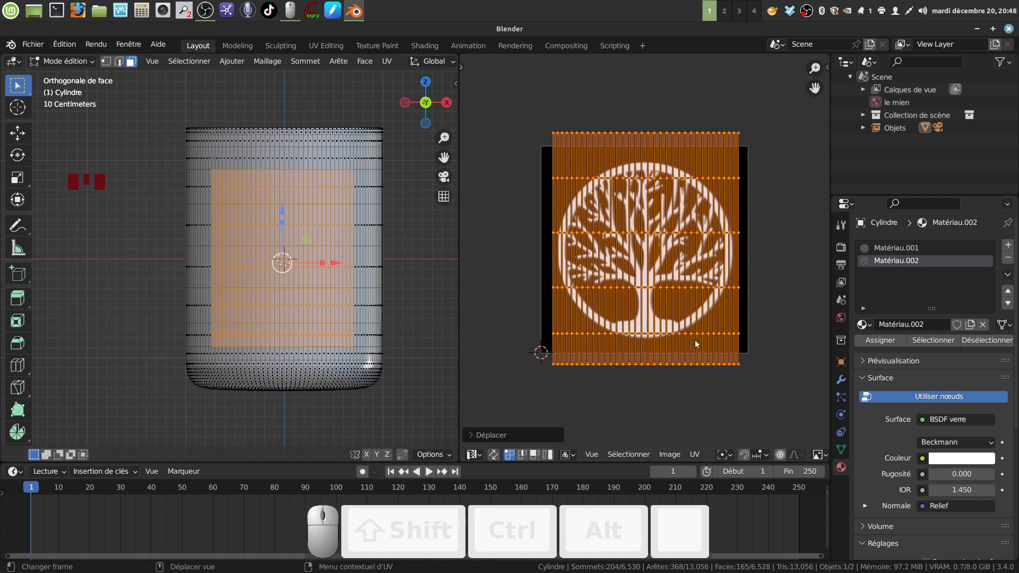
{"action": "key", "text": "s"}
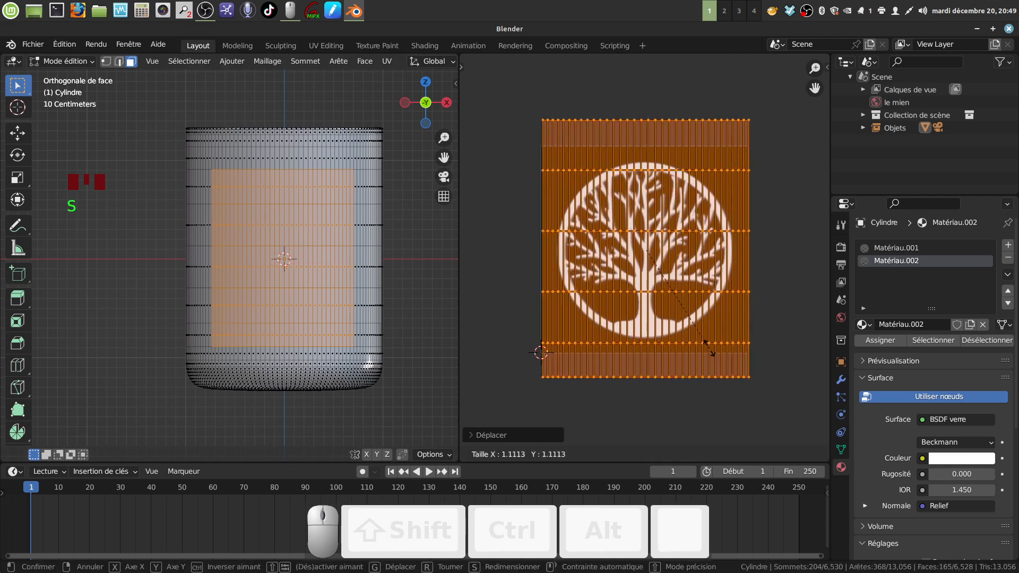
{"action": "left_click", "coordinate": [559, 180]}
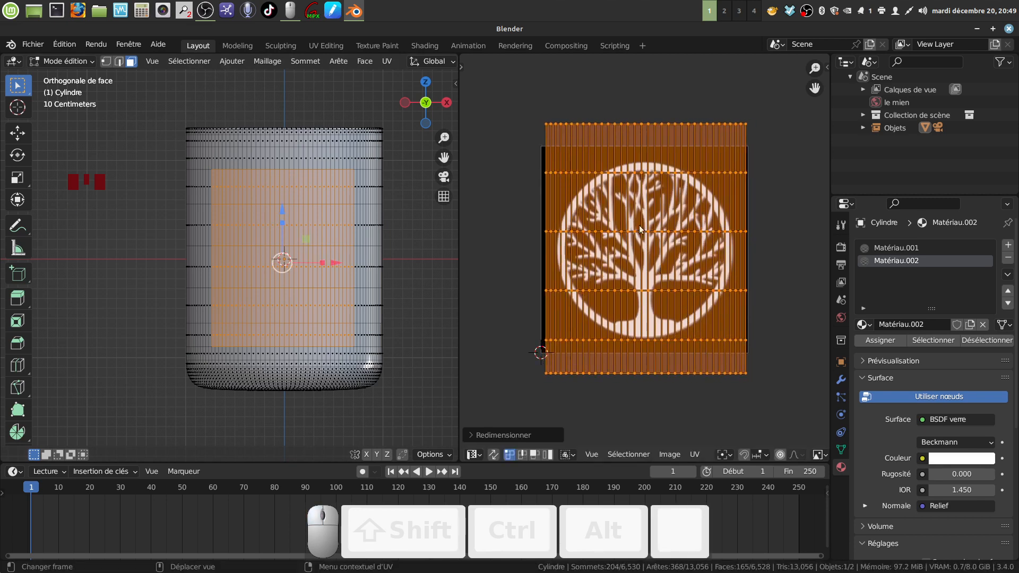
Return to object mode, display the glass with rendered shading, and inspect the tree relief from several angles.
{"action": "middle_click_drag", "start_coordinate": [281, 260], "coordinate": [284, 256]}
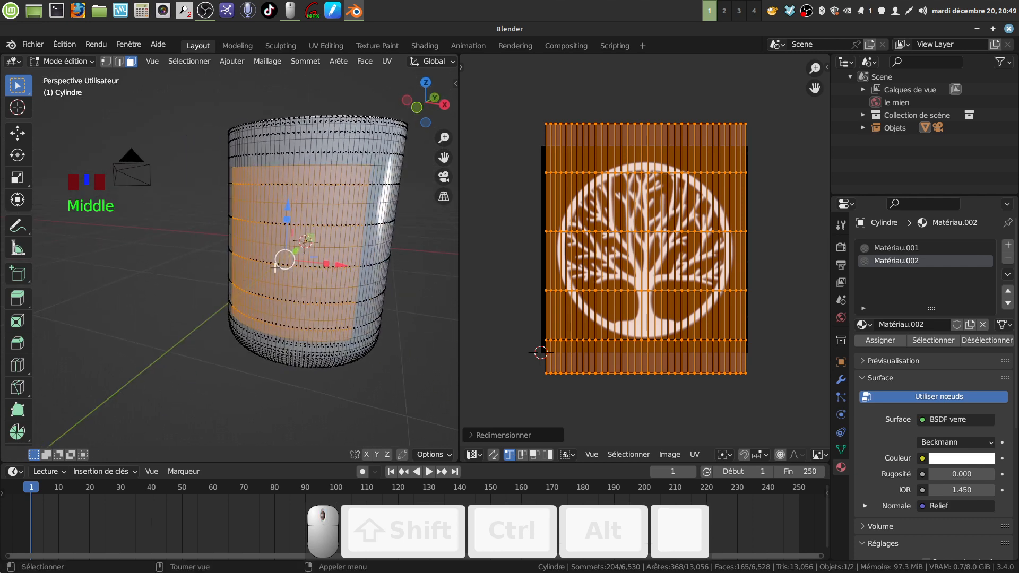
{"action": "key", "text": "Tab"}
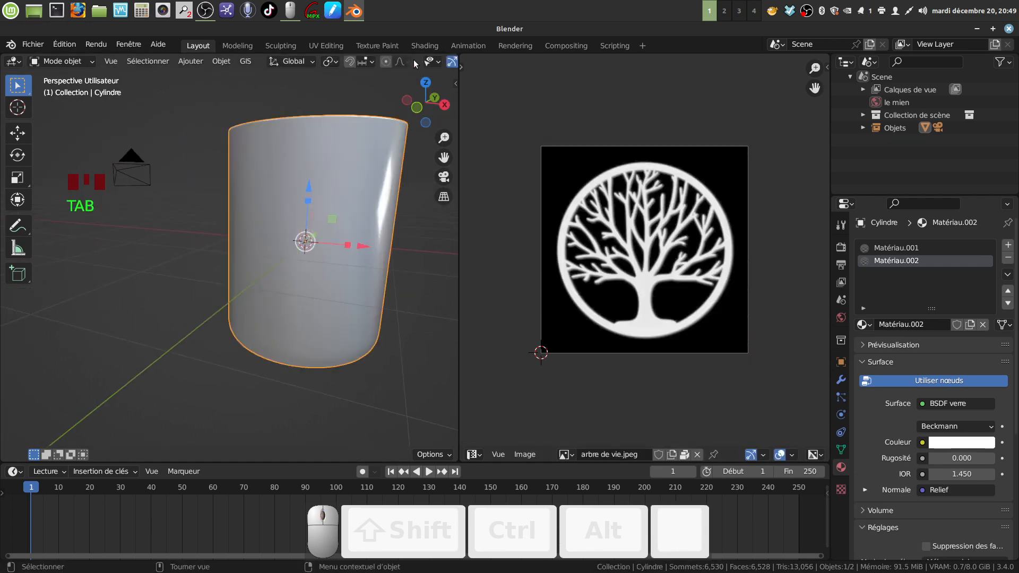
{"action": "scroll", "coordinate": [416, 62], "scroll_direction": "down", "scroll_amount": 4}
{"action": "scroll", "coordinate": [419, 66], "scroll_direction": "down", "scroll_amount": 5}
{"action": "left_click", "coordinate": [435, 61]}
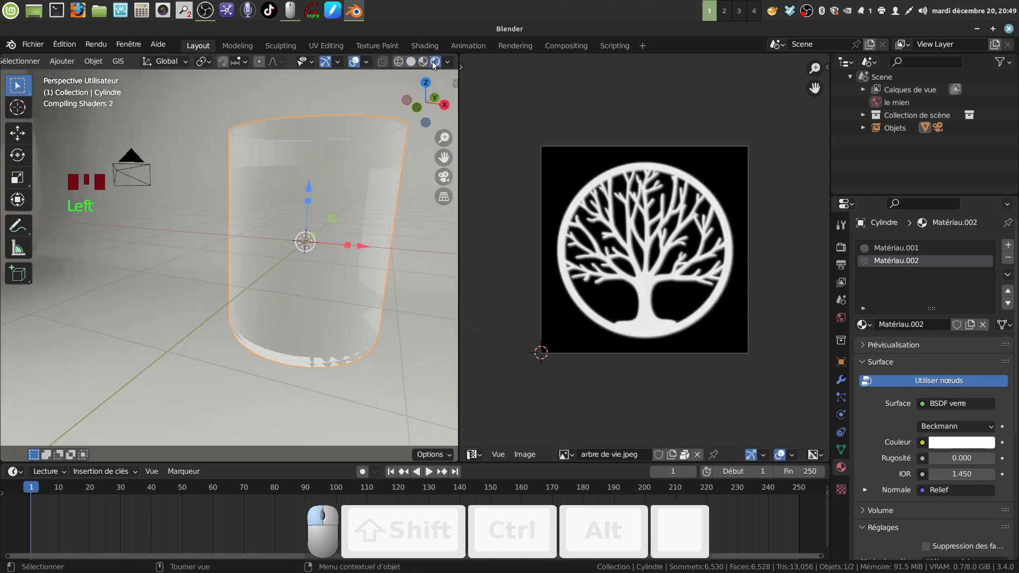
{"action": "middle_click_drag", "start_coordinate": [349, 237], "coordinate": [278, 170]}
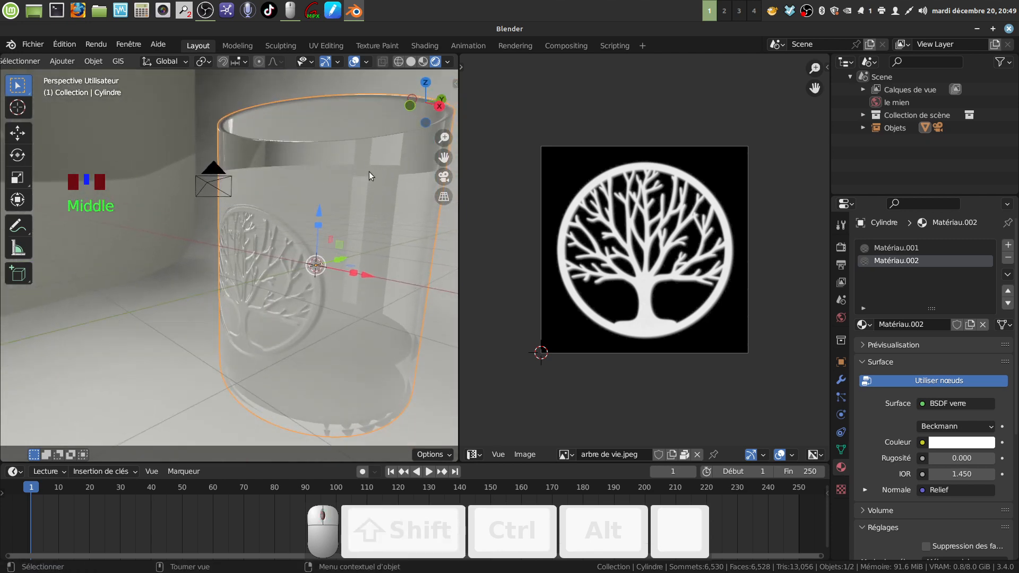
{"action": "middle_click_drag", "start_coordinate": [368, 171], "coordinate": [414, 229]}
{"action": "middle_click_drag", "start_coordinate": [316, 197], "coordinate": [382, 247]}
{"action": "scroll", "coordinate": [346, 246], "scroll_direction": "down", "scroll_amount": 3}
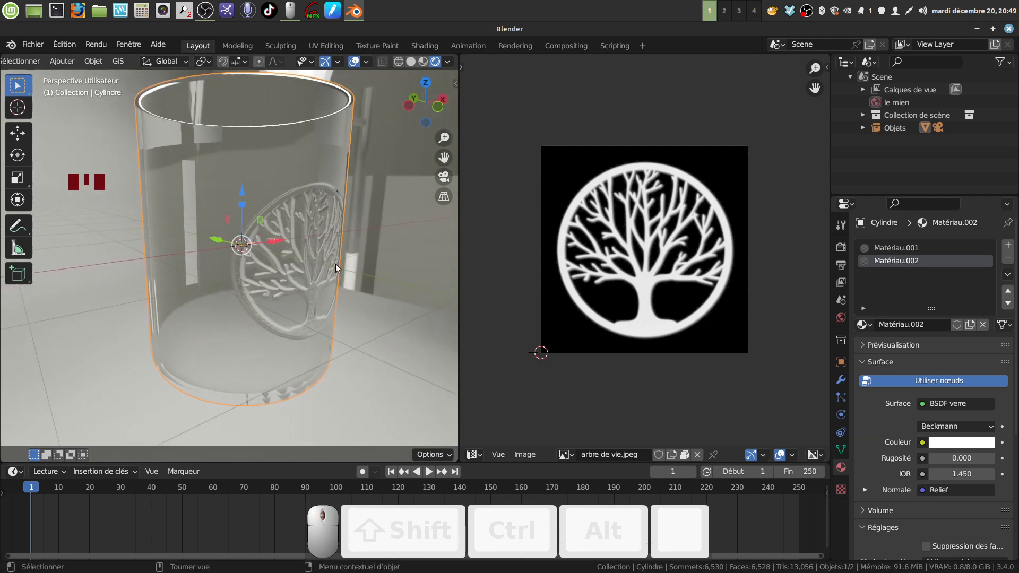
{"action": "scroll", "coordinate": [387, 313], "scroll_direction": "up", "scroll_amount": 2}
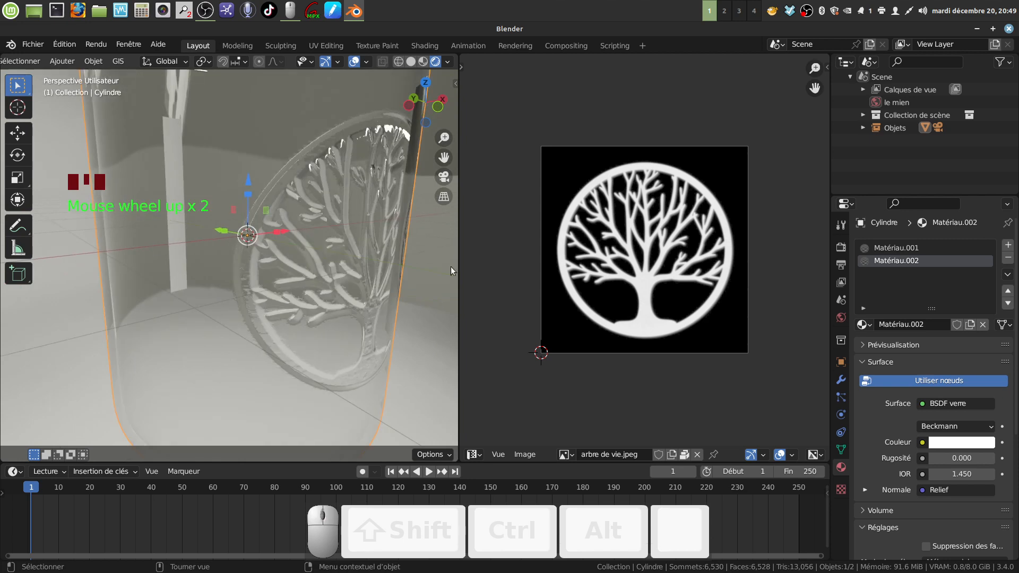
Bring back the shader editor and set the Relief node's Force to 0.619.
{"action": "left_click", "coordinate": [479, 455]}
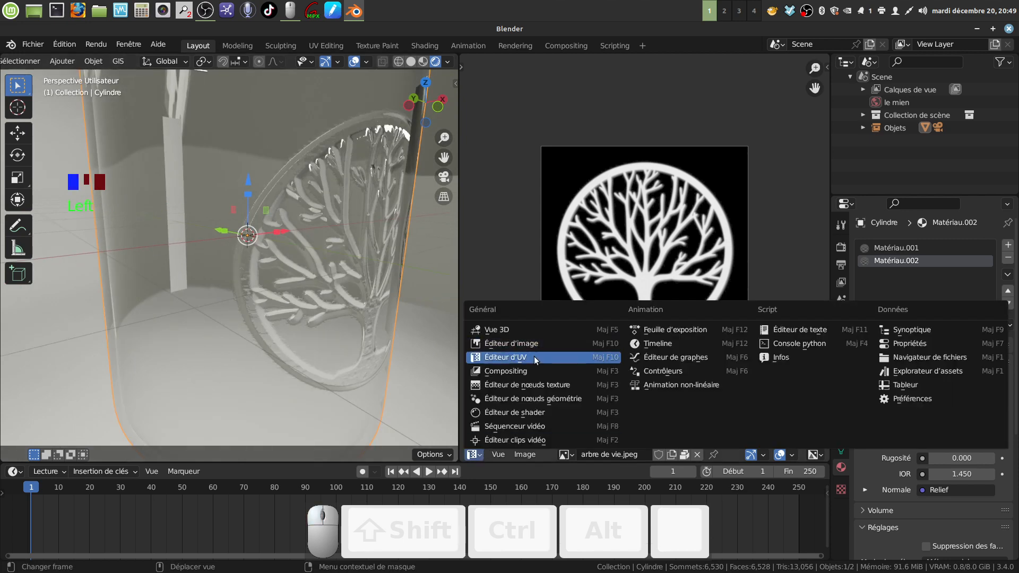
{"action": "left_click", "coordinate": [543, 415]}
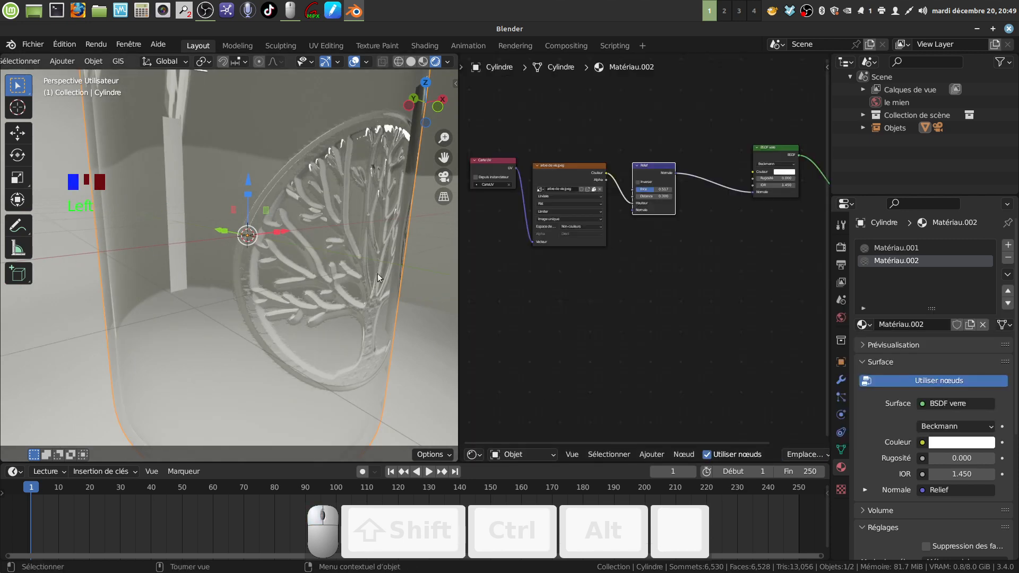
{"action": "mouse_move", "coordinate": [331, 205]}
{"action": "middle_mouse_down"}
{"action": "mouse_move", "coordinate": [324, 196]}
{"action": "mouse_move", "coordinate": [334, 210]}
{"action": "middle_mouse_up"}
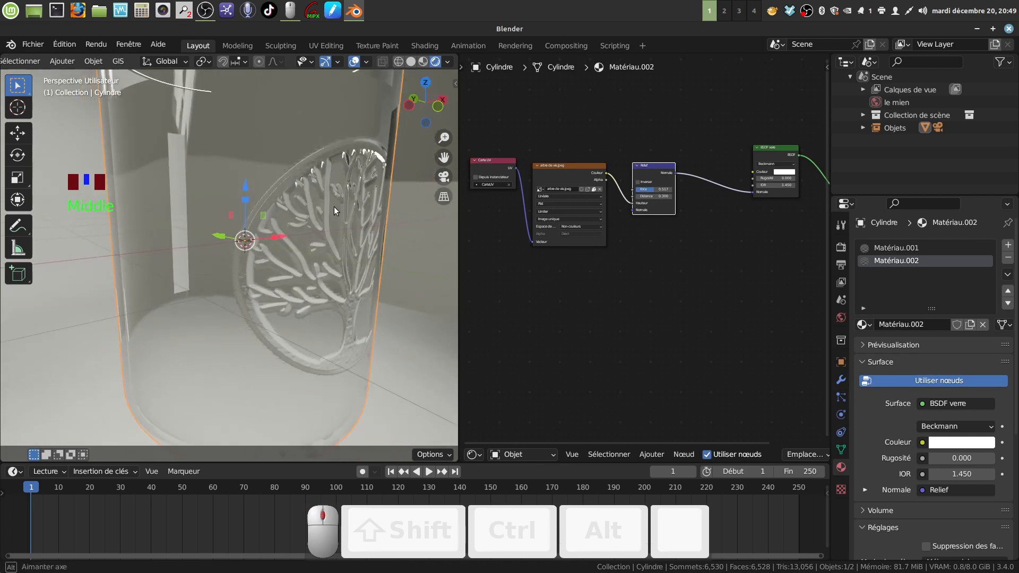
{"action": "scroll", "coordinate": [626, 292], "scroll_direction": "up", "scroll_amount": 3}
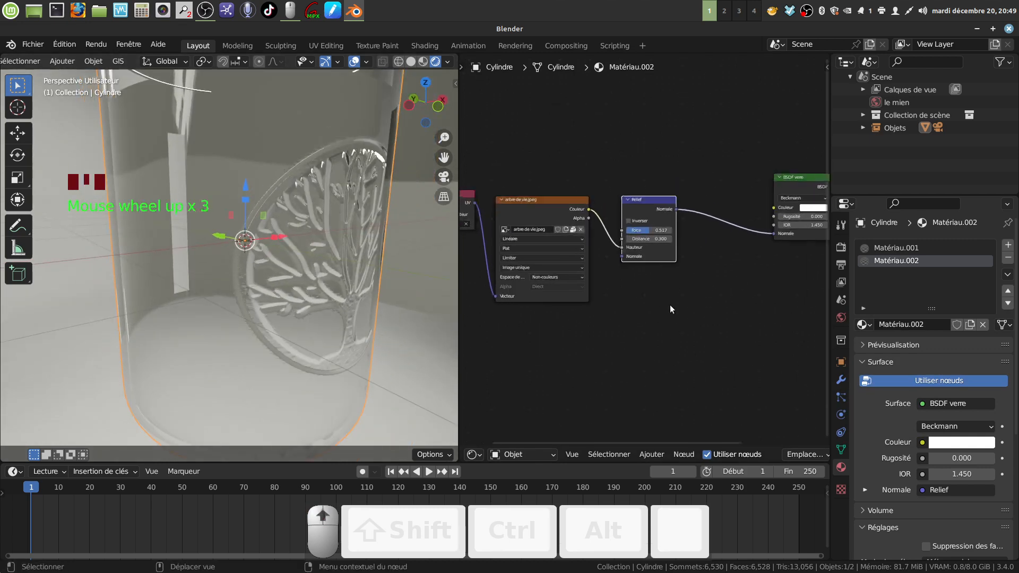
{"action": "scroll", "coordinate": [669, 306], "scroll_direction": "up", "scroll_amount": 1}
{"action": "middle_click_drag", "start_coordinate": [668, 306], "coordinate": [596, 364]}
{"action": "scroll", "coordinate": [679, 233], "scroll_direction": "up", "scroll_amount": 4}
{"action": "scroll", "coordinate": [591, 326], "scroll_direction": "up", "scroll_amount": 2}
{"action": "scroll", "coordinate": [564, 274], "scroll_direction": "up", "scroll_amount": 2}
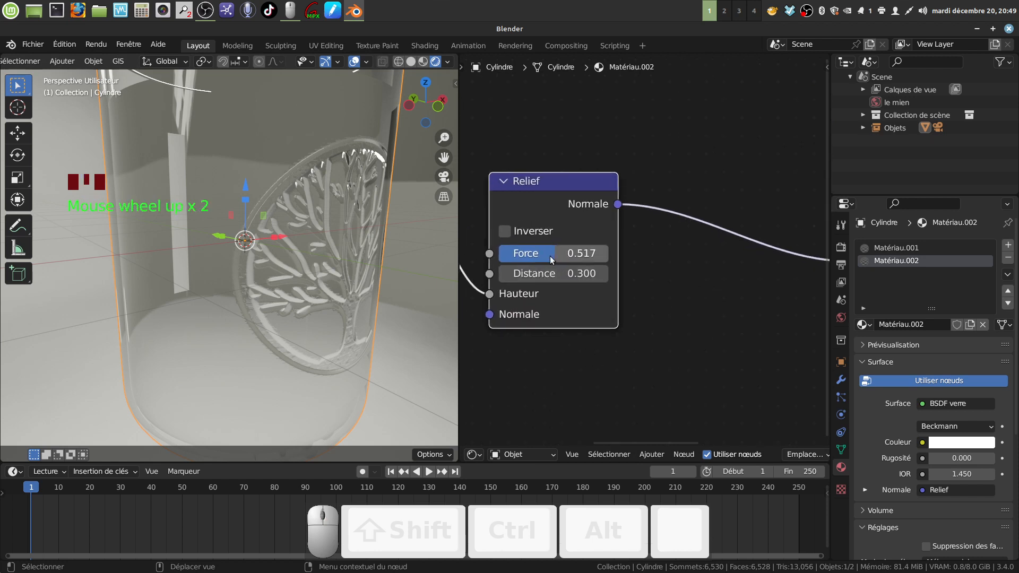
{"action": "mouse_move", "coordinate": [552, 260]}
{"action": "left_mouse_down"}
{"action": "mouse_move", "coordinate": [596, 253]}
{"action": "mouse_move", "coordinate": [556, 254]}
{"action": "mouse_move", "coordinate": [565, 253]}
{"action": "left_mouse_up"}
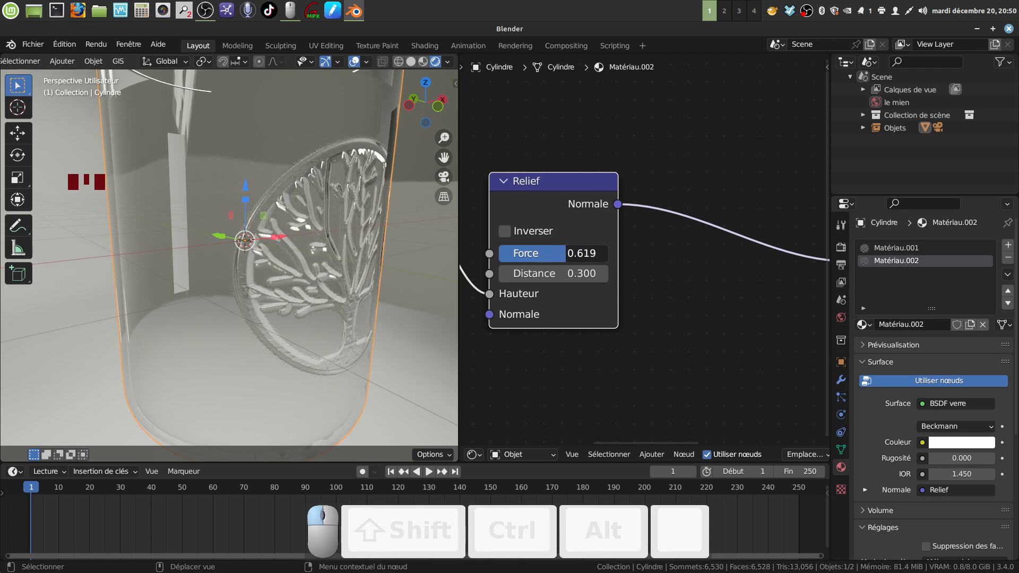
Copy Matériau.002's Carte UV, tree image texture and Relief nodes, and switch to Matériau.001.
{"action": "middle_click_drag", "start_coordinate": [276, 251], "coordinate": [373, 253]}
{"action": "scroll", "coordinate": [214, 227], "scroll_direction": "down", "scroll_amount": 4}
{"action": "scroll", "coordinate": [339, 281], "scroll_direction": "up", "scroll_amount": 3}
{"action": "scroll", "coordinate": [326, 259], "scroll_direction": "down", "scroll_amount": 2}
{"action": "scroll", "coordinate": [616, 356], "scroll_direction": "down", "scroll_amount": 5}
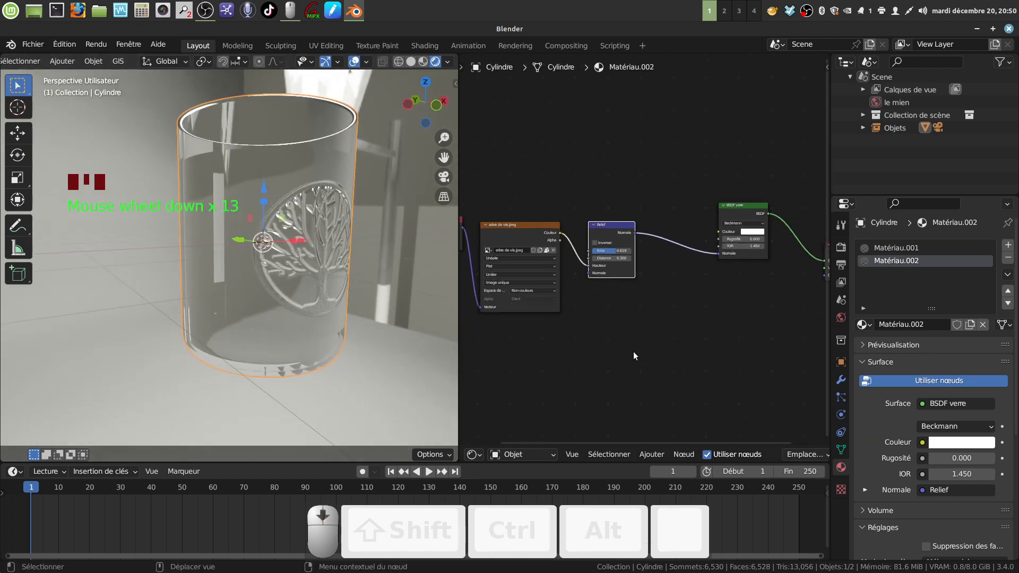
{"action": "middle_click_drag", "start_coordinate": [671, 325], "coordinate": [652, 327]}
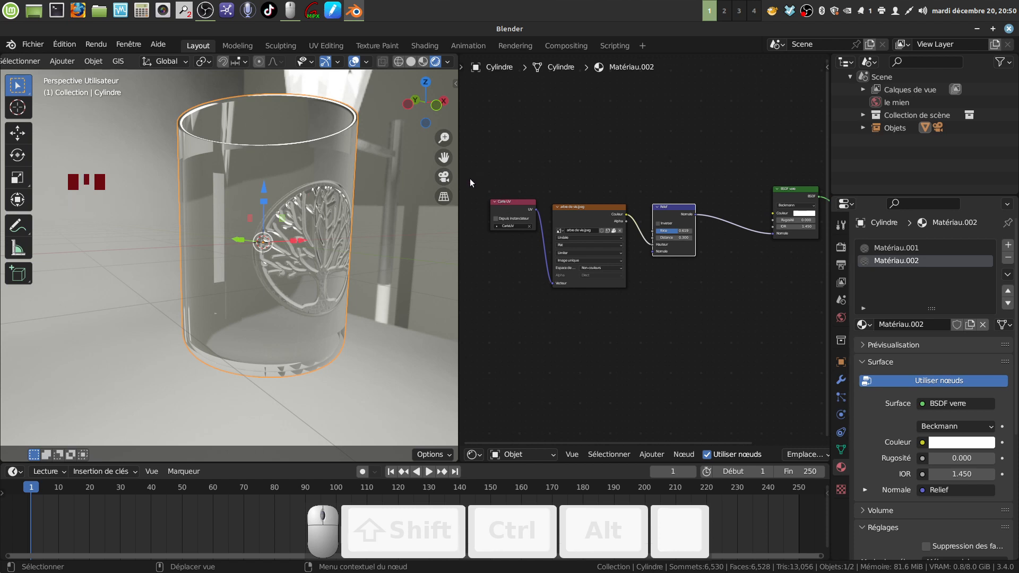
{"action": "left_click_drag", "start_coordinate": [469, 179], "coordinate": [713, 304]}
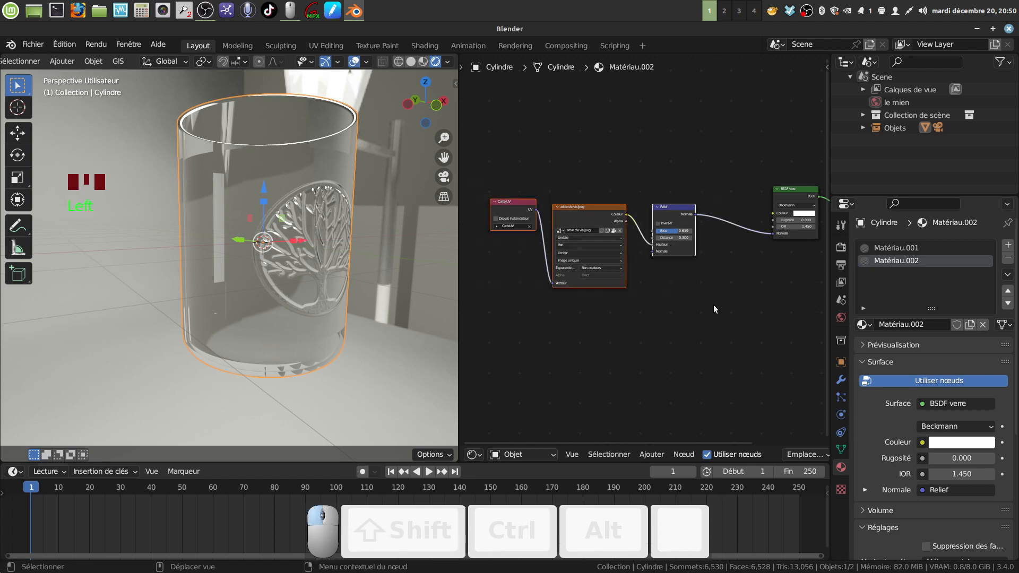
{"action": "right_click", "coordinate": [588, 212]}
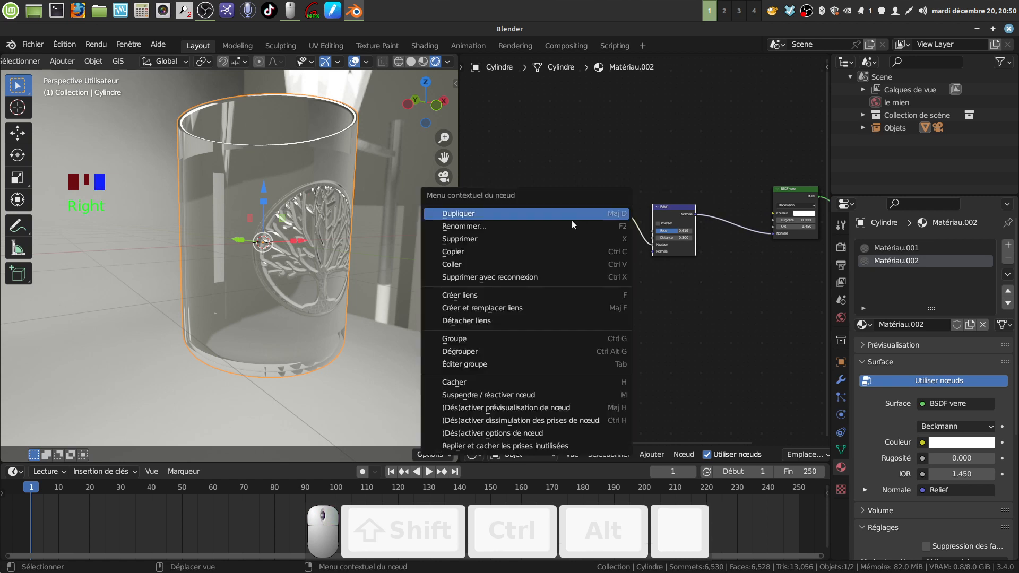
{"action": "left_click", "coordinate": [533, 253]}
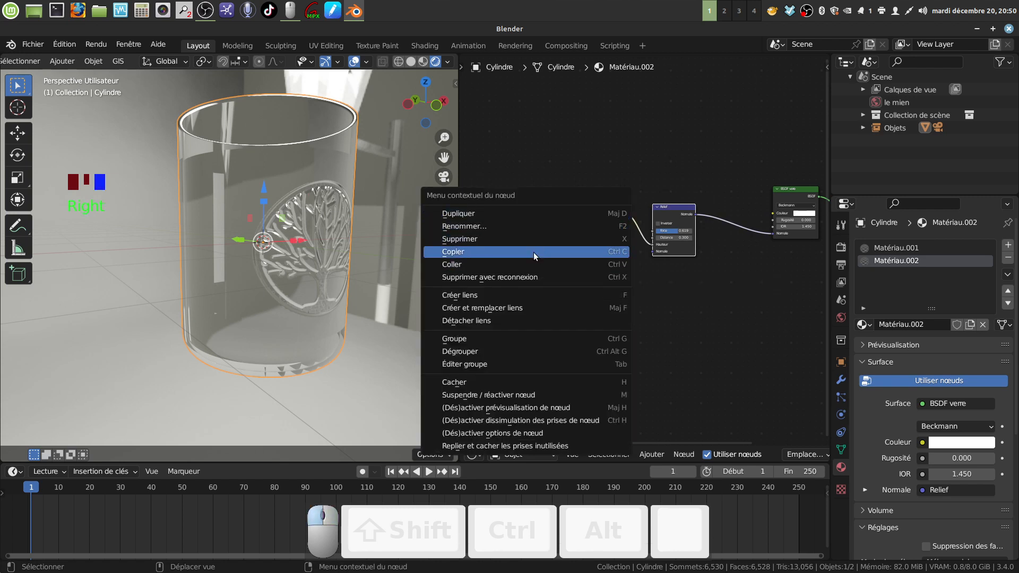
{"action": "left_click", "coordinate": [884, 248]}
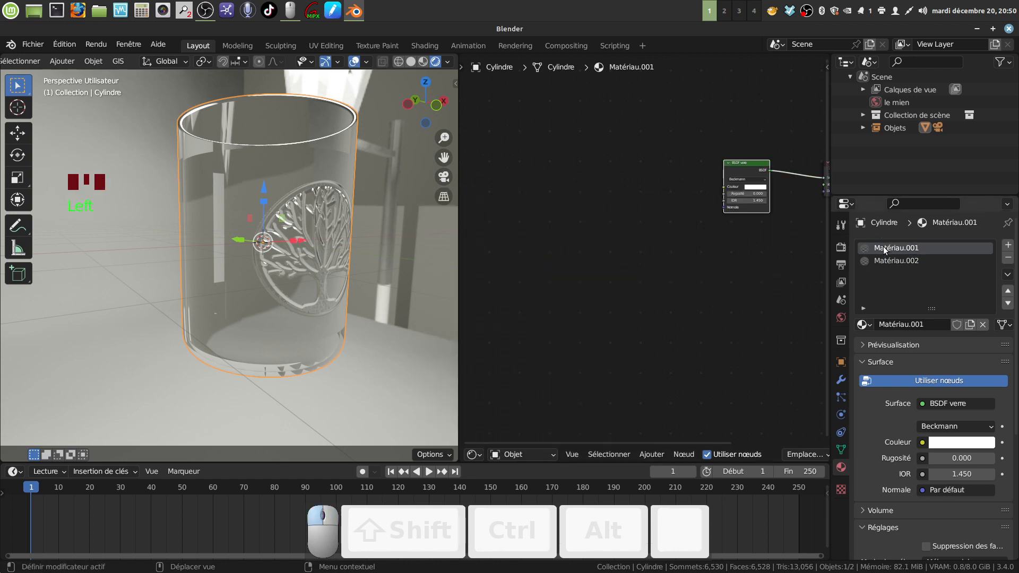
Paste the copied Carte UV, tree image texture and Relief nodes into Matériau.001's node tree.
{"action": "right_click", "coordinate": [603, 277]}
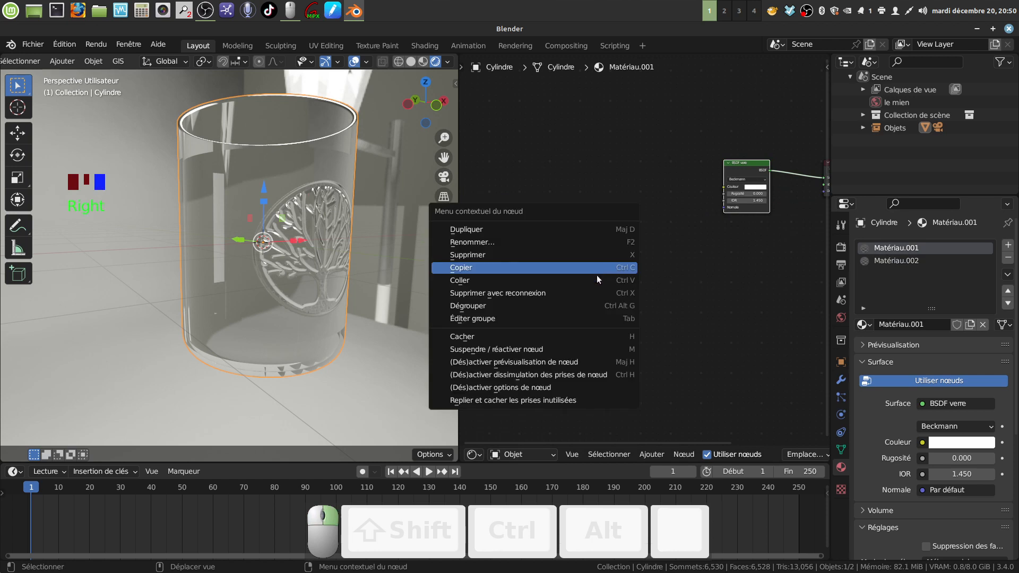
{"action": "left_click", "coordinate": [508, 279]}
{"action": "scroll", "coordinate": [647, 281], "scroll_direction": "up", "scroll_amount": 3}
{"action": "middle_click_drag", "start_coordinate": [668, 300], "coordinate": [639, 332]}
{"action": "scroll", "coordinate": [656, 313], "scroll_direction": "up", "scroll_amount": 5}
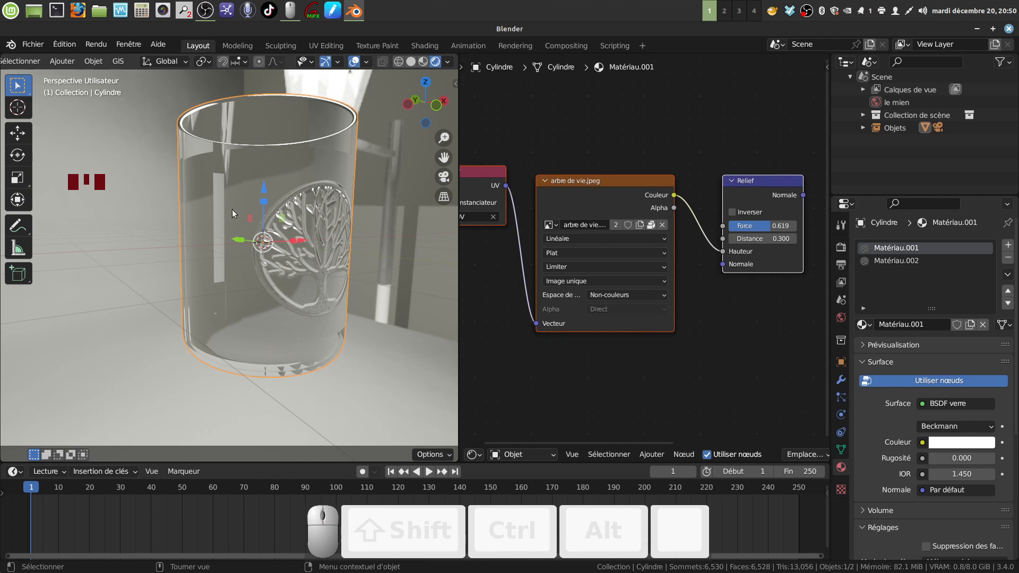
{"action": "middle_click_drag", "start_coordinate": [745, 293], "coordinate": [767, 270]}
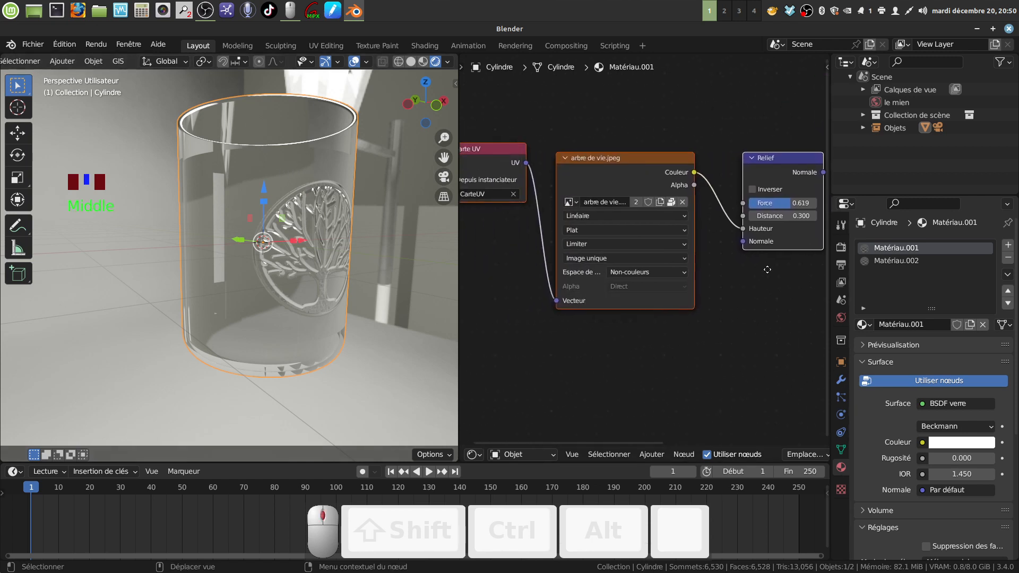
{"action": "scroll", "coordinate": [714, 307], "scroll_direction": "up", "scroll_amount": 2}
{"action": "middle_click_drag", "start_coordinate": [713, 307], "coordinate": [724, 295]}
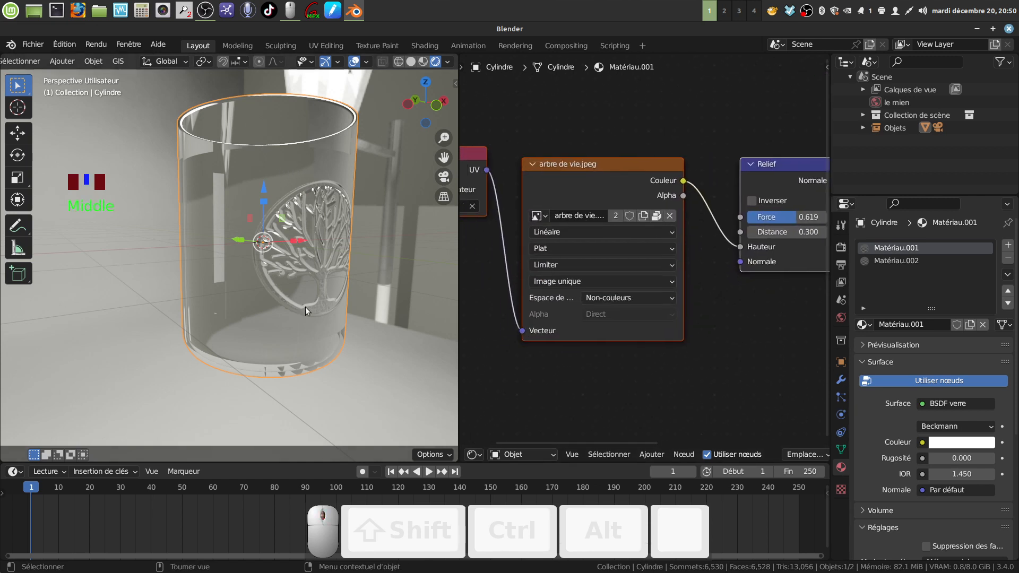
Replace the tree image in the pasted texture node with a new blank 1024 × 1024 px image in the Non-couleurs colour space.
{"action": "left_click", "coordinate": [656, 216]}
{"action": "left_click", "coordinate": [671, 215]}
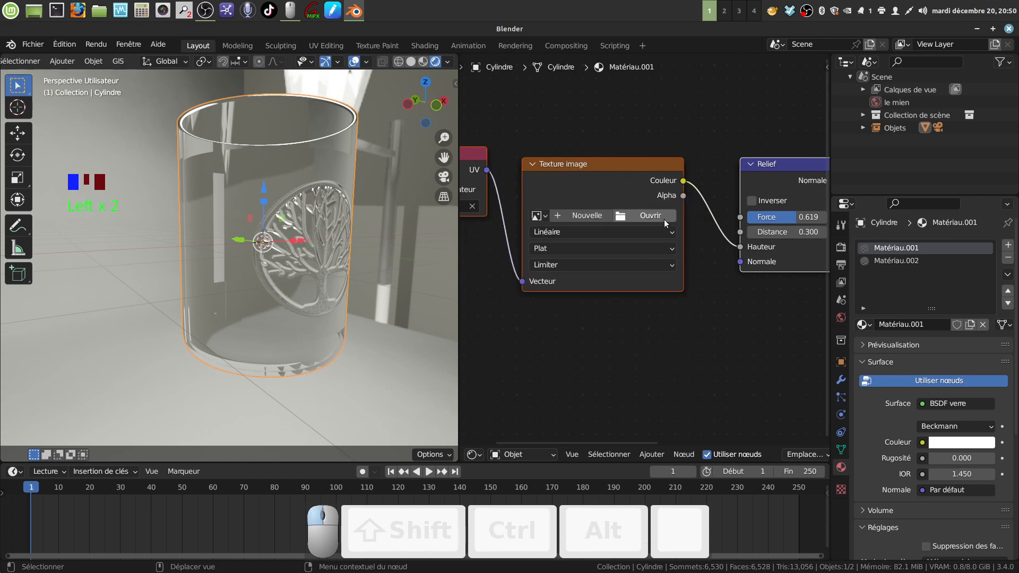
{"action": "left_click", "coordinate": [619, 217]}
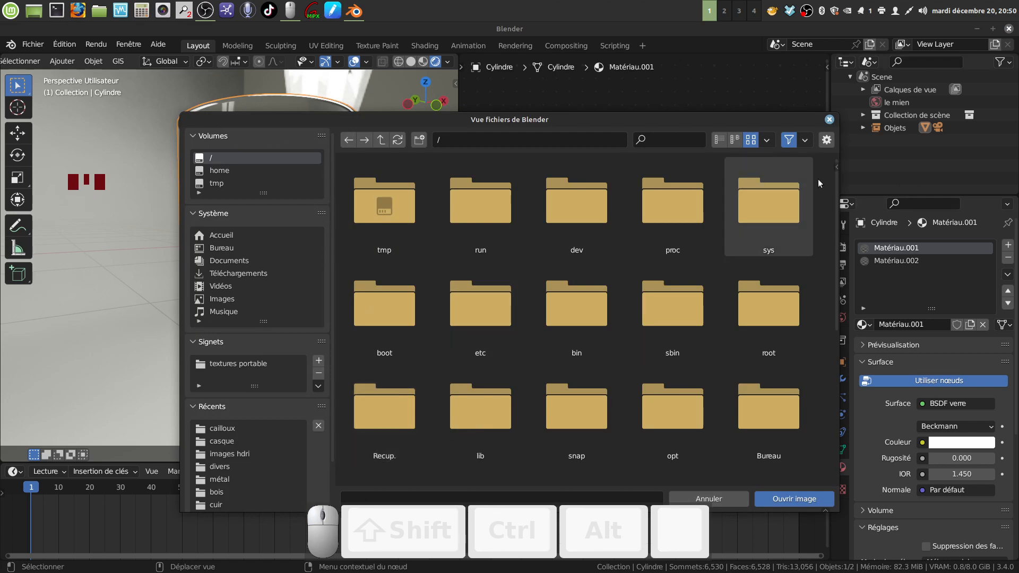
{"action": "left_click", "coordinate": [724, 498]}
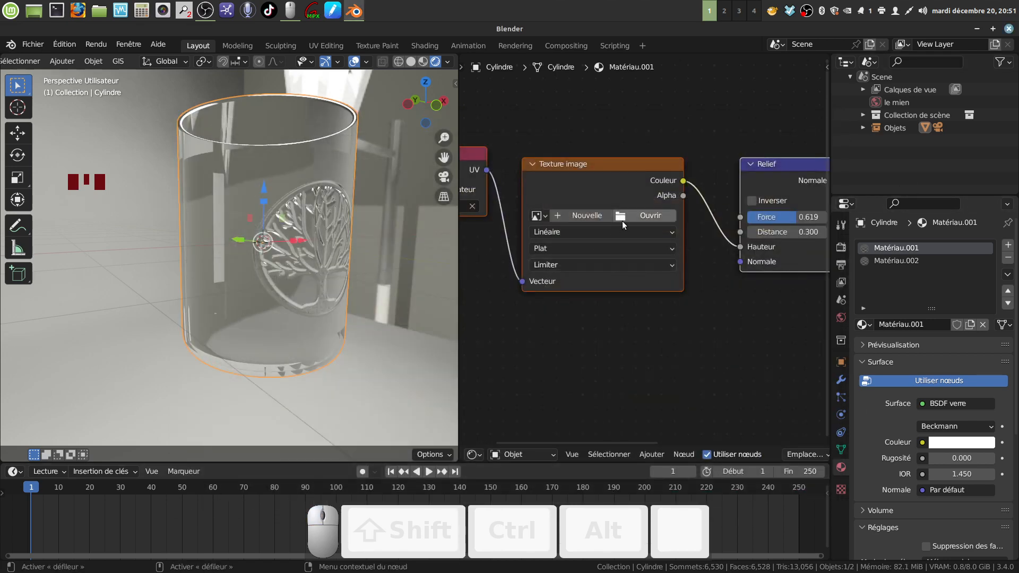
{"action": "left_click", "coordinate": [583, 215]}
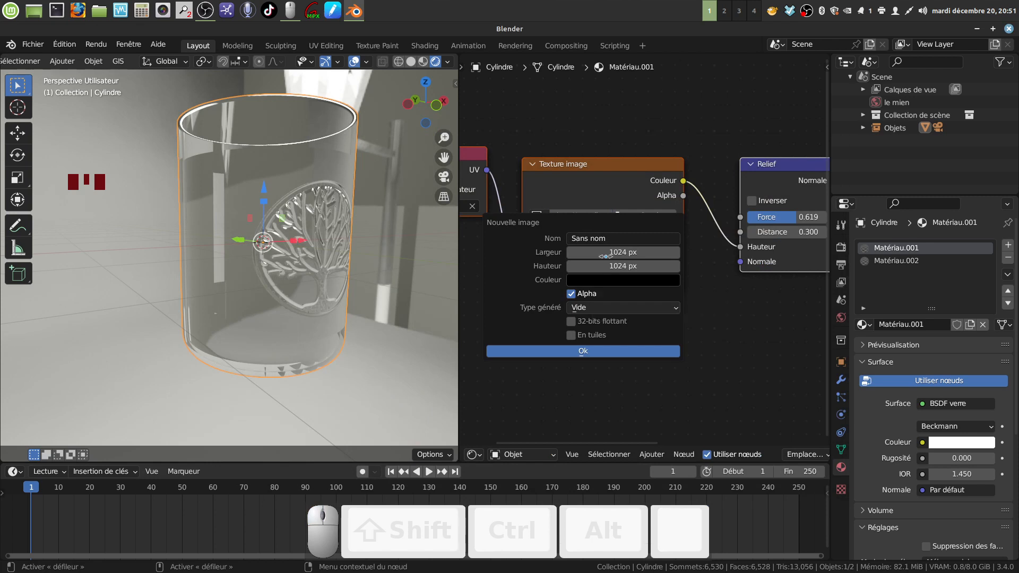
{"action": "left_click", "coordinate": [594, 351]}
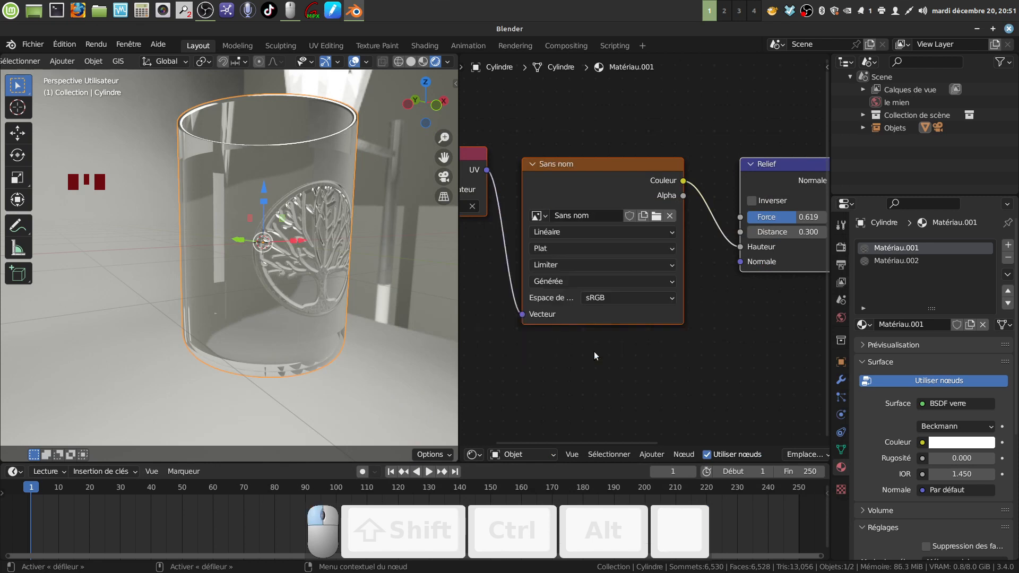
{"action": "left_click", "coordinate": [671, 298]}
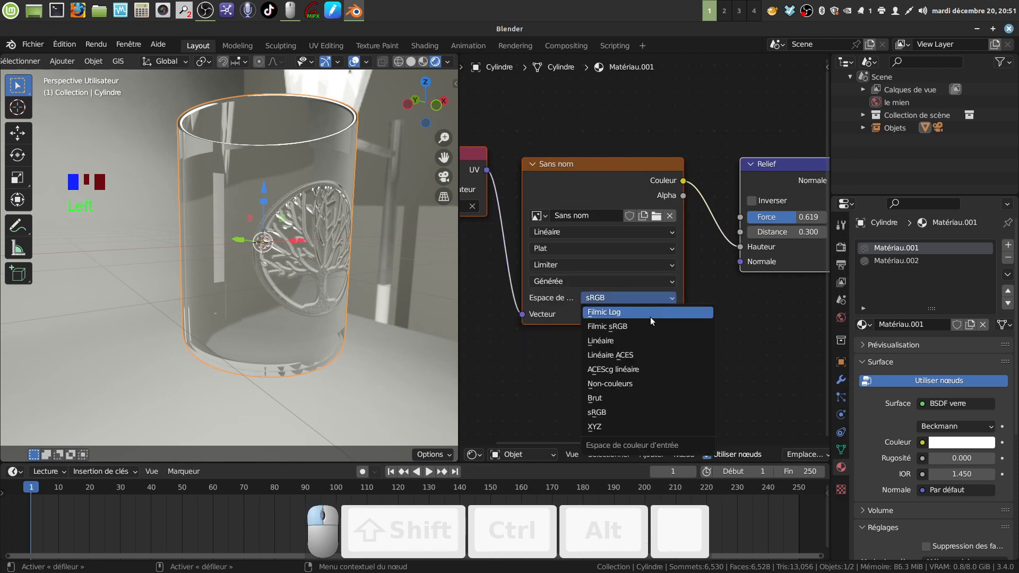
{"action": "left_click", "coordinate": [645, 383]}
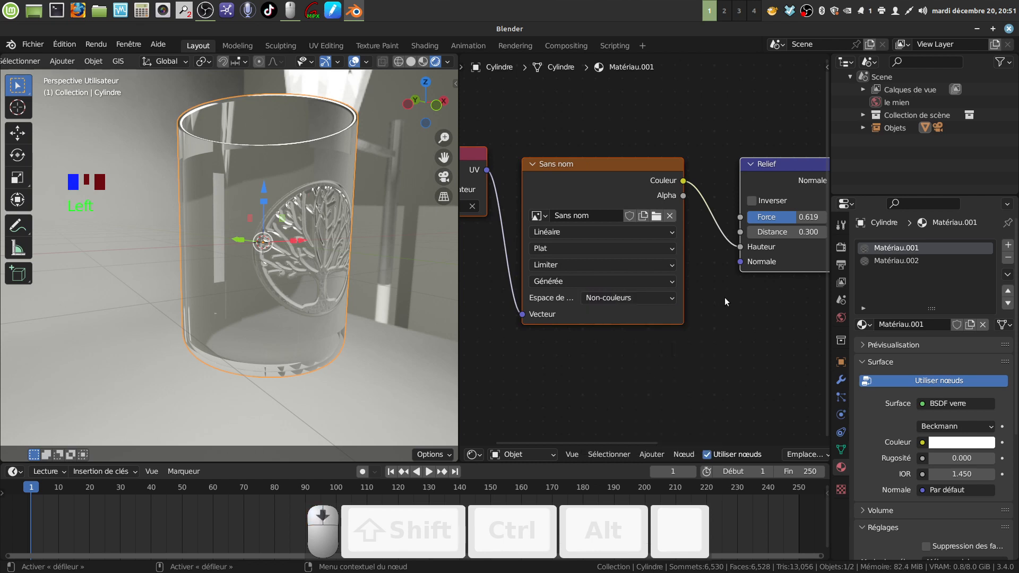
Connect the Relief node's Normale output to the Normale input of the BSDF verre.
{"action": "scroll", "coordinate": [724, 297], "scroll_direction": "down", "scroll_amount": 2}
{"action": "middle_click_drag", "start_coordinate": [736, 221], "coordinate": [630, 245]}
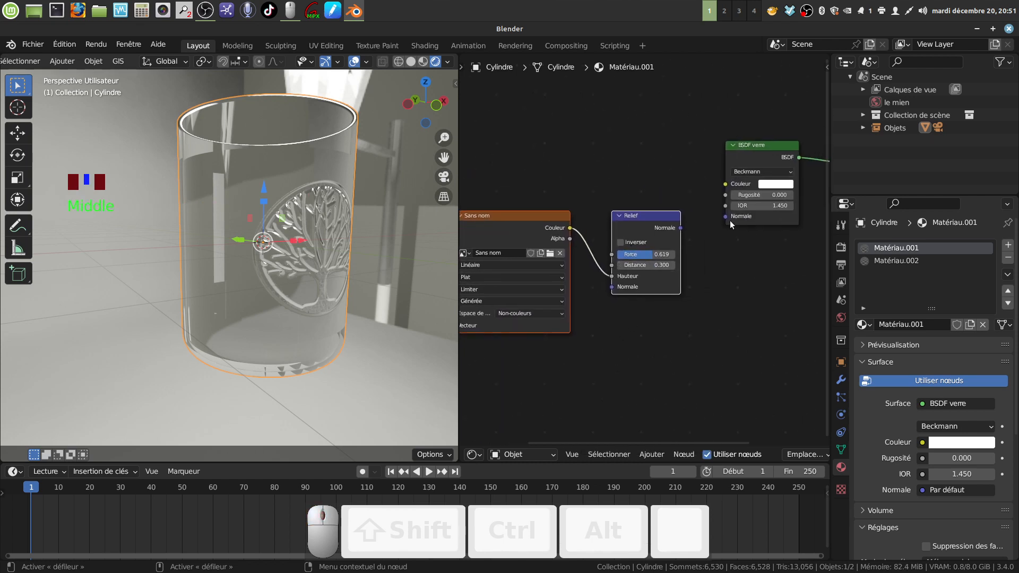
{"action": "left_click_drag", "start_coordinate": [680, 228], "coordinate": [725, 216]}
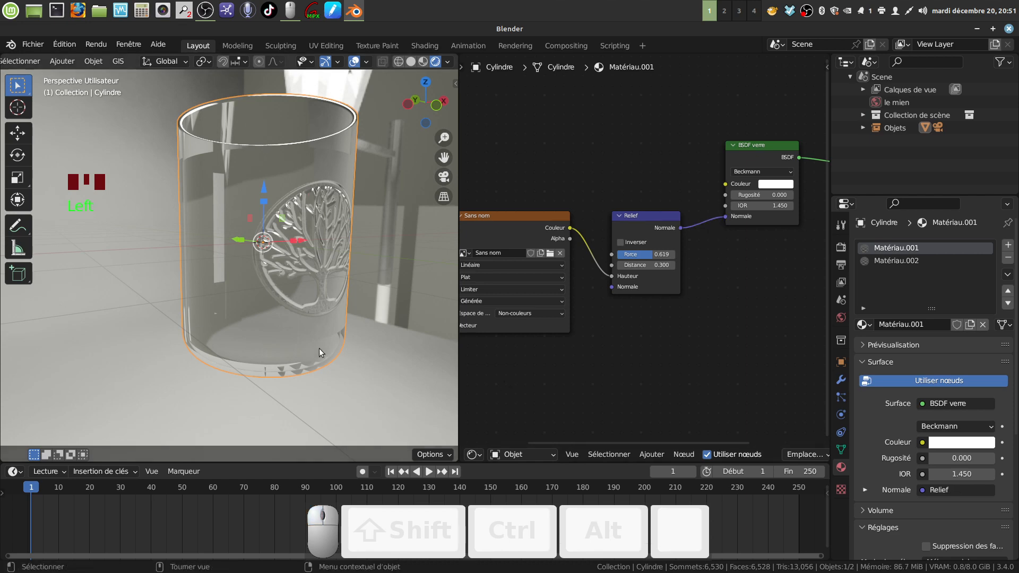
Examine the tree relief on the glass from several angles and review Matériau.001's complete node chain.
{"action": "middle_click_drag", "start_coordinate": [325, 345], "coordinate": [301, 354]}
{"action": "scroll", "coordinate": [623, 337], "scroll_direction": "down", "scroll_amount": 2}
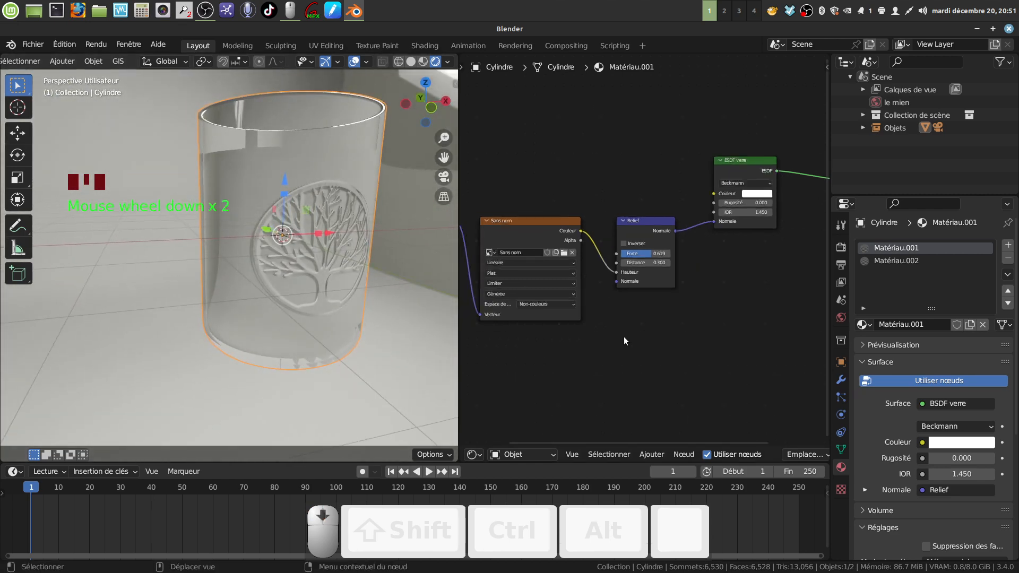
{"action": "middle_click_drag", "start_coordinate": [622, 336], "coordinate": [676, 310]}
{"action": "scroll", "coordinate": [359, 334], "scroll_direction": "up", "scroll_amount": 3}
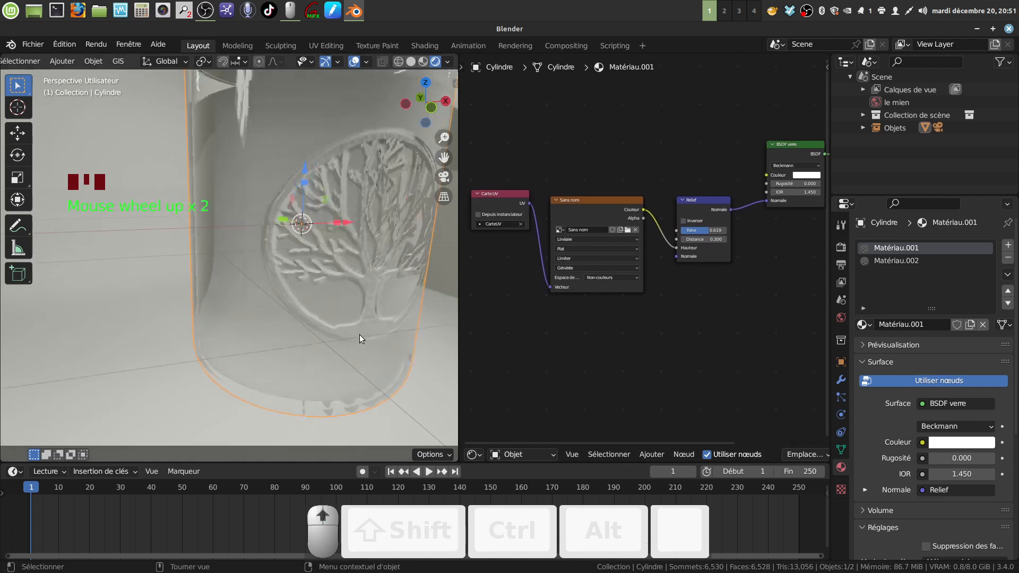
{"action": "middle_click_drag", "start_coordinate": [359, 334], "coordinate": [374, 297]}
{"action": "scroll", "coordinate": [355, 321], "scroll_direction": "down", "scroll_amount": 4}
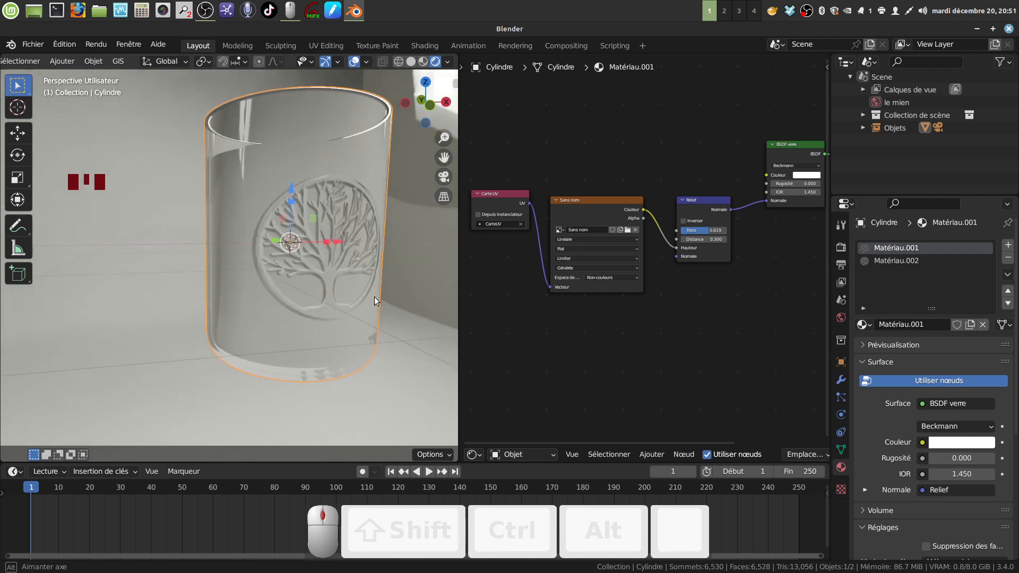
{"action": "middle_click_drag", "start_coordinate": [525, 292], "coordinate": [540, 317]}
{"action": "scroll", "coordinate": [520, 320], "scroll_direction": "down", "scroll_amount": 1}
{"action": "scroll", "coordinate": [556, 317], "scroll_direction": "down", "scroll_amount": 2}
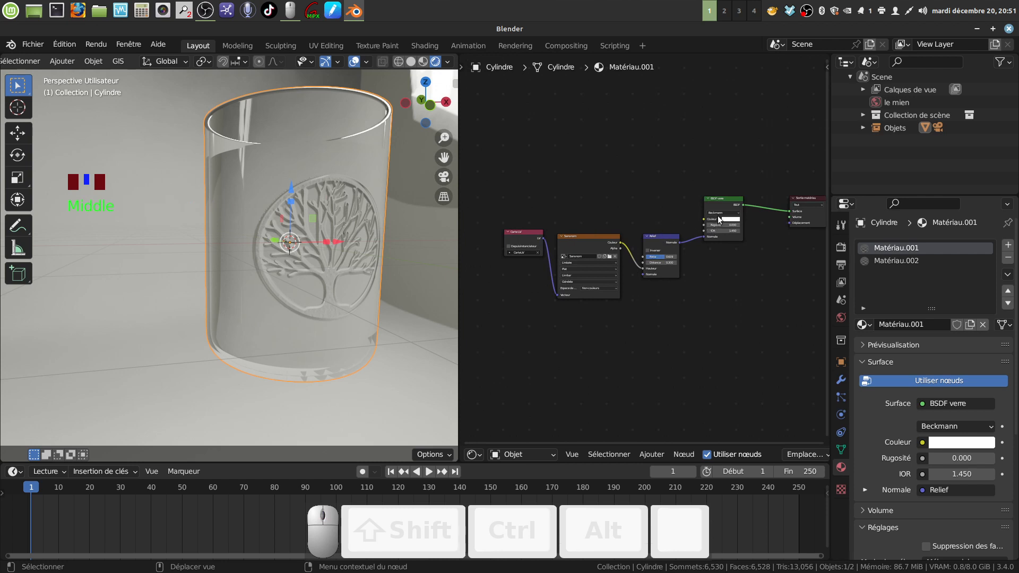
{"action": "middle_click_drag", "start_coordinate": [701, 278], "coordinate": [680, 273]}
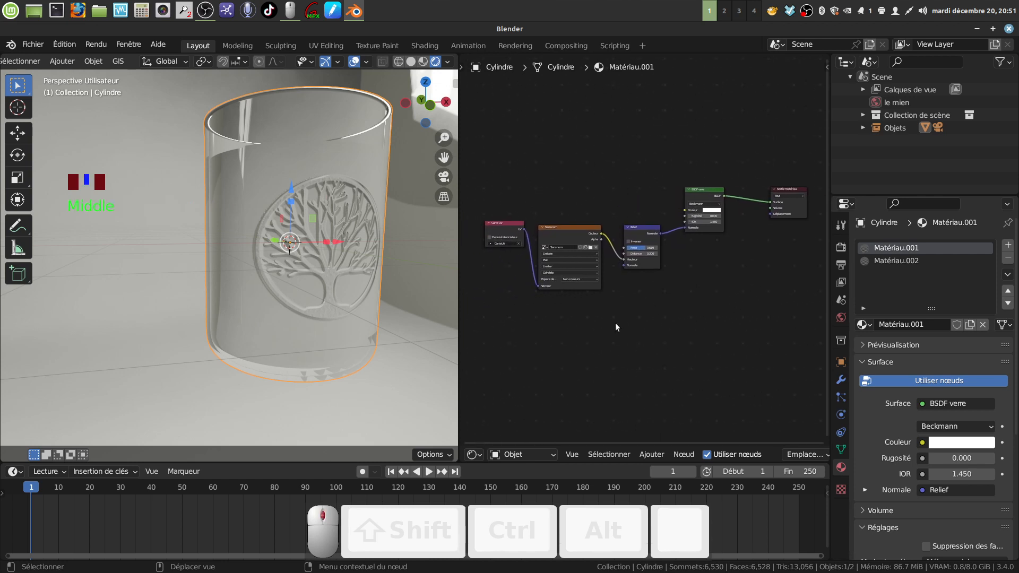
{"action": "scroll", "coordinate": [617, 324], "scroll_direction": "up", "scroll_amount": 3}
{"action": "middle_click_drag", "start_coordinate": [619, 321], "coordinate": [719, 289]}
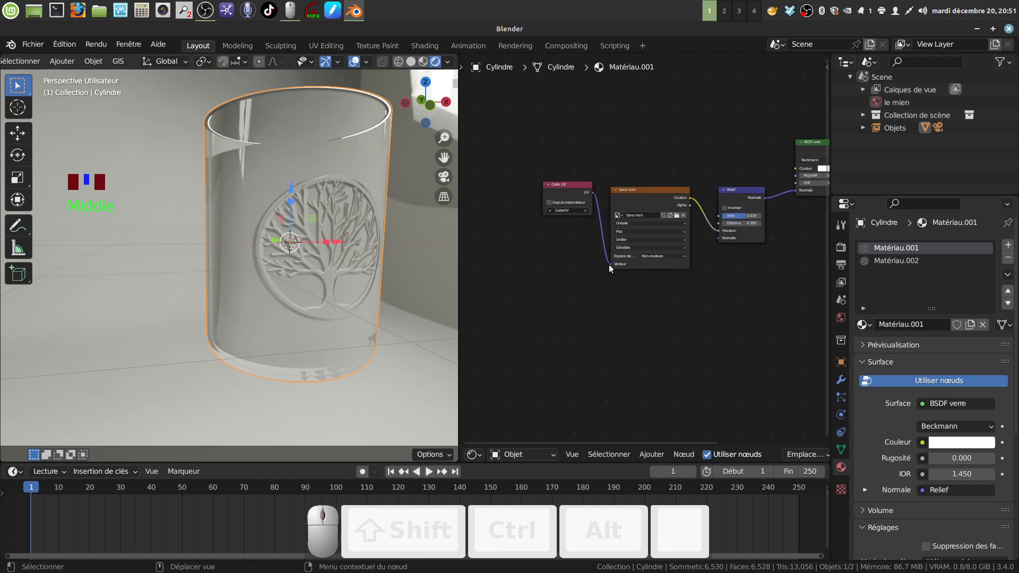
Disconnect the Carte UV node from the blank image texture and delete it.
{"action": "left_click_drag", "start_coordinate": [610, 264], "coordinate": [585, 252]}
{"action": "left_click", "coordinate": [563, 194]}
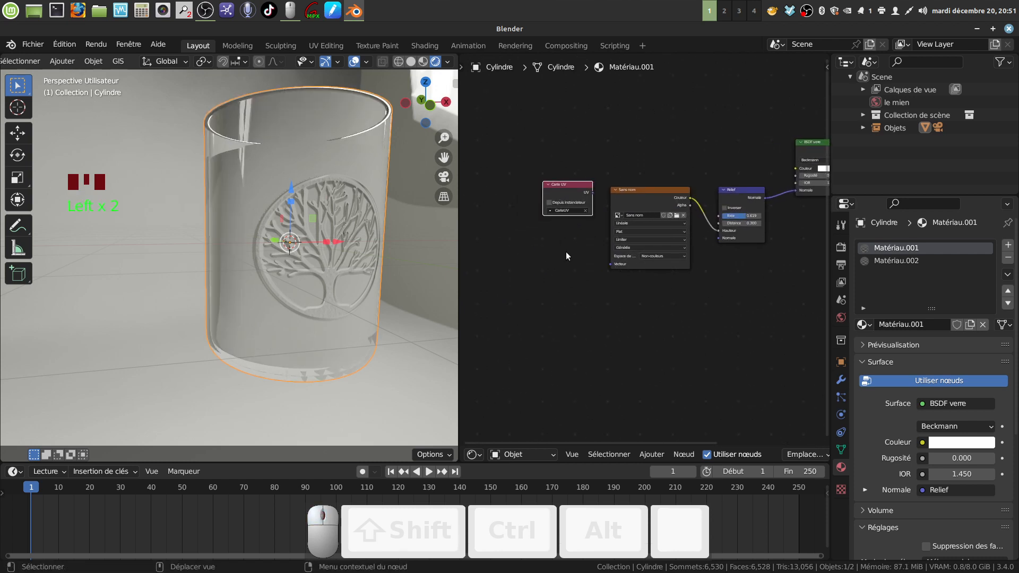
{"action": "key", "text": "x"}
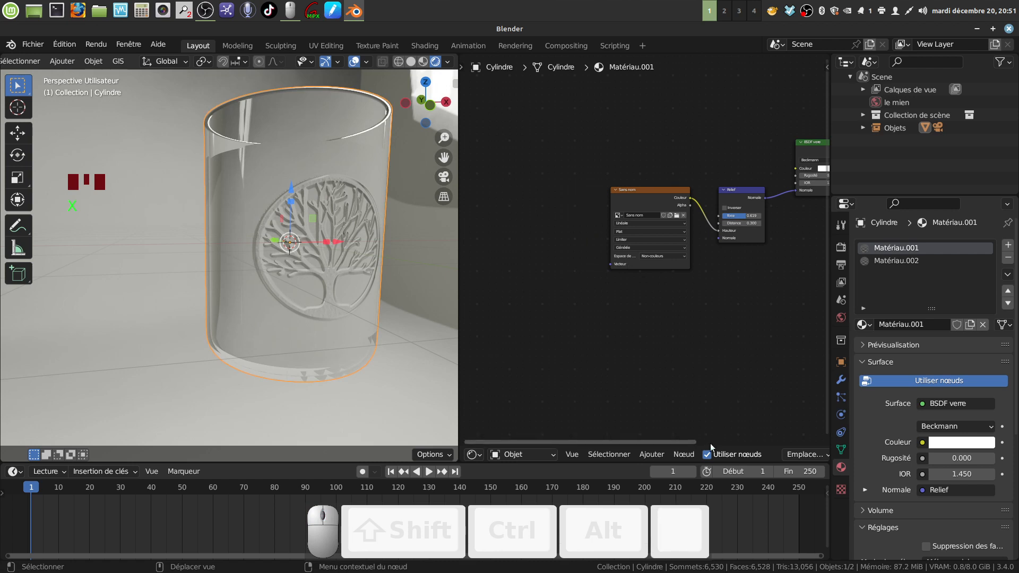
Add a texture coordinates node and connect its Générée output to the blank image texture's Vecteur input.
{"action": "scroll", "coordinate": [682, 455], "scroll_direction": "down", "scroll_amount": 13}
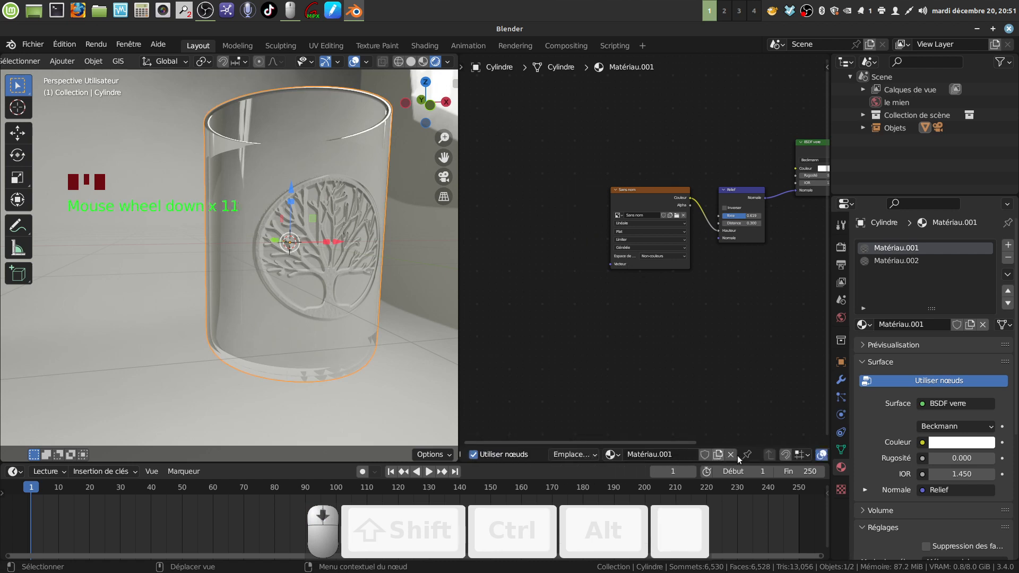
{"action": "scroll", "coordinate": [673, 455], "scroll_direction": "down", "scroll_amount": 3}
{"action": "scroll", "coordinate": [748, 454], "scroll_direction": "up", "scroll_amount": 13}
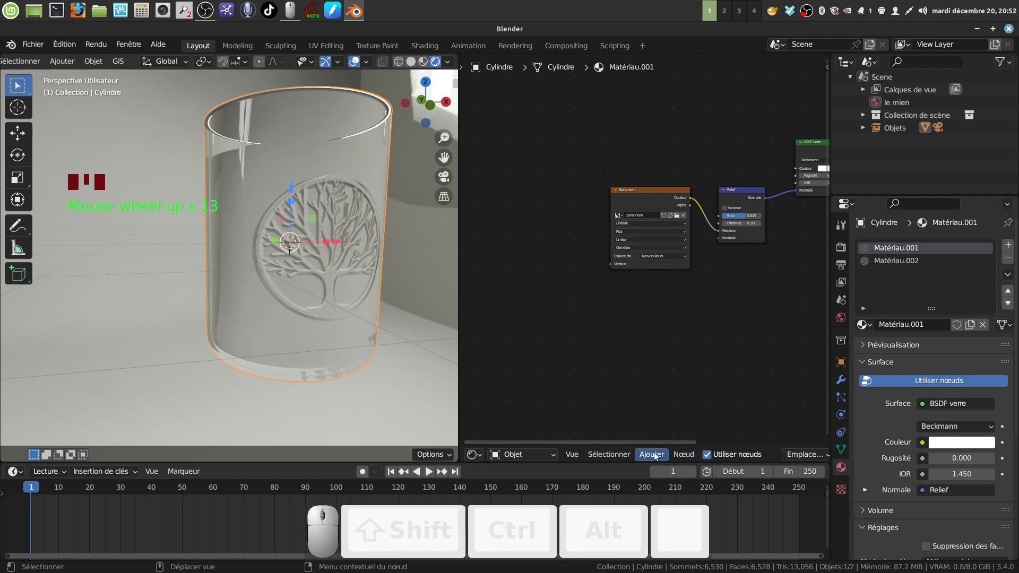
{"action": "left_click", "coordinate": [656, 456]}
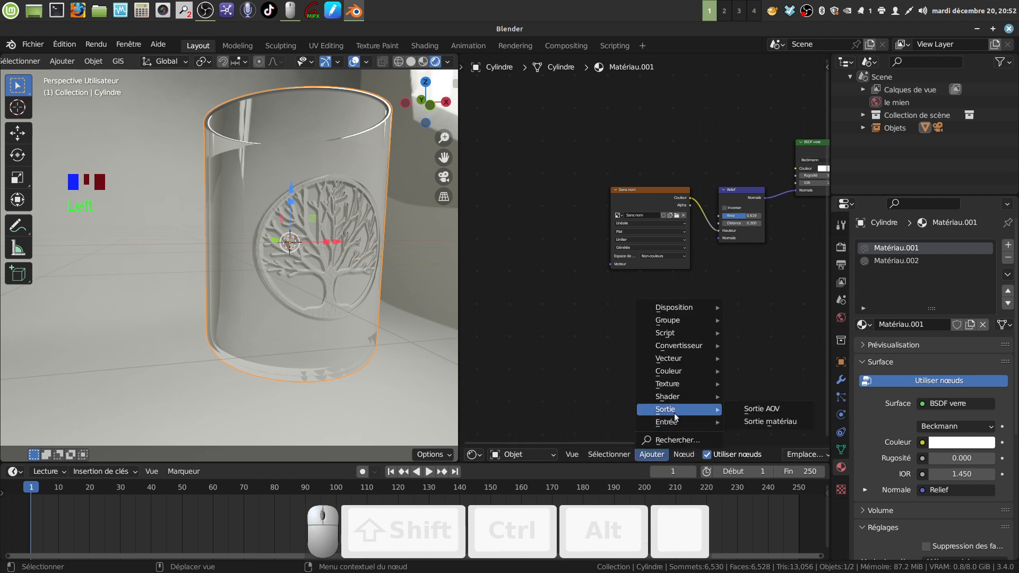
{"action": "mouse_move", "coordinate": [668, 421]}
{"action": "left_click", "coordinate": [787, 370]}
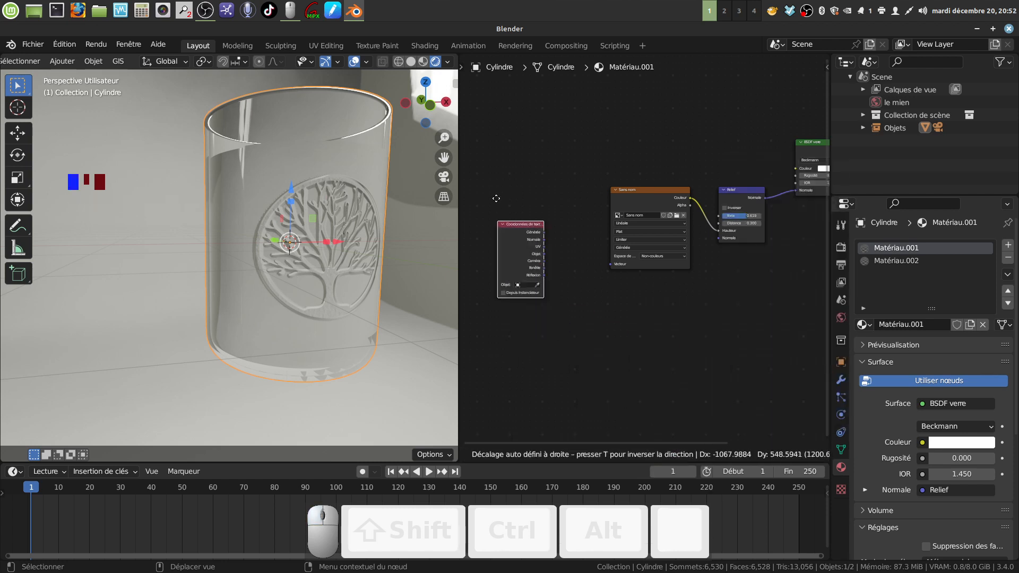
{"action": "scroll", "coordinate": [571, 292], "scroll_direction": "up", "scroll_amount": 2}
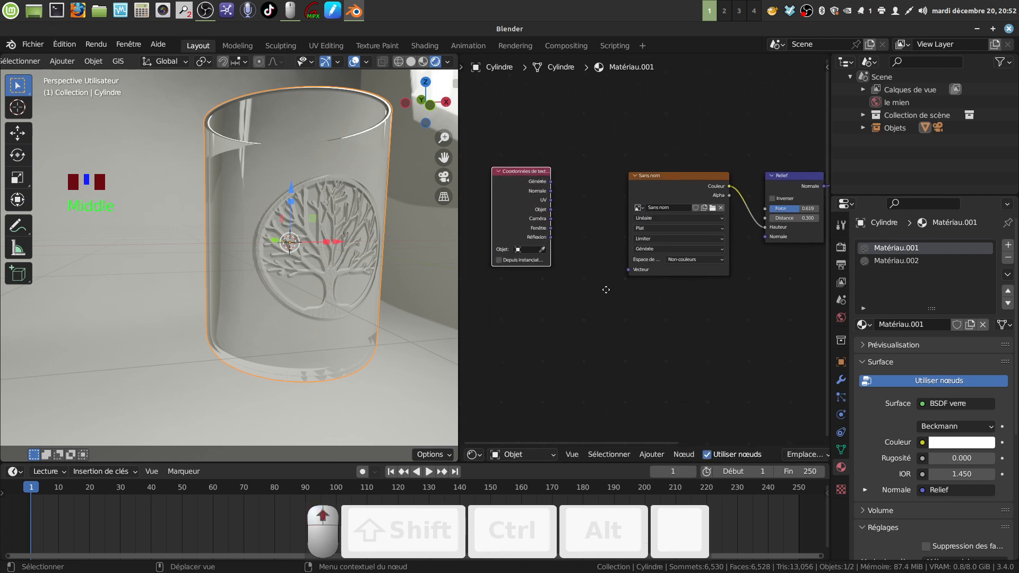
{"action": "left_click_drag", "start_coordinate": [550, 184], "coordinate": [558, 189]}
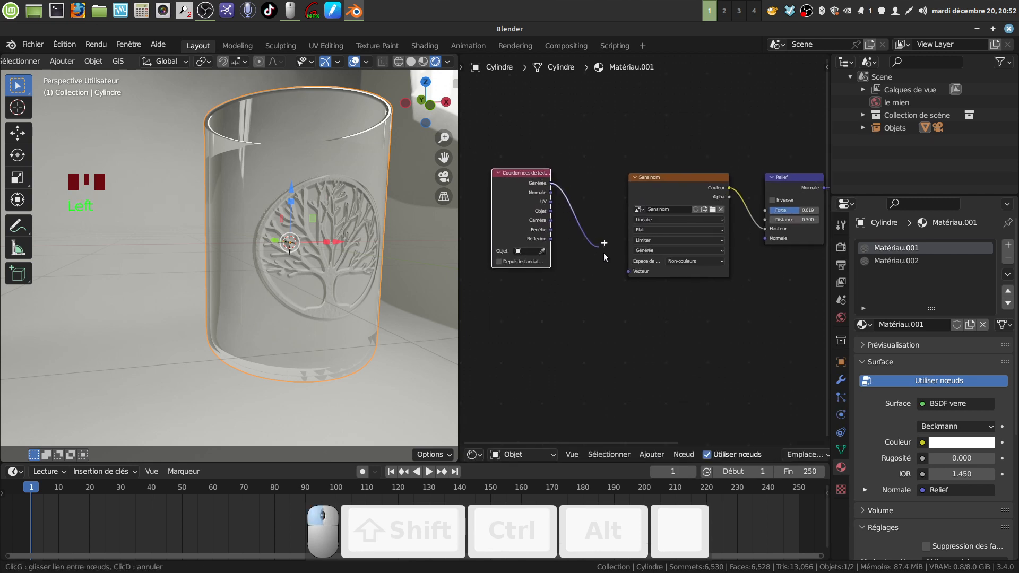
{"action": "left_click_drag", "start_coordinate": [632, 270], "coordinate": [630, 271]}
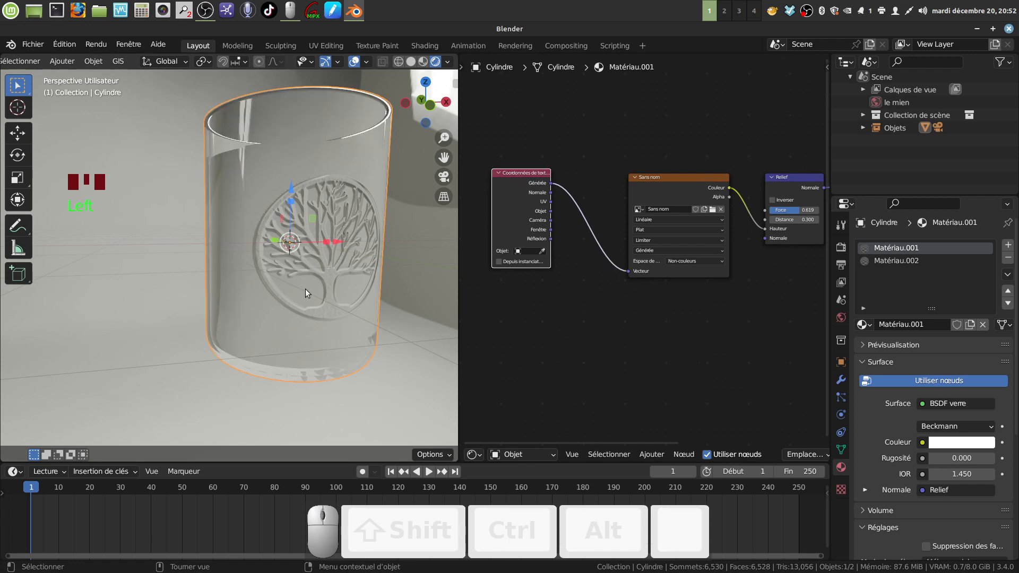
Inspect the glass again, and delete the texture coordinates, blank image and Relief nodes from Matériau.001.
{"action": "middle_click_drag", "start_coordinate": [304, 289], "coordinate": [308, 265]}
{"action": "scroll", "coordinate": [546, 278], "scroll_direction": "down", "scroll_amount": 5}
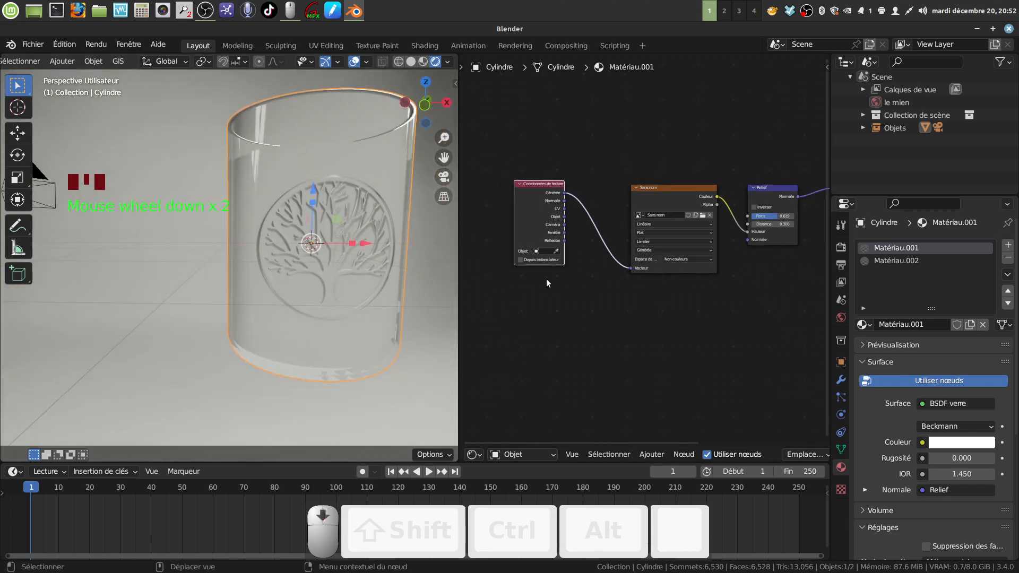
{"action": "middle_click_drag", "start_coordinate": [565, 293], "coordinate": [510, 305]}
{"action": "middle_click_drag", "start_coordinate": [314, 278], "coordinate": [334, 262]}
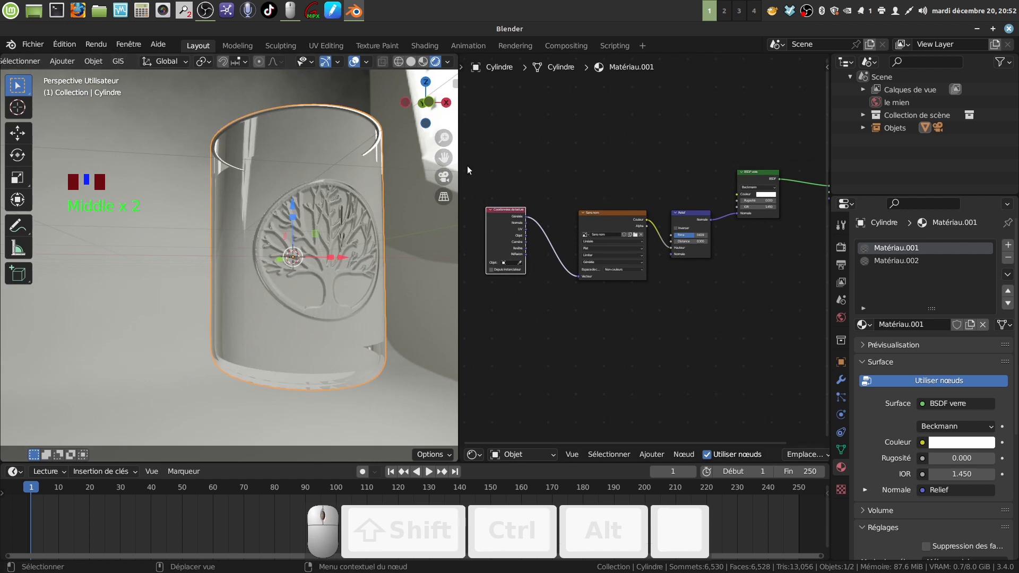
{"action": "scroll", "coordinate": [468, 168], "scroll_direction": "down", "scroll_amount": 1}
{"action": "left_click_drag", "start_coordinate": [470, 166], "coordinate": [714, 288]}
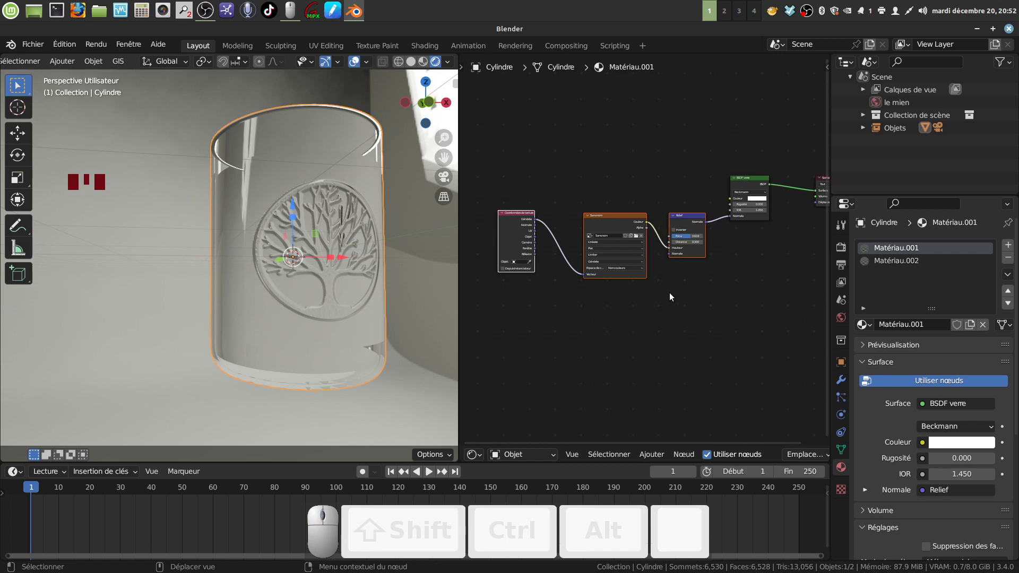
{"action": "key", "text": "x"}
{"action": "middle_click_drag", "start_coordinate": [413, 253], "coordinate": [296, 273]}
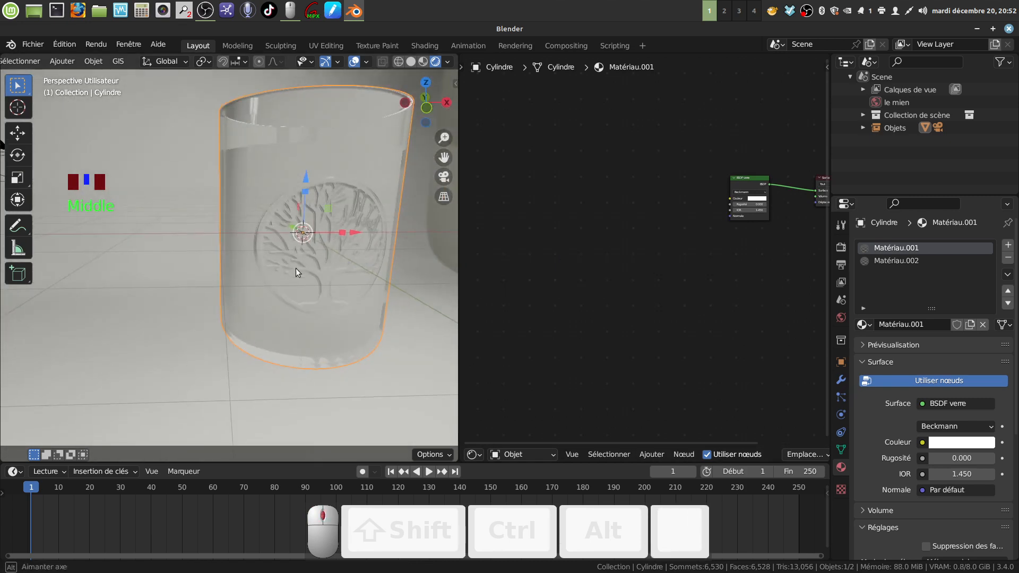
Switch to Matériau.002, check the tree relief up close, and widen the 3D viewport.
{"action": "mouse_move", "coordinate": [699, 276]}
{"action": "middle_mouse_down"}
{"action": "mouse_move", "coordinate": [591, 284]}
{"action": "mouse_move", "coordinate": [709, 260]}
{"action": "middle_mouse_up"}
{"action": "left_click", "coordinate": [878, 261]}
{"action": "scroll", "coordinate": [626, 296], "scroll_direction": "up", "scroll_amount": 2}
{"action": "middle_click_drag", "start_coordinate": [337, 316], "coordinate": [367, 303]}
{"action": "middle_click_drag", "start_coordinate": [310, 202], "coordinate": [250, 215]}
{"action": "middle_click_drag", "start_coordinate": [256, 218], "coordinate": [231, 242]}
{"action": "middle_click_drag", "start_coordinate": [230, 242], "coordinate": [246, 204], "text": "shift"}
{"action": "left_click_drag", "start_coordinate": [457, 277], "coordinate": [509, 279]}
Show the whole glass in front orthographic view and look closely at the tree motif.
{"action": "scroll", "coordinate": [422, 307], "scroll_direction": "down", "scroll_amount": 4}
{"action": "mouse_move", "coordinate": [348, 339]}
{"action": "middle_mouse_down", "text": "shift"}
{"action": "mouse_move", "coordinate": [352, 324]}
{"action": "mouse_move", "coordinate": [356, 343]}
{"action": "middle_mouse_up", "text": "shift"}
{"action": "middle_click_drag", "start_coordinate": [357, 343], "coordinate": [338, 310]}
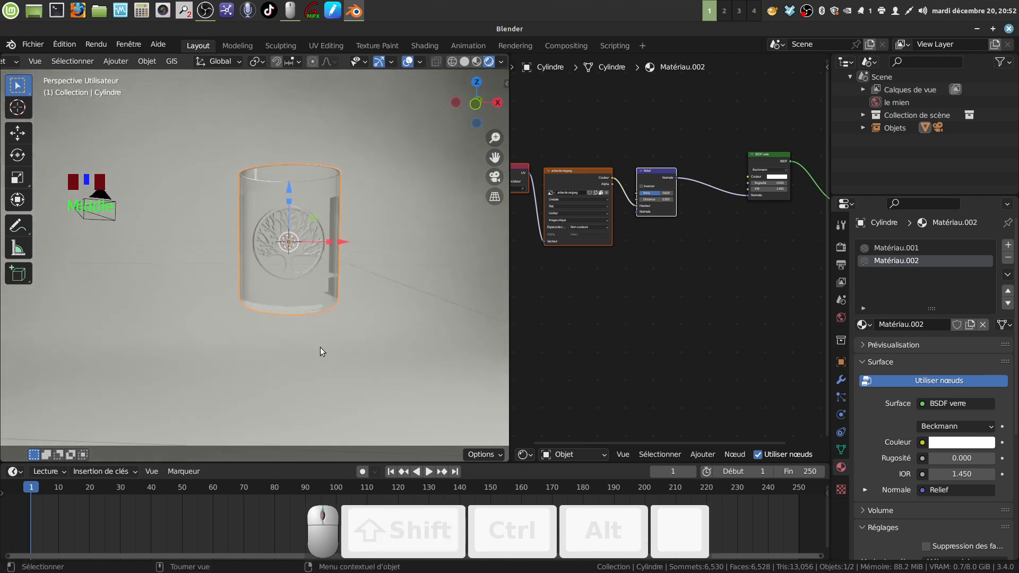
{"action": "key", "text": "KP_1"}
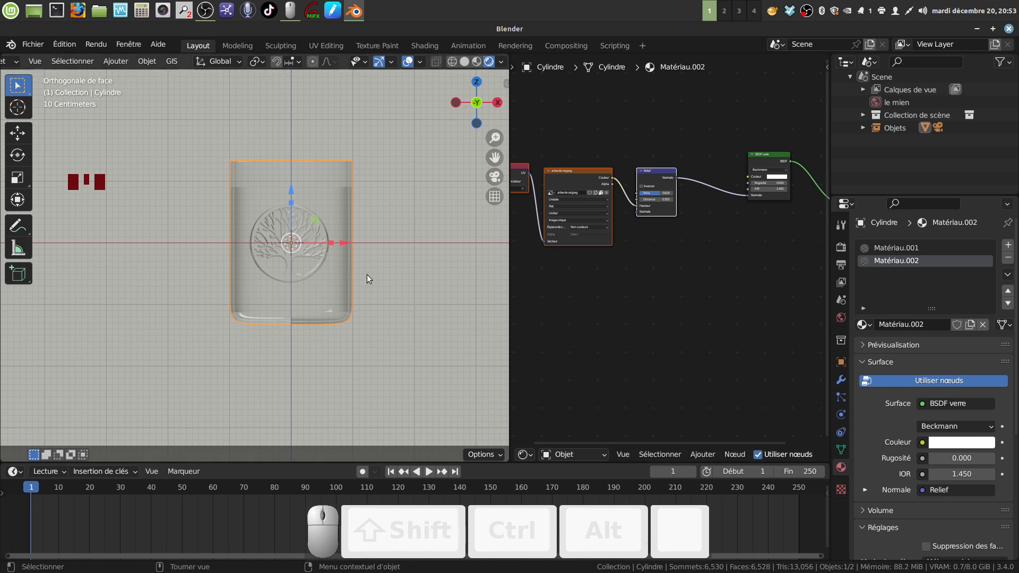
{"action": "scroll", "coordinate": [342, 297], "scroll_direction": "up", "scroll_amount": 3}
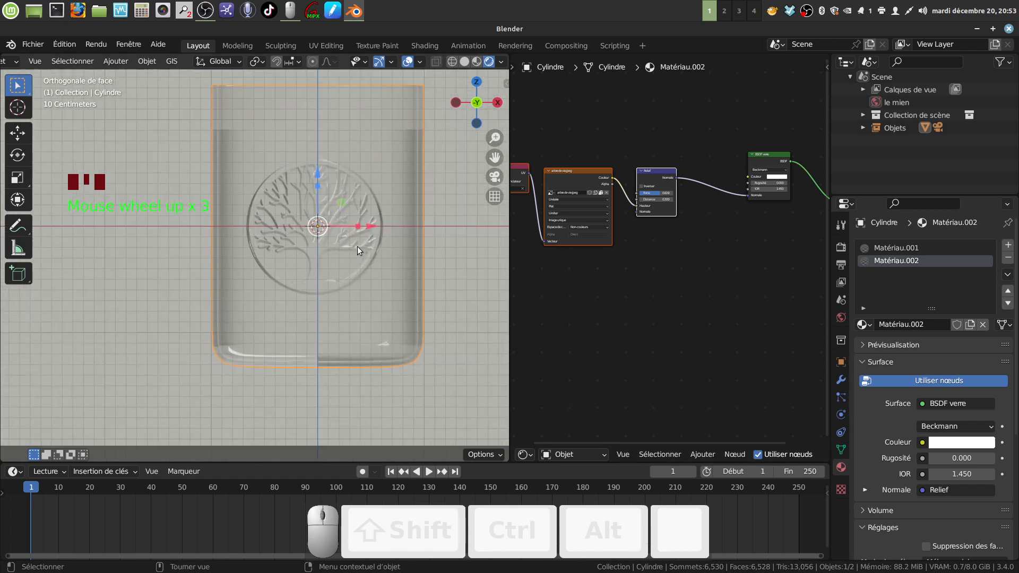
Switch to solid shading, add a plane, and lower it about 1.34 m to the base of the glass.
{"action": "scroll", "coordinate": [323, 249], "scroll_direction": "down", "scroll_amount": 1}
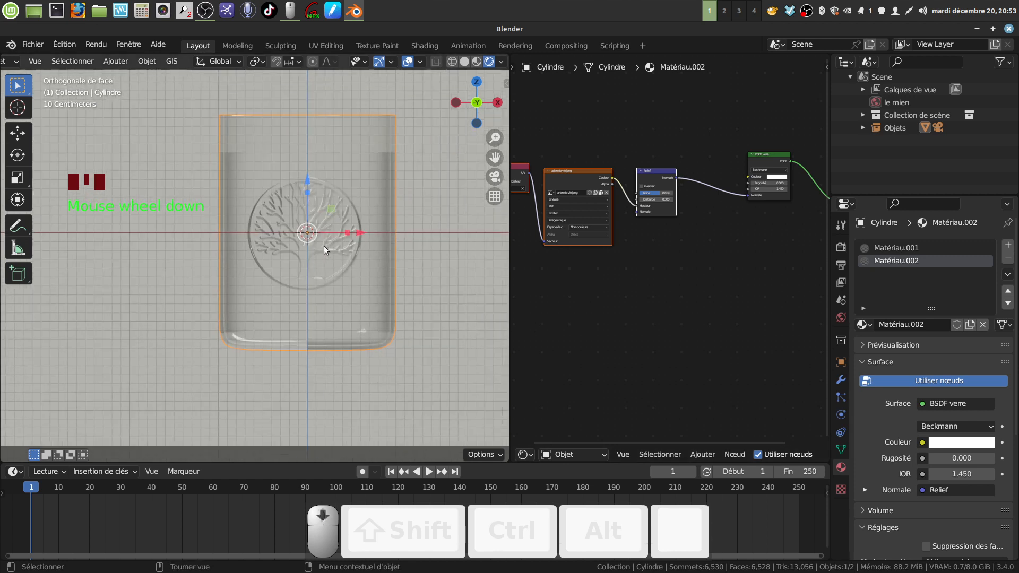
{"action": "scroll", "coordinate": [307, 118], "scroll_direction": "down", "scroll_amount": 3}
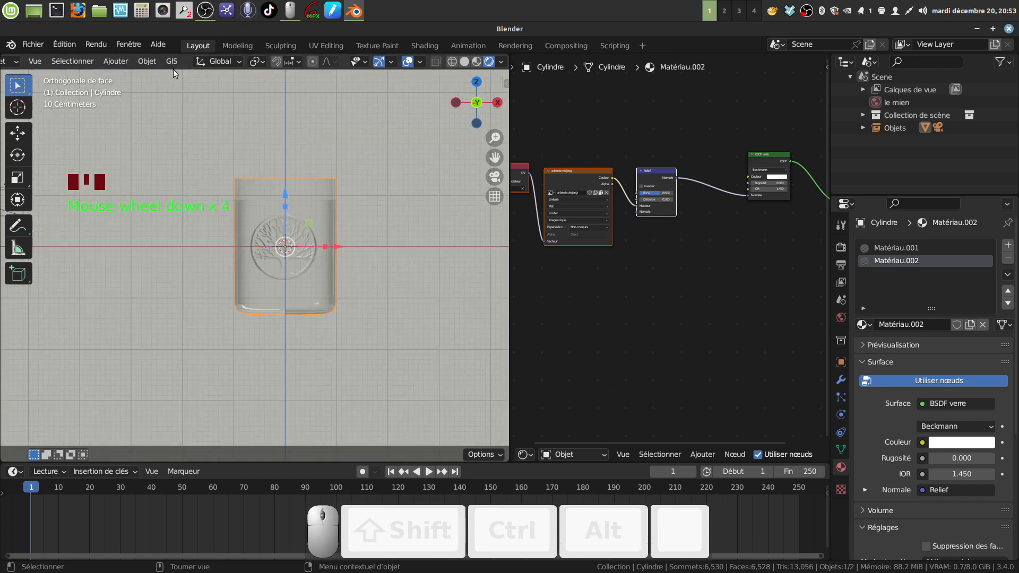
{"action": "left_click", "coordinate": [467, 62]}
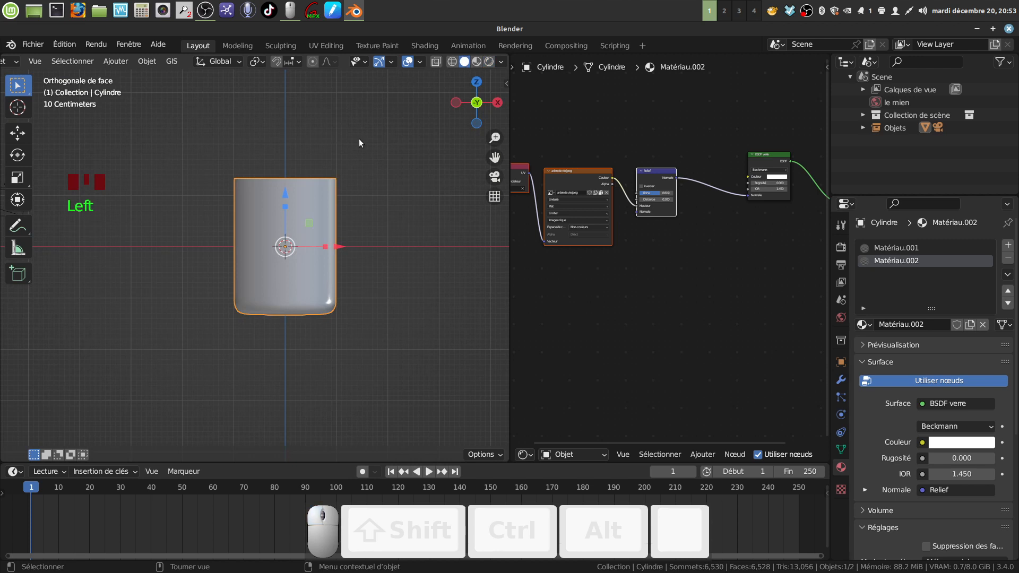
{"action": "left_click", "coordinate": [116, 61]}
{"action": "mouse_move", "coordinate": [160, 75]}
{"action": "left_click", "coordinate": [247, 75]}
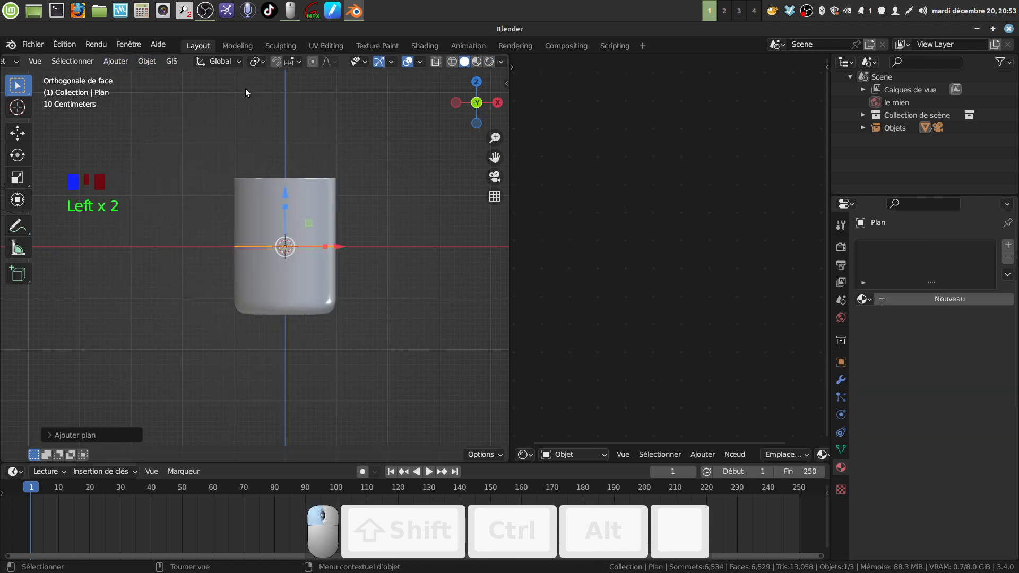
{"action": "left_click_drag", "start_coordinate": [285, 201], "coordinate": [284, 265]}
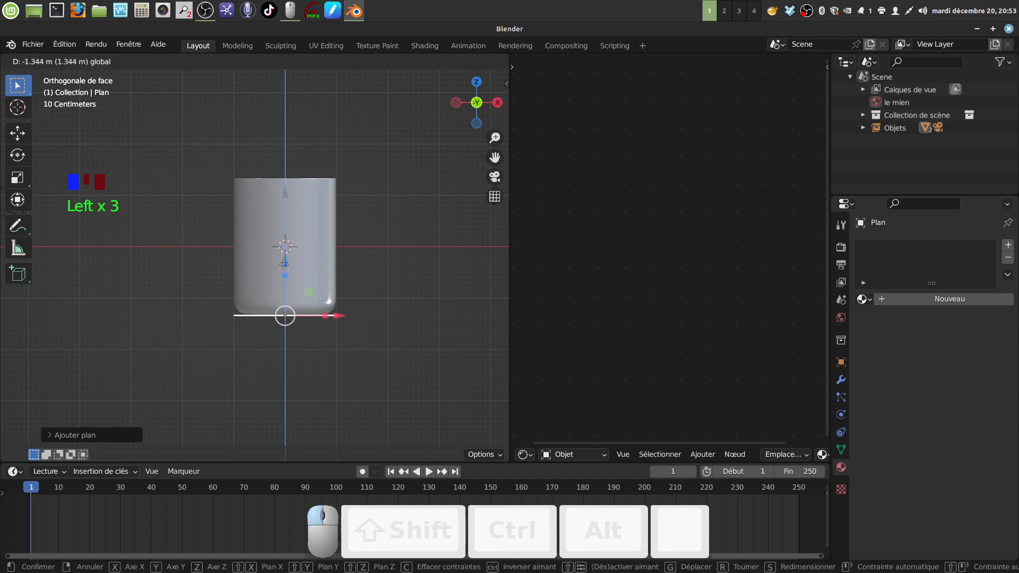
Scale the plane up into a large floor and view it in perspective with rendered shading.
{"action": "key", "text": "s"}
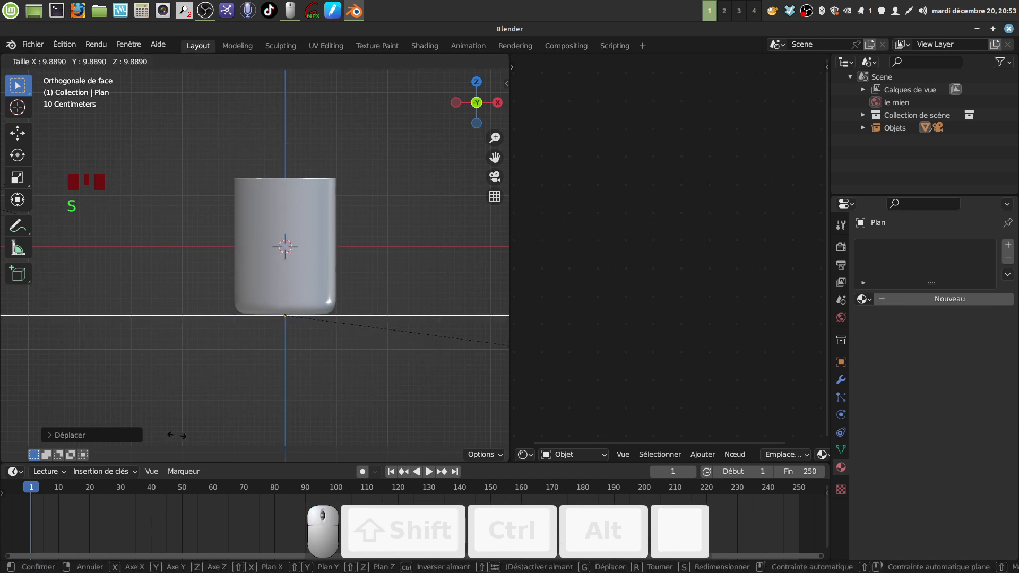
{"action": "left_click", "coordinate": [316, 407]}
{"action": "key", "text": "s"}
{"action": "left_click", "coordinate": [258, 115]}
{"action": "mouse_move", "coordinate": [306, 300]}
{"action": "middle_mouse_down"}
{"action": "mouse_move", "coordinate": [311, 316]}
{"action": "mouse_move", "coordinate": [364, 350]}
{"action": "mouse_move", "coordinate": [373, 303]}
{"action": "mouse_move", "coordinate": [317, 298]}
{"action": "mouse_move", "coordinate": [320, 316]}
{"action": "mouse_move", "coordinate": [314, 298]}
{"action": "mouse_move", "coordinate": [334, 328]}
{"action": "mouse_move", "coordinate": [345, 315]}
{"action": "middle_mouse_up"}
{"action": "left_click", "coordinate": [486, 62]}
{"action": "scroll", "coordinate": [344, 314], "scroll_direction": "up", "scroll_amount": 5}
{"action": "scroll", "coordinate": [310, 298], "scroll_direction": "down", "scroll_amount": 5}
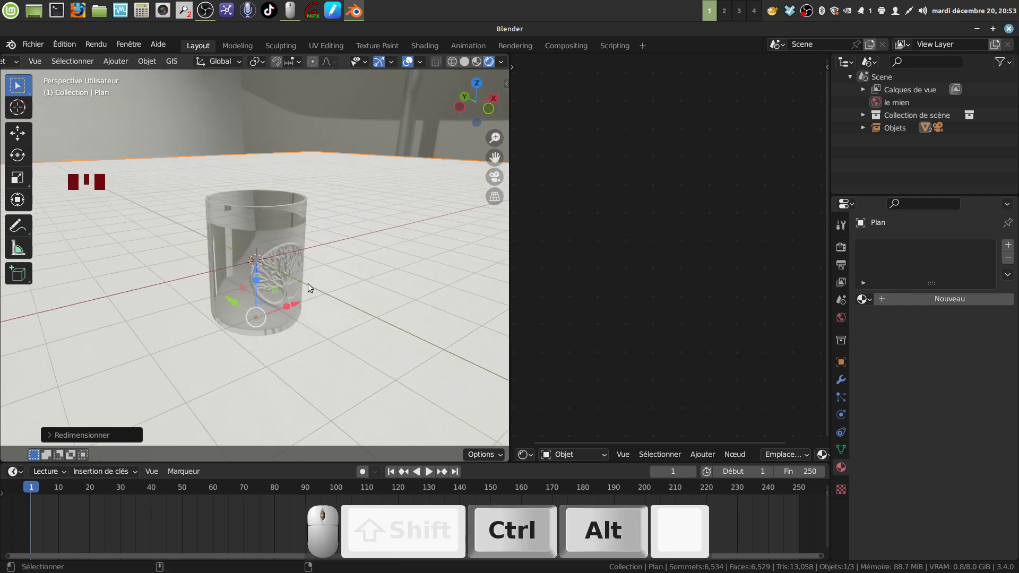
Align the active camera to the view and lock it to the view to frame the whole glass, then unlock it.
{"action": "key", "text": "ctrl+alt+KP_0"}
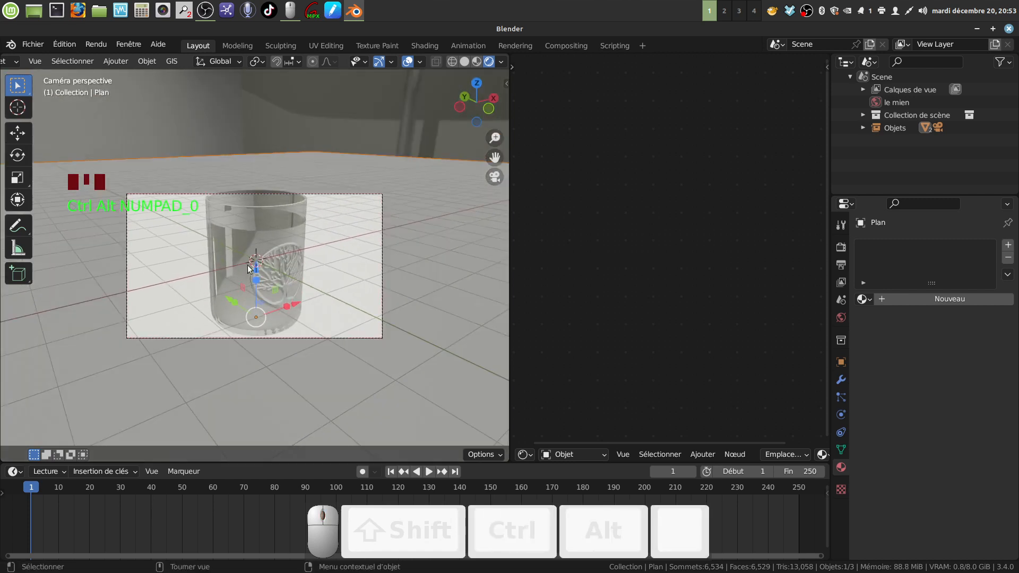
{"action": "key", "text": "q"}
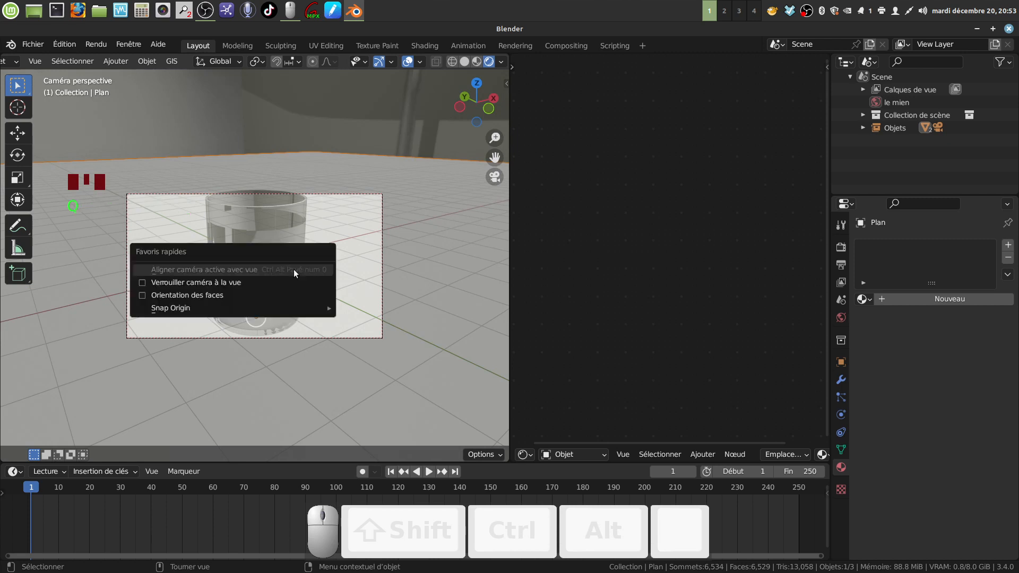
{"action": "left_click", "coordinate": [148, 283]}
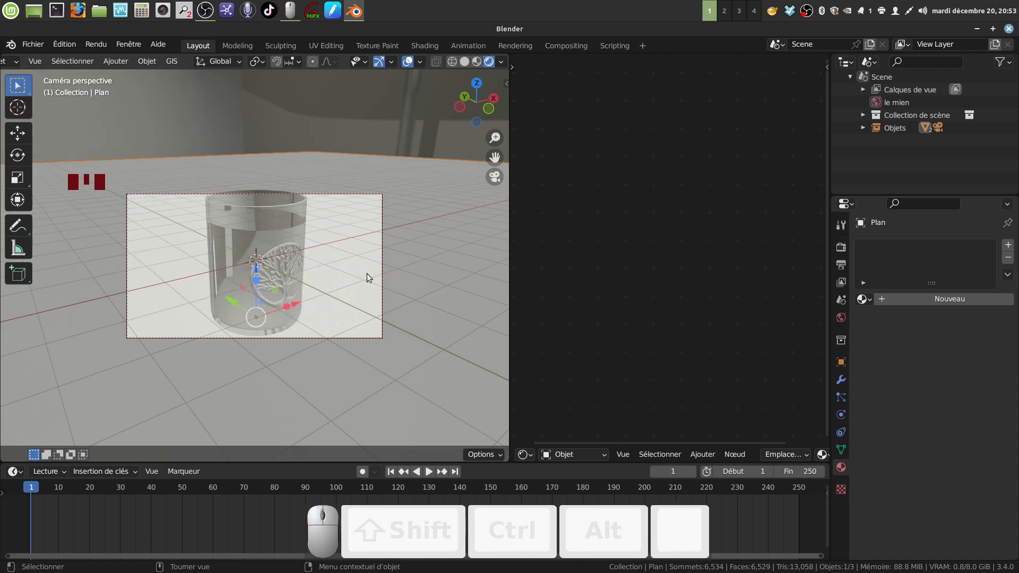
{"action": "scroll", "coordinate": [308, 282], "scroll_direction": "down", "scroll_amount": 2}
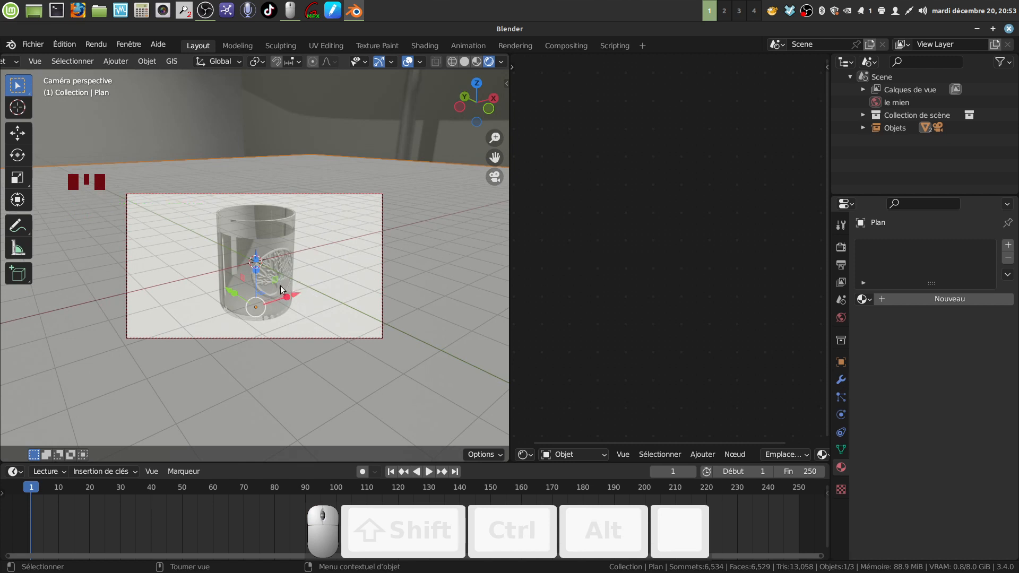
{"action": "key", "text": "q"}
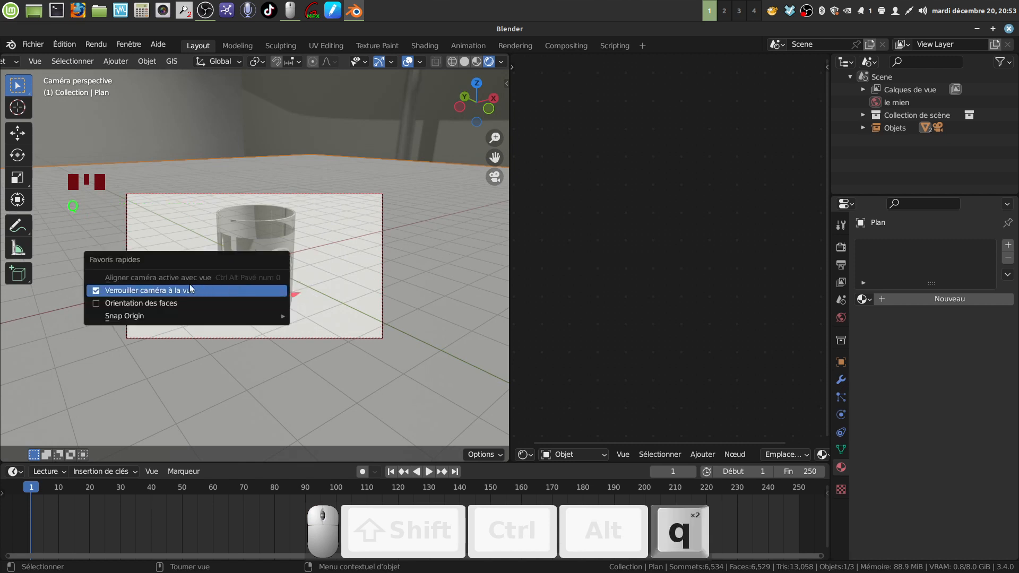
{"action": "left_click", "coordinate": [94, 291]}
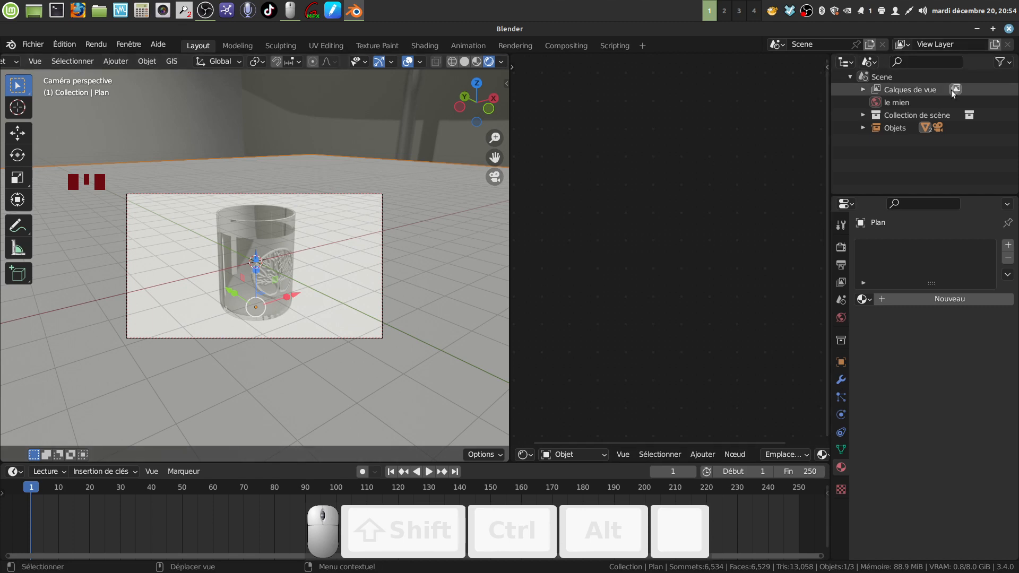
Switch to YouTube in the browser and look over the BLENDER EN FRANÇAIS channel's video list.
{"action": "left_click", "coordinate": [976, 29]}
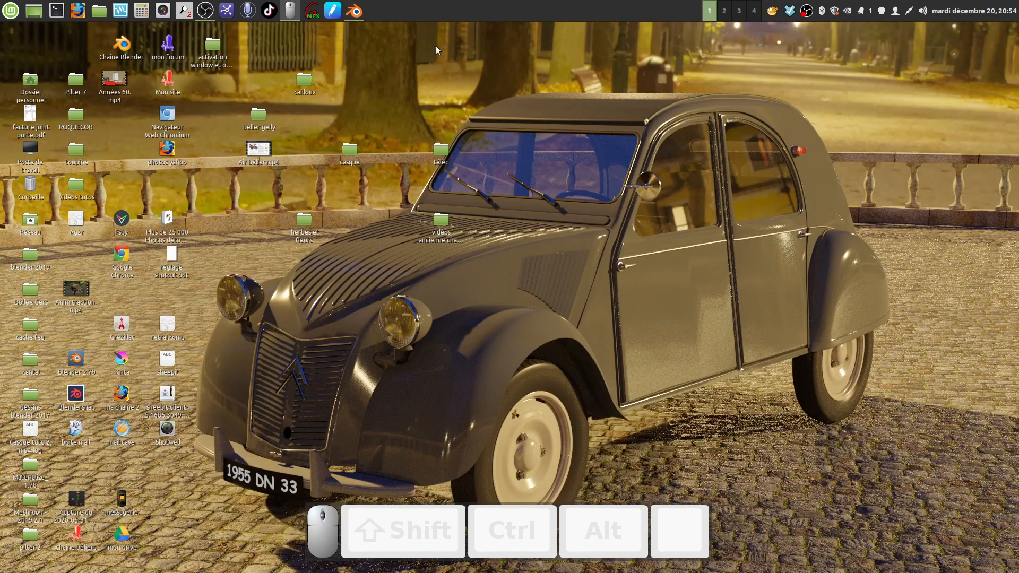
{"action": "double_click", "coordinate": [124, 46]}
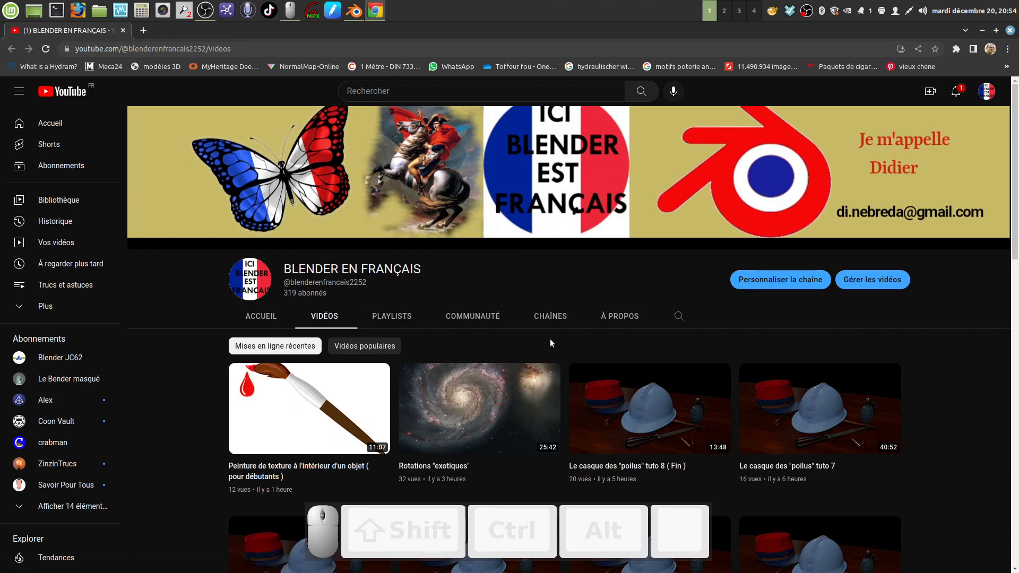
{"action": "scroll", "coordinate": [543, 332], "scroll_direction": "down", "scroll_amount": 1}
{"action": "scroll", "coordinate": [499, 306], "scroll_direction": "up", "scroll_amount": 1}
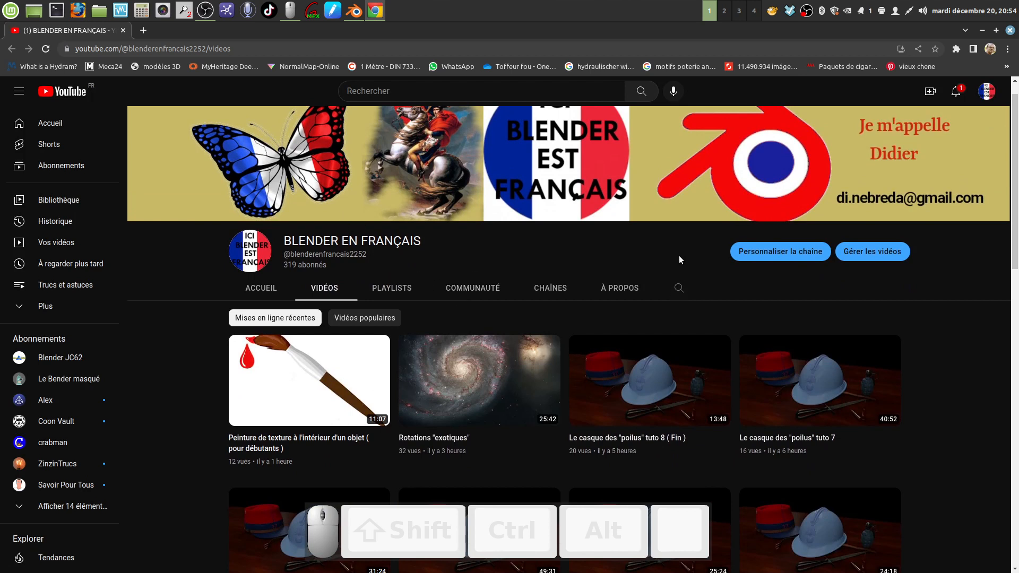
{"action": "scroll", "coordinate": [668, 249], "scroll_direction": "up", "scroll_amount": 1}
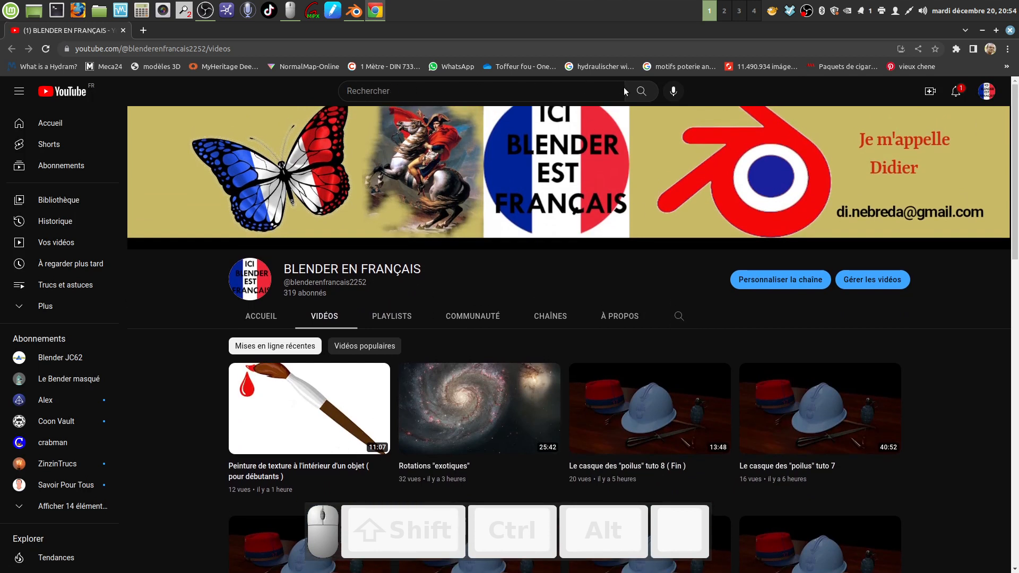
{"action": "scroll", "coordinate": [616, 250], "scroll_direction": "down", "scroll_amount": 3}
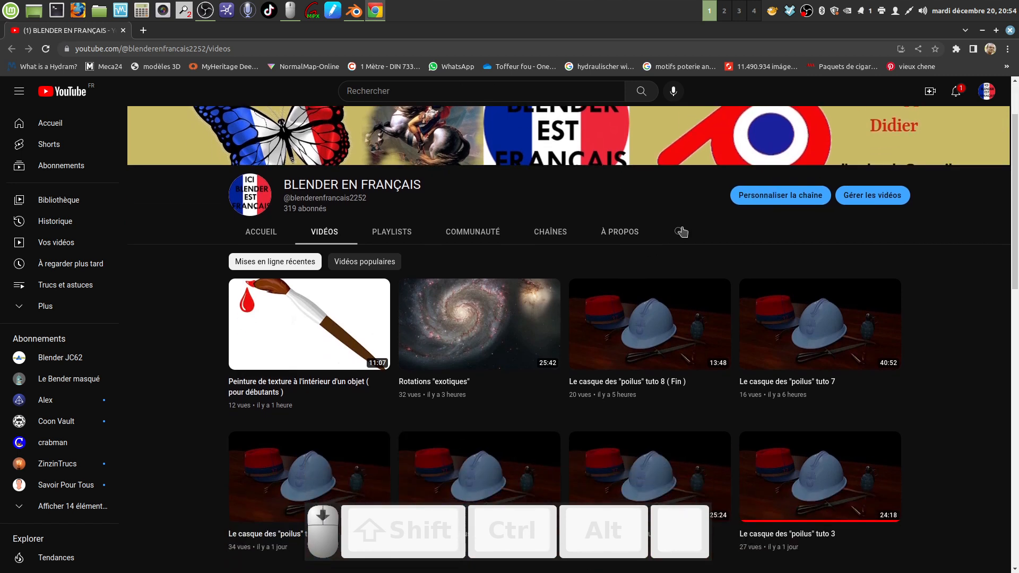
Search the channel for "verre" and look through the matching videos.
{"action": "left_click", "coordinate": [677, 233]}
{"action": "type", "text": "verre"}
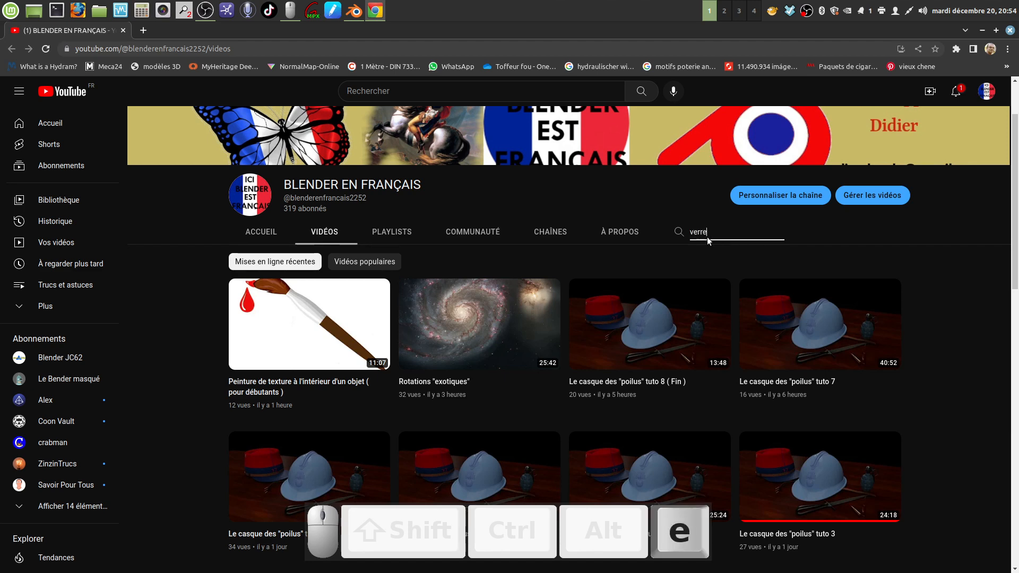
{"action": "key", "text": "Return"}
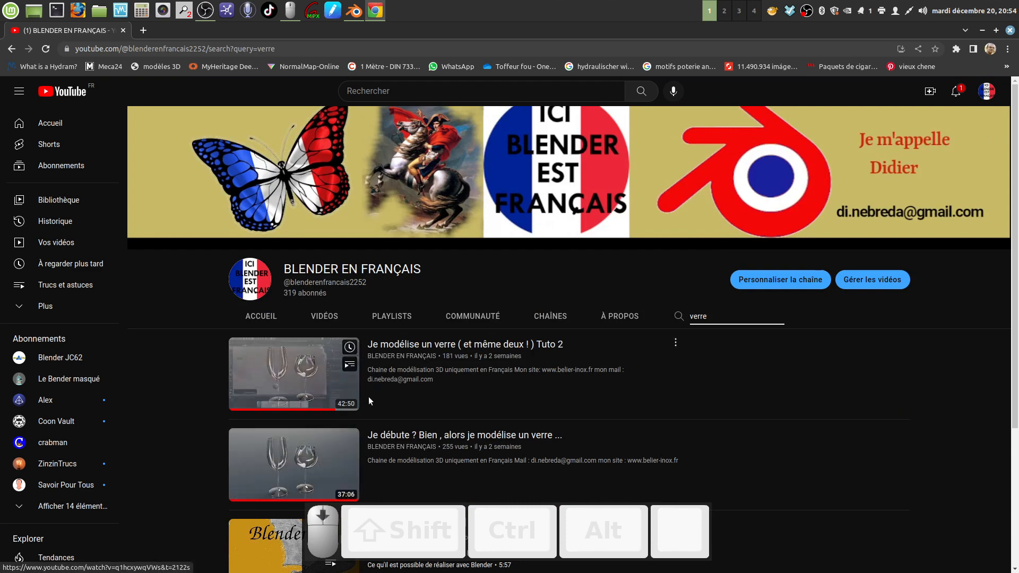
{"action": "scroll", "coordinate": [369, 397], "scroll_direction": "down", "scroll_amount": 5}
{"action": "scroll", "coordinate": [370, 403], "scroll_direction": "up", "scroll_amount": 5}
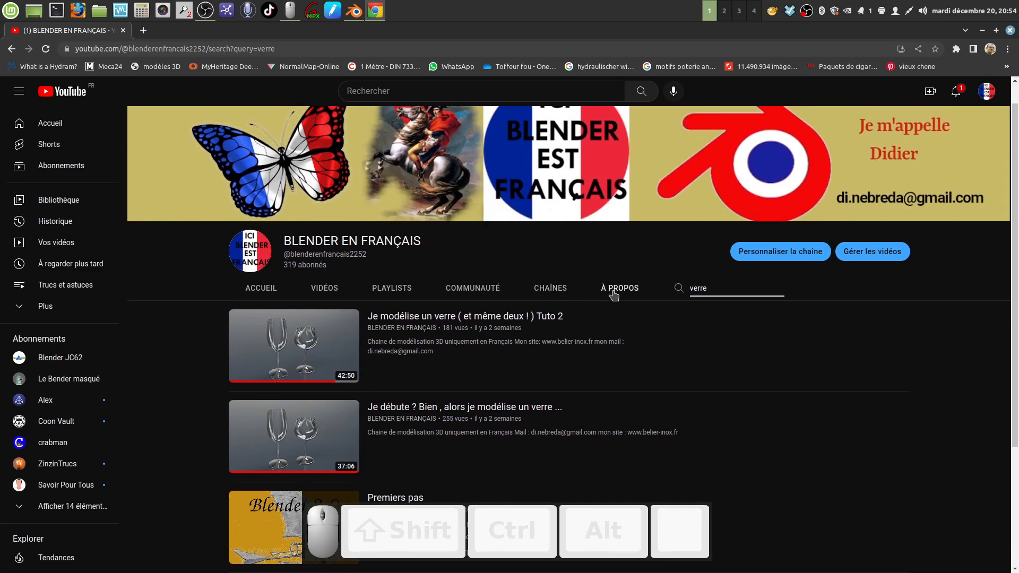
Return to the channel's video list and clear the search term.
{"action": "left_click", "coordinate": [12, 48]}
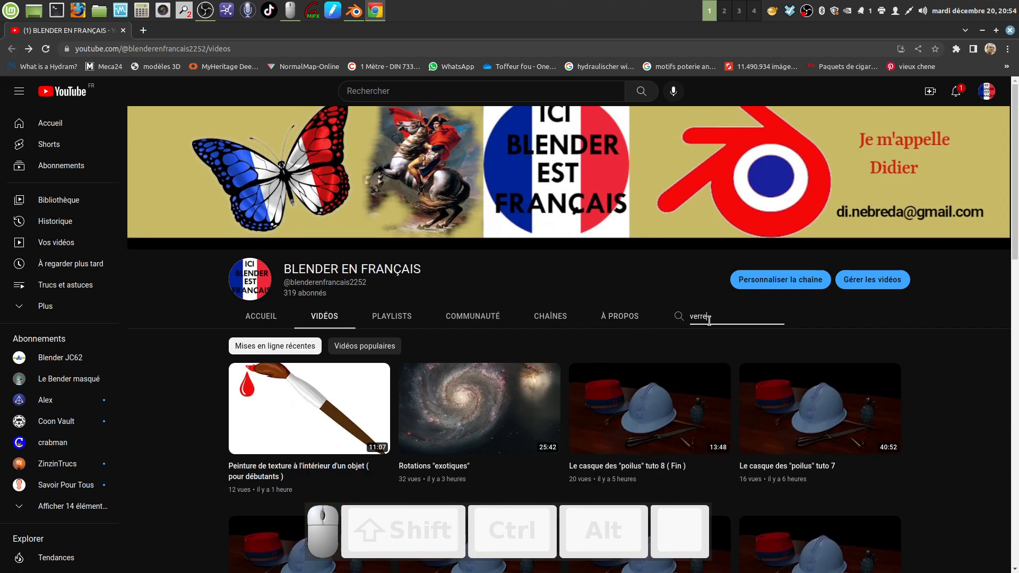
{"action": "key", "text": "BackSpace"}
{"action": "key", "text": "BackSpace"}
{"action": "key", "text": "BackSpace"}
{"action": "key", "text": "BackSpace"}
{"action": "key", "text": "BackSpace"}
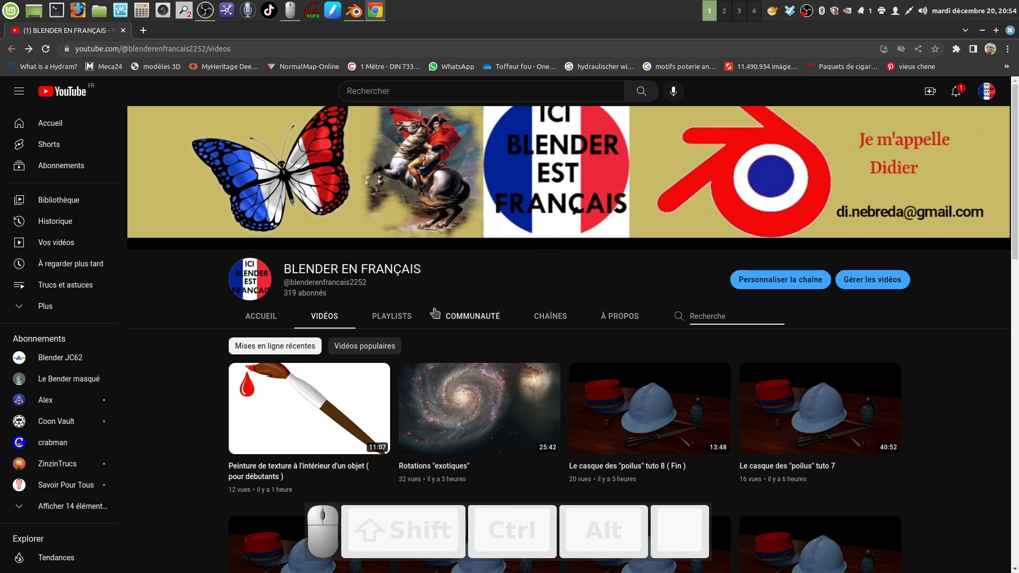
Open the channel's playlists and look through all the created playlists.
{"action": "left_click", "coordinate": [397, 317]}
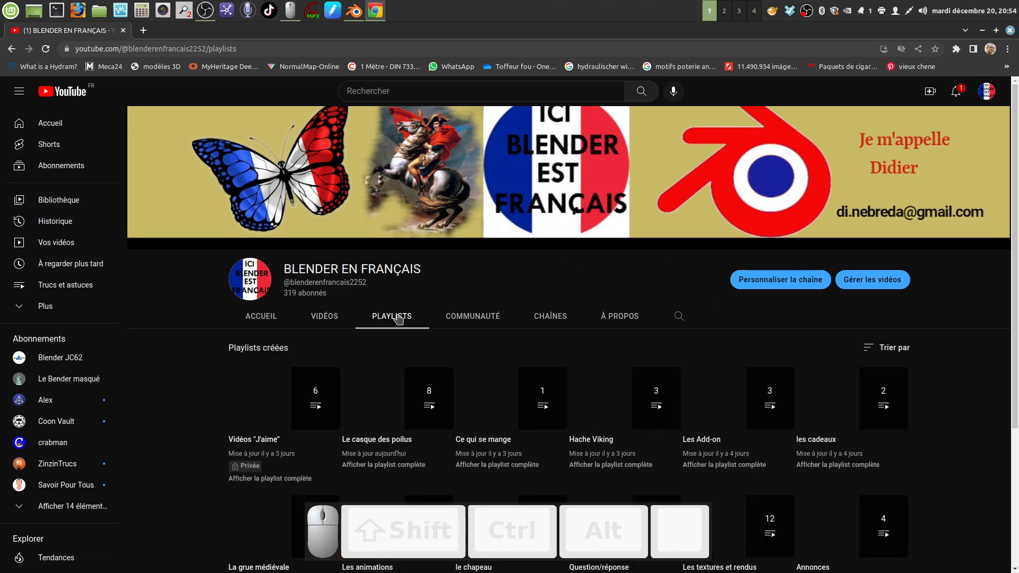
{"action": "scroll", "coordinate": [485, 419], "scroll_direction": "down", "scroll_amount": 1}
{"action": "scroll", "coordinate": [584, 391], "scroll_direction": "down", "scroll_amount": 1}
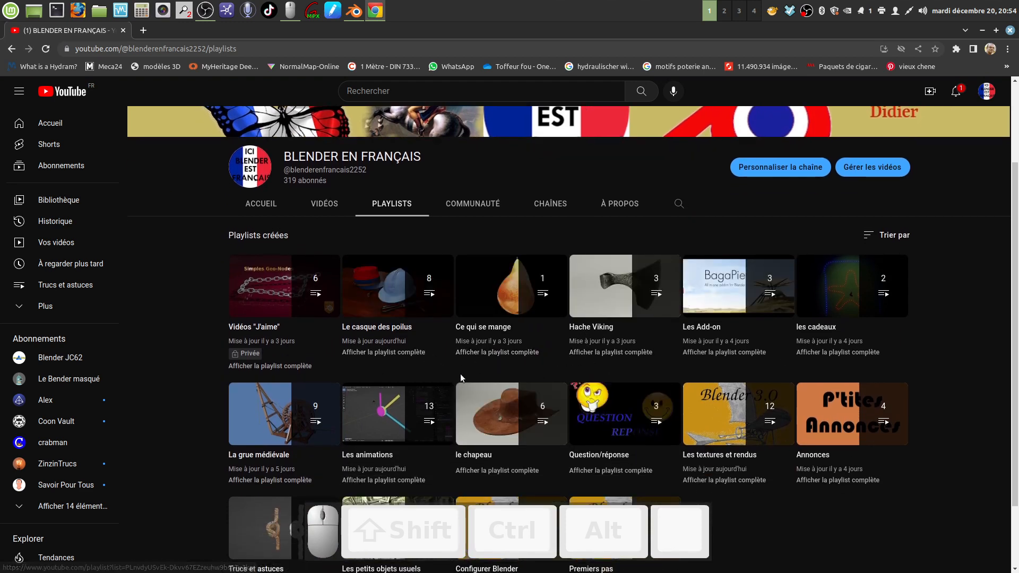
{"action": "scroll", "coordinate": [481, 359], "scroll_direction": "down", "scroll_amount": 2}
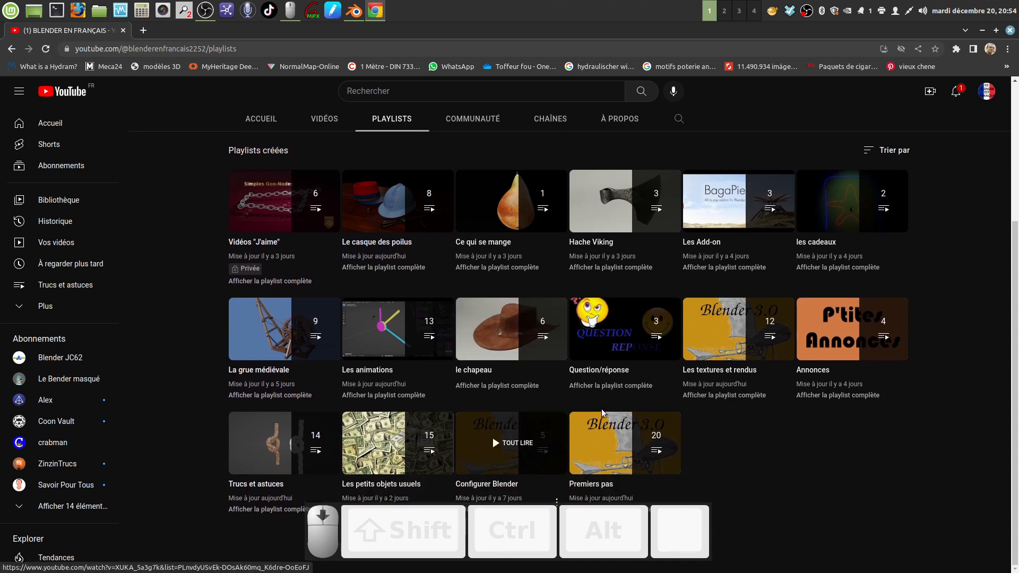
{"action": "scroll", "coordinate": [602, 411], "scroll_direction": "up", "scroll_amount": 3}
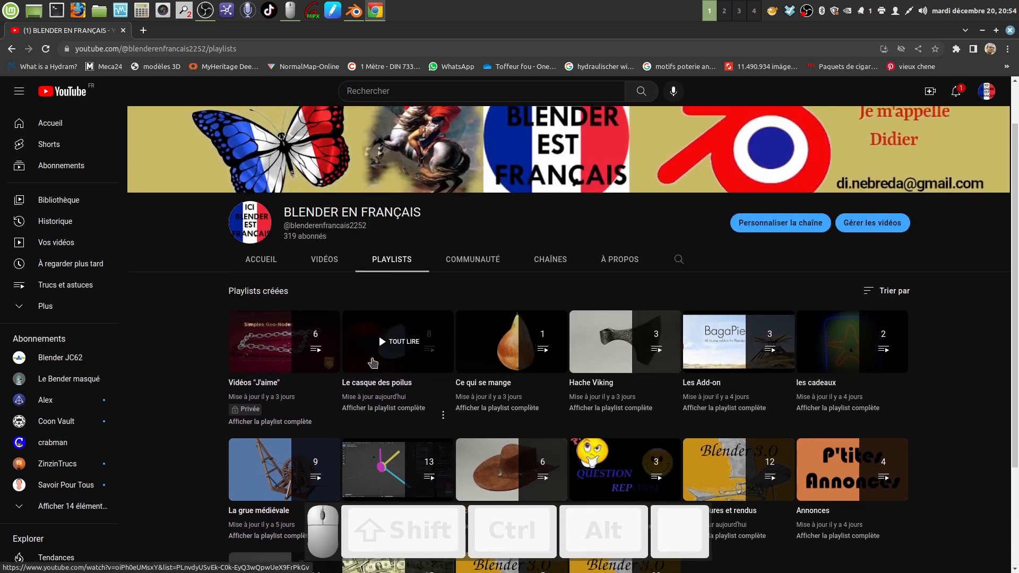
{"action": "scroll", "coordinate": [373, 362], "scroll_direction": "down", "scroll_amount": 1}
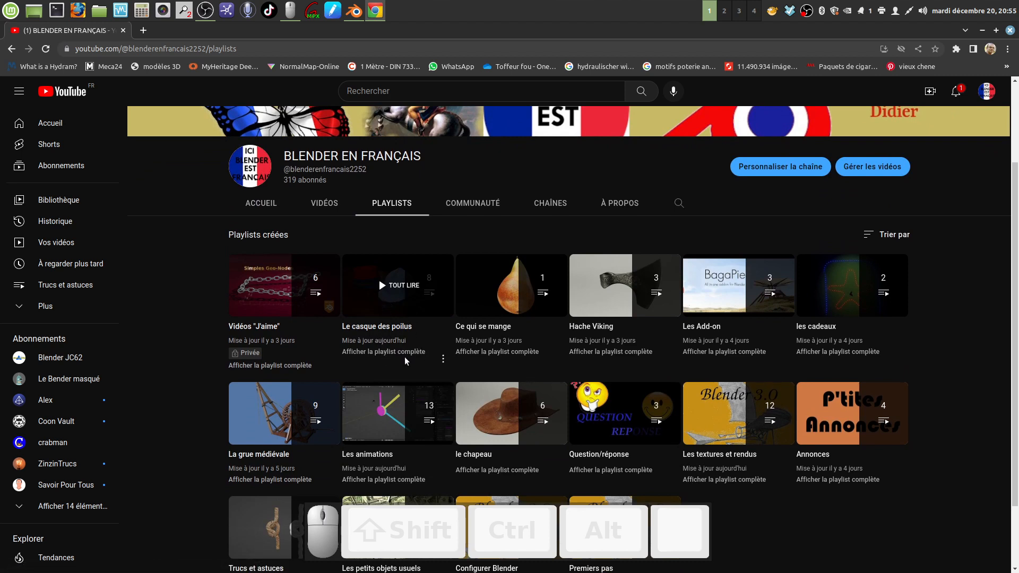
{"action": "scroll", "coordinate": [403, 359], "scroll_direction": "down", "scroll_amount": 1}
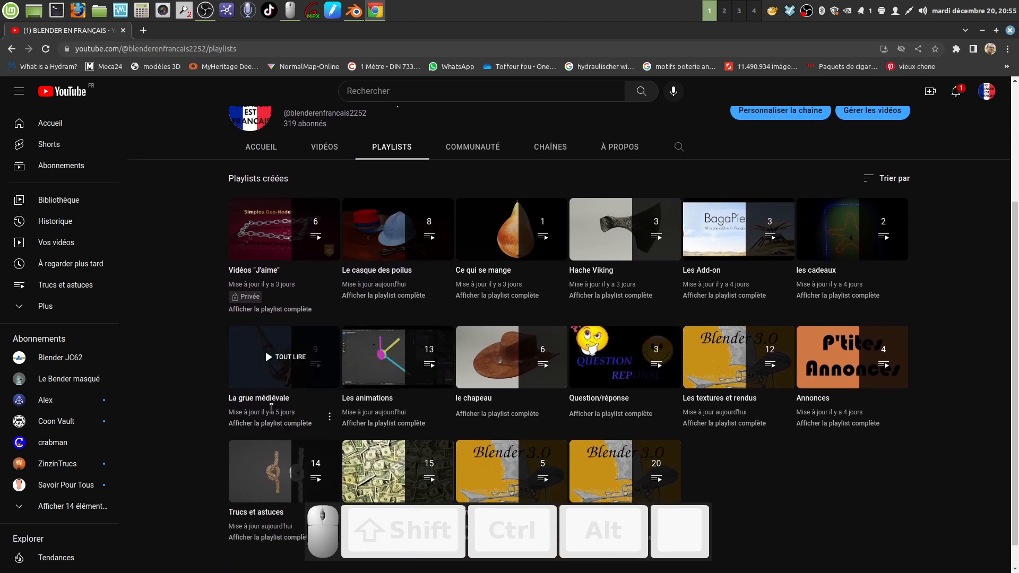
{"action": "scroll", "coordinate": [294, 413], "scroll_direction": "down", "scroll_amount": 1}
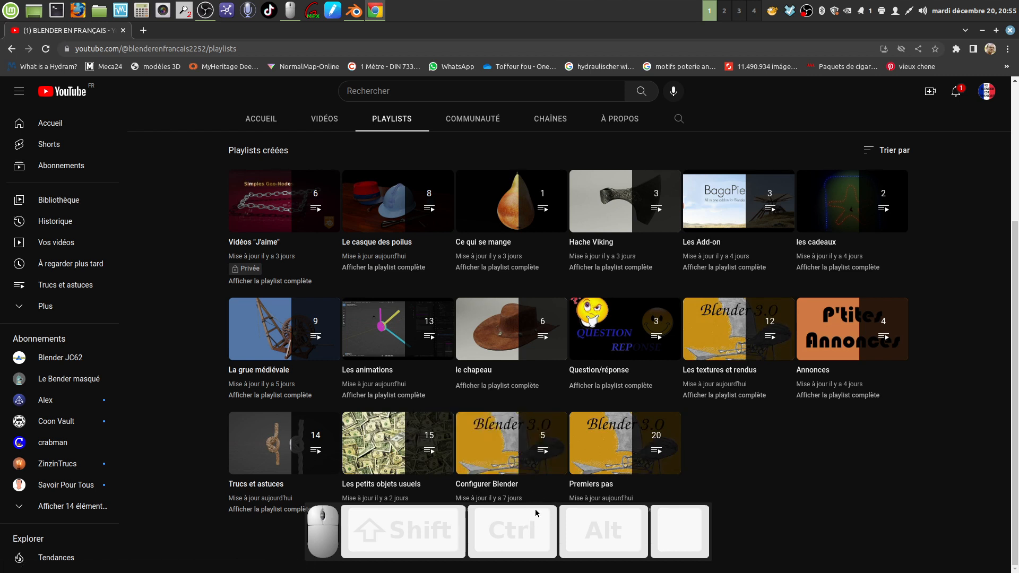
Open the complete "Configurer Blender" playlist, look over its videos, and close the browser.
{"action": "left_click_drag", "start_coordinate": [553, 532], "coordinate": [812, 531]}
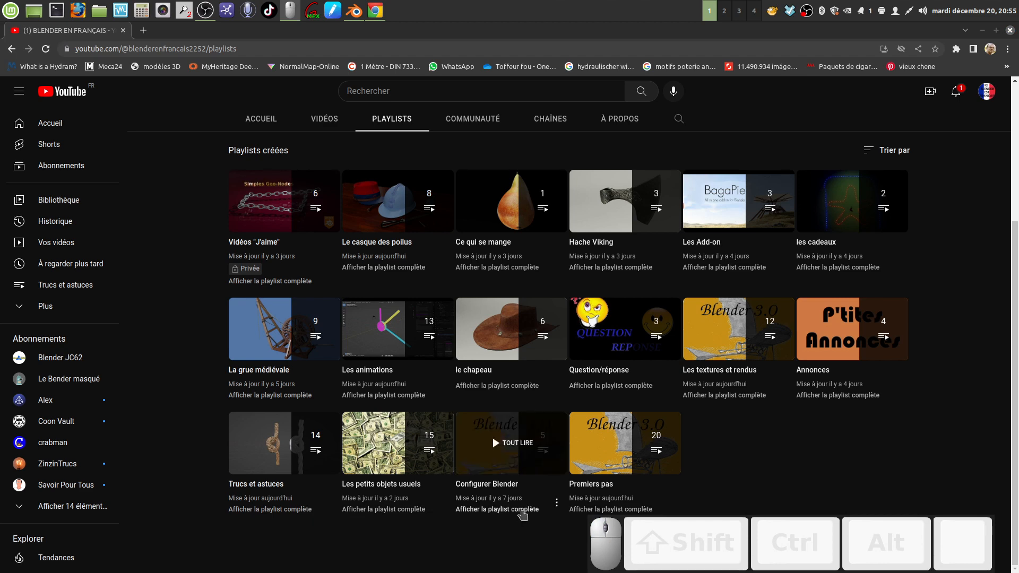
{"action": "left_click", "coordinate": [521, 511]}
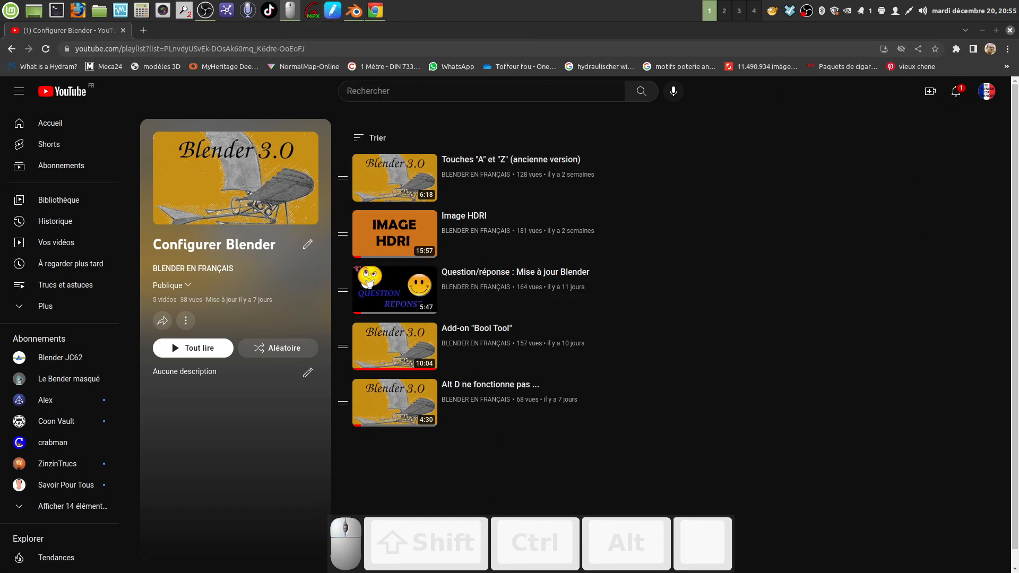
{"action": "left_click", "coordinate": [1009, 31]}
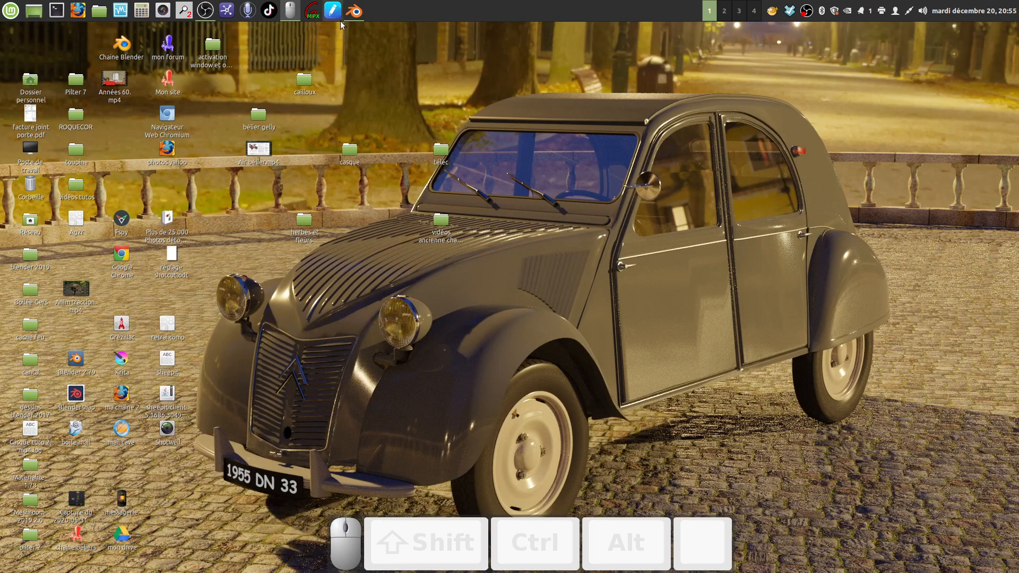
Switch back to Blender and create a new material for the floor plane.
{"action": "left_click", "coordinate": [355, 11]}
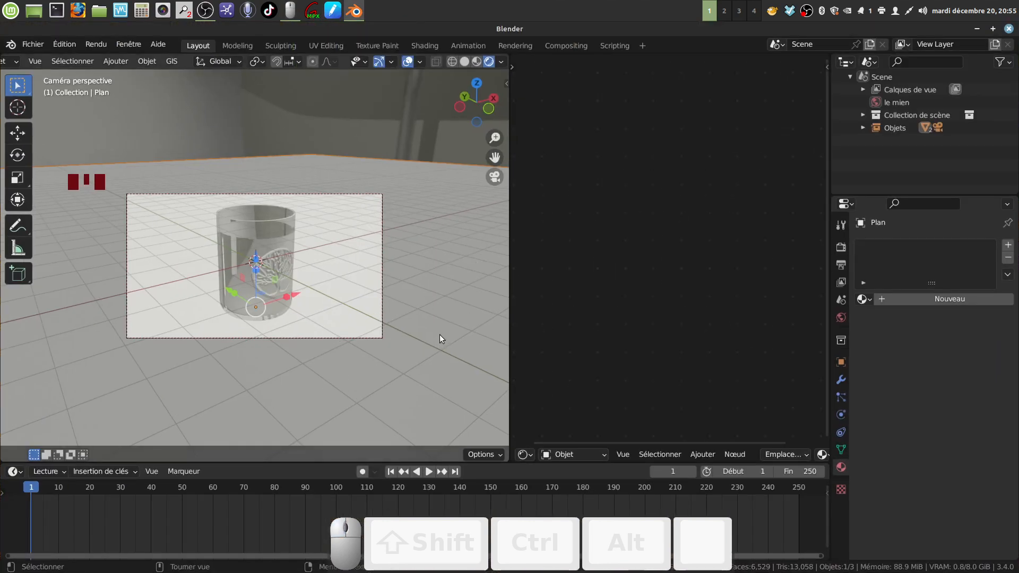
{"action": "left_click", "coordinate": [453, 322]}
{"action": "left_click", "coordinate": [942, 298]}
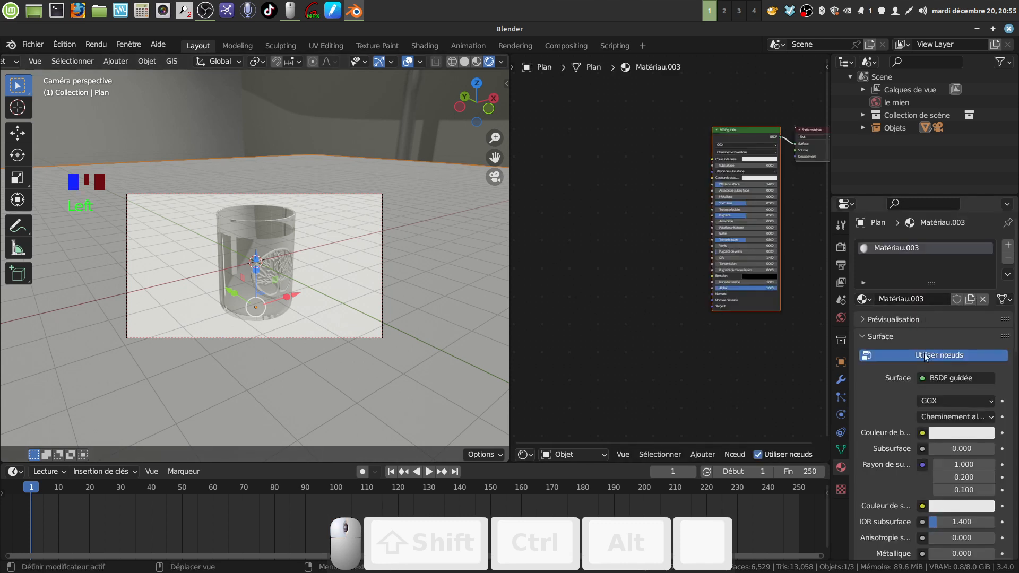
Give the floor plane's material a dark navy-blue base colour and lower its roughness to 0.421.
{"action": "left_click", "coordinate": [953, 433]}
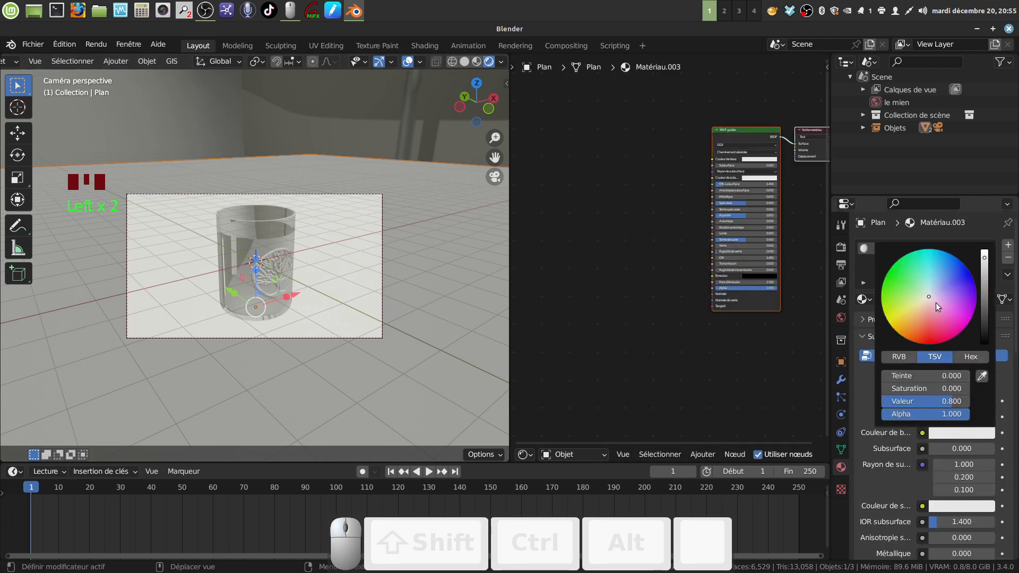
{"action": "left_click", "coordinate": [941, 289]}
{"action": "mouse_move", "coordinate": [941, 289]}
{"action": "left_mouse_down"}
{"action": "mouse_move", "coordinate": [984, 313]}
{"action": "mouse_move", "coordinate": [984, 329]}
{"action": "left_mouse_up"}
{"action": "scroll", "coordinate": [892, 395], "scroll_direction": "down", "scroll_amount": 6}
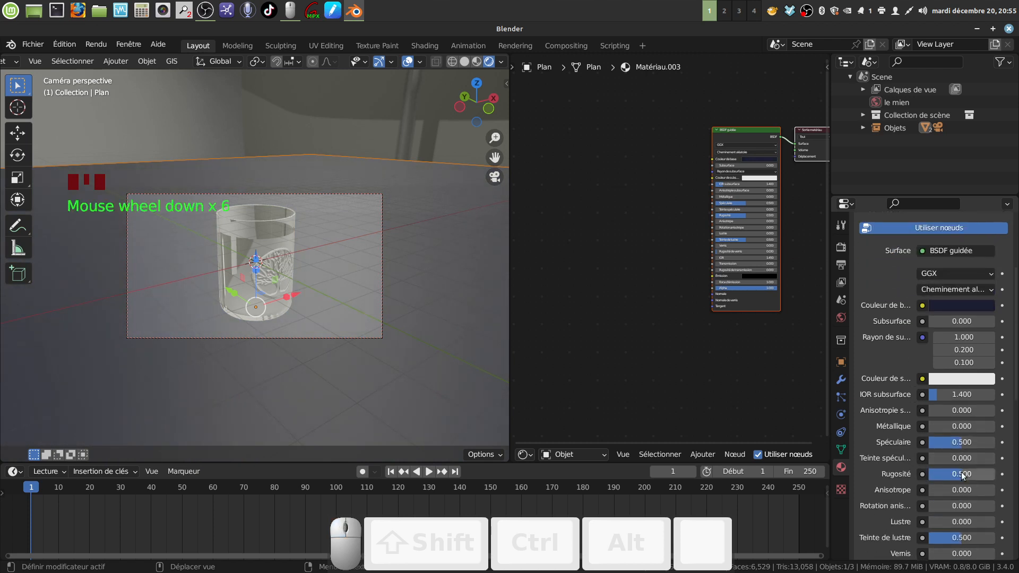
{"action": "left_click_drag", "start_coordinate": [956, 474], "coordinate": [923, 474]}
{"action": "left_click_drag", "start_coordinate": [936, 474], "coordinate": [957, 474]}
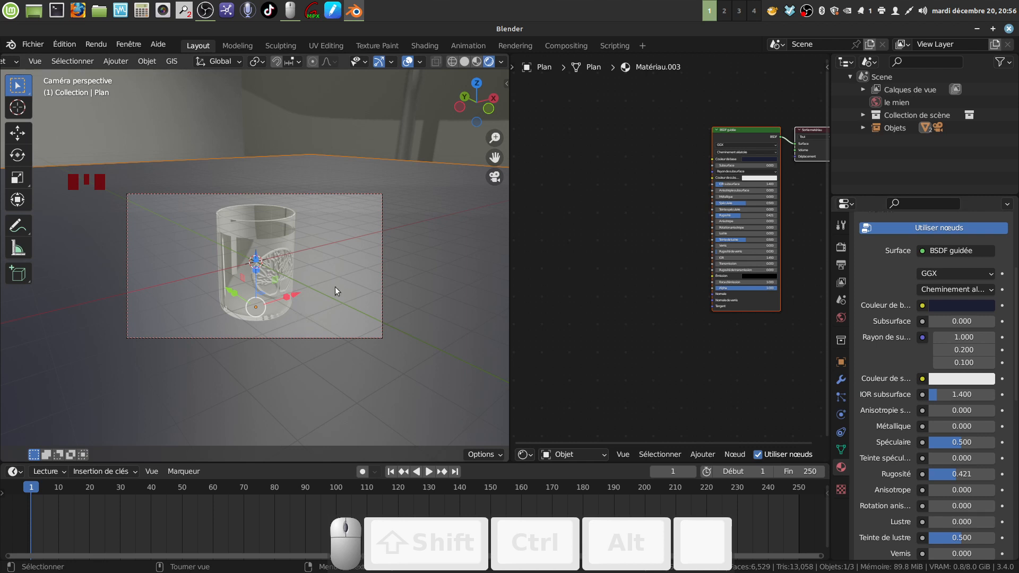
Switch the scene's render engine to Cycles and look over its sampling settings.
{"action": "scroll", "coordinate": [887, 266], "scroll_direction": "up", "scroll_amount": 10}
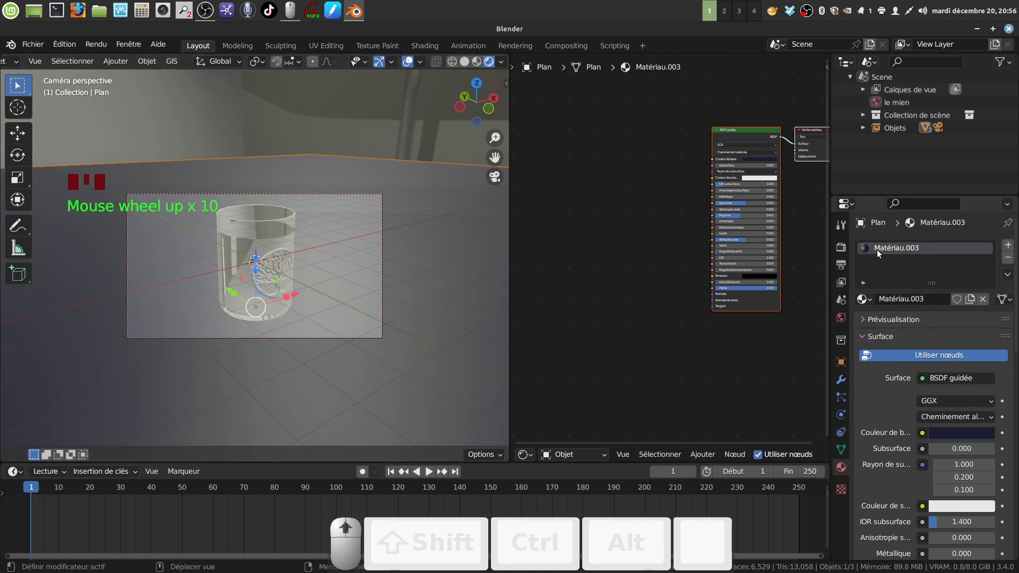
{"action": "left_click", "coordinate": [840, 247]}
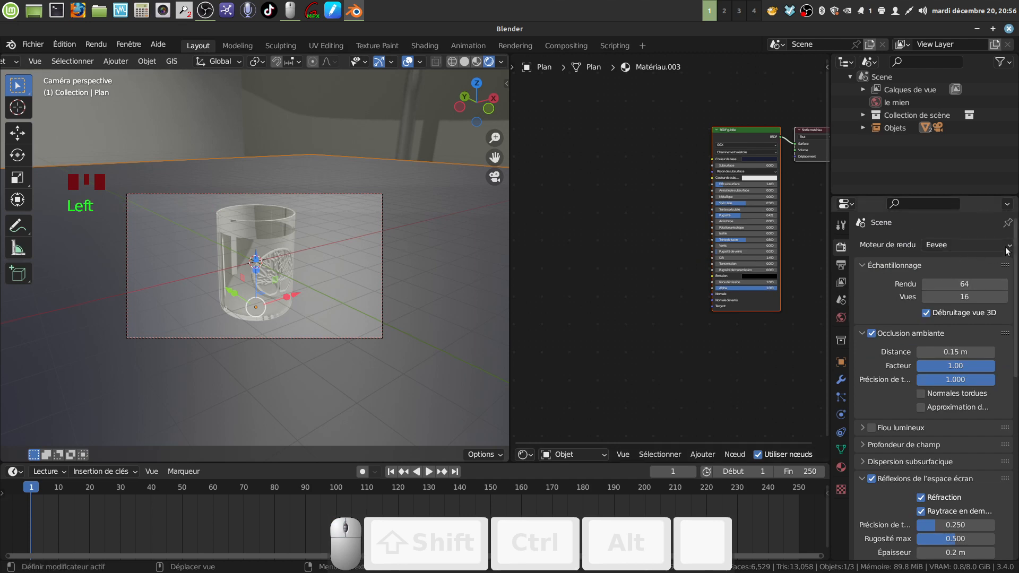
{"action": "left_click", "coordinate": [952, 245]}
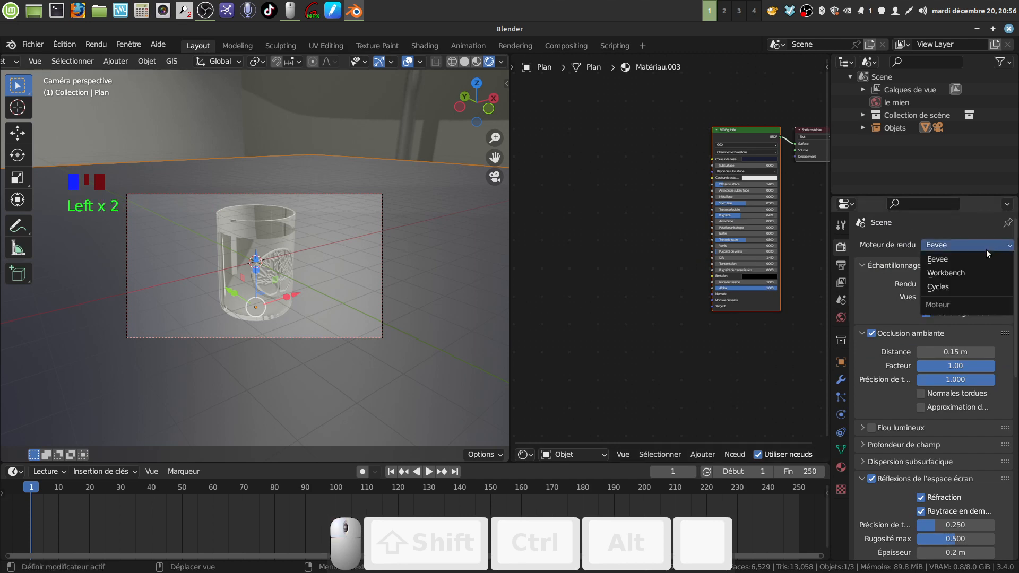
{"action": "left_click", "coordinate": [962, 289]}
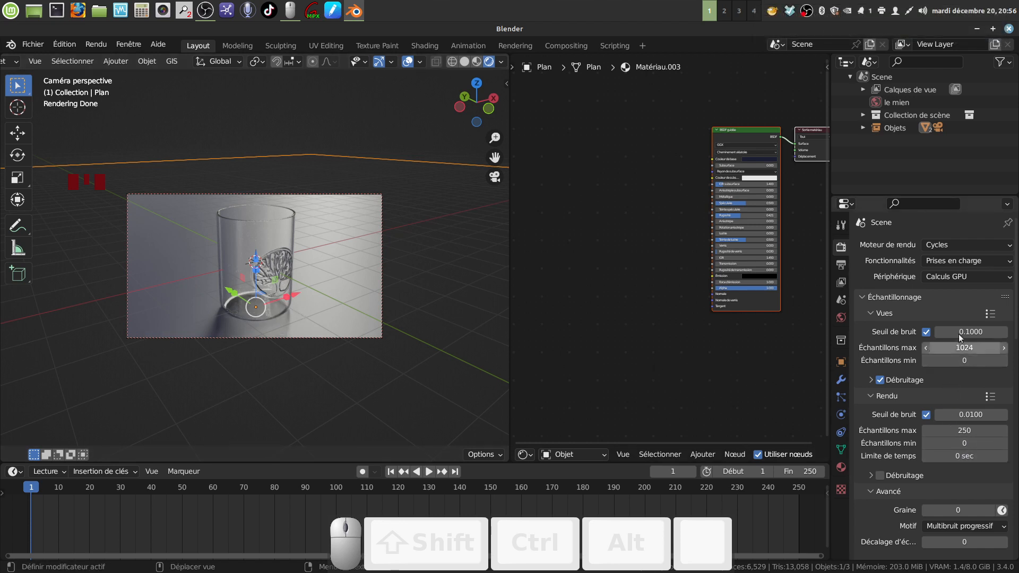
{"action": "scroll", "coordinate": [959, 350], "scroll_direction": "down", "scroll_amount": 6}
{"action": "scroll", "coordinate": [954, 385], "scroll_direction": "up", "scroll_amount": 5}
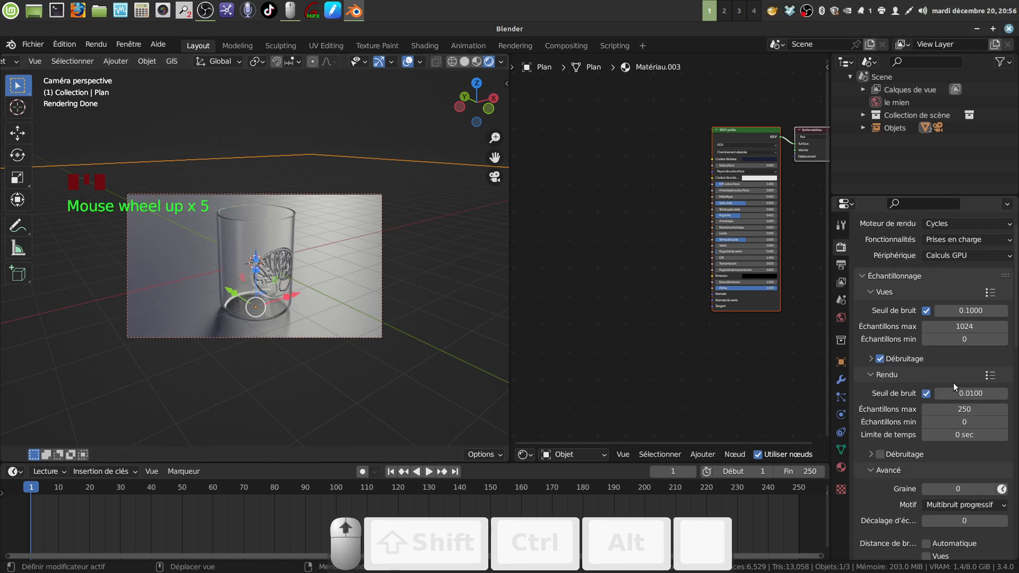
{"action": "scroll", "coordinate": [952, 383], "scroll_direction": "up", "scroll_amount": 4}
{"action": "scroll", "coordinate": [953, 380], "scroll_direction": "down", "scroll_amount": 3}
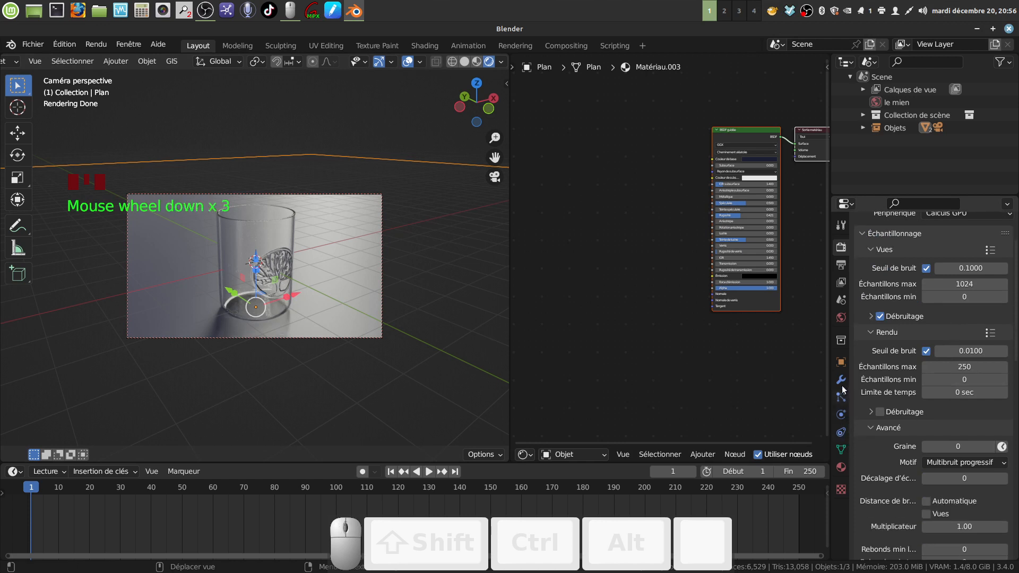
Lower the floor material's roughness to 0.198 for sharper reflections.
{"action": "left_click", "coordinate": [841, 468]}
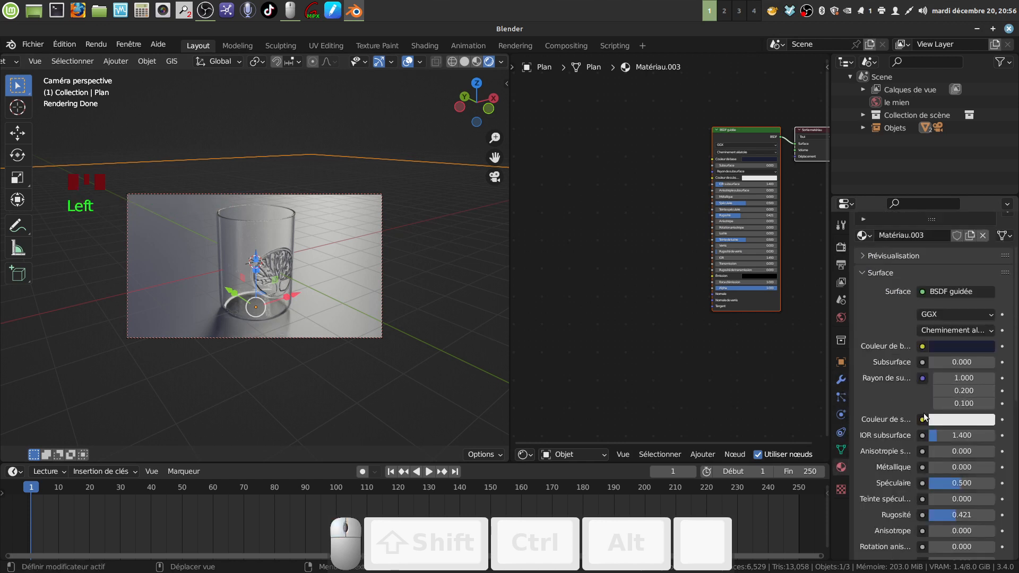
{"action": "left_click_drag", "start_coordinate": [959, 515], "coordinate": [941, 515]}
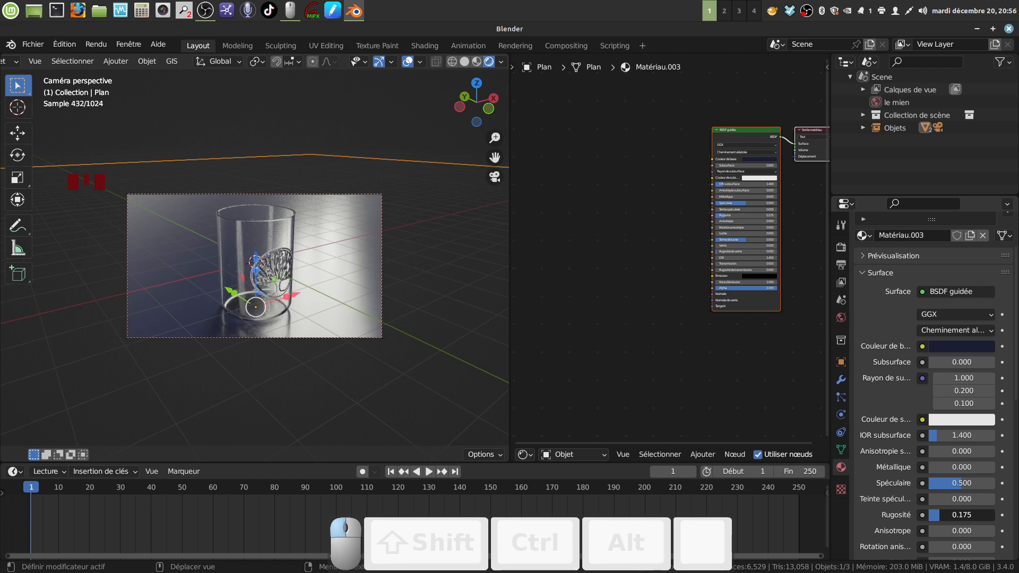
{"action": "left_click_drag", "start_coordinate": [943, 515], "coordinate": [949, 515]}
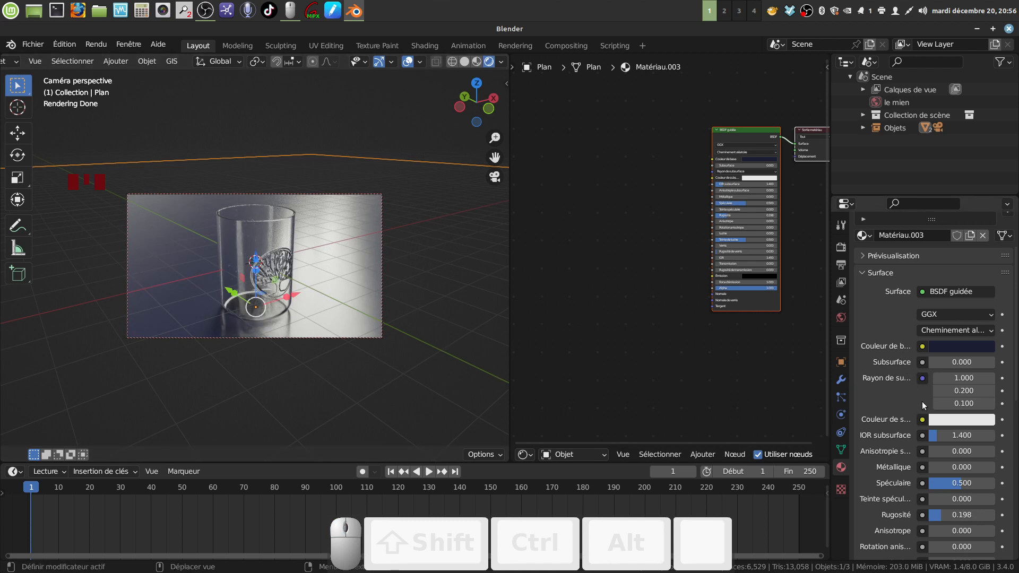
Set the maximum samples for the final Cycles render to 500.
{"action": "left_click", "coordinate": [841, 247]}
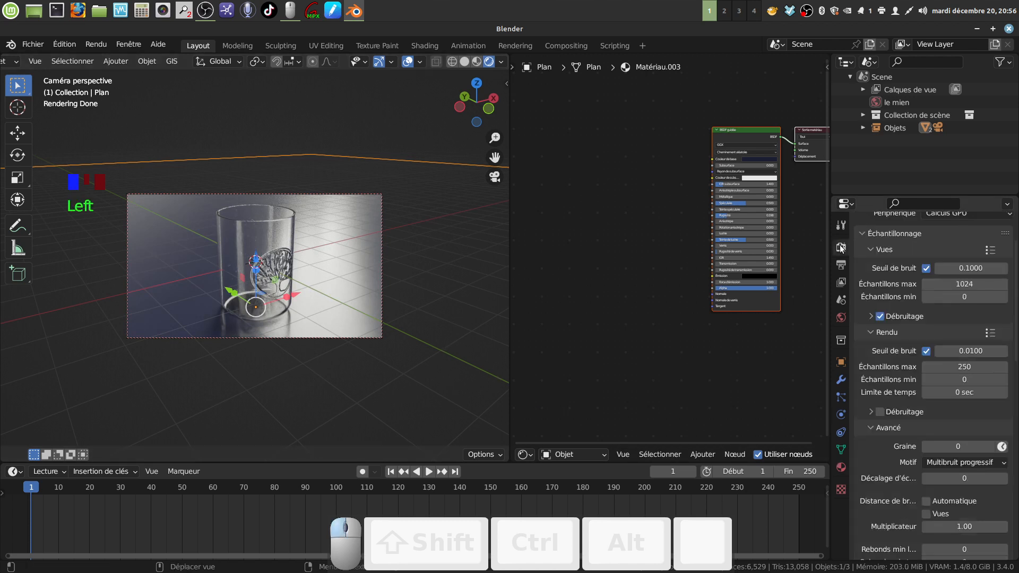
{"action": "scroll", "coordinate": [973, 336], "scroll_direction": "down", "scroll_amount": 4}
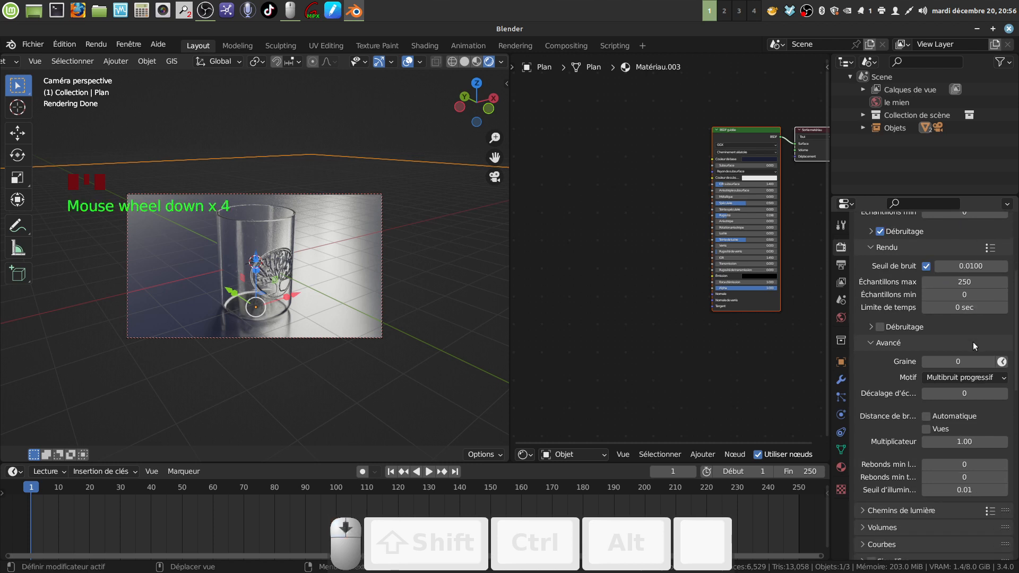
{"action": "scroll", "coordinate": [972, 343], "scroll_direction": "up", "scroll_amount": 3}
{"action": "left_click", "coordinate": [964, 345]}
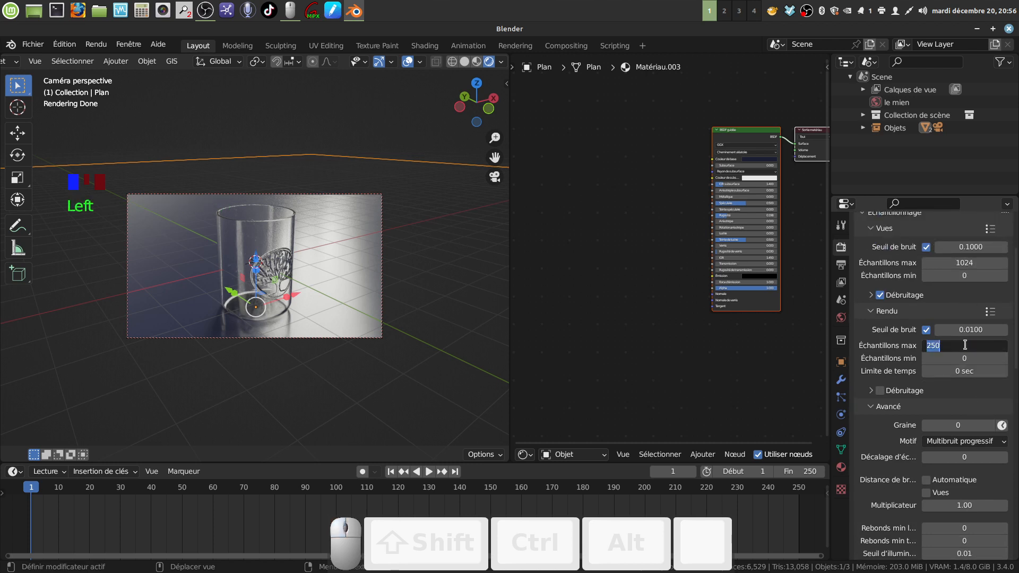
{"action": "key", "text": "BackSpace"}
{"action": "type", "text": "500"}
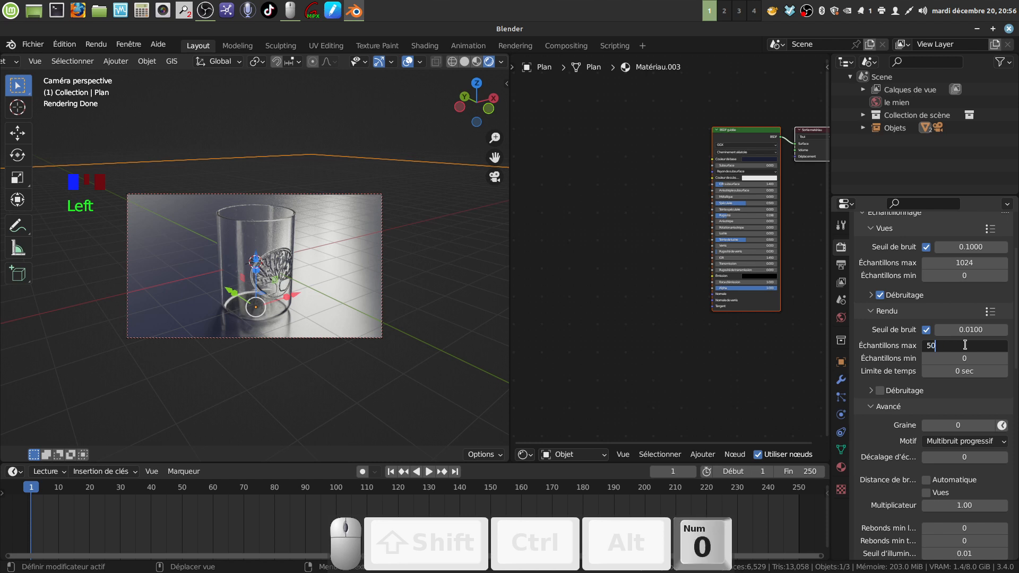
{"action": "left_click", "coordinate": [810, 380]}
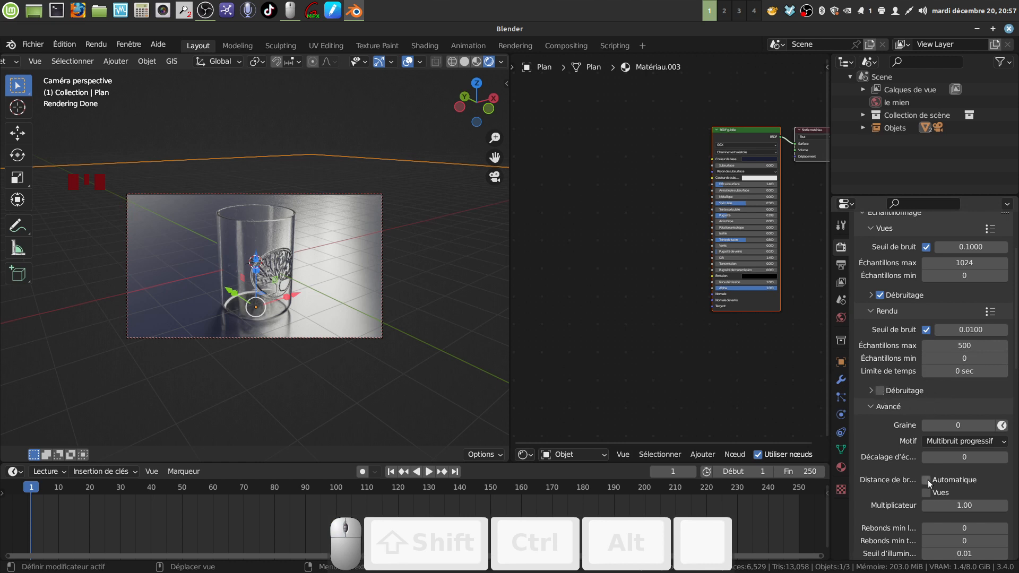
Look through the remaining Cycles render settings, including the light paths and the performance memory options.
{"action": "scroll", "coordinate": [894, 494], "scroll_direction": "down", "scroll_amount": 3}
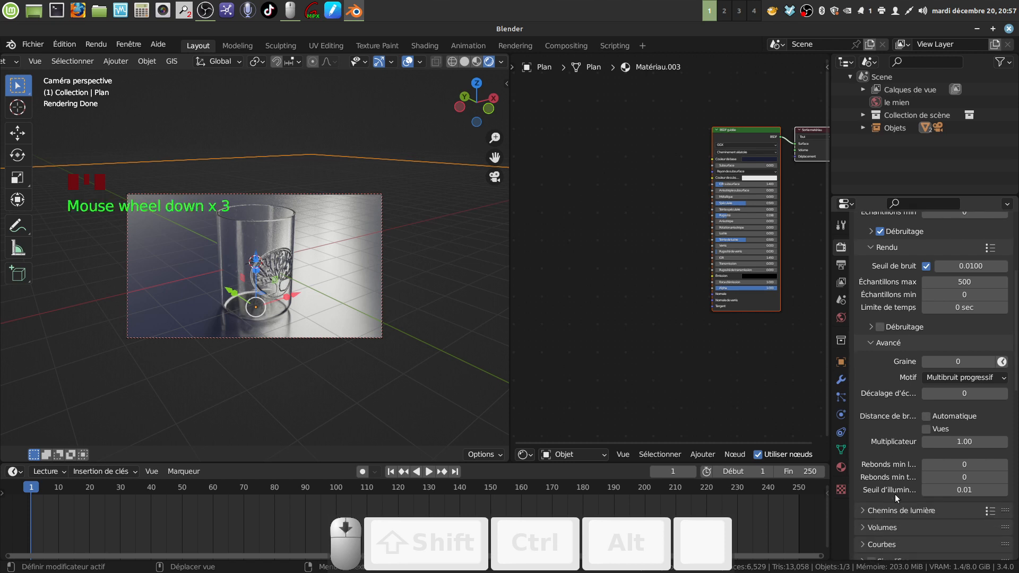
{"action": "scroll", "coordinate": [895, 495], "scroll_direction": "down", "scroll_amount": 3}
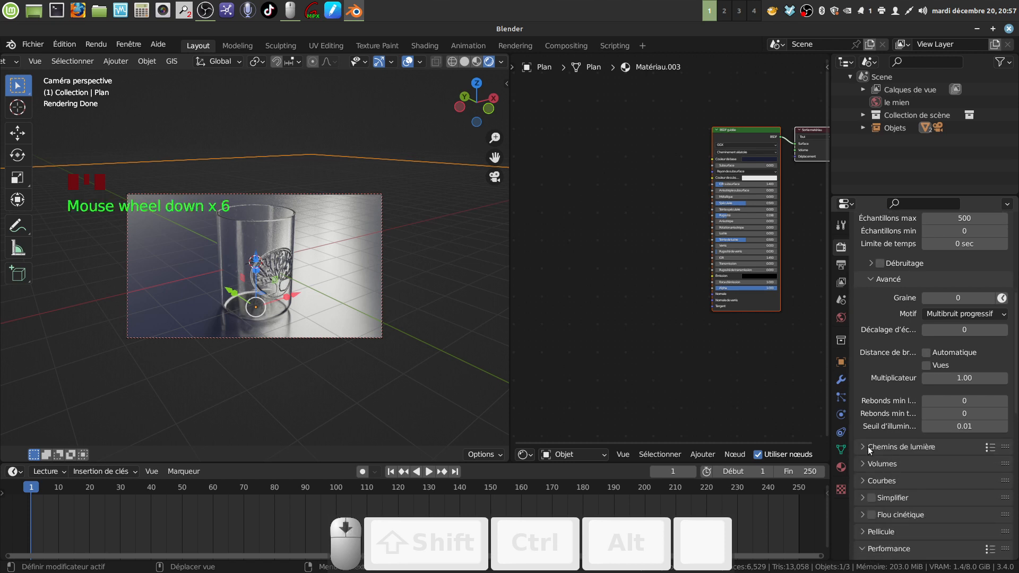
{"action": "left_click", "coordinate": [863, 448]}
{"action": "left_click", "coordinate": [862, 447]}
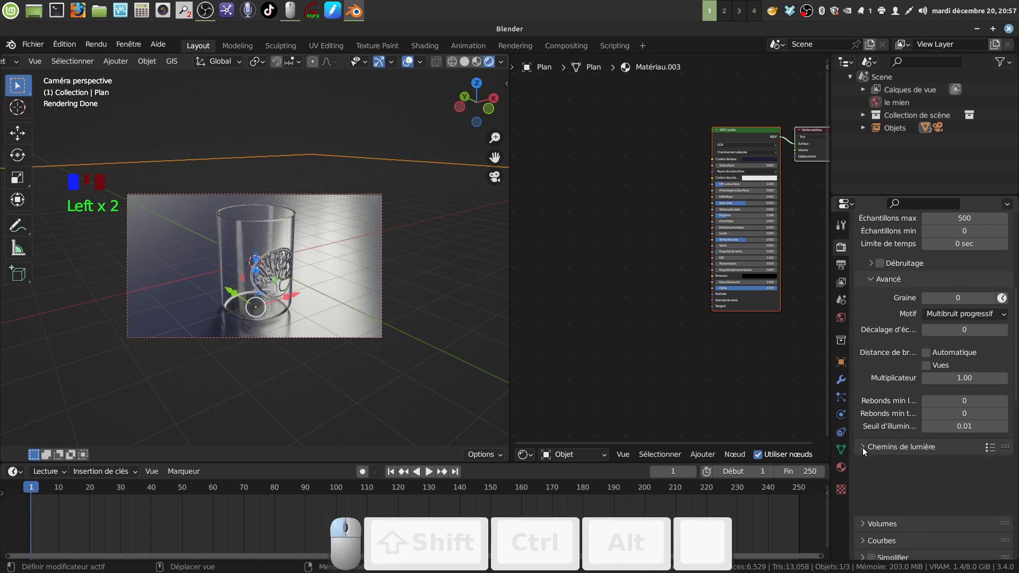
{"action": "scroll", "coordinate": [936, 485], "scroll_direction": "up", "scroll_amount": 5}
{"action": "scroll", "coordinate": [933, 482], "scroll_direction": "up", "scroll_amount": 4}
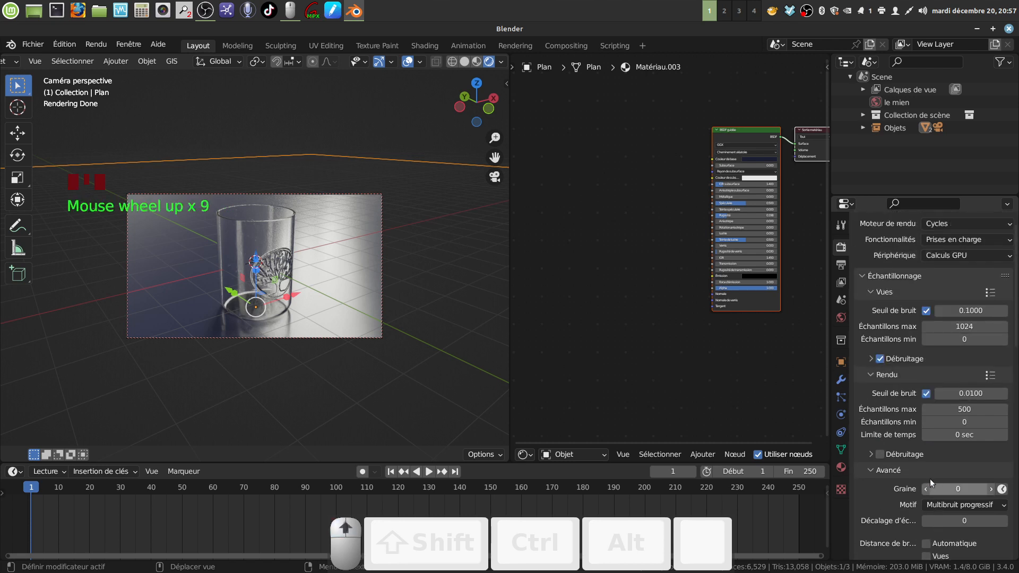
{"action": "scroll", "coordinate": [970, 448], "scroll_direction": "down", "scroll_amount": 7}
{"action": "scroll", "coordinate": [965, 447], "scroll_direction": "down", "scroll_amount": 12}
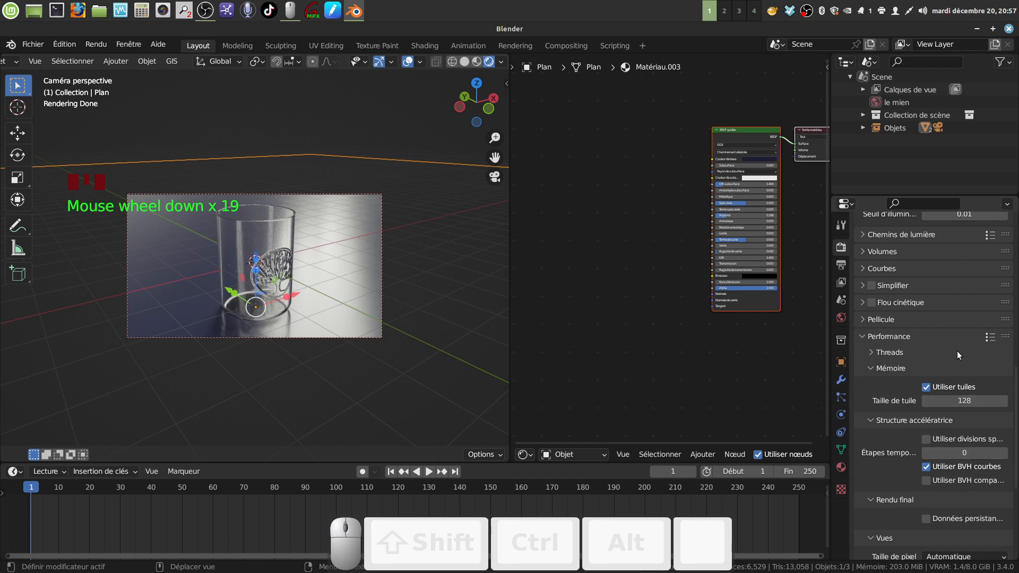
{"action": "scroll", "coordinate": [950, 383], "scroll_direction": "up", "scroll_amount": 18}
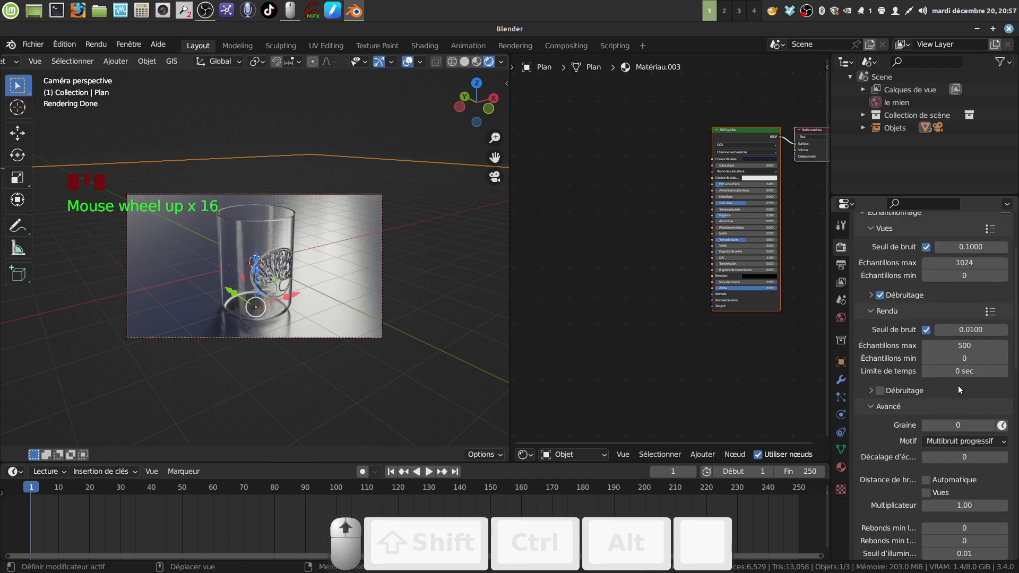
{"action": "scroll", "coordinate": [955, 355], "scroll_direction": "up", "scroll_amount": 5}
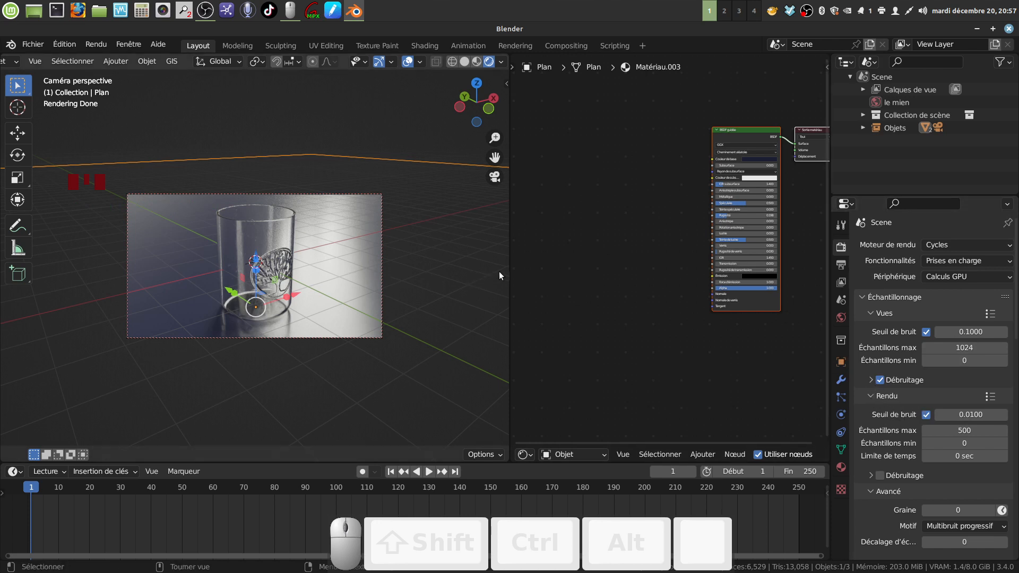
Widen the 3D viewport, render the camera image, and bring the whole frame into view in the render window.
{"action": "left_click_drag", "start_coordinate": [510, 269], "coordinate": [705, 269]}
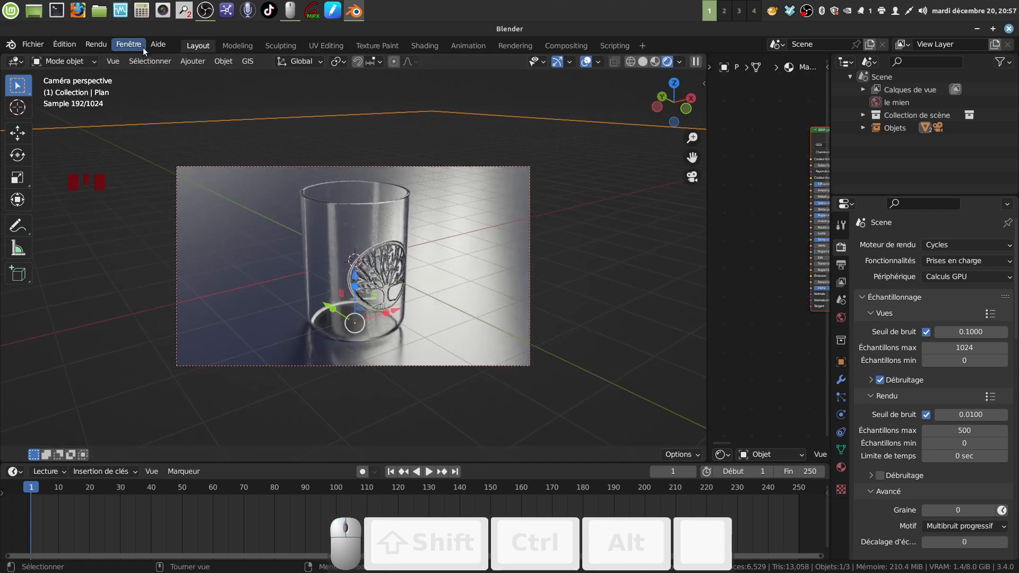
{"action": "left_click", "coordinate": [96, 44]}
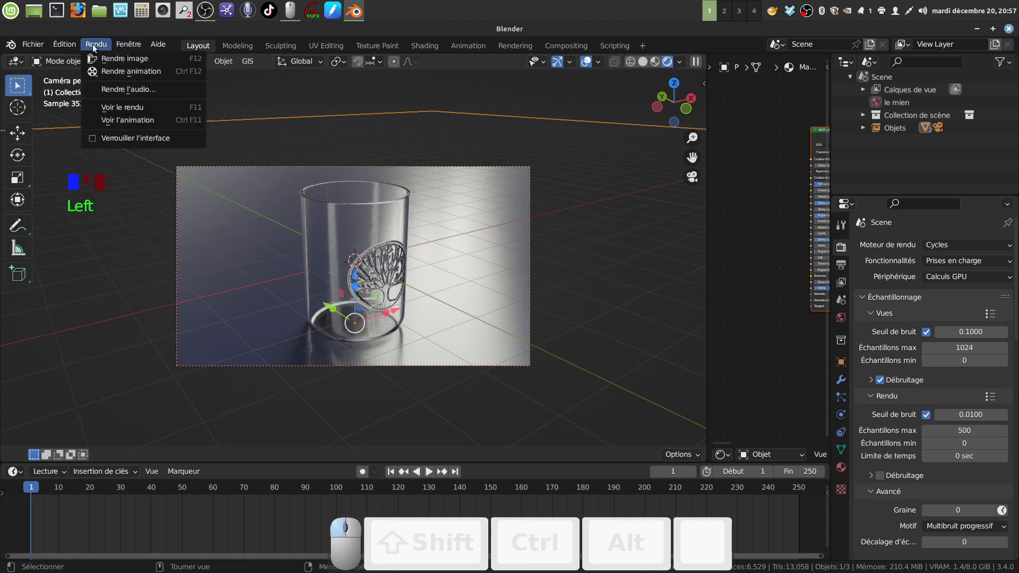
{"action": "left_click", "coordinate": [118, 59]}
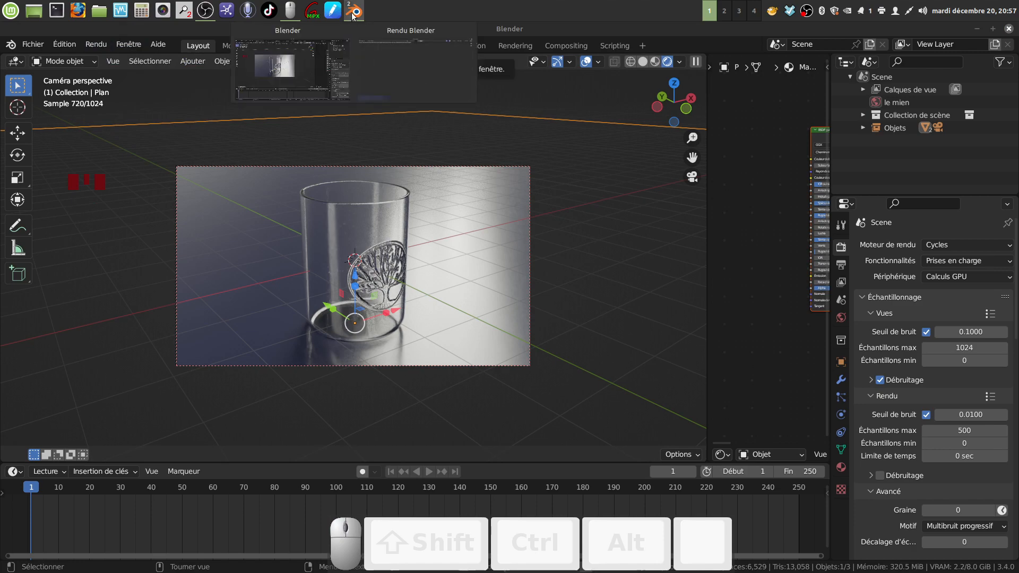
{"action": "left_click", "coordinate": [365, 28]}
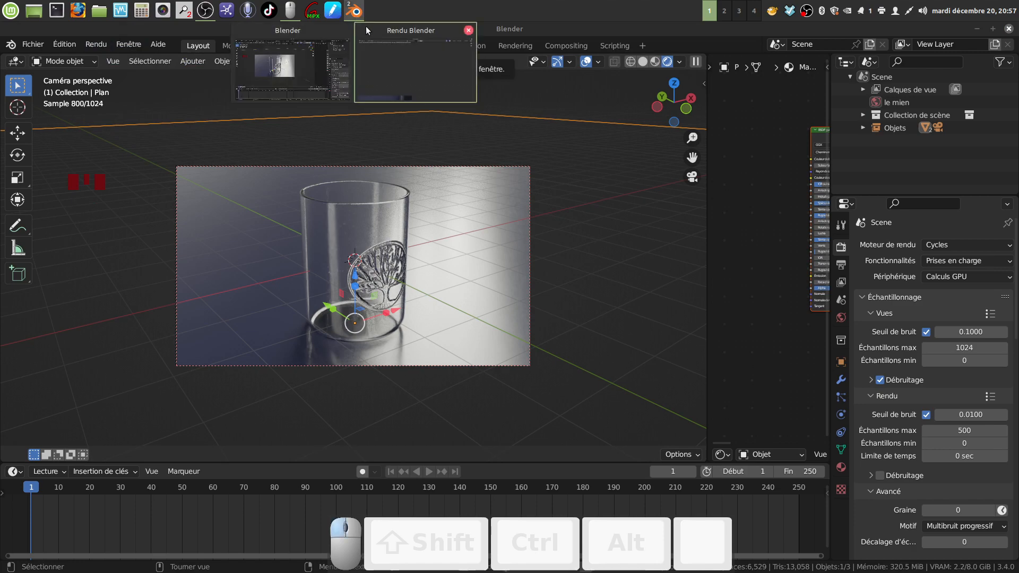
{"action": "scroll", "coordinate": [661, 352], "scroll_direction": "down", "scroll_amount": 1}
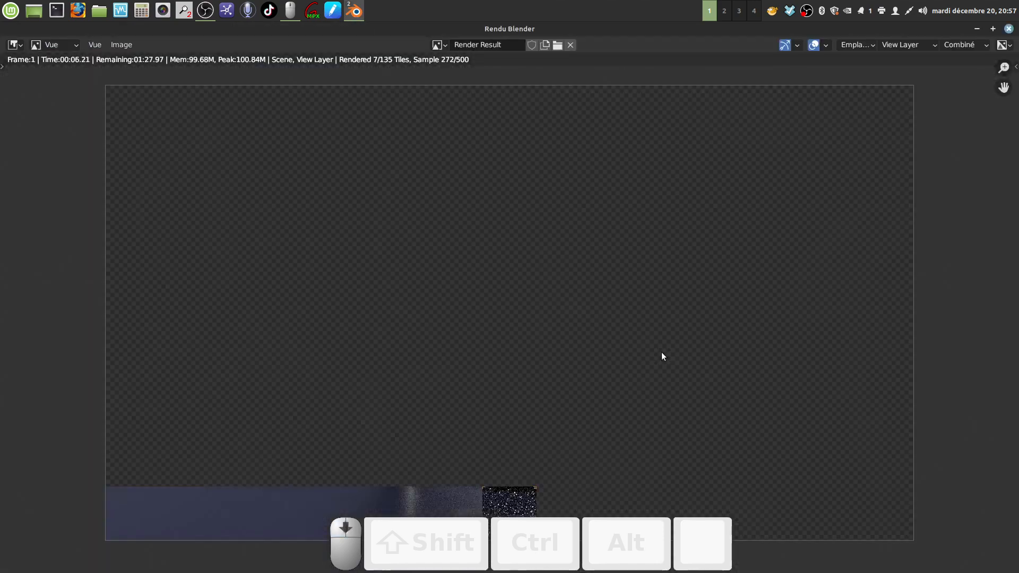
{"action": "scroll", "coordinate": [661, 352], "scroll_direction": "down", "scroll_amount": 2}
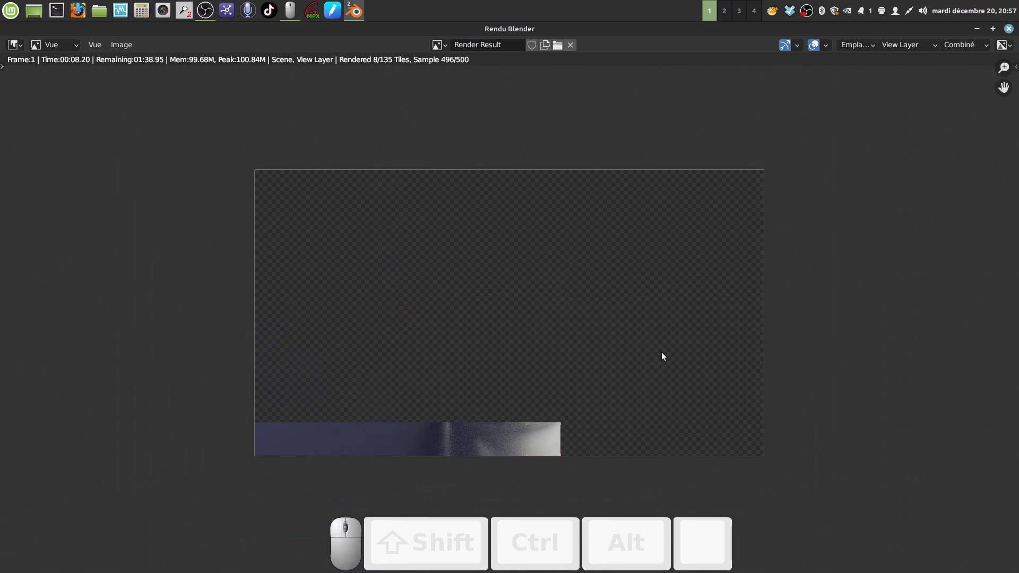
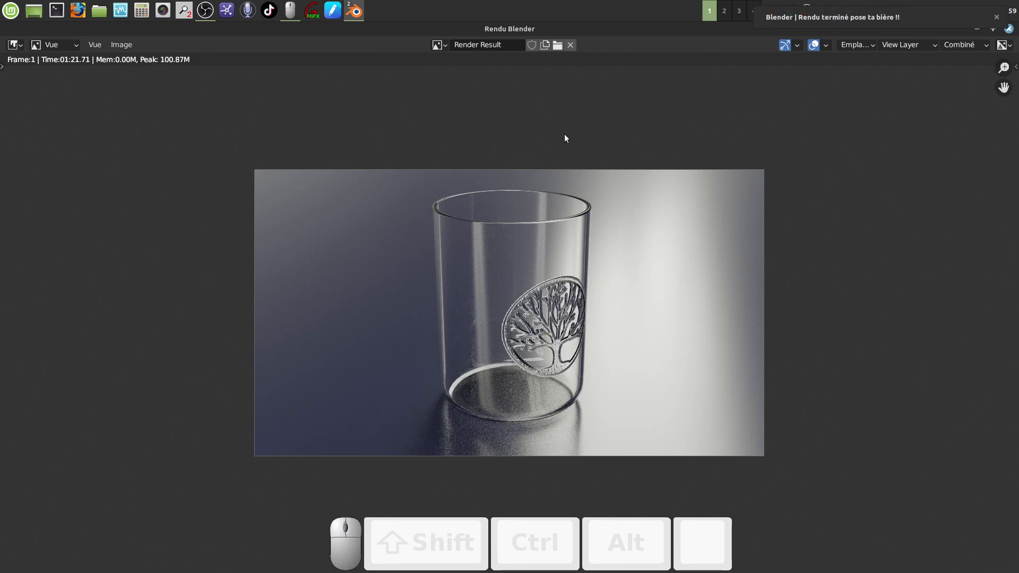
Return to the main window and enable nodes in the Compositing workspace.
{"action": "mouse_move", "coordinate": [351, 15]}
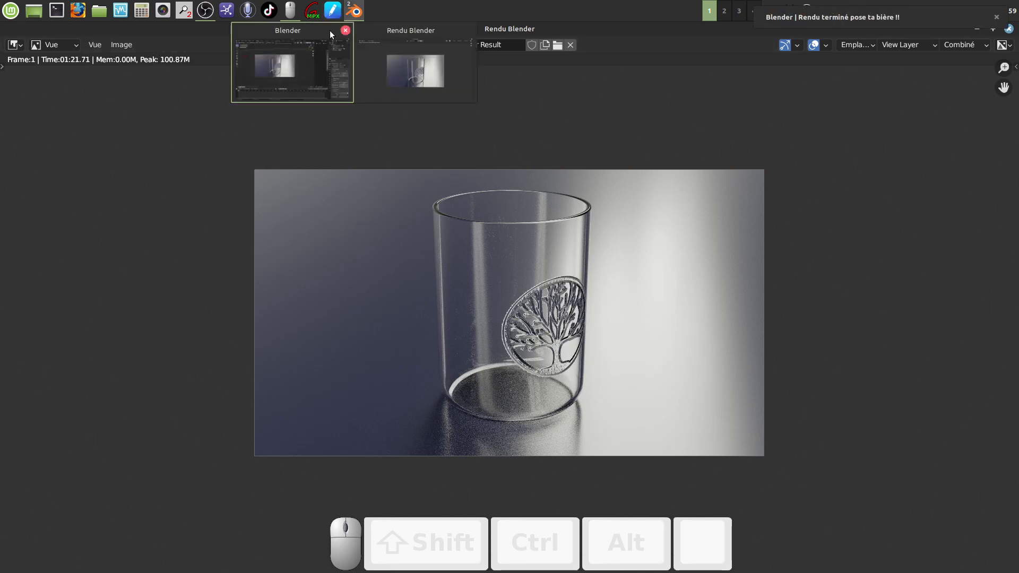
{"action": "left_click", "coordinate": [315, 33]}
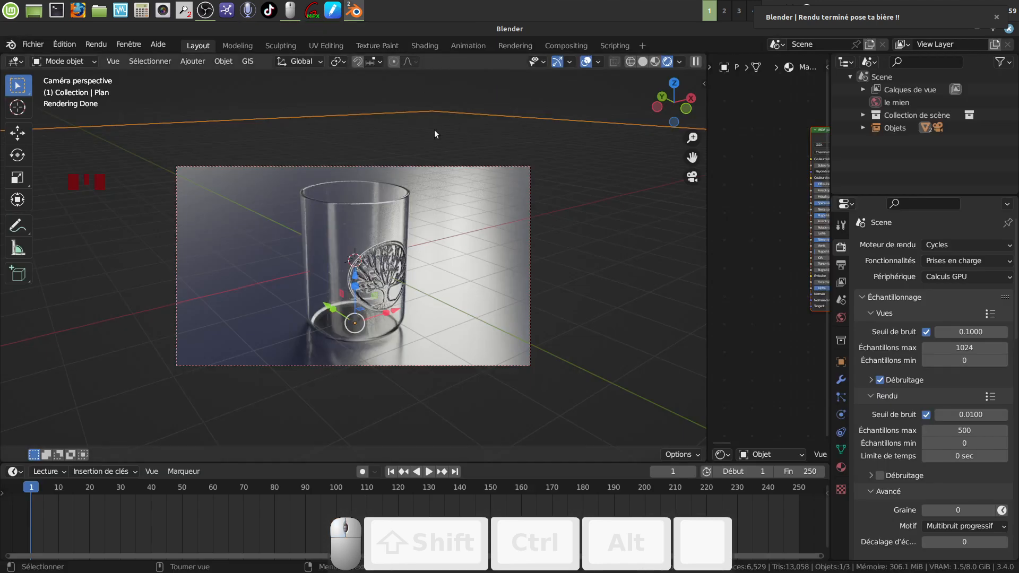
{"action": "left_click", "coordinate": [569, 45]}
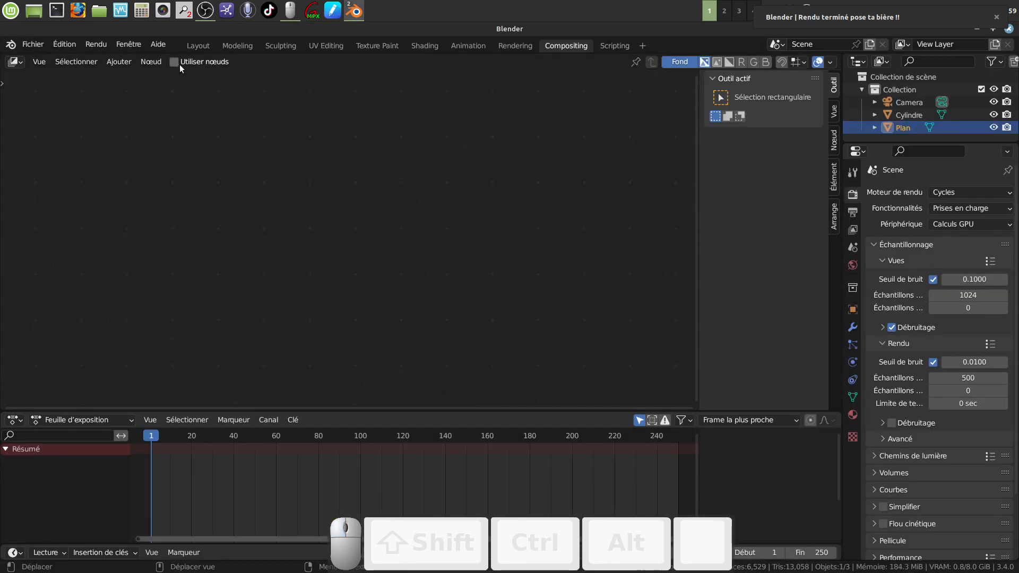
{"action": "left_click", "coordinate": [175, 63]}
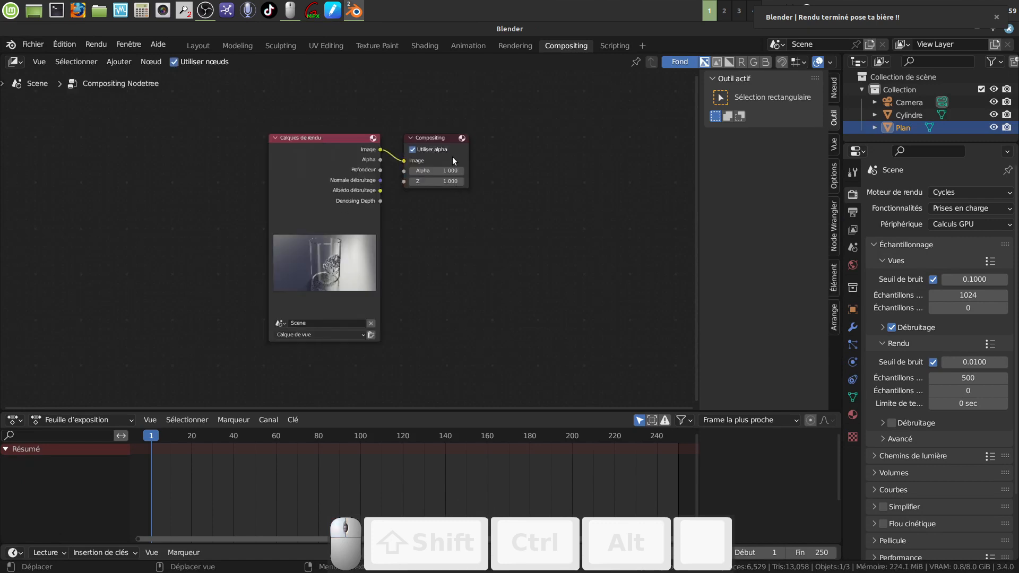
Move the Composite node farther away and insert a Denoise node between the Render Layers image output and the Composite image input.
{"action": "left_click_drag", "start_coordinate": [451, 136], "coordinate": [609, 144]}
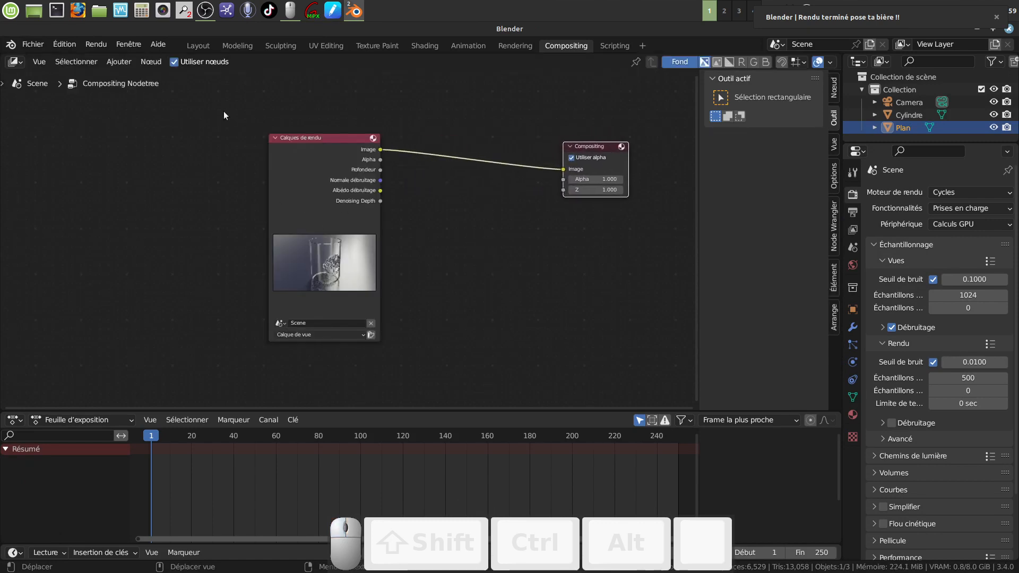
{"action": "left_click", "coordinate": [118, 61]}
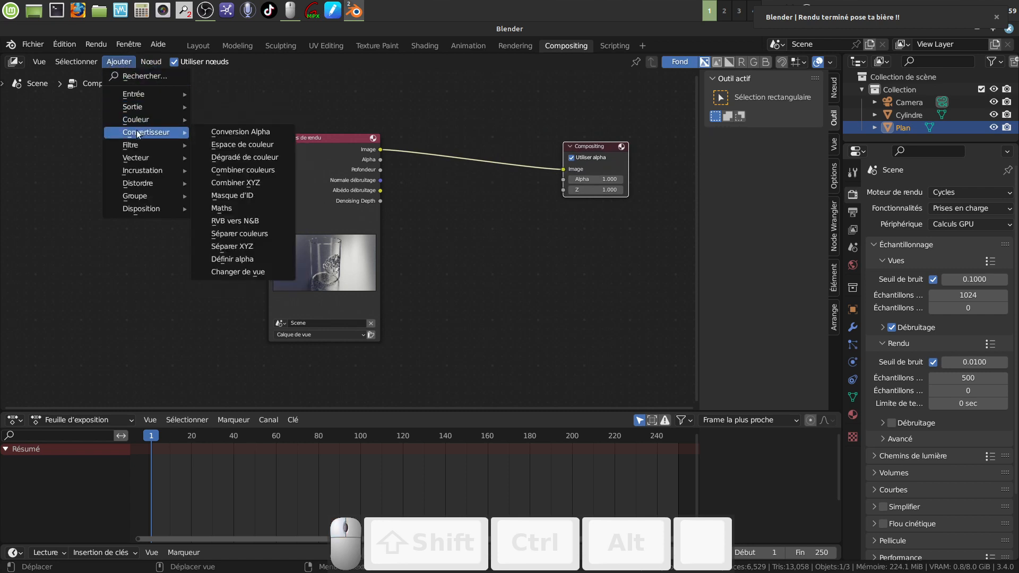
{"action": "mouse_move", "coordinate": [130, 145]}
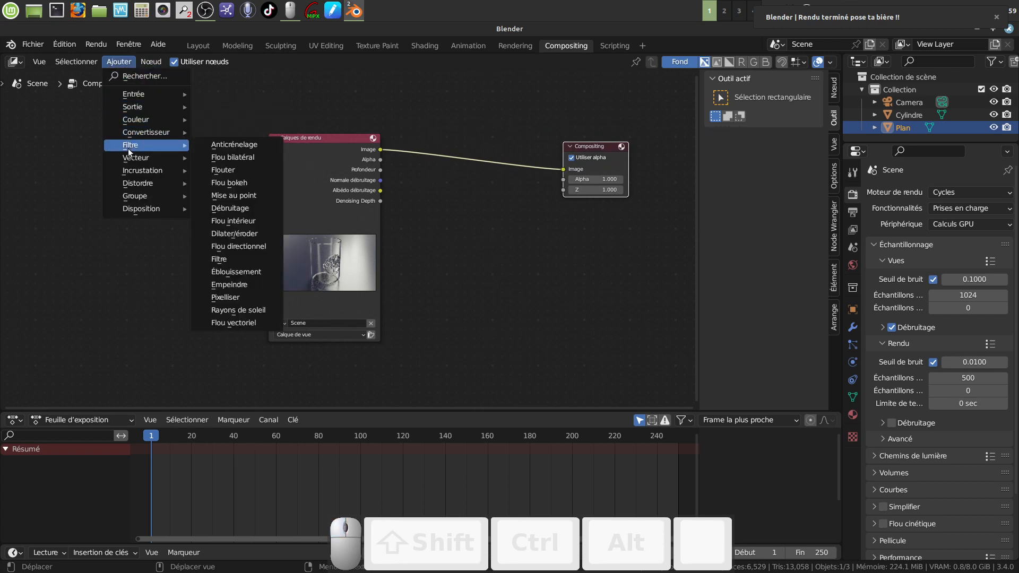
{"action": "left_click", "coordinate": [232, 213]}
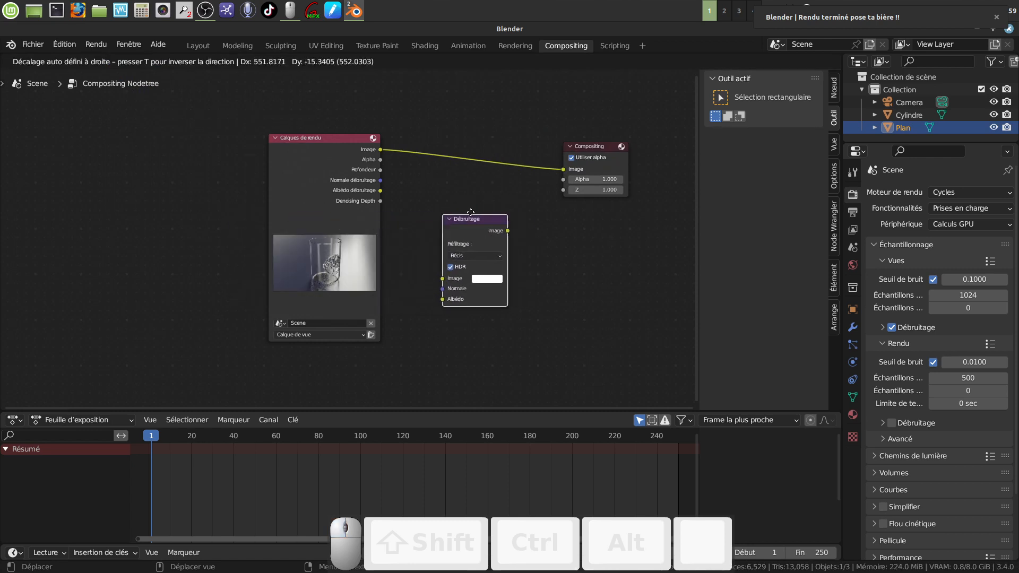
{"action": "left_click", "coordinate": [446, 113]}
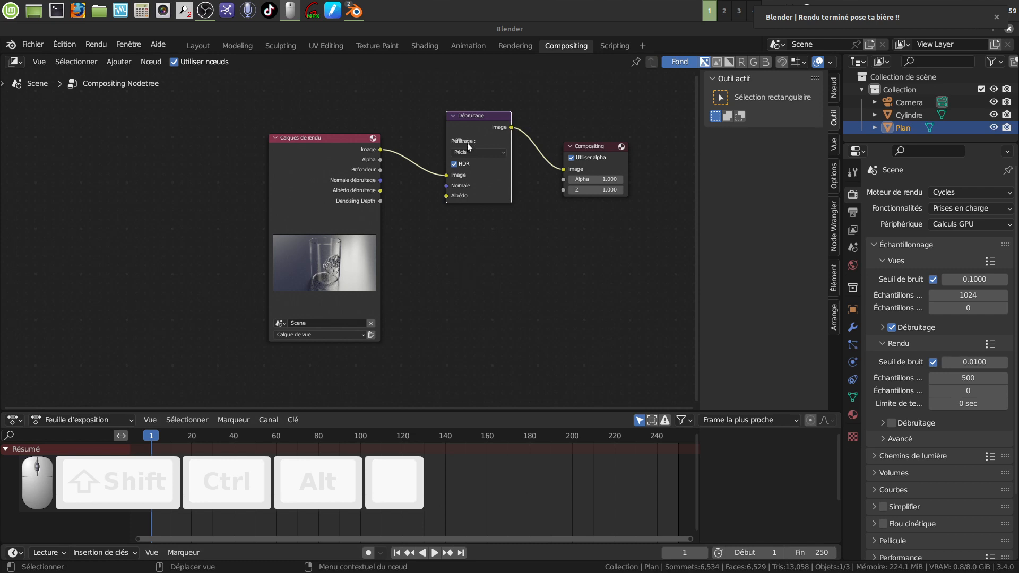
Bring up the render result and start saving it as an RGBA PNG with 16-bit colour depth and 0% compression.
{"action": "left_click", "coordinate": [367, 26]}
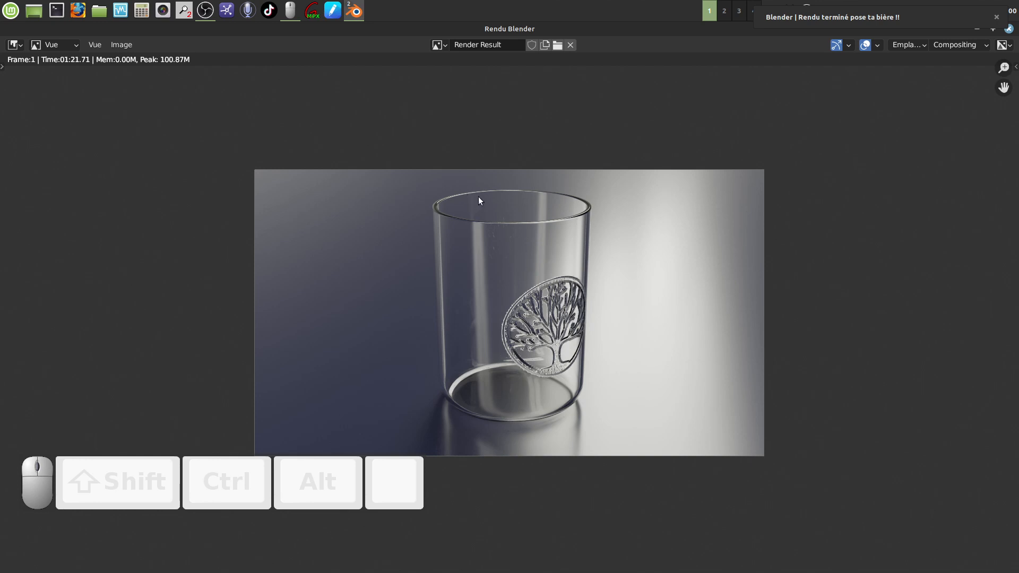
{"action": "left_click", "coordinate": [122, 44]}
{"action": "left_click", "coordinate": [133, 43]}
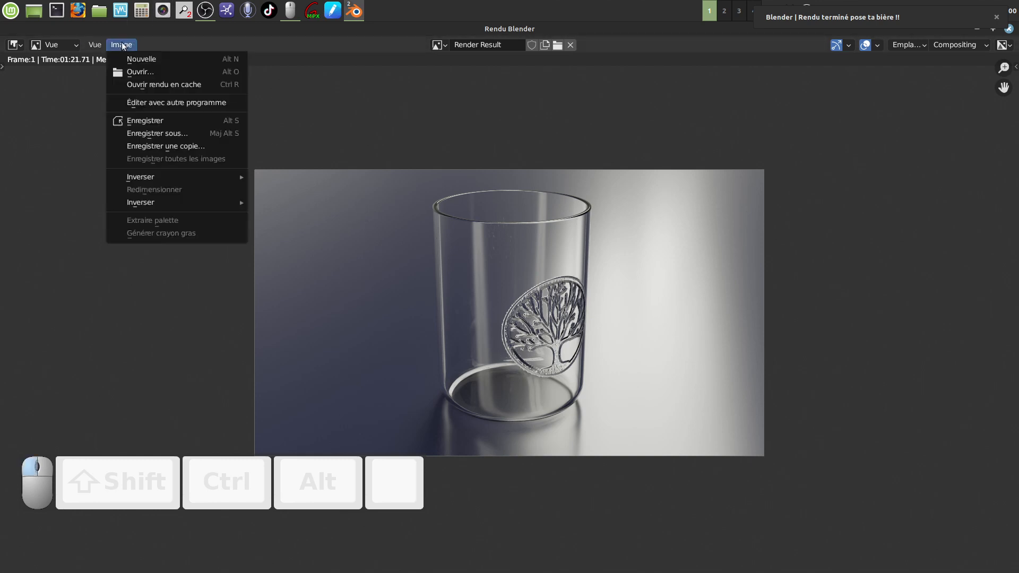
{"action": "left_click", "coordinate": [173, 133]}
{"action": "left_click_drag", "start_coordinate": [773, 227], "coordinate": [752, 227]}
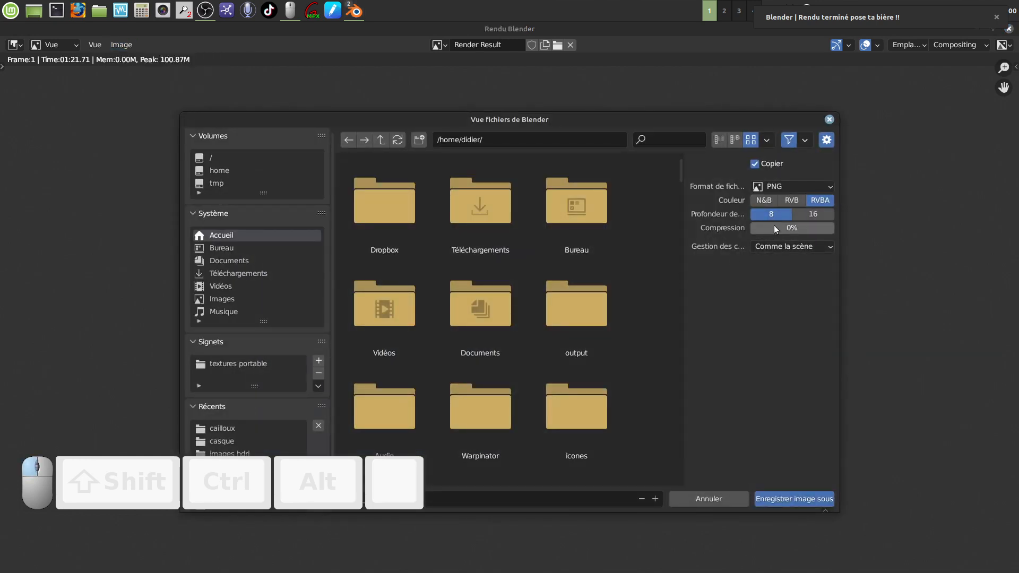
{"action": "left_click", "coordinate": [806, 214]}
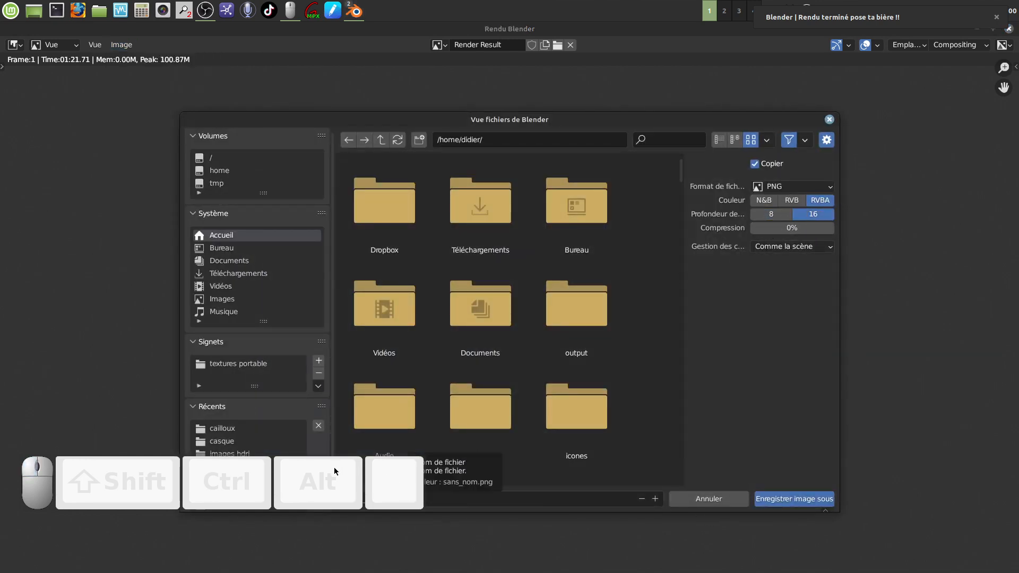
Name the image file "verre tuto gravé.png".
{"action": "left_click", "coordinate": [378, 504]}
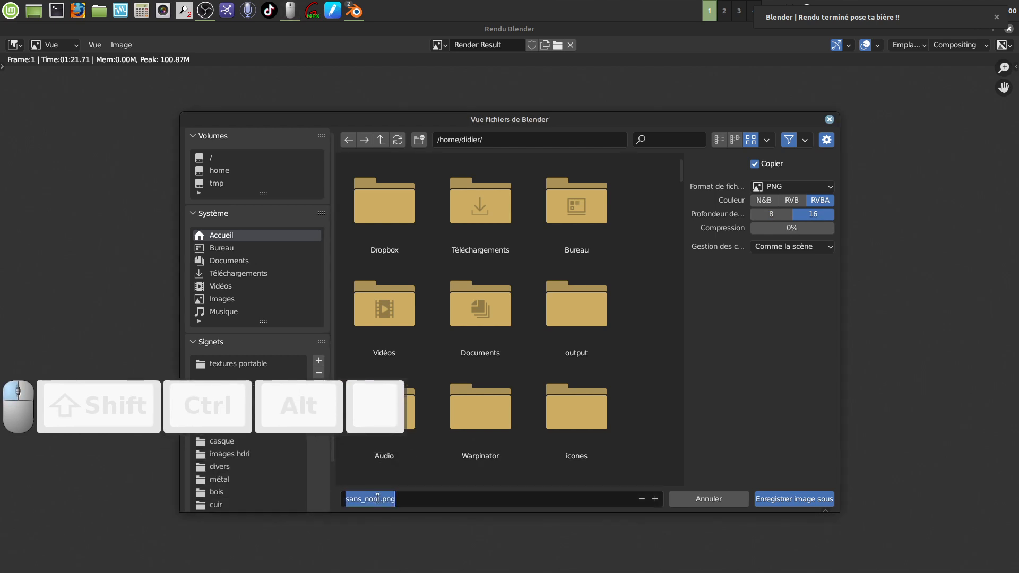
{"action": "left_click", "coordinate": [380, 504]}
{"action": "key", "text": "BackSpace"}
{"action": "key", "text": "BackSpace"}
{"action": "key", "text": "BackSpace"}
{"action": "key", "text": "BackSpace"}
{"action": "key", "text": "BackSpace"}
{"action": "key", "text": "BackSpace"}
{"action": "key", "text": "BackSpace"}
{"action": "key", "text": "BackSpace"}
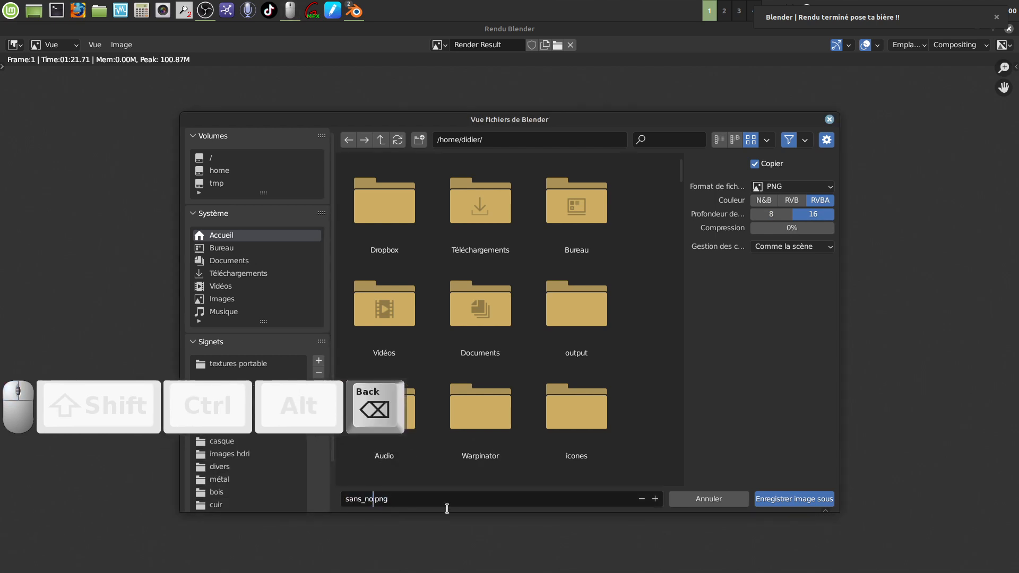
{"action": "type", "text": "verre tu"}
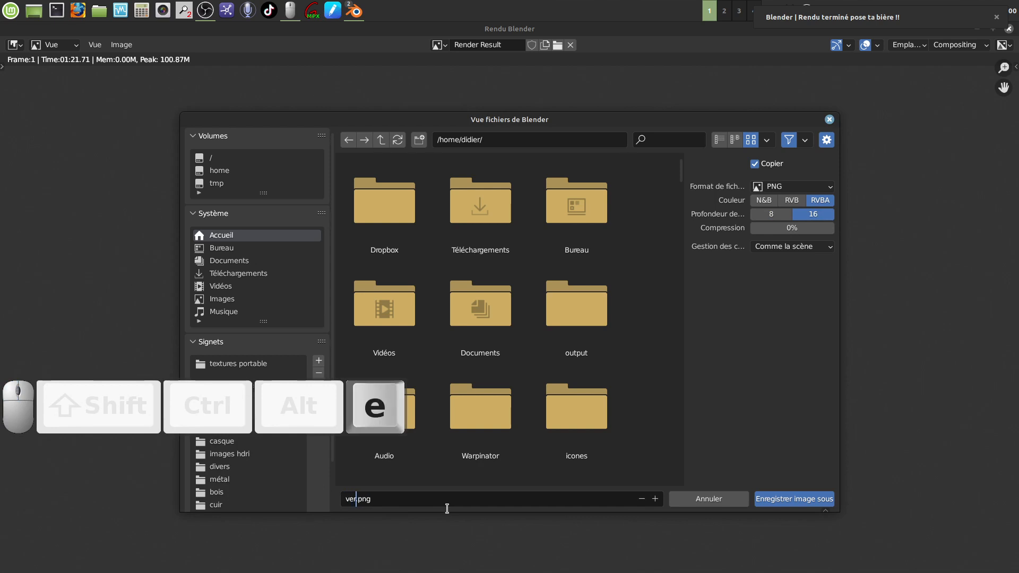
{"action": "type", "text": "to gra"}
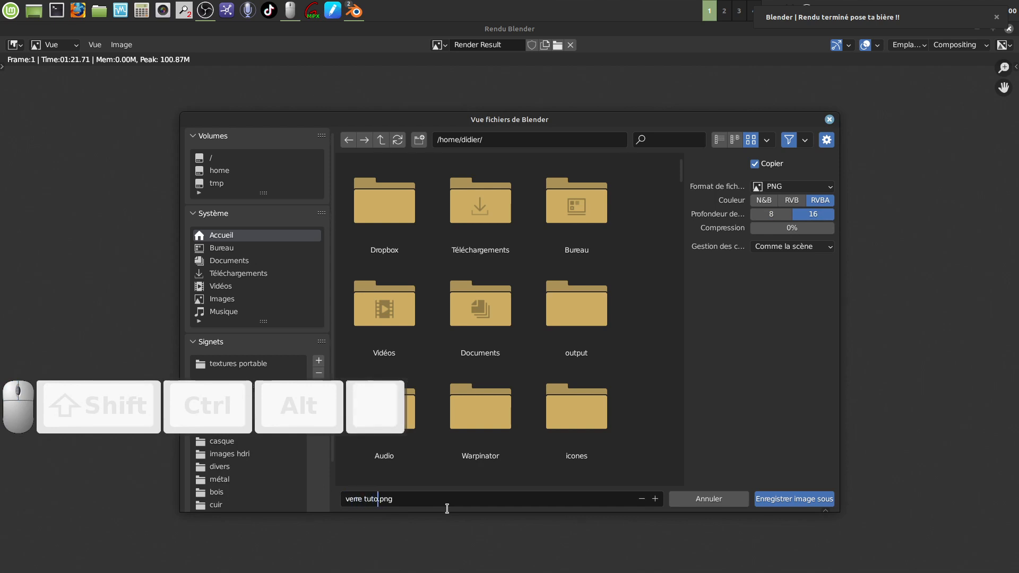
{"action": "type", "text": "vé"}
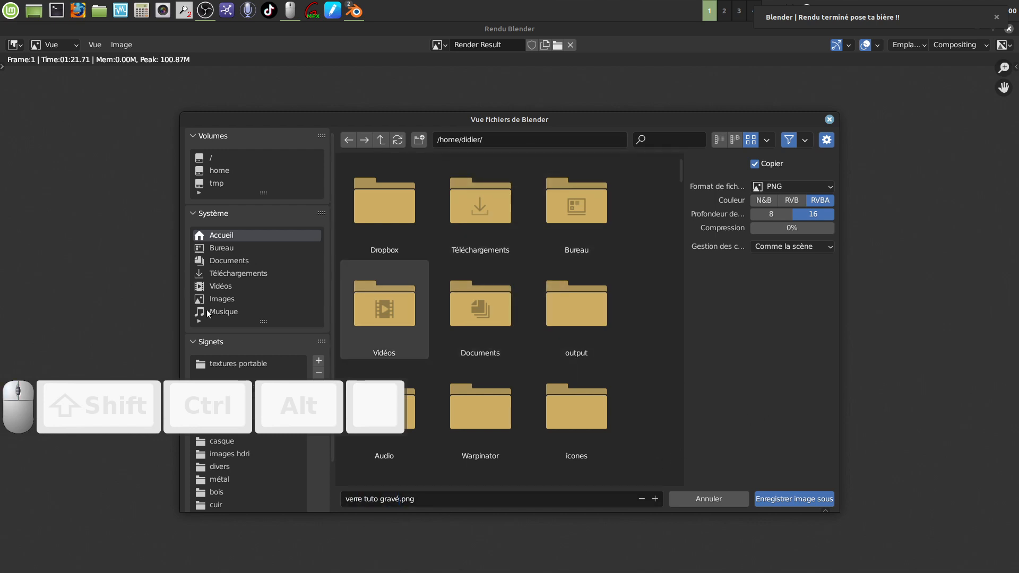
Save the image in the recent cailloux folder, dismiss the desktop notification and close the render window.
{"action": "left_click_drag", "start_coordinate": [295, 391], "coordinate": [247, 324]}
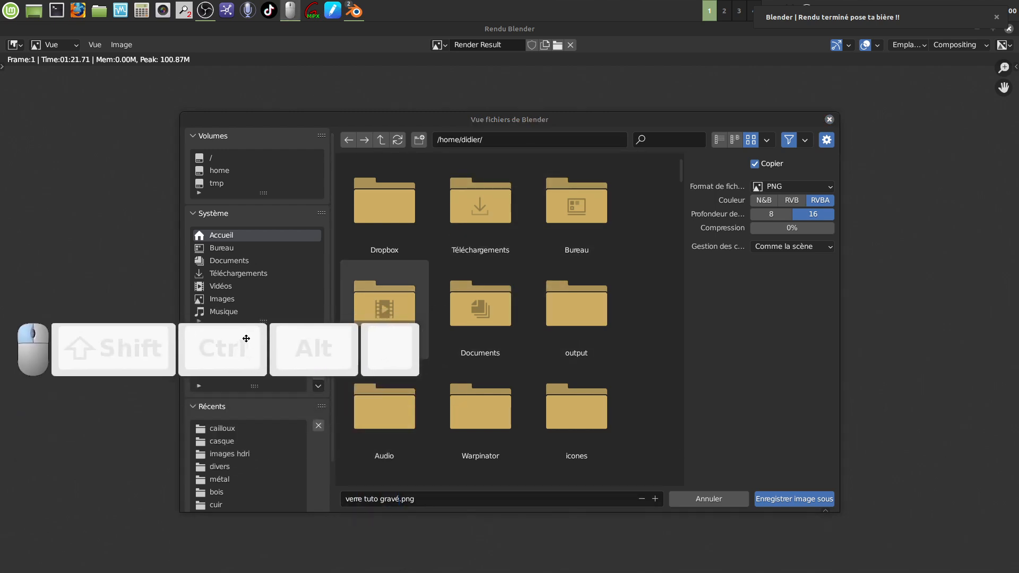
{"action": "left_click", "coordinate": [221, 429]}
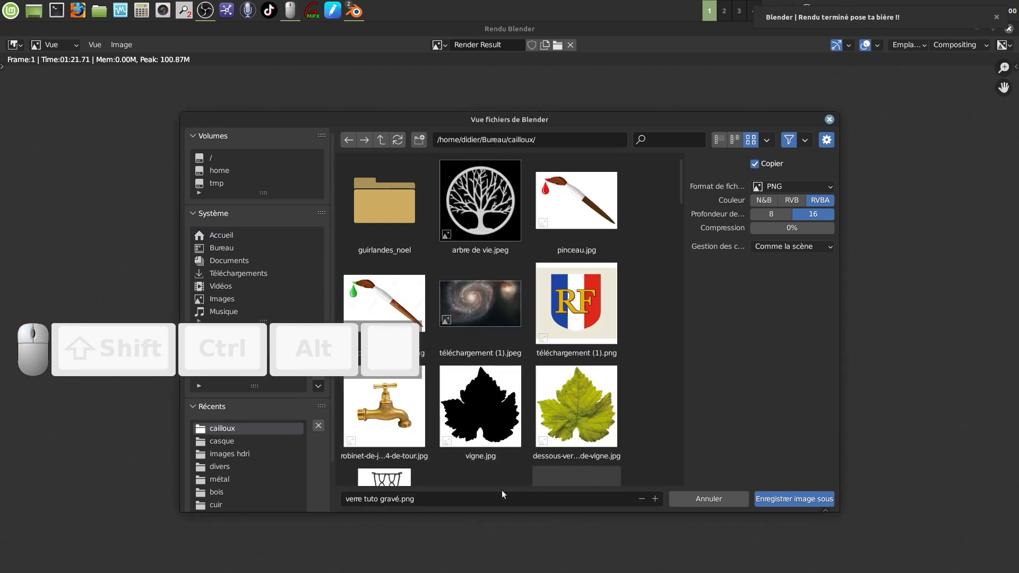
{"action": "left_click", "coordinate": [787, 500]}
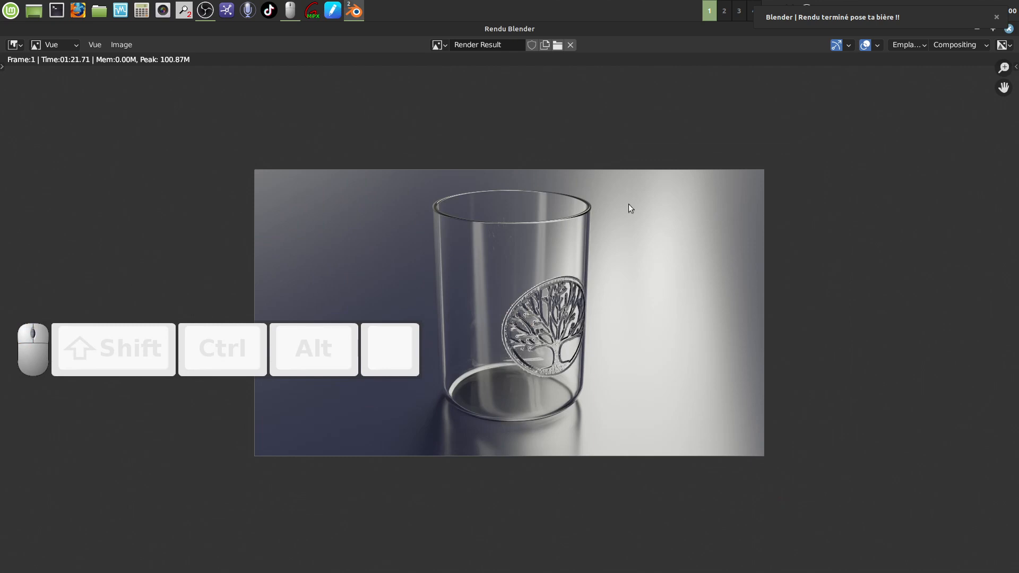
{"action": "left_click", "coordinate": [997, 17]}
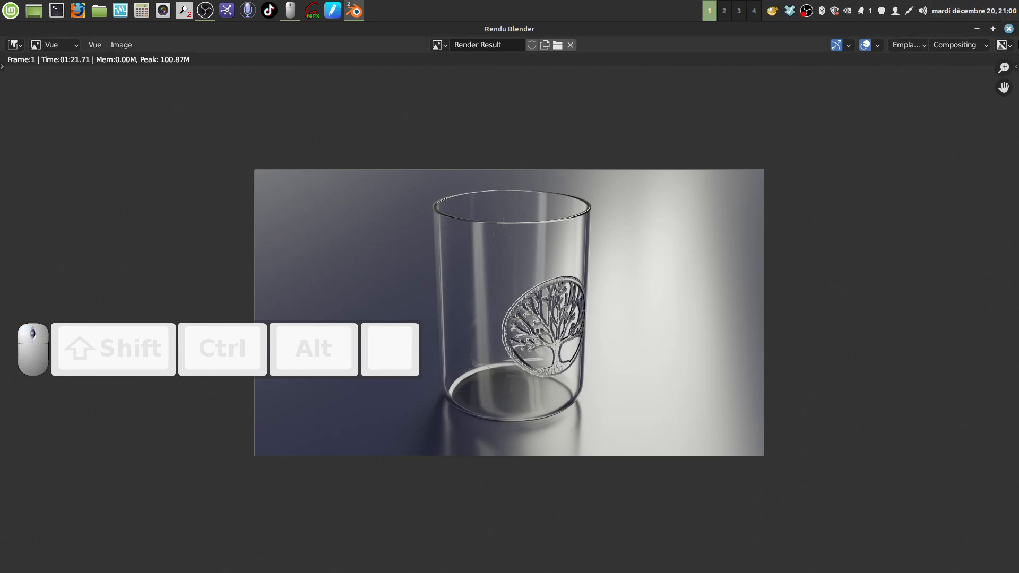
{"action": "left_click", "coordinate": [1009, 29]}
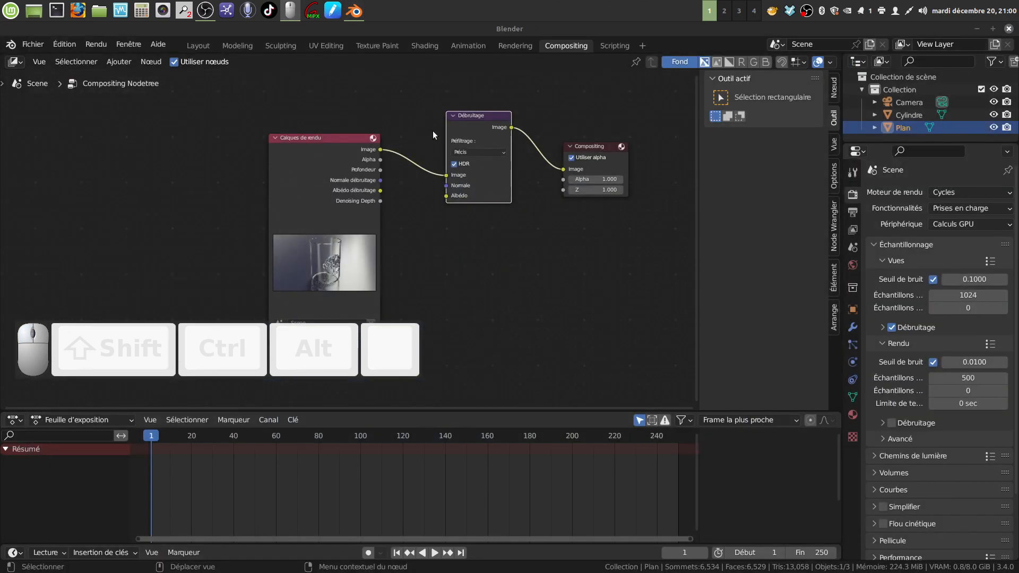
Bypass the Denoise node by linking the Render Layers image directly to Composite, leaving the Denoise node disconnected below the link.
{"action": "left_click_drag", "start_coordinate": [462, 183], "coordinate": [492, 287]}
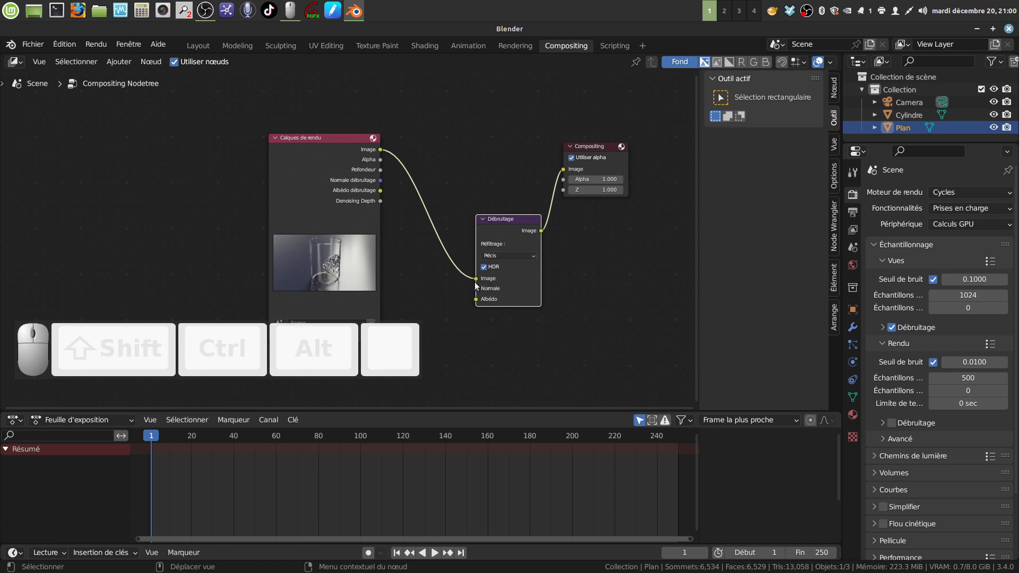
{"action": "left_click_drag", "start_coordinate": [476, 279], "coordinate": [564, 167]}
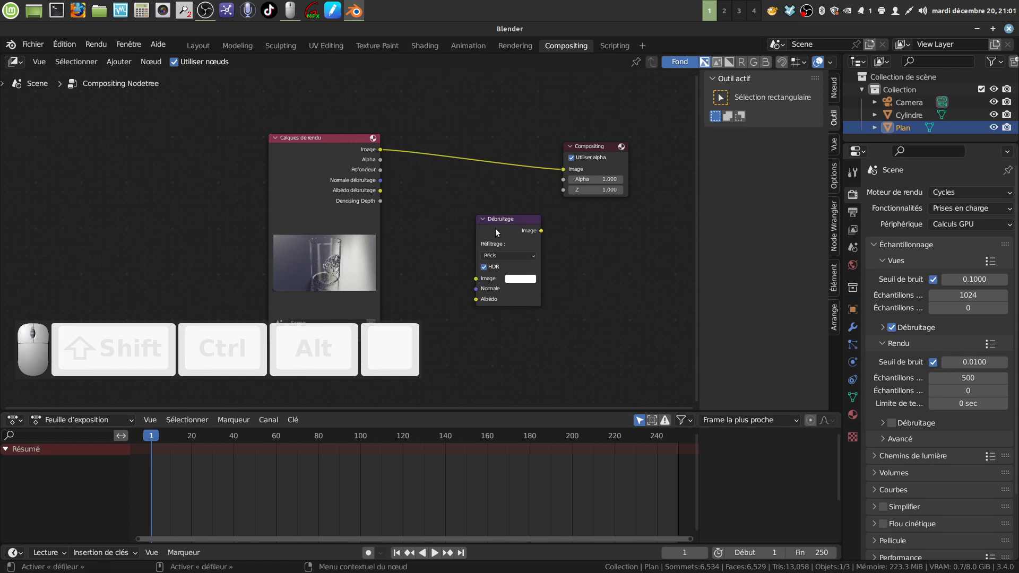
{"action": "left_click_drag", "start_coordinate": [496, 232], "coordinate": [462, 219]}
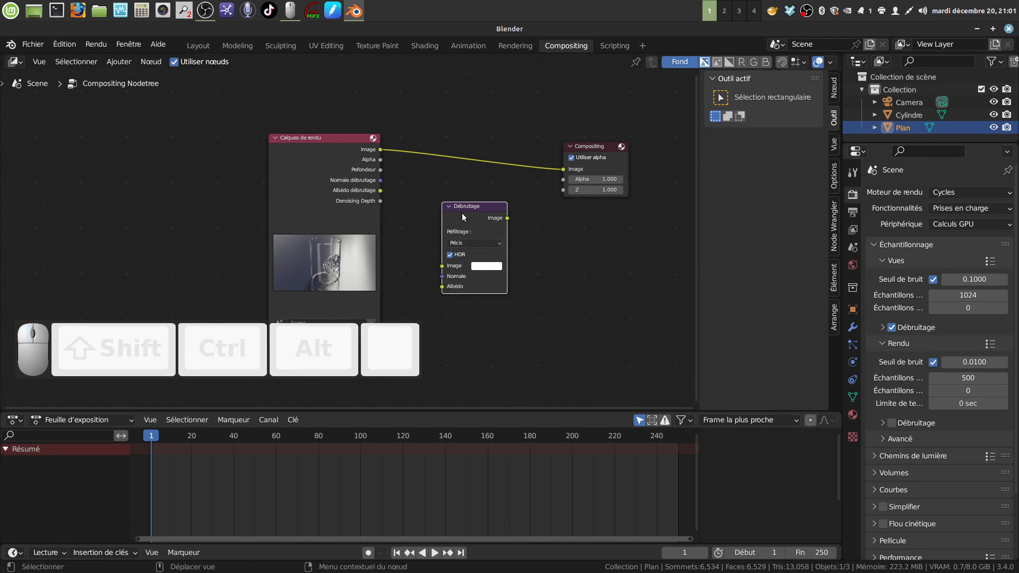
Switch the render engine to Eevee in the Layout workspace and inspect the glass and its tree motif up close.
{"action": "left_click", "coordinate": [197, 46]}
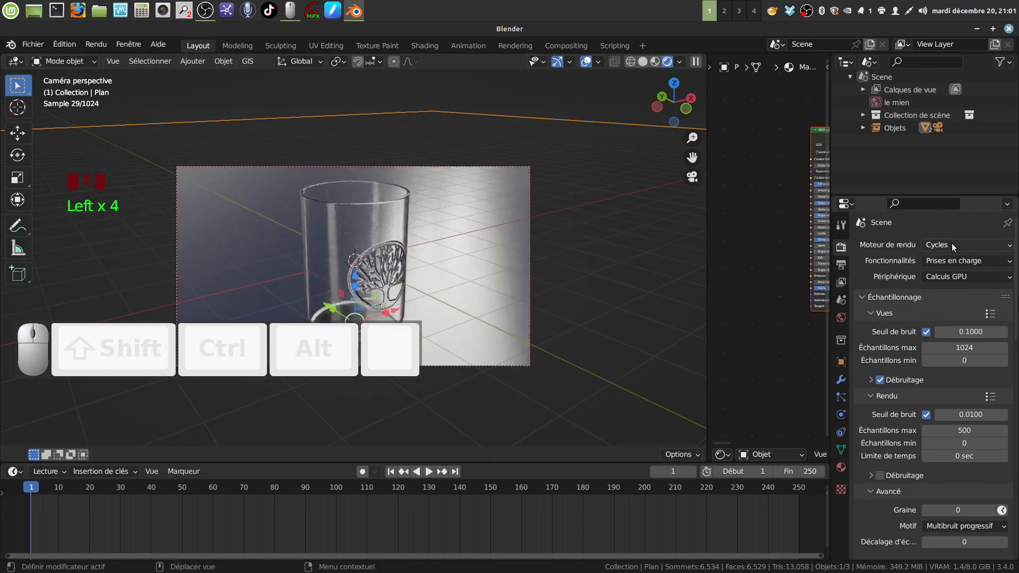
{"action": "left_click", "coordinate": [1008, 245]}
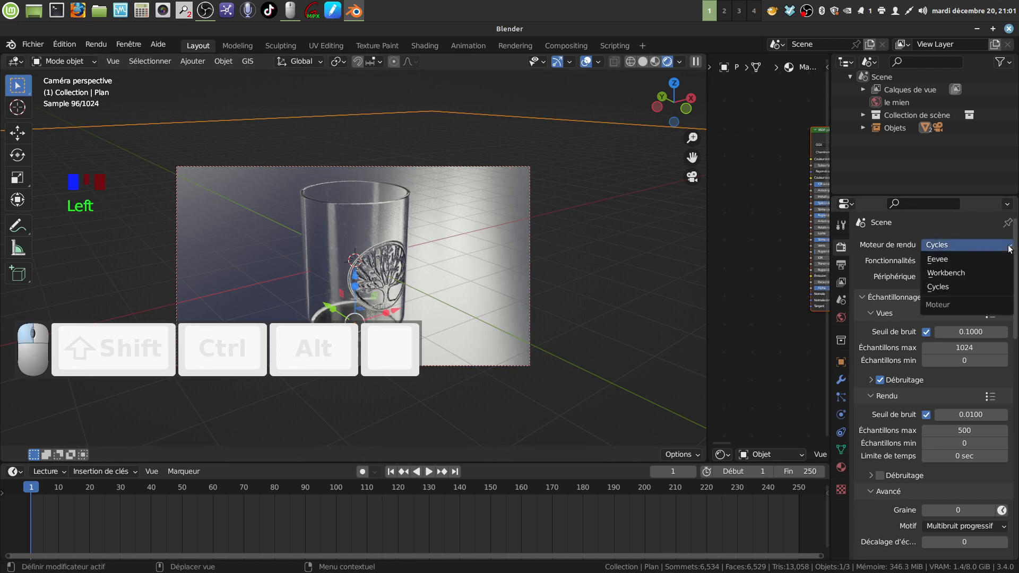
{"action": "left_click", "coordinate": [951, 259]}
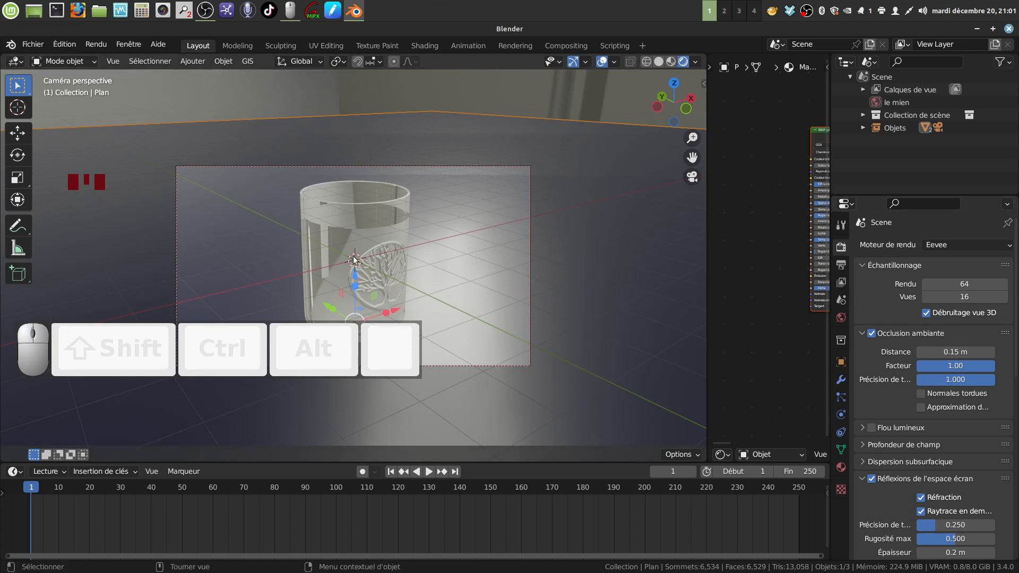
{"action": "left_click", "coordinate": [31, 44]}
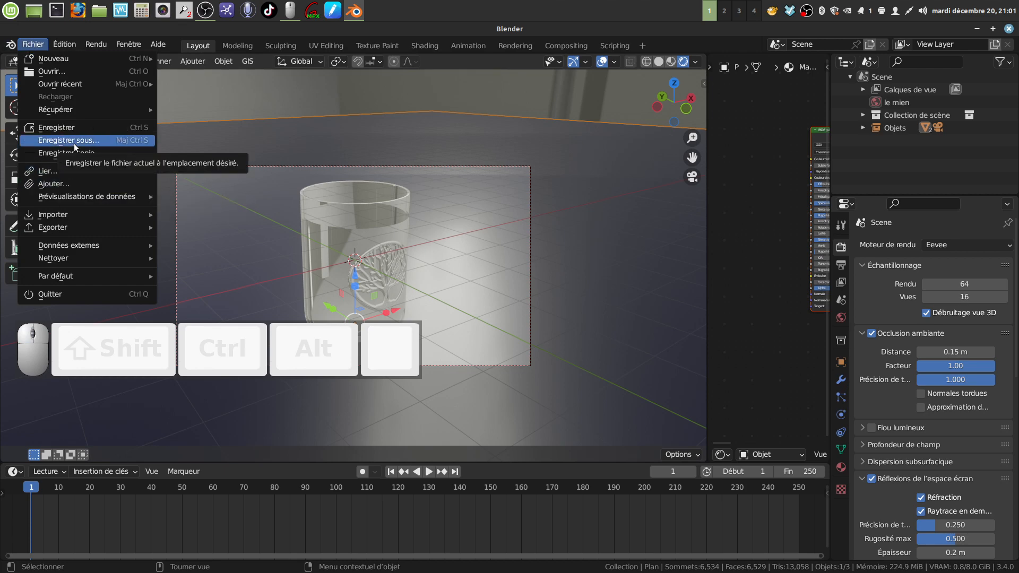
{"action": "middle_click_drag", "start_coordinate": [475, 234], "coordinate": [496, 214]}
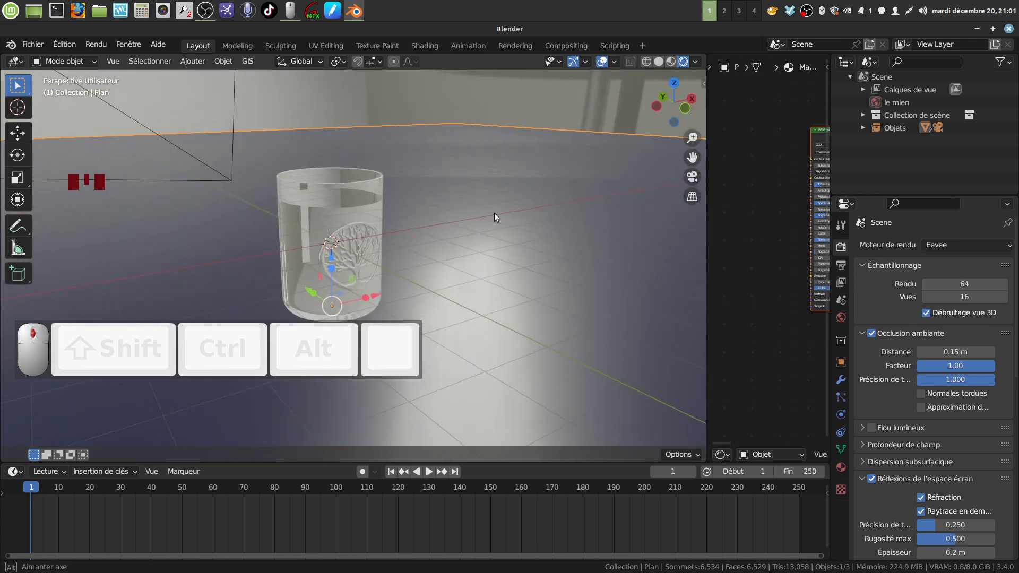
{"action": "scroll", "coordinate": [374, 273], "scroll_direction": "up", "scroll_amount": 2}
{"action": "scroll", "coordinate": [374, 272], "scroll_direction": "up", "scroll_amount": 1}
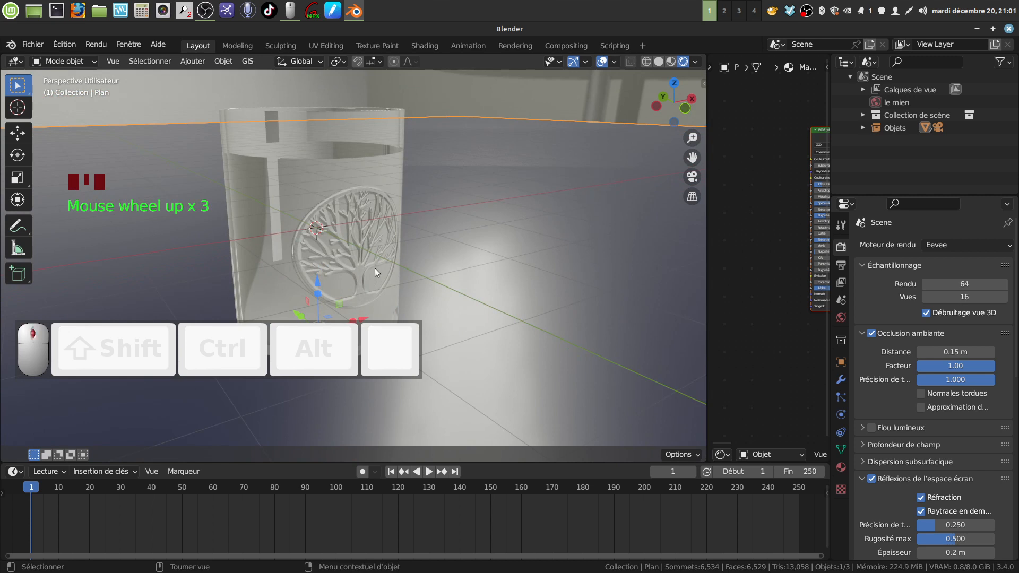
{"action": "middle_click_drag", "start_coordinate": [374, 269], "coordinate": [379, 266]}
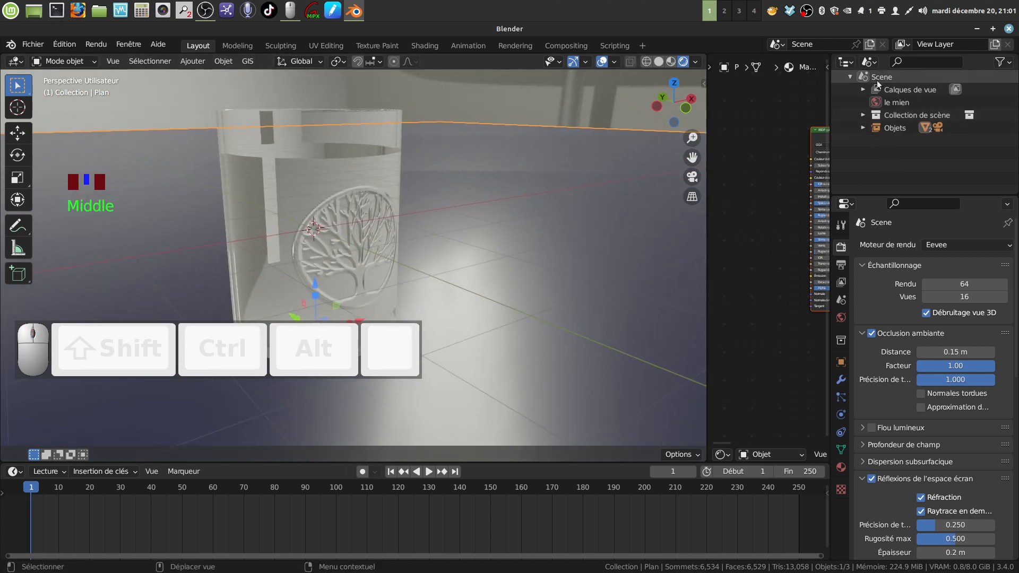
Minimise Blender, open the cailloux folder on the desktop and view "verre tuto gravé.png" in the image viewer.
{"action": "left_click", "coordinate": [976, 29]}
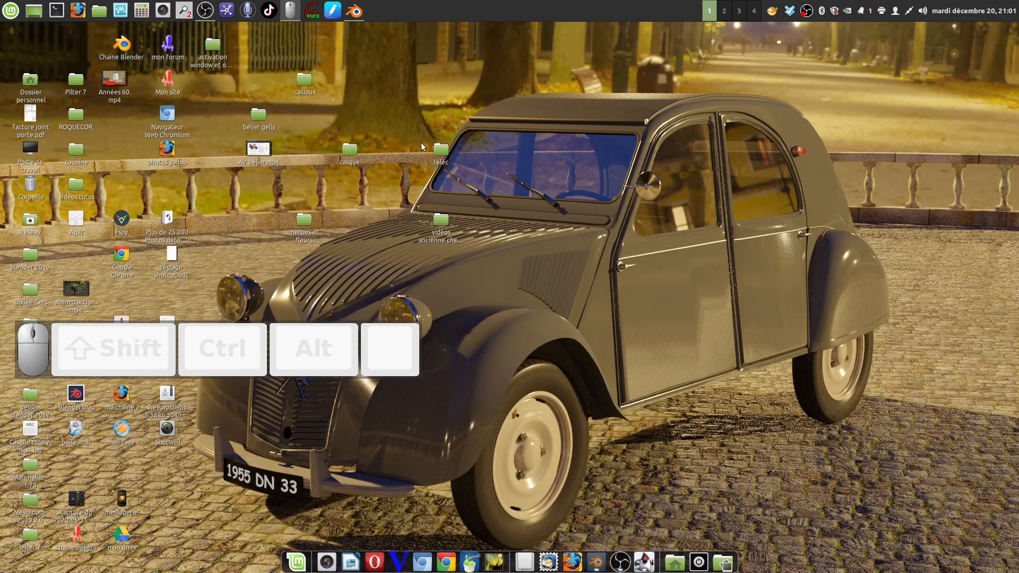
{"action": "left_click", "coordinate": [301, 89]}
{"action": "double_click", "coordinate": [301, 88]}
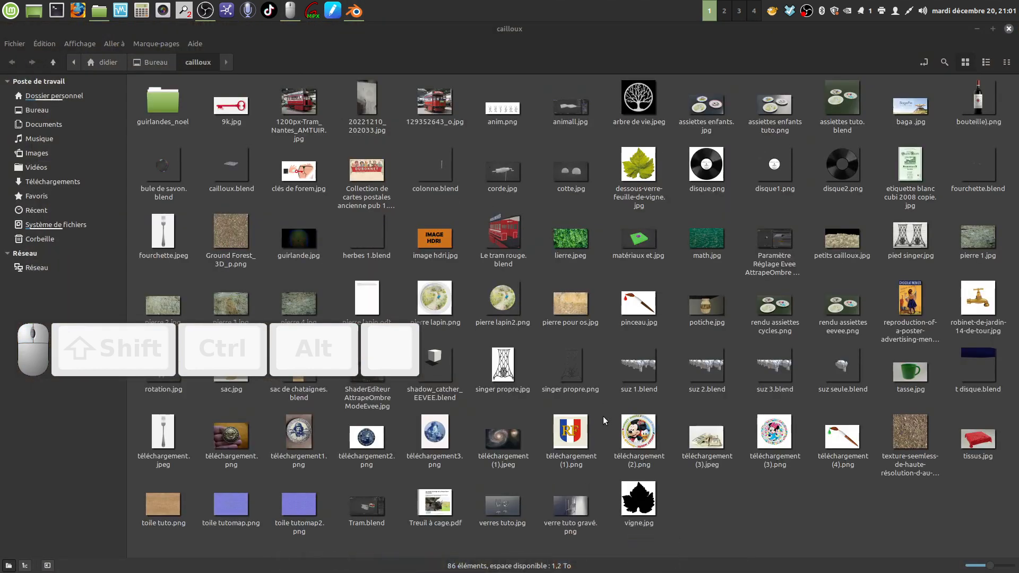
{"action": "double_click", "coordinate": [569, 509]}
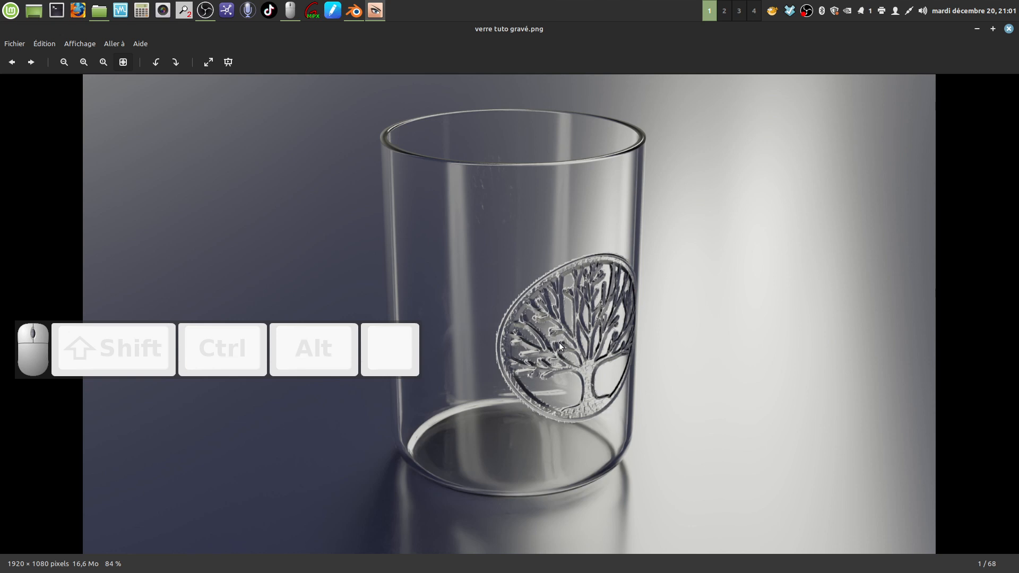
Switch back to Blender, widen the node editor beside the viewport and show the ground plane's material properties.
{"action": "left_click", "coordinate": [354, 10]}
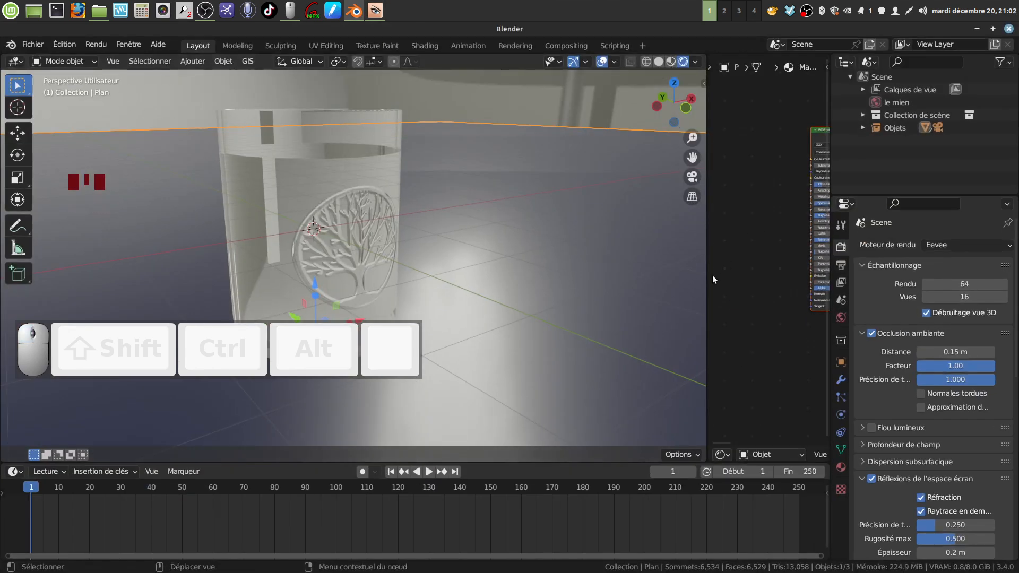
{"action": "left_click_drag", "start_coordinate": [707, 277], "coordinate": [391, 277]}
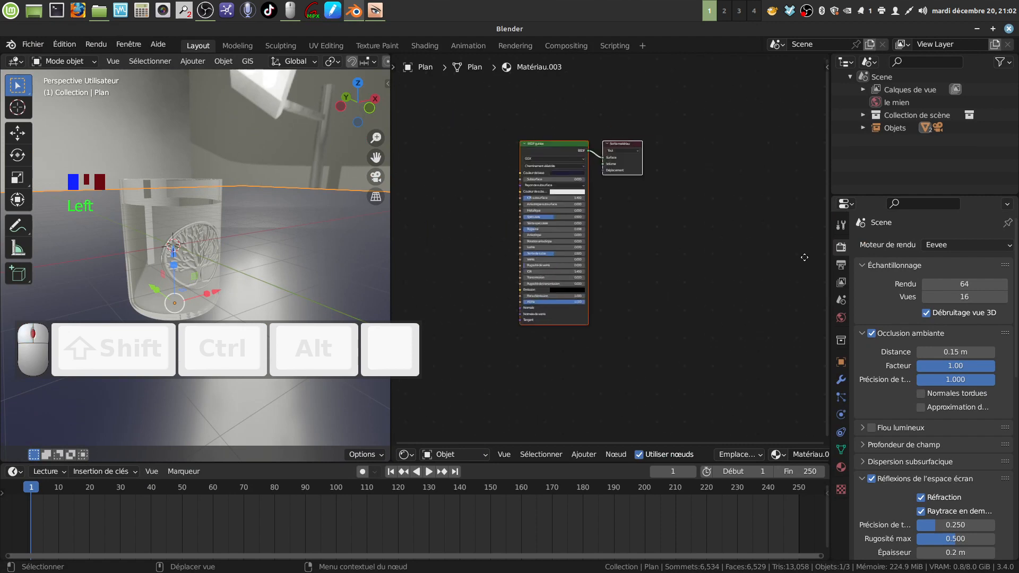
{"action": "left_click", "coordinate": [841, 467]}
{"action": "scroll", "coordinate": [887, 263], "scroll_direction": "down", "scroll_amount": 4}
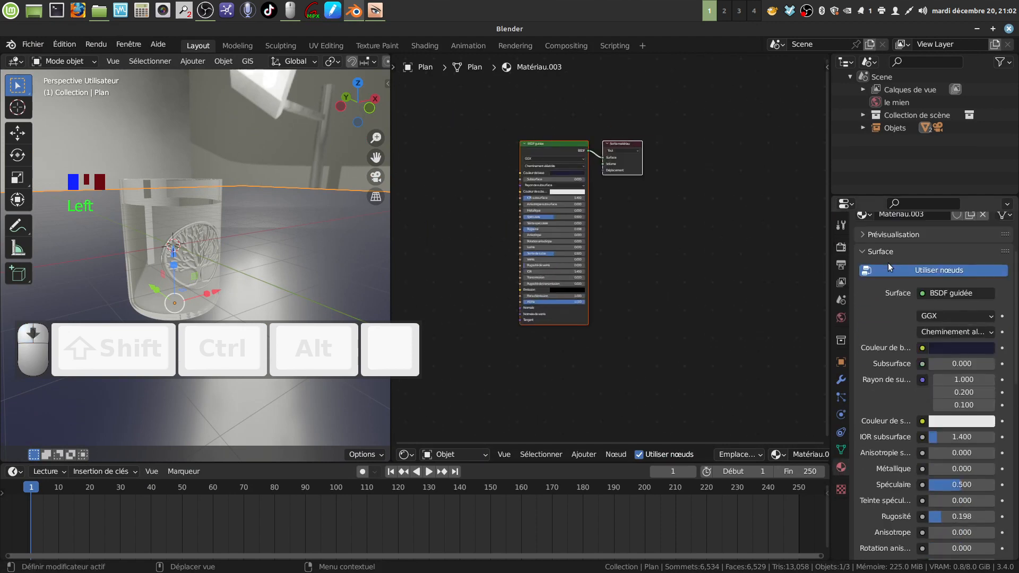
{"action": "scroll", "coordinate": [885, 261], "scroll_direction": "up", "scroll_amount": 4}
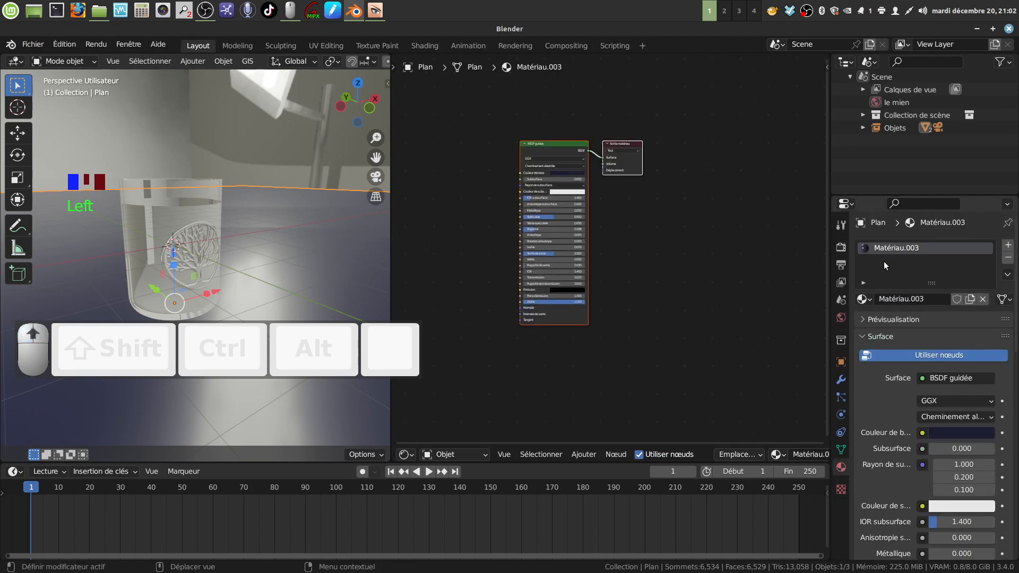
Select the glass and set the Relief node of Matériau.002 to Force 0.483 and Distance 0.100.
{"action": "left_click", "coordinate": [164, 246]}
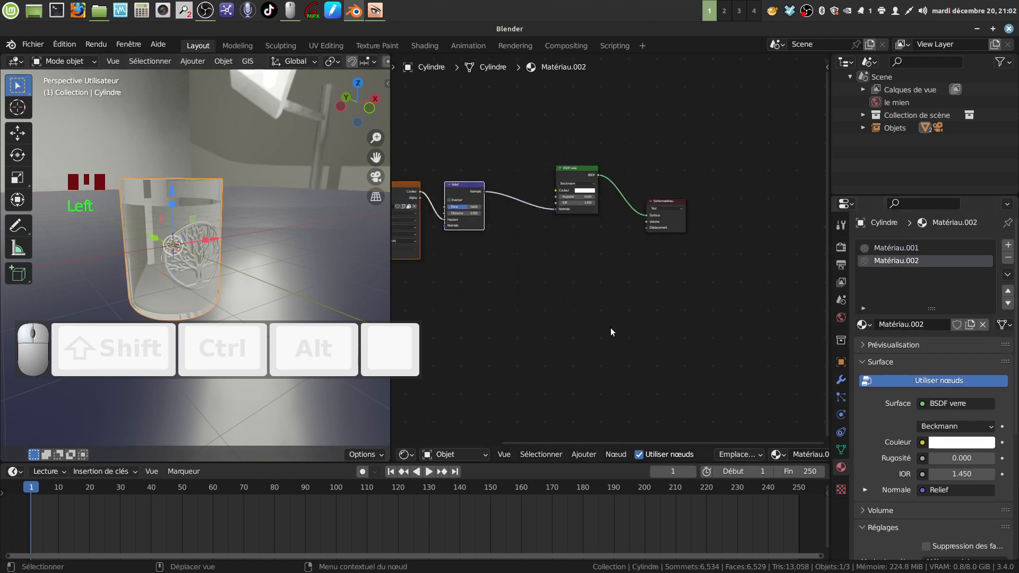
{"action": "scroll", "coordinate": [574, 291], "scroll_direction": "up", "scroll_amount": 2}
{"action": "middle_click_drag", "start_coordinate": [574, 291], "coordinate": [691, 314]}
{"action": "scroll", "coordinate": [615, 330], "scroll_direction": "up", "scroll_amount": 5}
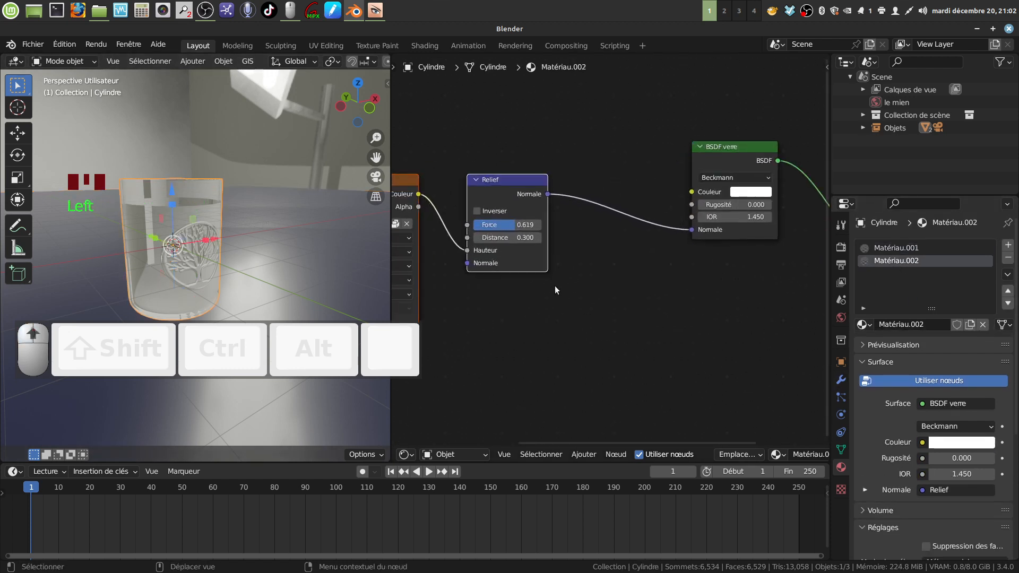
{"action": "middle_click_drag", "start_coordinate": [555, 285], "coordinate": [670, 290]}
{"action": "scroll", "coordinate": [648, 320], "scroll_direction": "up", "scroll_amount": 5}
{"action": "scroll", "coordinate": [247, 238], "scroll_direction": "down", "scroll_amount": 6}
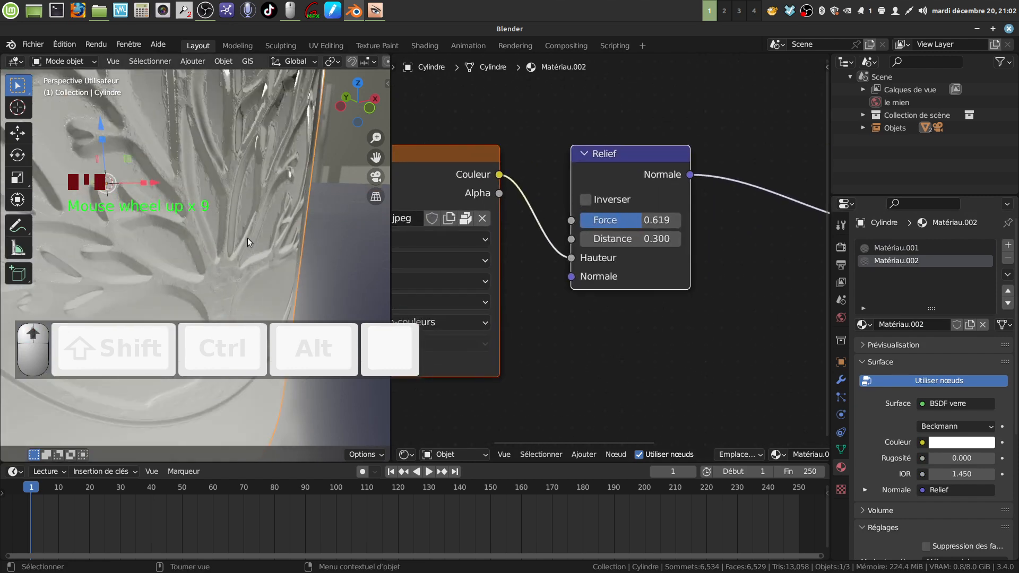
{"action": "scroll", "coordinate": [245, 234], "scroll_direction": "down", "scroll_amount": 1}
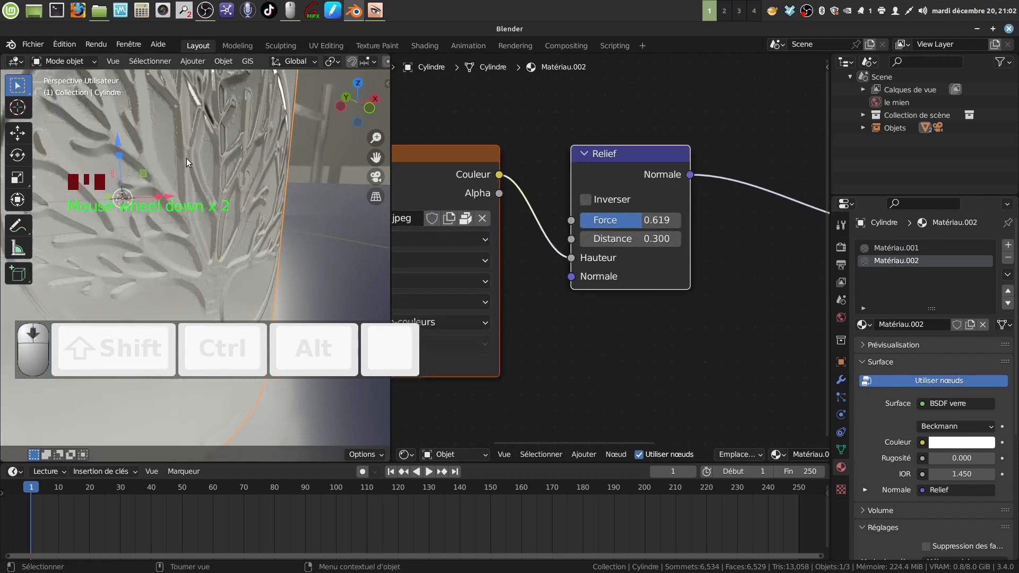
{"action": "scroll", "coordinate": [186, 158], "scroll_direction": "up", "scroll_amount": 1}
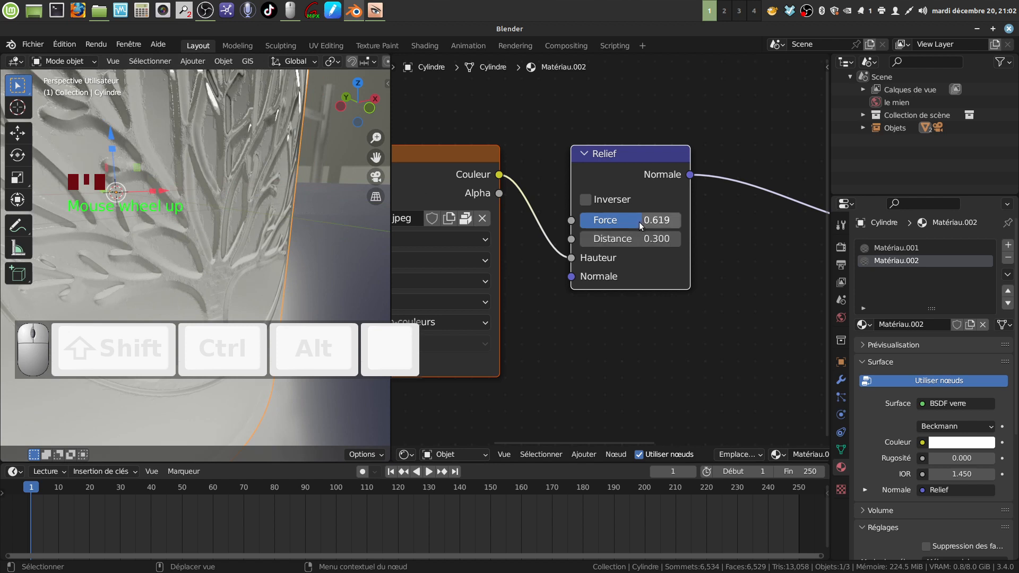
{"action": "mouse_move", "coordinate": [639, 222]}
{"action": "left_mouse_down"}
{"action": "mouse_move", "coordinate": [612, 222]}
{"action": "mouse_move", "coordinate": [658, 238]}
{"action": "mouse_move", "coordinate": [626, 239]}
{"action": "left_mouse_up"}
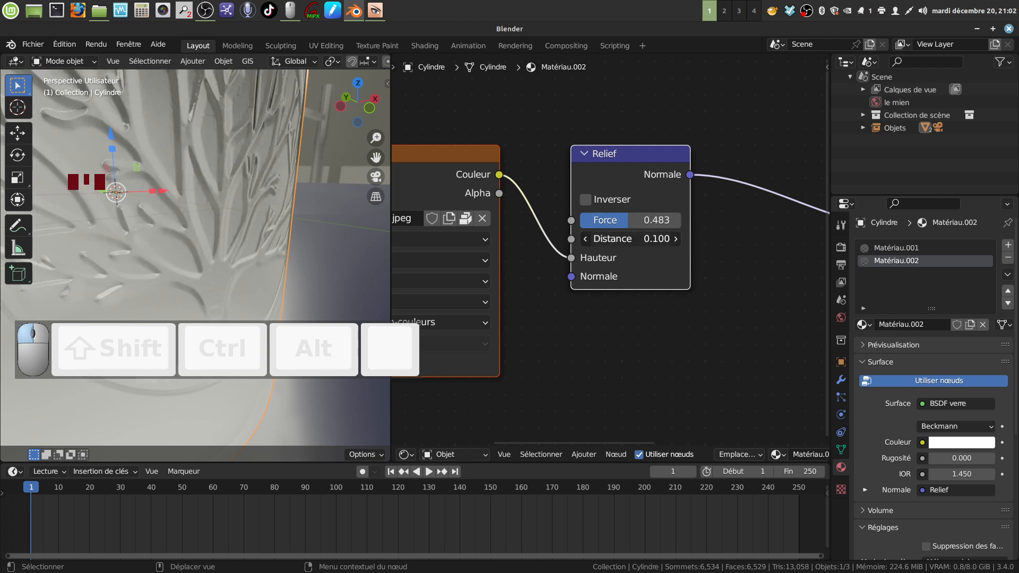
{"action": "scroll", "coordinate": [317, 220], "scroll_direction": "down", "scroll_amount": 4}
{"action": "scroll", "coordinate": [241, 228], "scroll_direction": "up", "scroll_amount": 4}
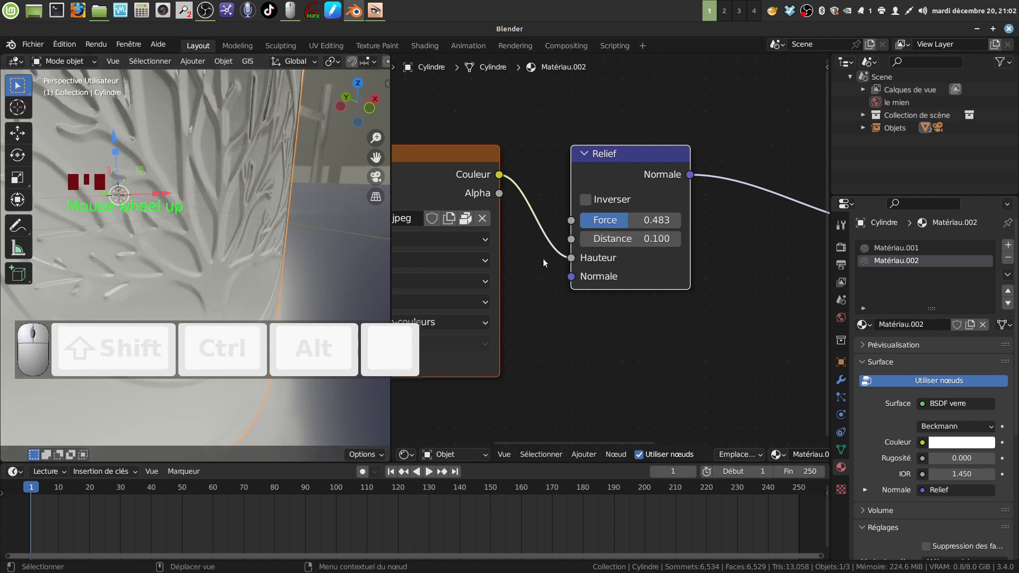
Set the Relief node's Force to 0.558, compare the motif with the saved render in the image viewer and return to Blender.
{"action": "left_click_drag", "start_coordinate": [627, 223], "coordinate": [714, 223]}
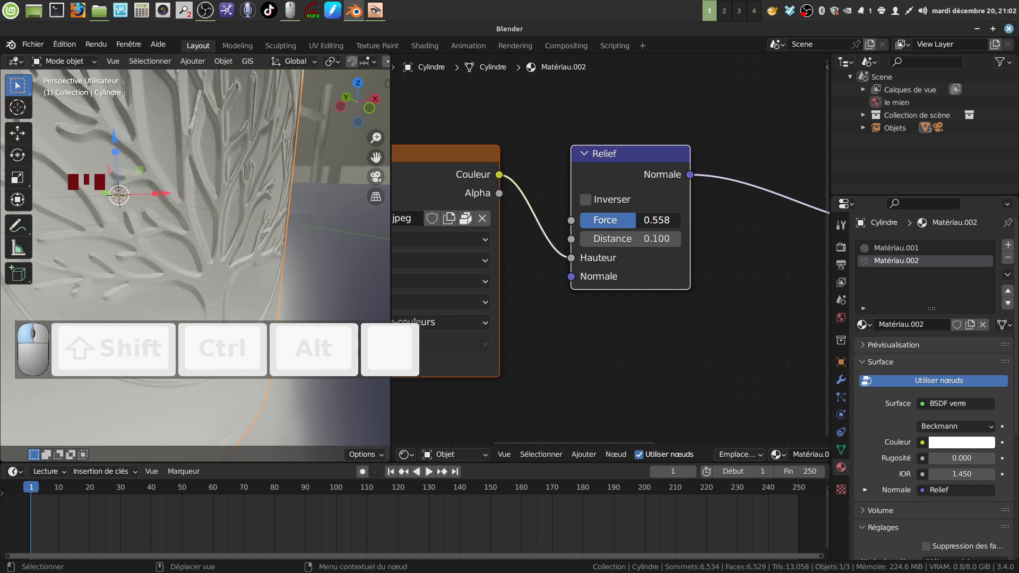
{"action": "middle_click_drag", "start_coordinate": [138, 212], "coordinate": [195, 231]}
{"action": "scroll", "coordinate": [184, 218], "scroll_direction": "up", "scroll_amount": 2}
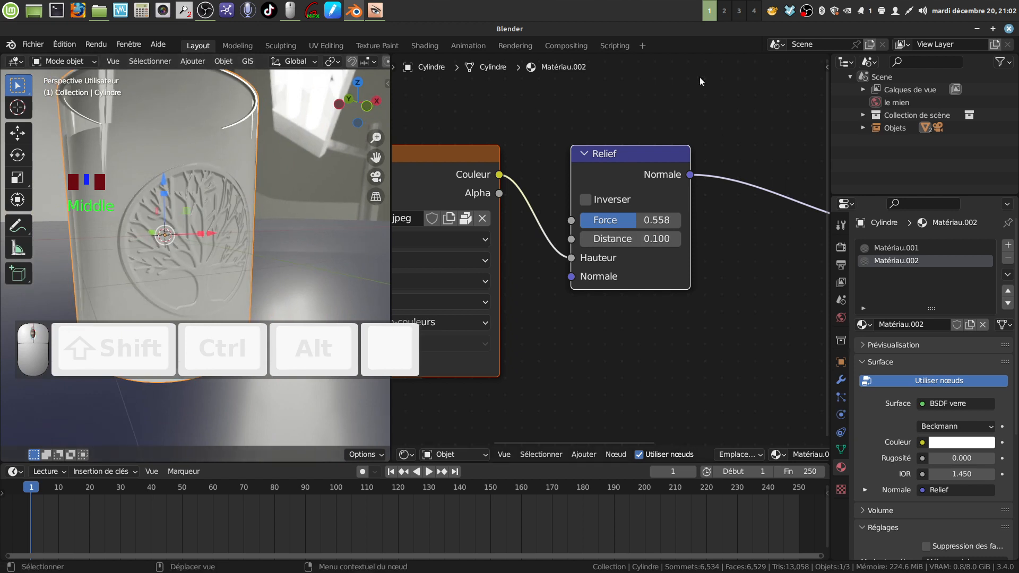
{"action": "left_click", "coordinate": [375, 10]}
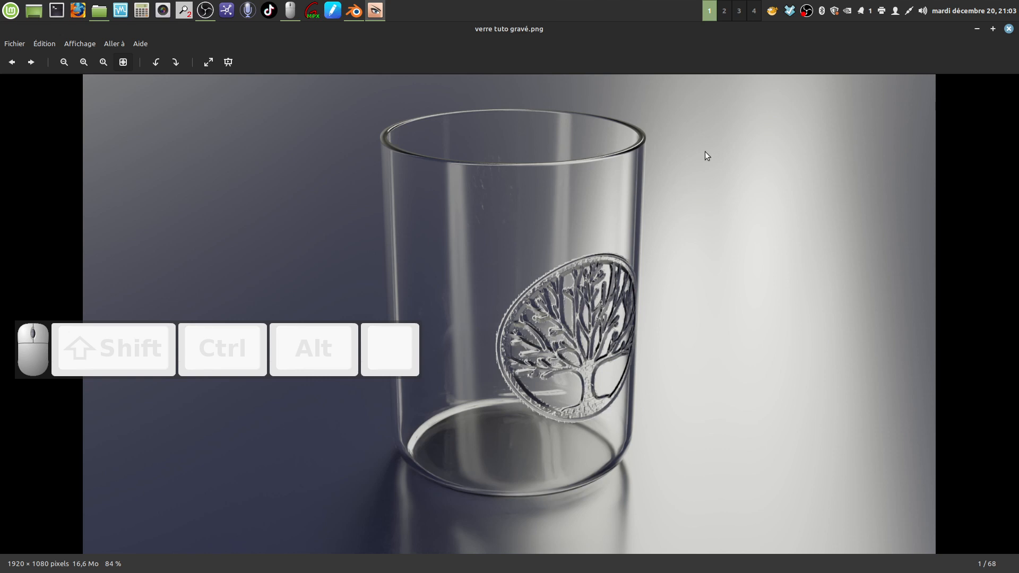
{"action": "left_click", "coordinate": [356, 15]}
Add a Carte de normales vector node to Matériau.002 and place it unconnected below the Relief node.
{"action": "scroll", "coordinate": [623, 340], "scroll_direction": "down", "scroll_amount": 4}
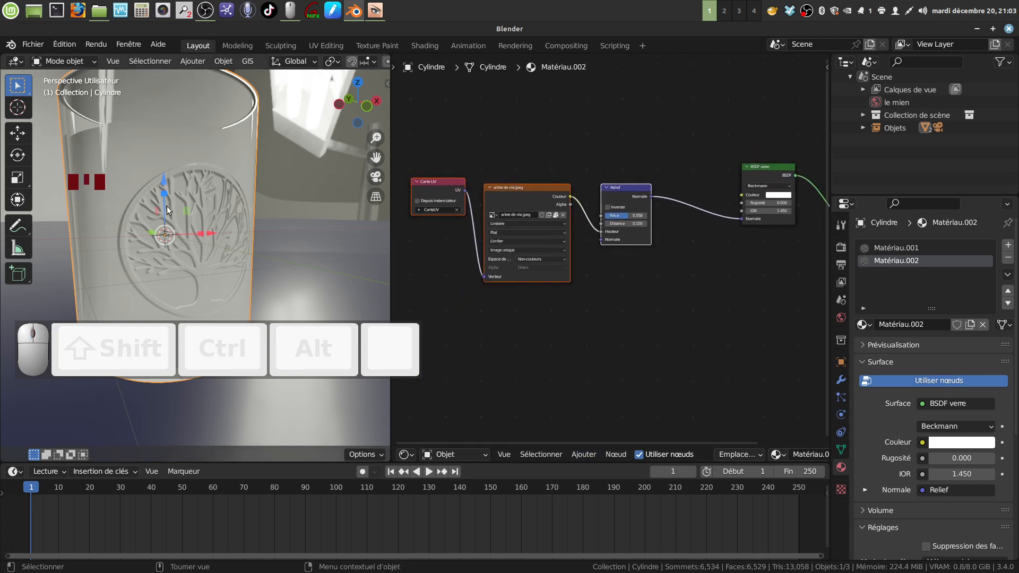
{"action": "middle_click_drag", "start_coordinate": [568, 313], "coordinate": [573, 320]}
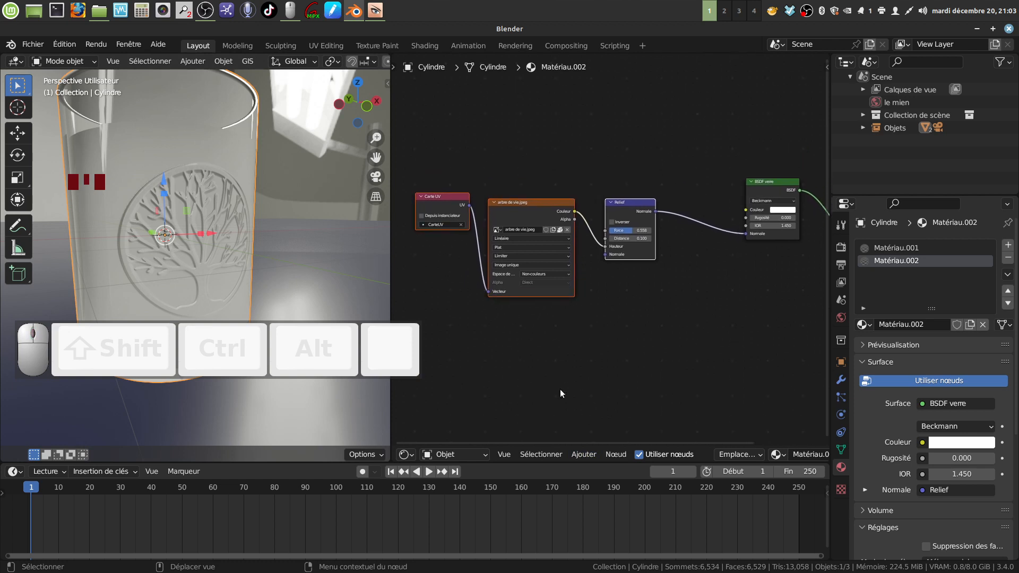
{"action": "left_click", "coordinate": [583, 455]}
{"action": "mouse_move", "coordinate": [626, 359]}
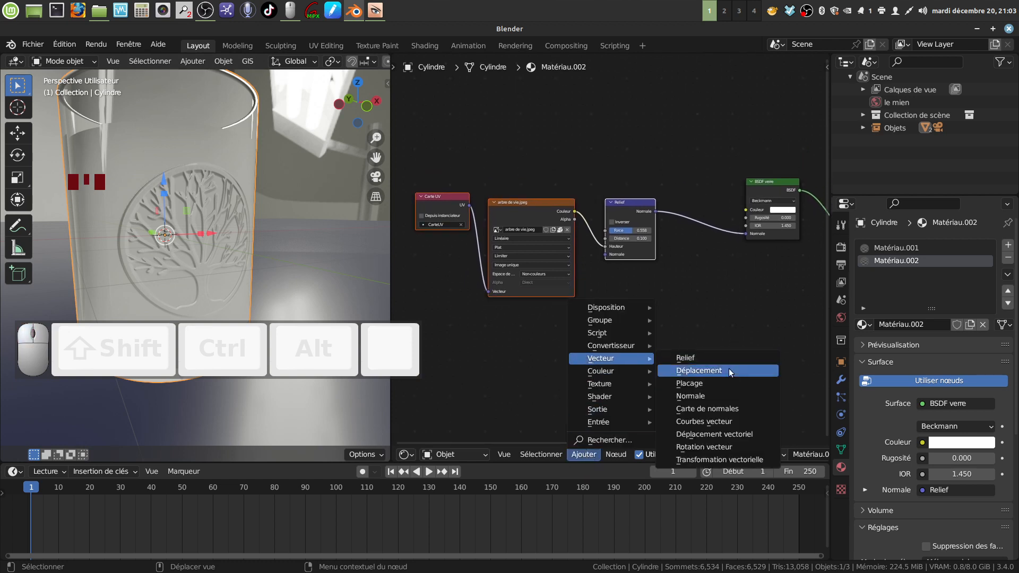
{"action": "left_click", "coordinate": [722, 408]}
{"action": "left_click", "coordinate": [662, 410]}
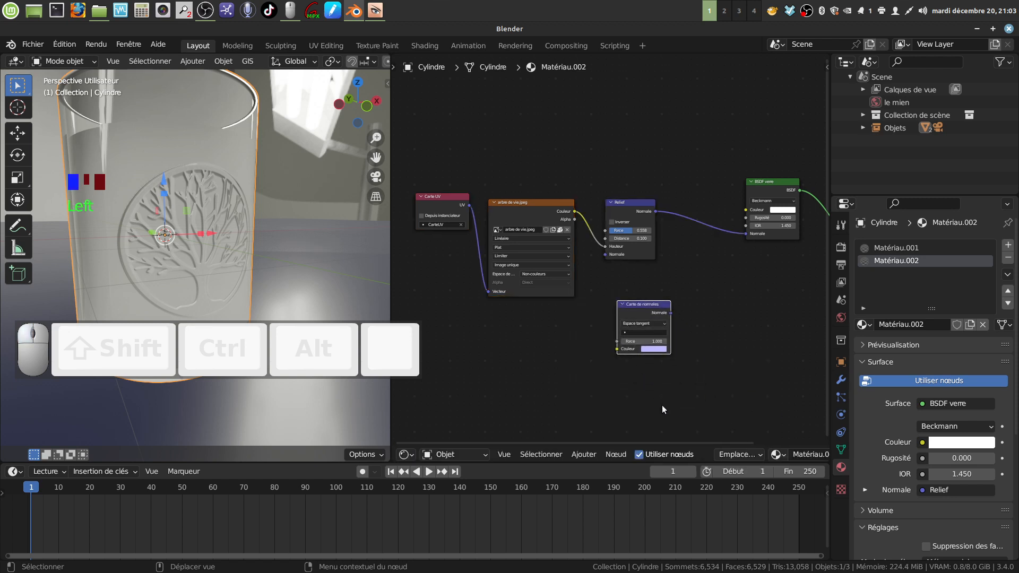
{"action": "scroll", "coordinate": [662, 410], "scroll_direction": "up", "scroll_amount": 2}
{"action": "middle_click_drag", "start_coordinate": [661, 369], "coordinate": [660, 306]}
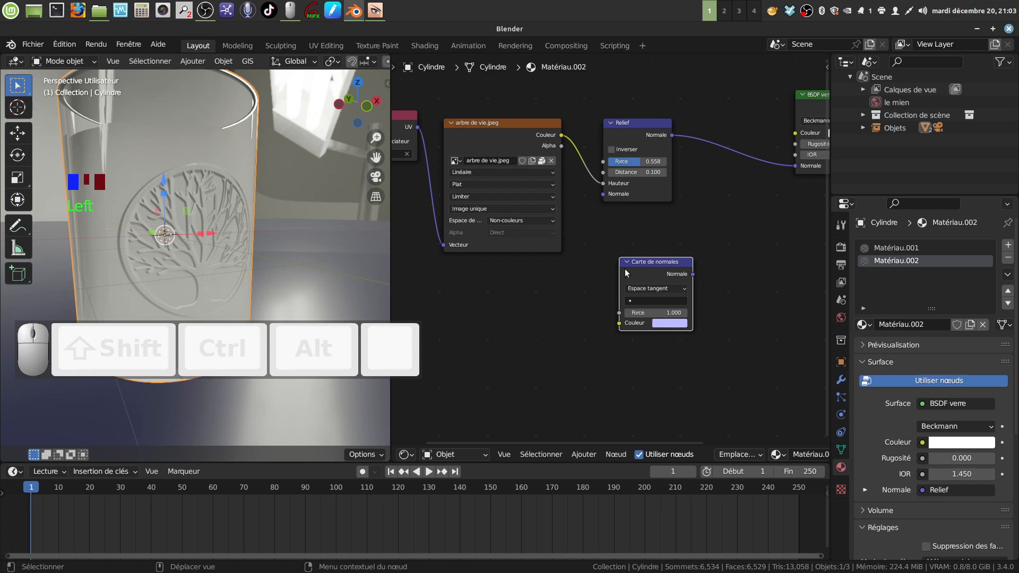
Examine the tree relief on the glass from several angles and distances, along with the material's node chain.
{"action": "middle_click_drag", "start_coordinate": [215, 267], "coordinate": [249, 298]}
{"action": "mouse_move", "coordinate": [220, 177]}
{"action": "middle_mouse_down"}
{"action": "mouse_move", "coordinate": [196, 167]}
{"action": "mouse_move", "coordinate": [218, 182]}
{"action": "middle_mouse_up"}
{"action": "scroll", "coordinate": [608, 259], "scroll_direction": "down", "scroll_amount": 3}
{"action": "middle_click_drag", "start_coordinate": [599, 284], "coordinate": [606, 311]}
{"action": "scroll", "coordinate": [598, 313], "scroll_direction": "up", "scroll_amount": 4}
{"action": "scroll", "coordinate": [604, 322], "scroll_direction": "down", "scroll_amount": 3}
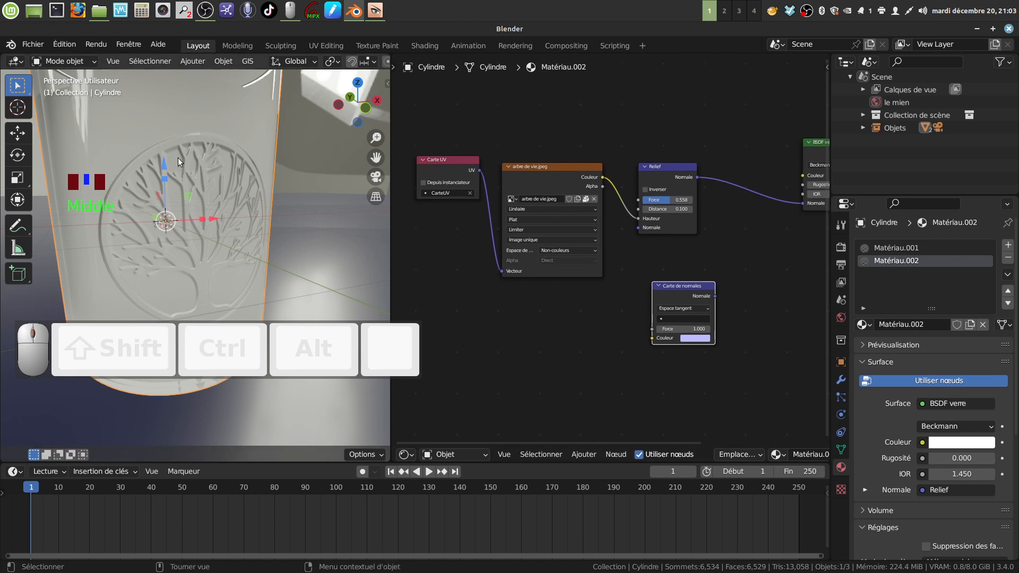
{"action": "middle_click_drag", "start_coordinate": [192, 269], "coordinate": [167, 240]}
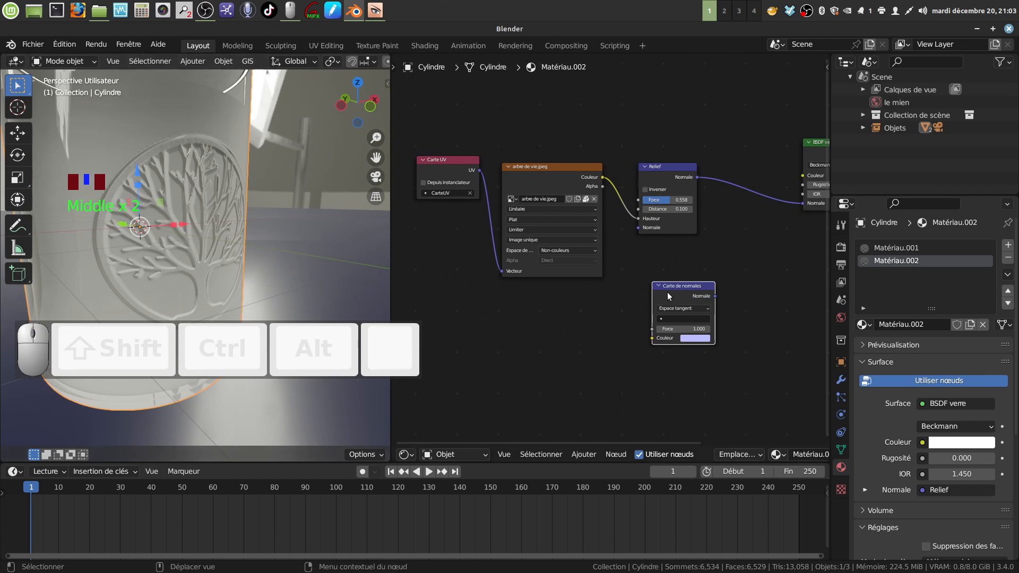
{"action": "middle_click_drag", "start_coordinate": [275, 259], "coordinate": [269, 263]}
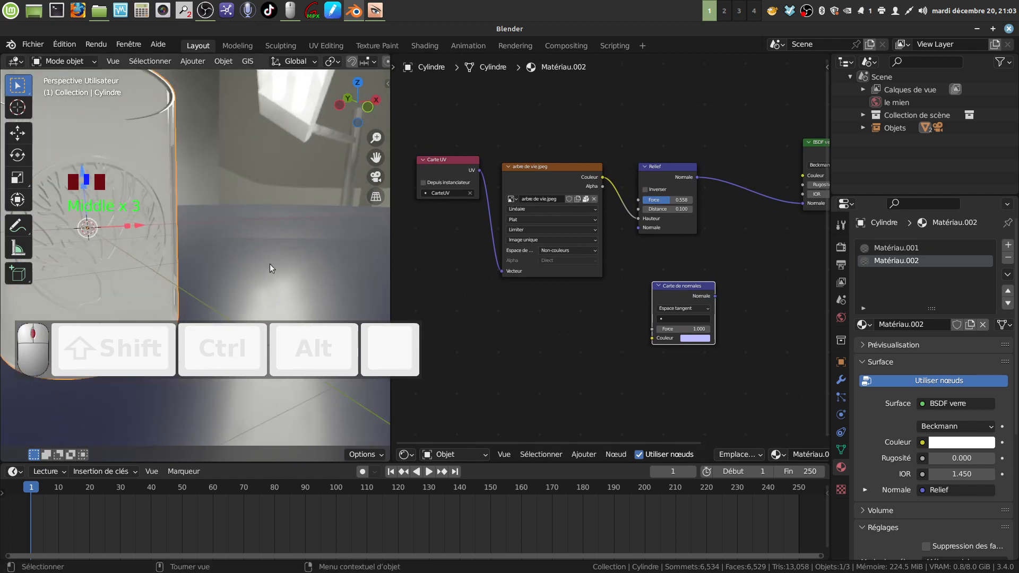
{"action": "middle_click_drag", "start_coordinate": [177, 266], "coordinate": [233, 207]}
{"action": "scroll", "coordinate": [254, 267], "scroll_direction": "down", "scroll_amount": 4}
{"action": "scroll", "coordinate": [256, 257], "scroll_direction": "down", "scroll_amount": 1}
{"action": "scroll", "coordinate": [247, 187], "scroll_direction": "down", "scroll_amount": 1}
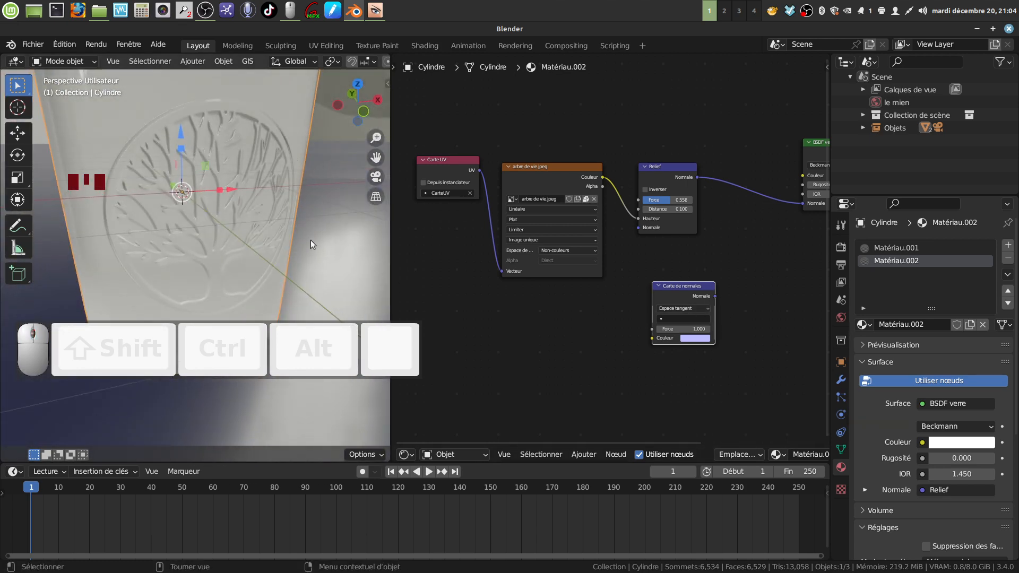
{"action": "scroll", "coordinate": [311, 240], "scroll_direction": "down", "scroll_amount": 2}
{"action": "middle_click_drag", "start_coordinate": [306, 233], "coordinate": [273, 240]}
{"action": "scroll", "coordinate": [290, 259], "scroll_direction": "up", "scroll_amount": 2}
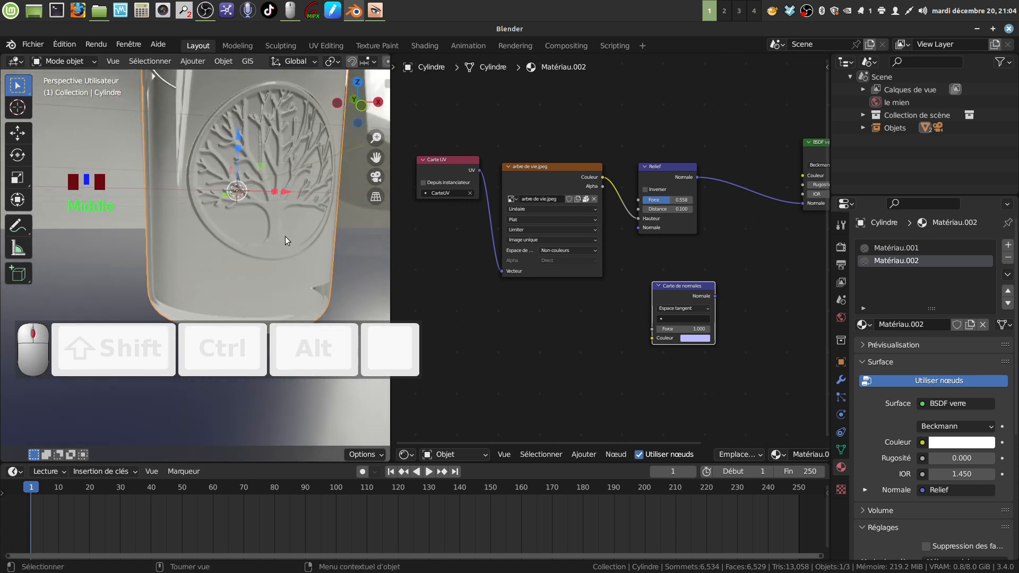
{"action": "scroll", "coordinate": [286, 234], "scroll_direction": "down", "scroll_amount": 1}
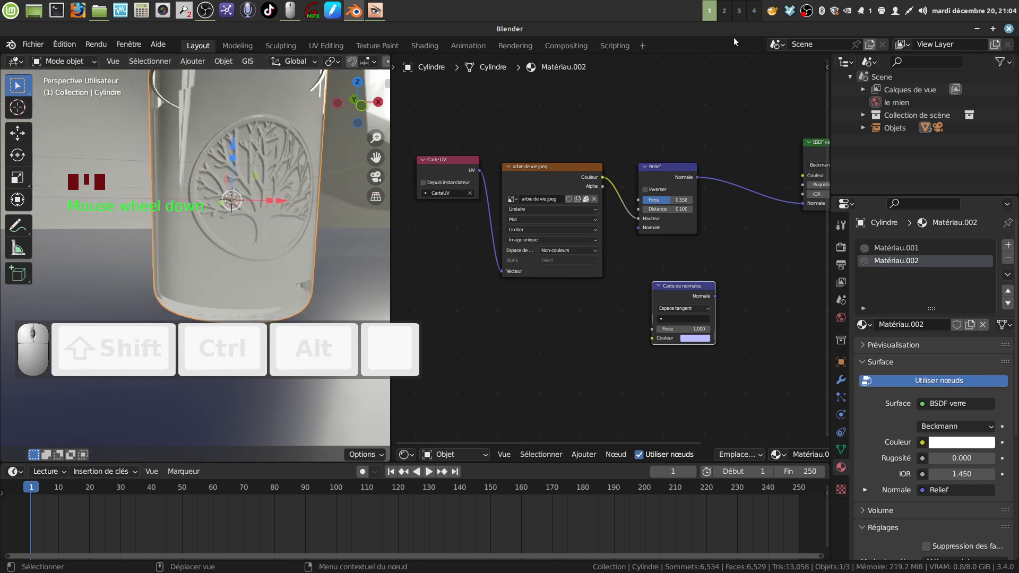
{"action": "right_click", "coordinate": [806, 15]}
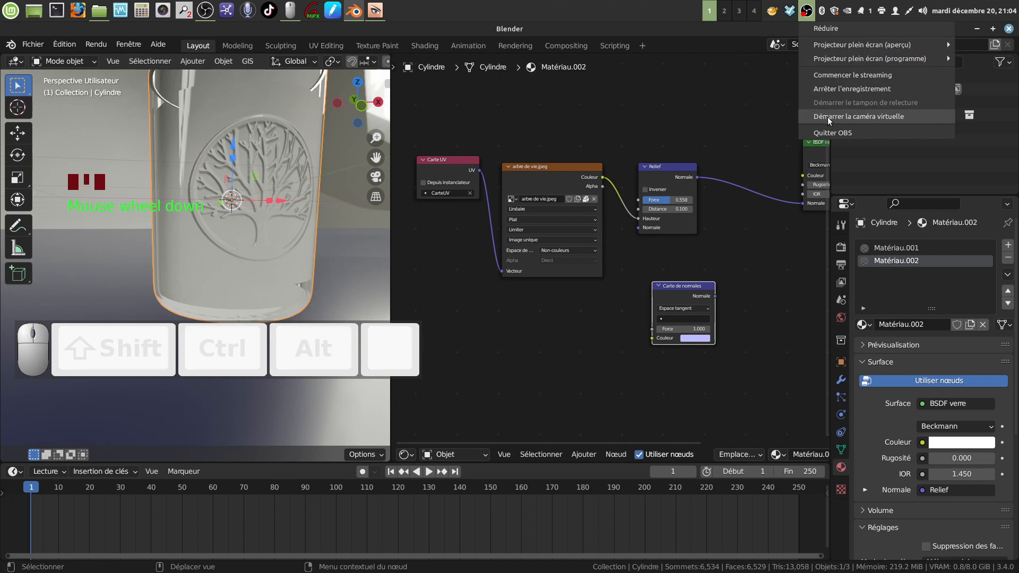